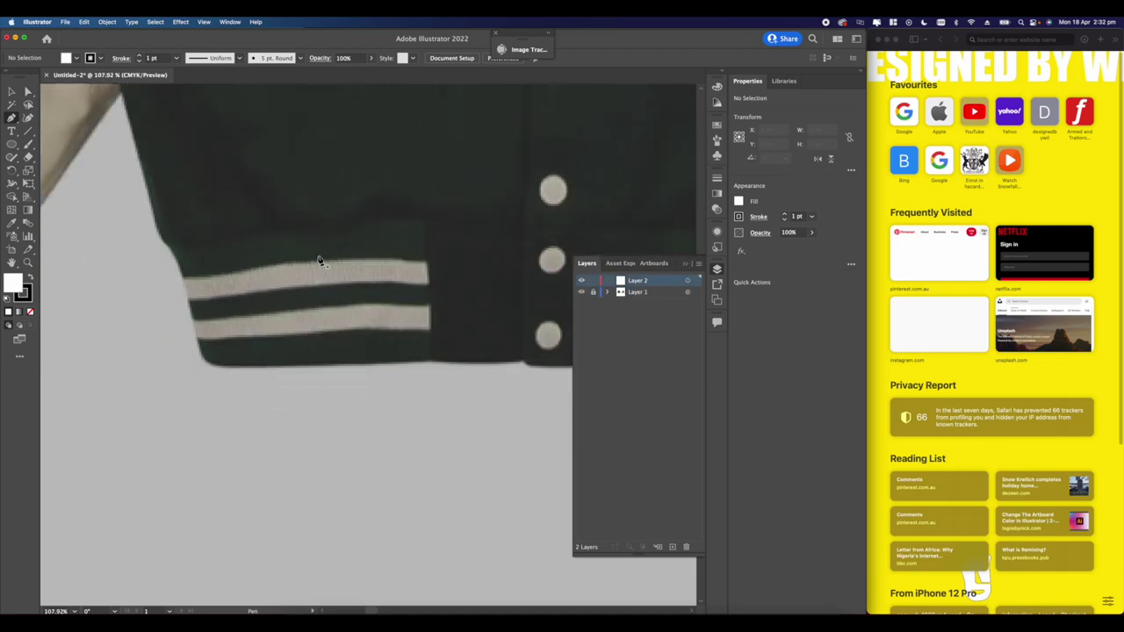
Step: Trace the waistband section left of the buttons as a closed Pen tool shape and open its fill colour
{"action": "scroll", "coordinate": [319, 260], "scroll_direction": "down", "scroll_amount": 1}
{"action": "left_click_drag", "start_coordinate": [339, 230], "coordinate": [354, 243]}
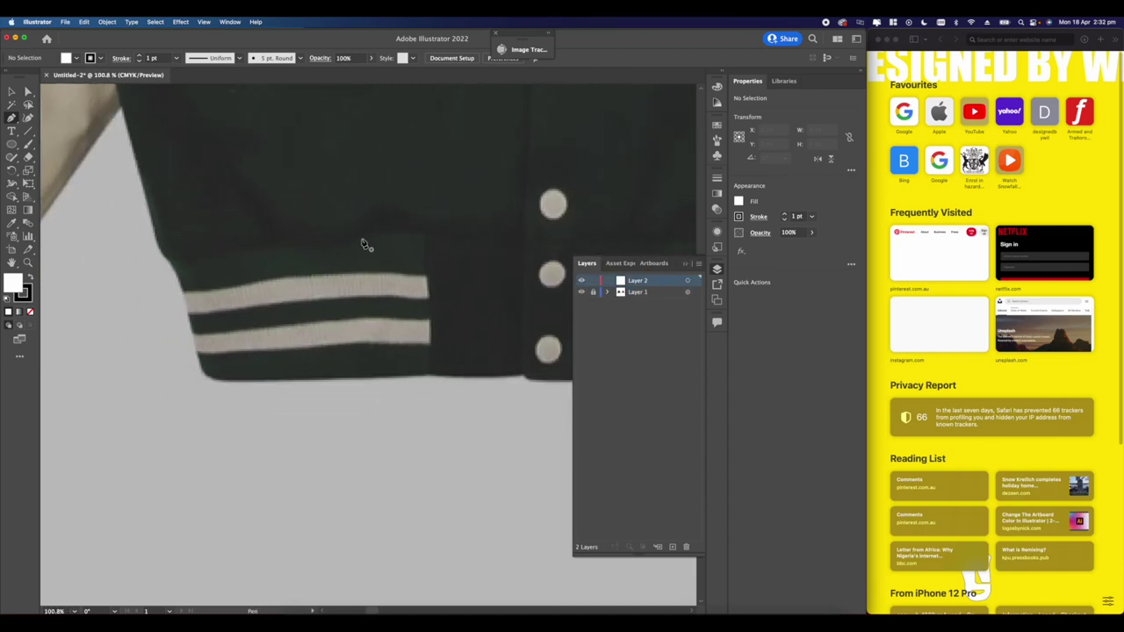
{"action": "left_click", "coordinate": [516, 240]}
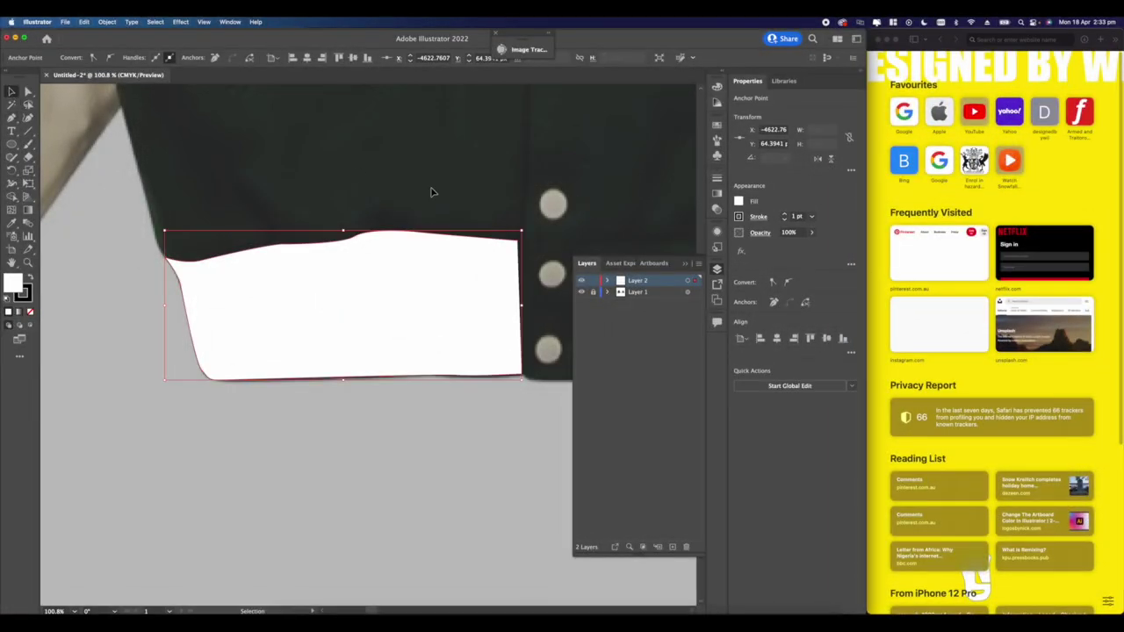
{"action": "left_click", "coordinate": [738, 203]}
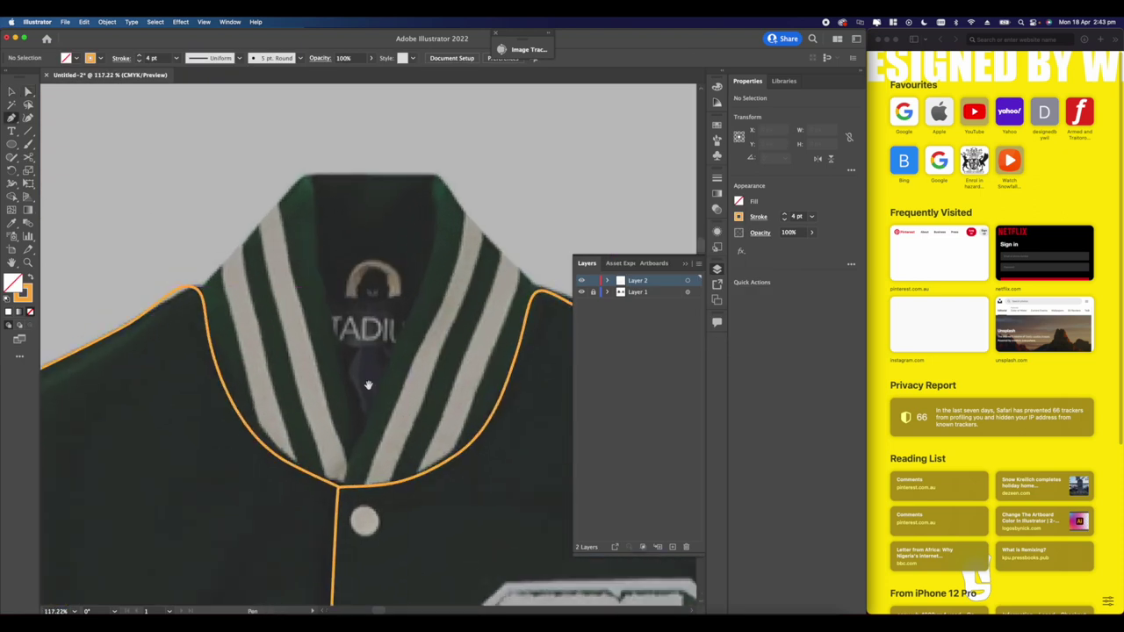
Step: Trace the inner edge of the right collar flap upward from the front seam with the Pen tool
{"action": "left_click_drag", "start_coordinate": [369, 384], "coordinate": [374, 390]}
{"action": "left_click", "coordinate": [344, 491]}
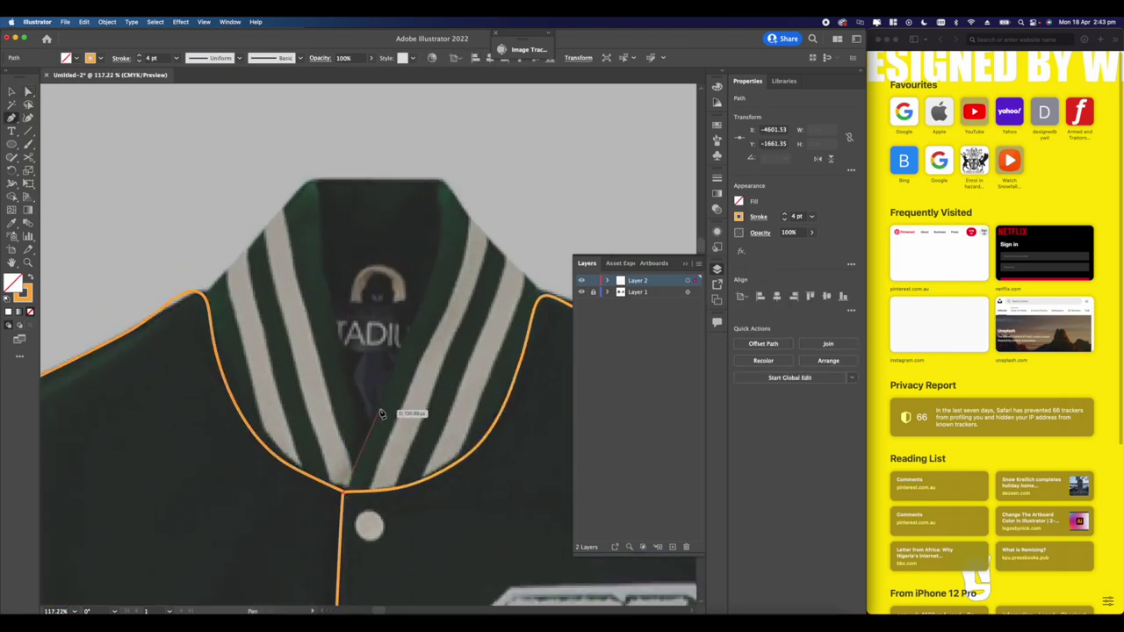
{"action": "left_click", "coordinate": [408, 348]}
{"action": "left_click_drag", "start_coordinate": [440, 248], "coordinate": [443, 223]}
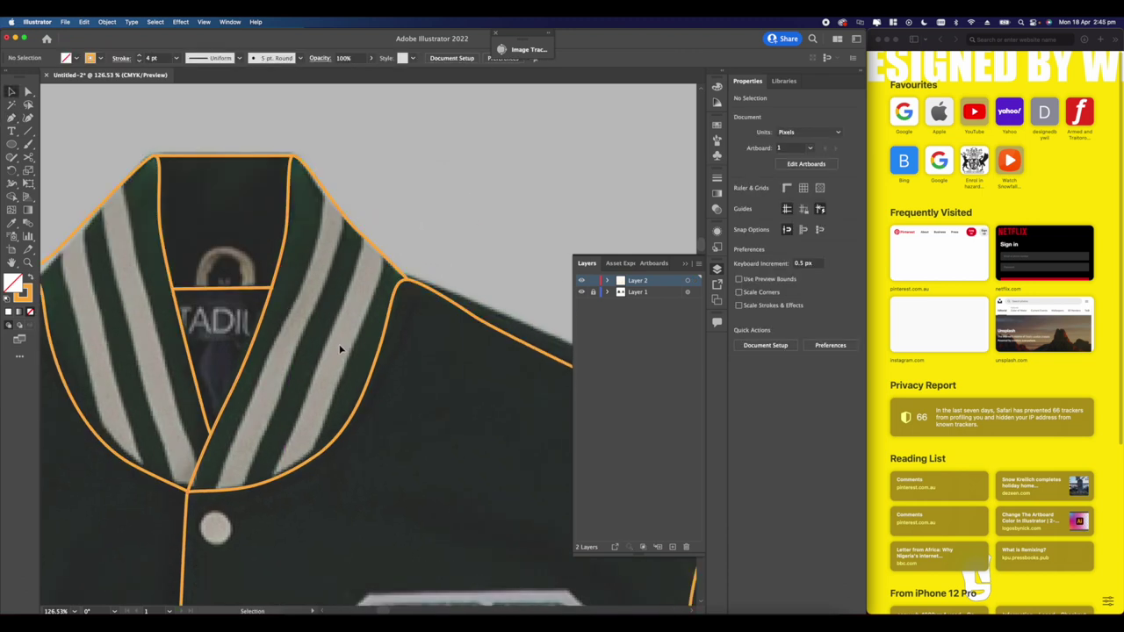
Step: Adjust the end of the horizontal neck line where it meets the right collar flap's inner edge, using Direct Selection
{"action": "left_click", "coordinate": [28, 91]}
{"action": "scroll", "coordinate": [336, 298], "scroll_direction": "up", "scroll_amount": 4}
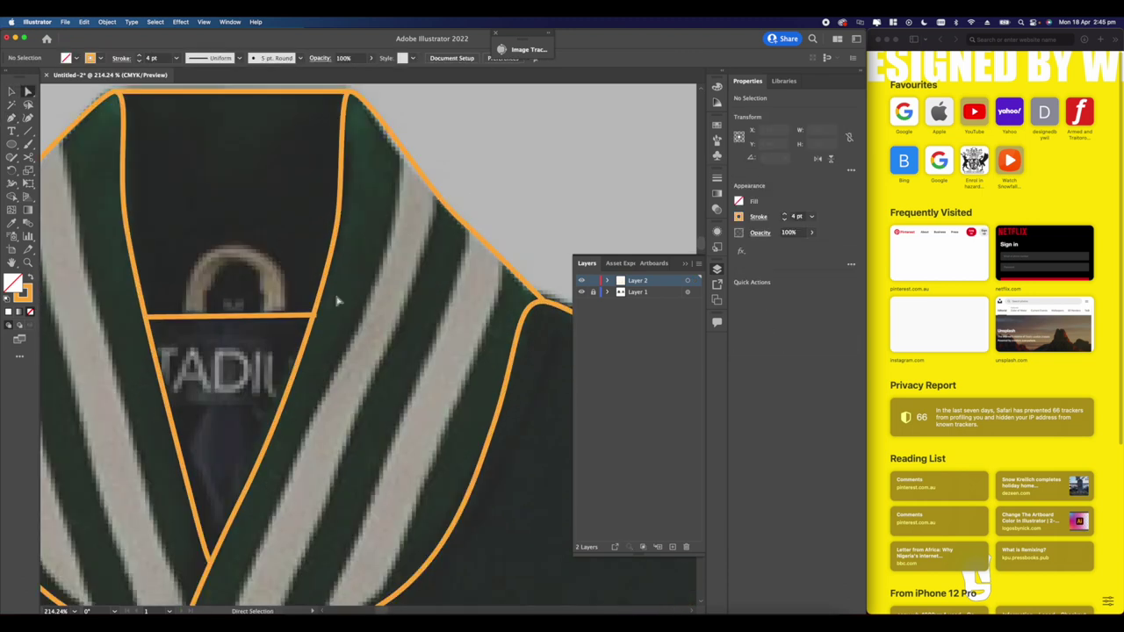
{"action": "left_click", "coordinate": [324, 314]}
{"action": "left_click", "coordinate": [347, 316]}
{"action": "scroll", "coordinate": [340, 345], "scroll_direction": "down", "scroll_amount": 6}
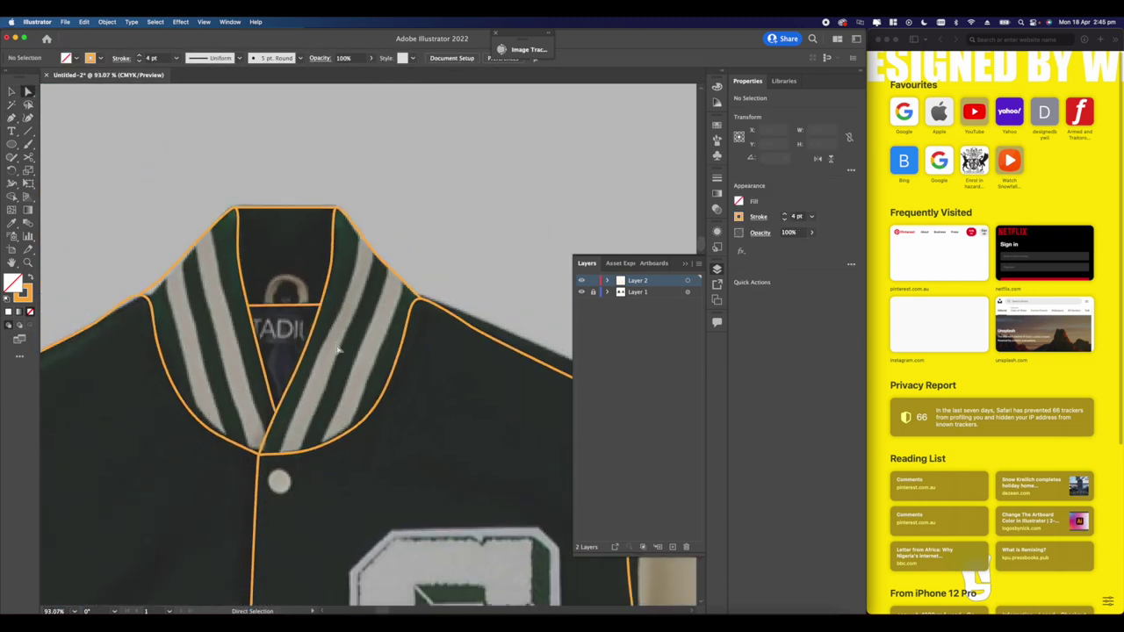
Step: Trace the inner edge of the right collar's first stripe as a curved Pen path running up from the neckline seam
{"action": "scroll", "coordinate": [339, 347], "scroll_direction": "up", "scroll_amount": 3}
{"action": "key", "text": "p"}
{"action": "left_click", "coordinate": [252, 509]}
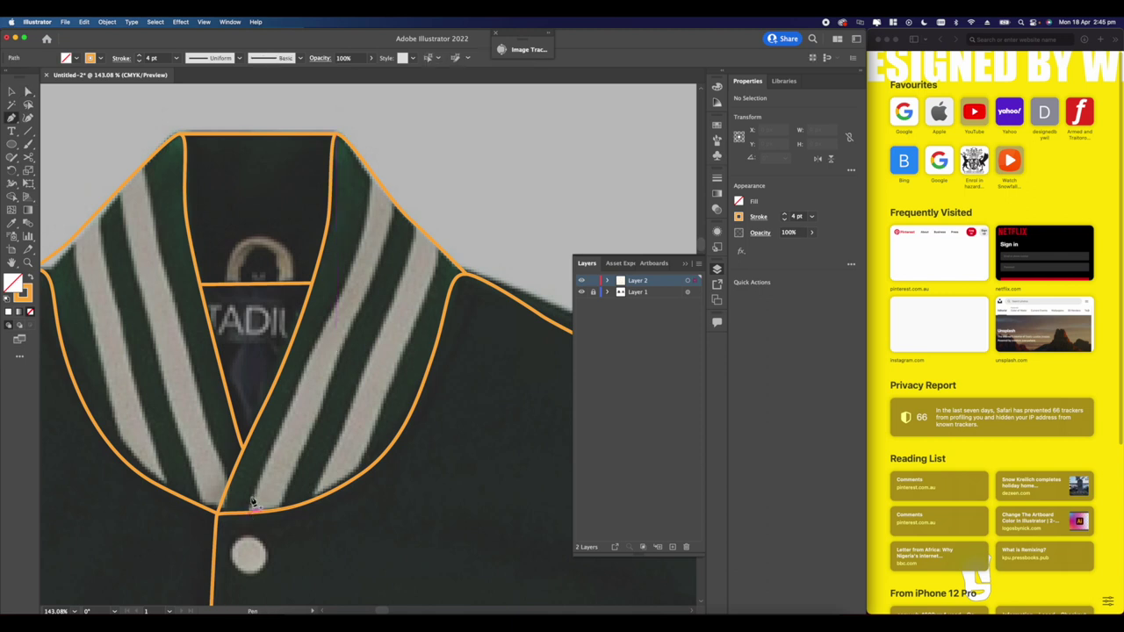
{"action": "left_click", "coordinate": [279, 436]}
{"action": "left_click", "coordinate": [346, 299]}
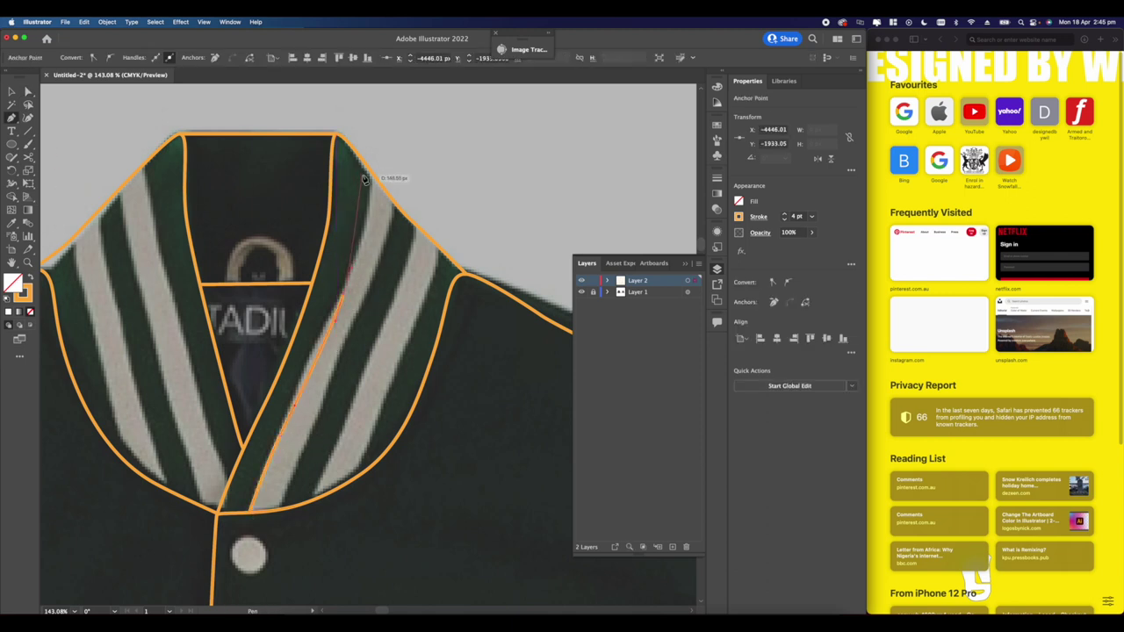
{"action": "key", "text": "super+z"}
{"action": "left_click_drag", "start_coordinate": [342, 296], "coordinate": [357, 259]}
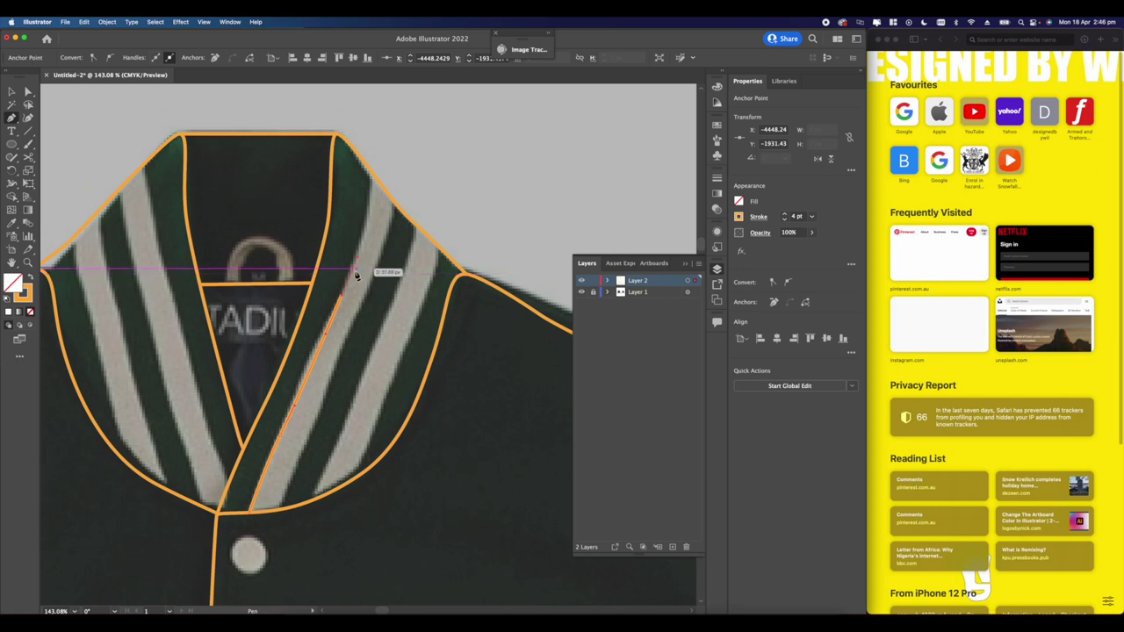
{"action": "left_click", "coordinate": [296, 395]}
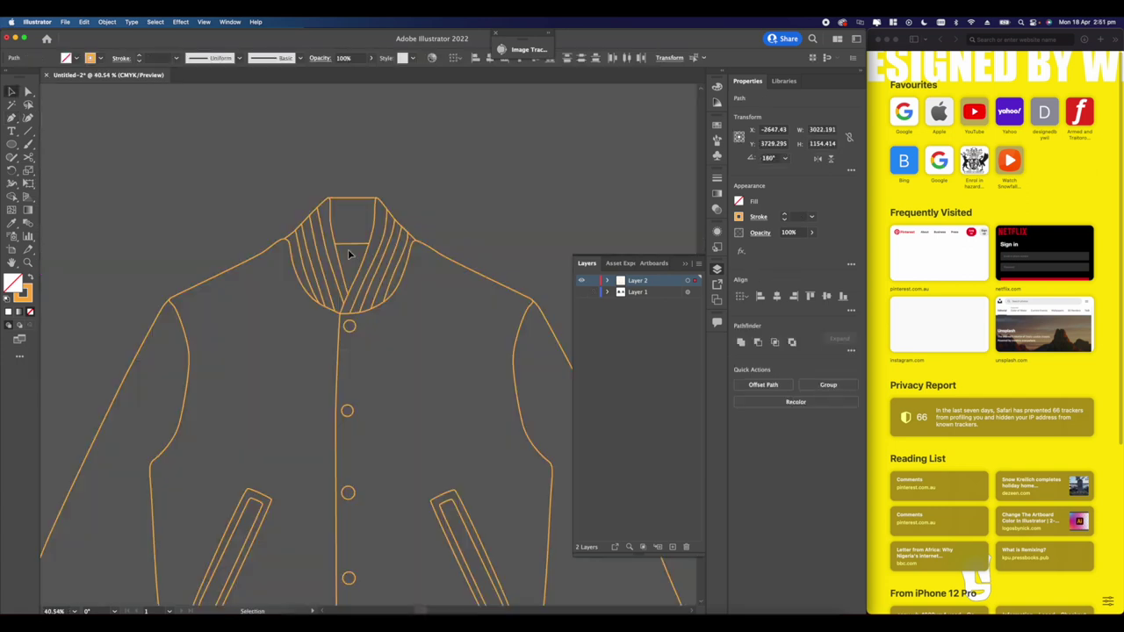
Step: Select the rib lines on the collar, cuffs and waistband plus the outer pocket outlines, and set their stroke to 0.5 pt
{"action": "scroll", "coordinate": [348, 255], "scroll_direction": "up", "scroll_amount": 5}
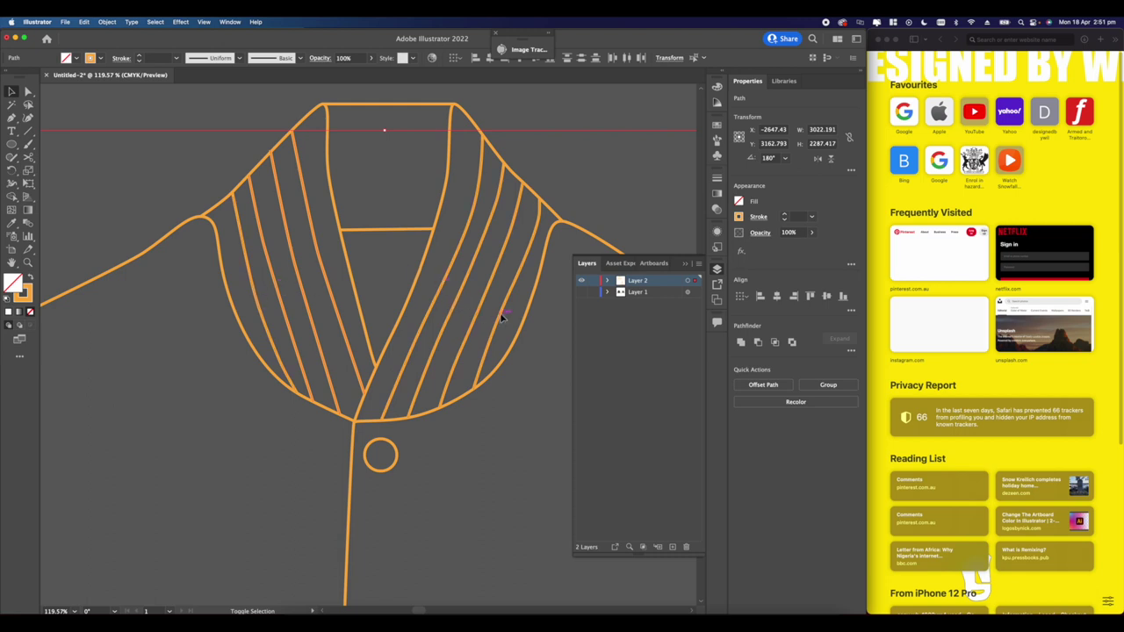
{"action": "scroll", "coordinate": [501, 317], "scroll_direction": "down", "scroll_amount": 10}
{"action": "scroll", "coordinate": [499, 332], "scroll_direction": "up", "scroll_amount": 2}
{"action": "left_click_drag", "start_coordinate": [505, 342], "coordinate": [409, 333]}
{"action": "scroll", "coordinate": [426, 352], "scroll_direction": "up", "scroll_amount": 3}
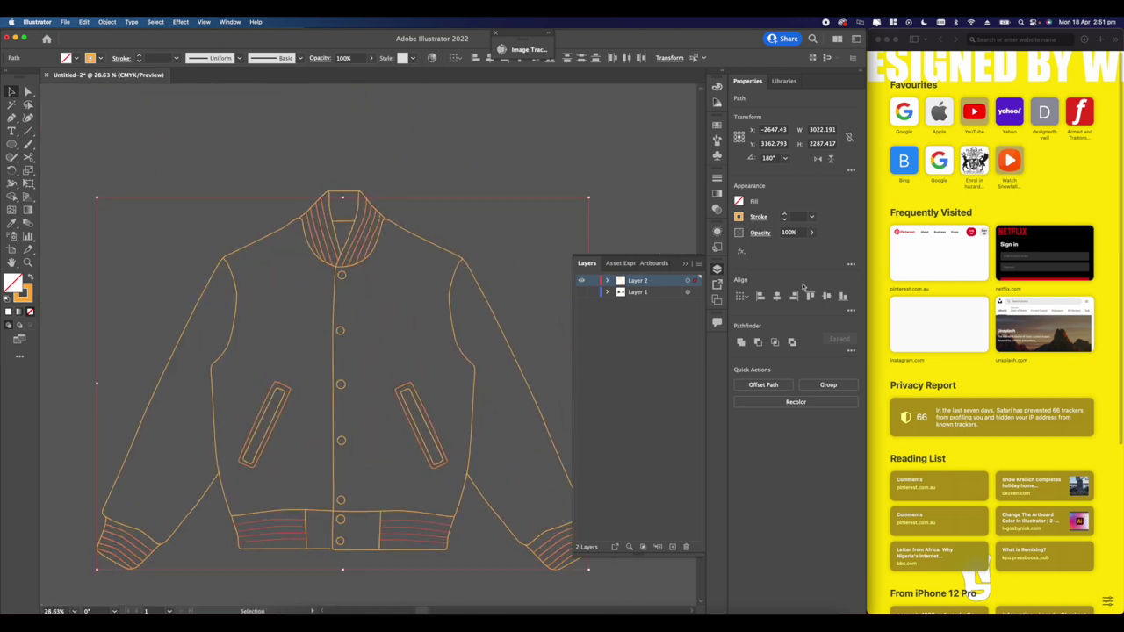
{"action": "left_click", "coordinate": [785, 220]}
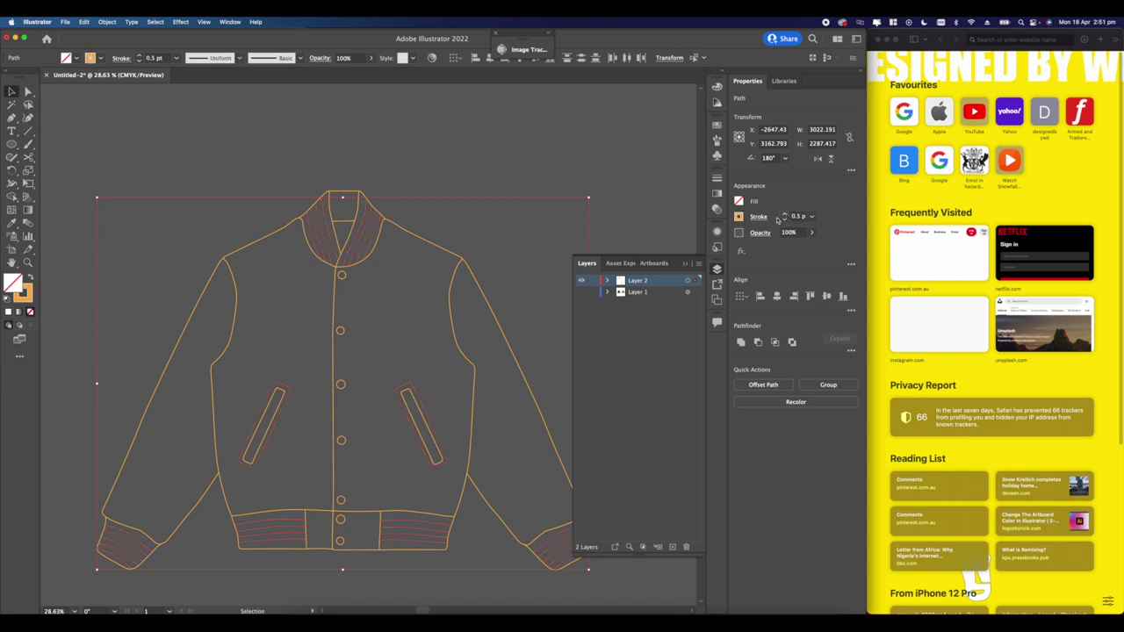
{"action": "scroll", "coordinate": [326, 219], "scroll_direction": "up", "scroll_amount": 8}
{"action": "scroll", "coordinate": [318, 230], "scroll_direction": "down", "scroll_amount": 7}
{"action": "scroll", "coordinate": [321, 232], "scroll_direction": "up", "scroll_amount": 7}
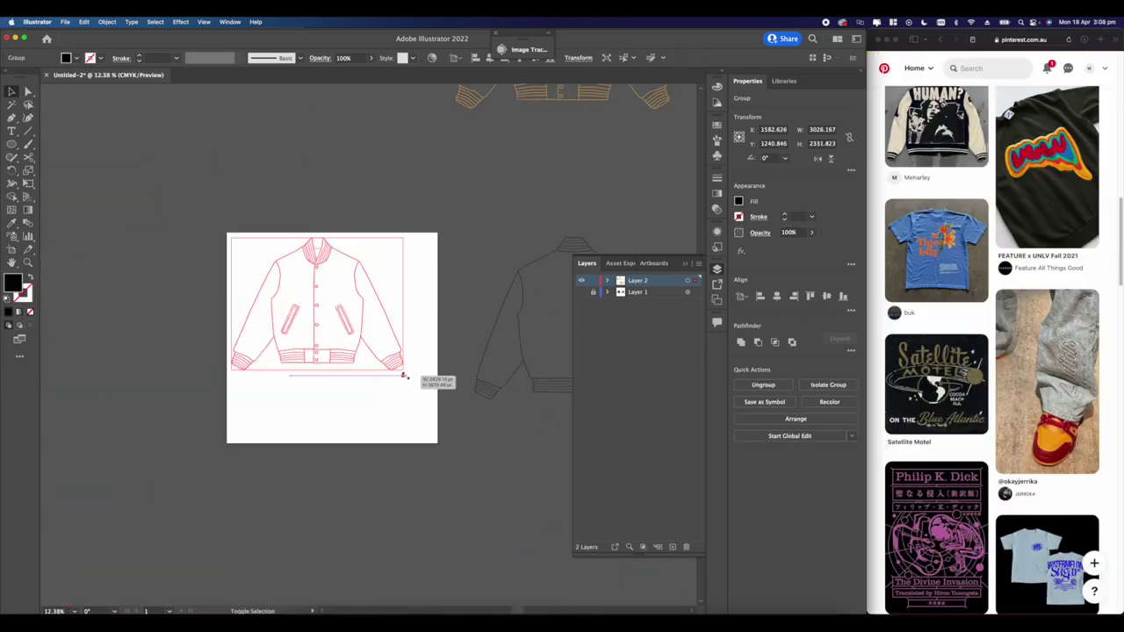
Step: Scale down the grouped jacket outline on the white artboard
{"action": "left_click_drag", "start_coordinate": [409, 381], "coordinate": [392, 320]}
{"action": "left_click", "coordinate": [375, 376]}
{"action": "scroll", "coordinate": [374, 351], "scroll_direction": "up", "scroll_amount": 6}
{"action": "scroll", "coordinate": [427, 376], "scroll_direction": "down", "scroll_amount": 3}
{"action": "left_click_drag", "start_coordinate": [426, 375], "coordinate": [269, 337]}
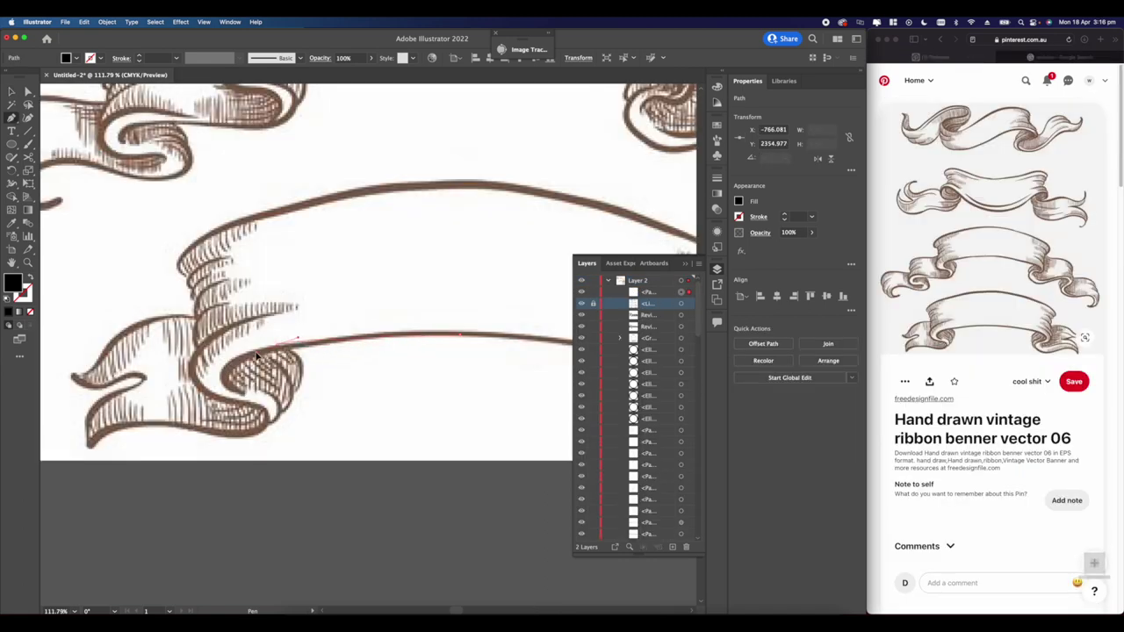
{"action": "left_click_drag", "start_coordinate": [256, 354], "coordinate": [234, 394]}
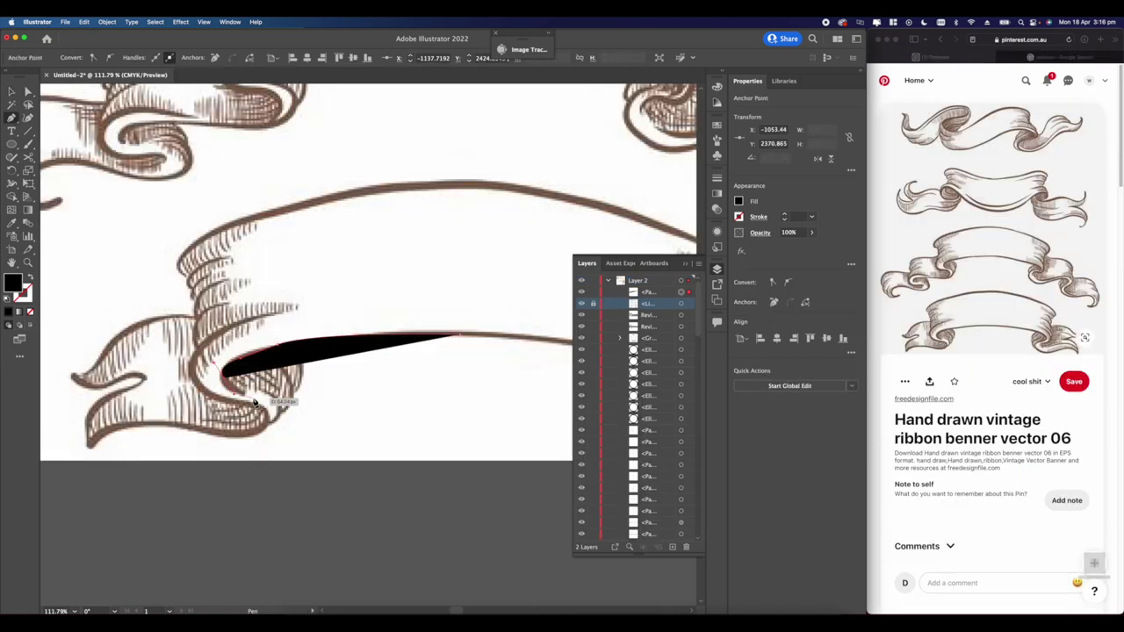
{"action": "key", "text": "super+z"}
{"action": "key", "text": "super+z"}
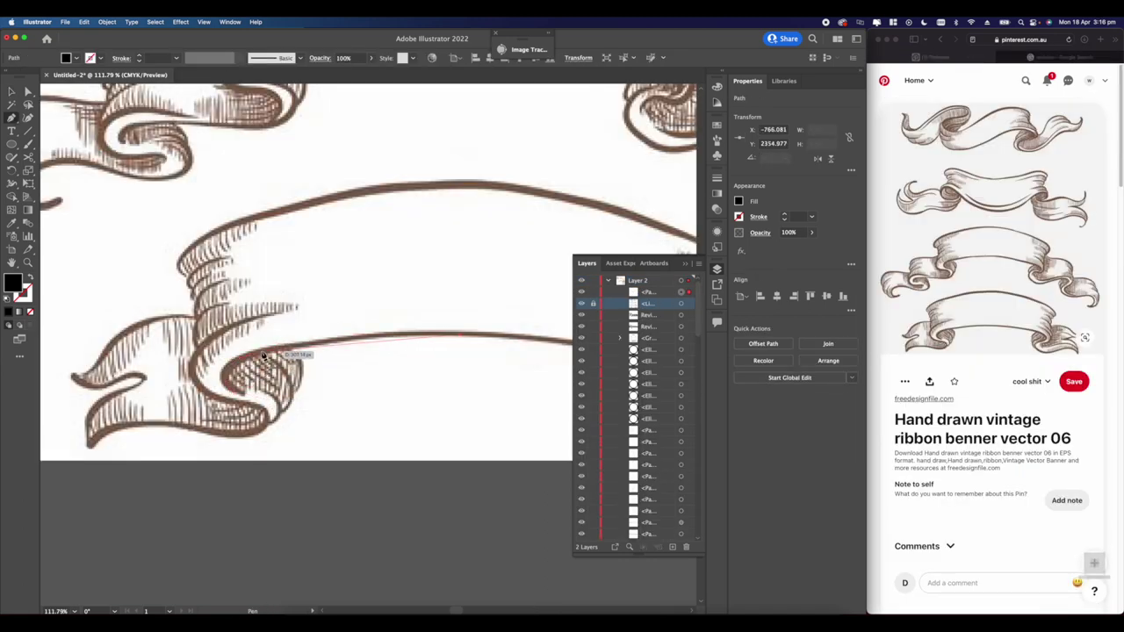
Step: Trace the lowest ribbon banner's bottom edge around into its left curl with the Pen tool
{"action": "left_click_drag", "start_coordinate": [223, 374], "coordinate": [332, 413]}
{"action": "left_click", "coordinate": [258, 385]}
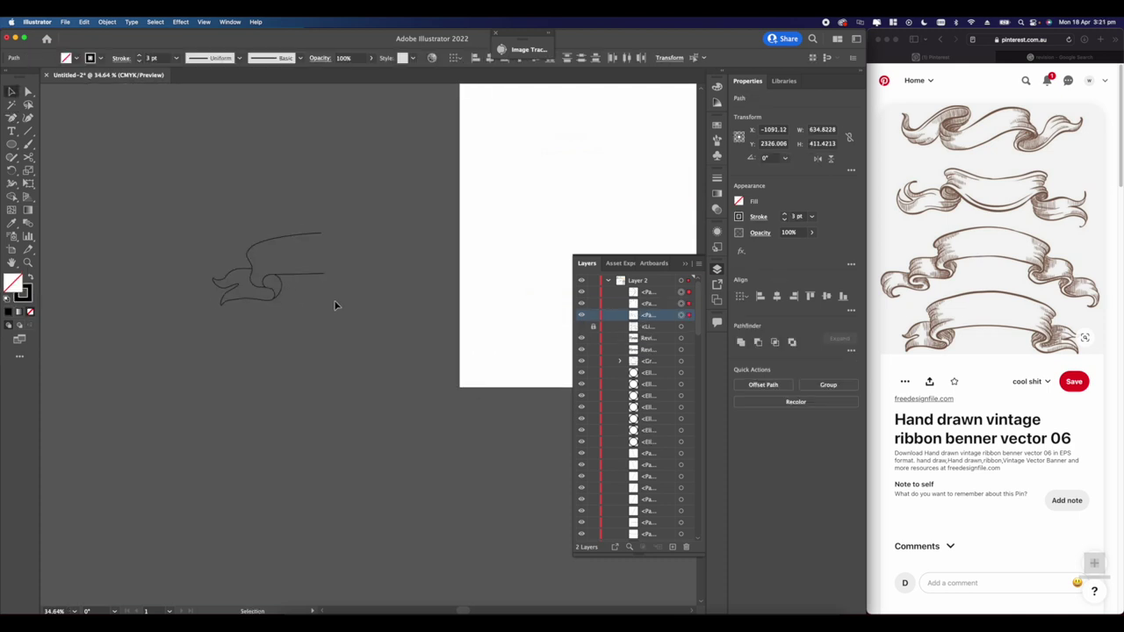
Step: Duplicate the half ribbon, reflect the copy across the vertical axis and align it with the original to complete the banner
{"action": "left_click_drag", "start_coordinate": [318, 294], "coordinate": [352, 302]}
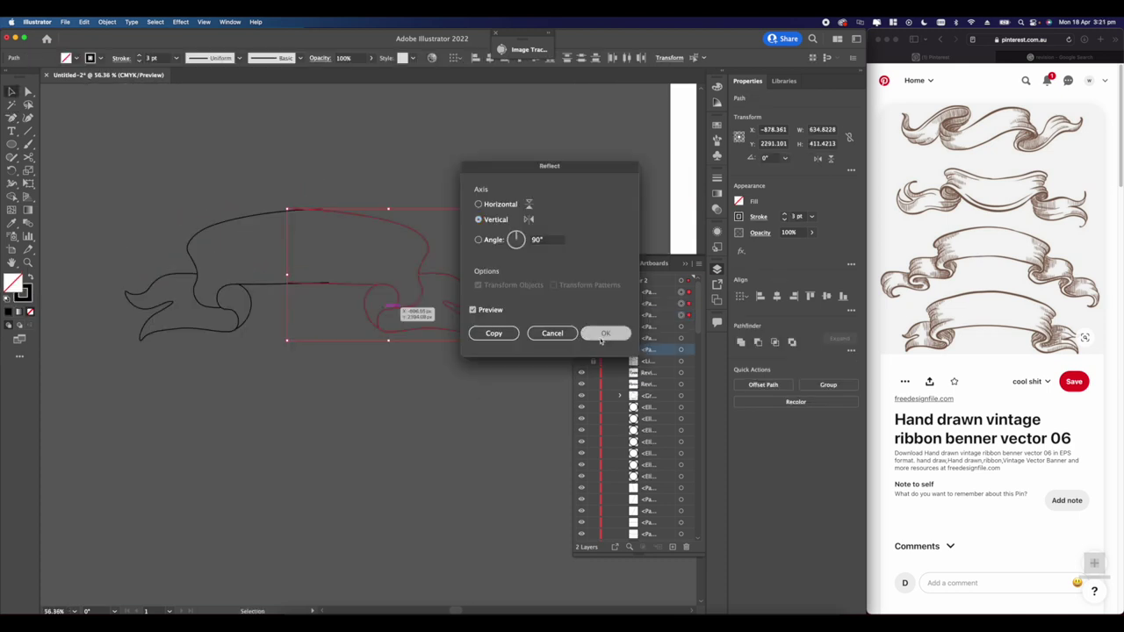
{"action": "left_click", "coordinate": [603, 337]}
{"action": "left_click_drag", "start_coordinate": [334, 287], "coordinate": [365, 290]}
{"action": "left_click", "coordinate": [375, 389]}
{"action": "scroll", "coordinate": [342, 361], "scroll_direction": "down", "scroll_amount": 10}
{"action": "scroll", "coordinate": [340, 356], "scroll_direction": "up", "scroll_amount": 6}
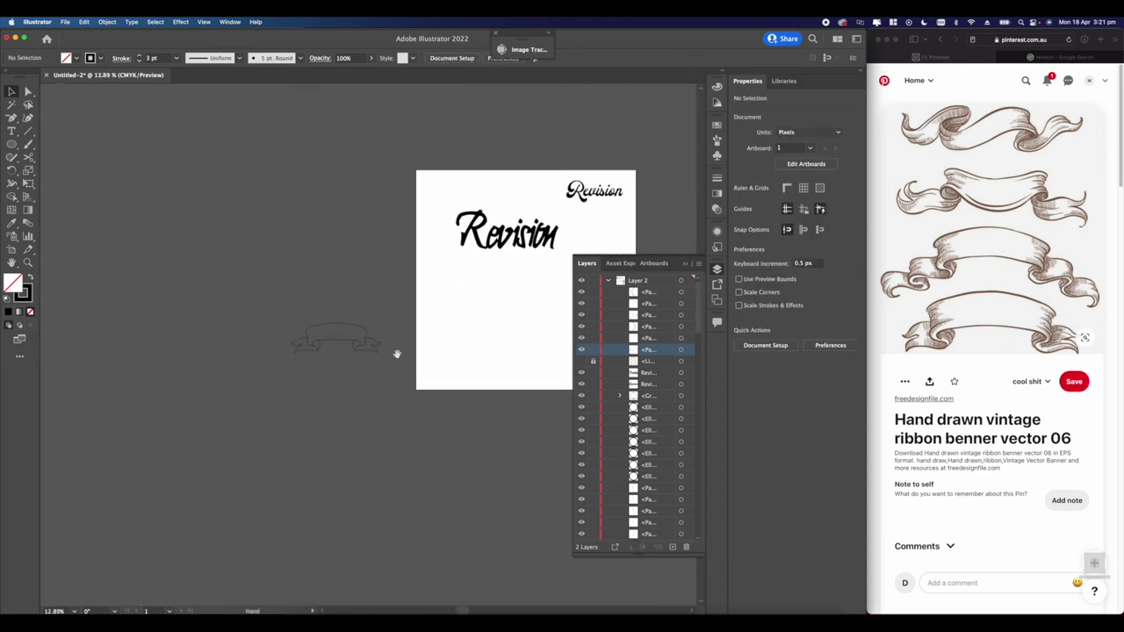
{"action": "scroll", "coordinate": [328, 352], "scroll_direction": "up", "scroll_amount": 2}
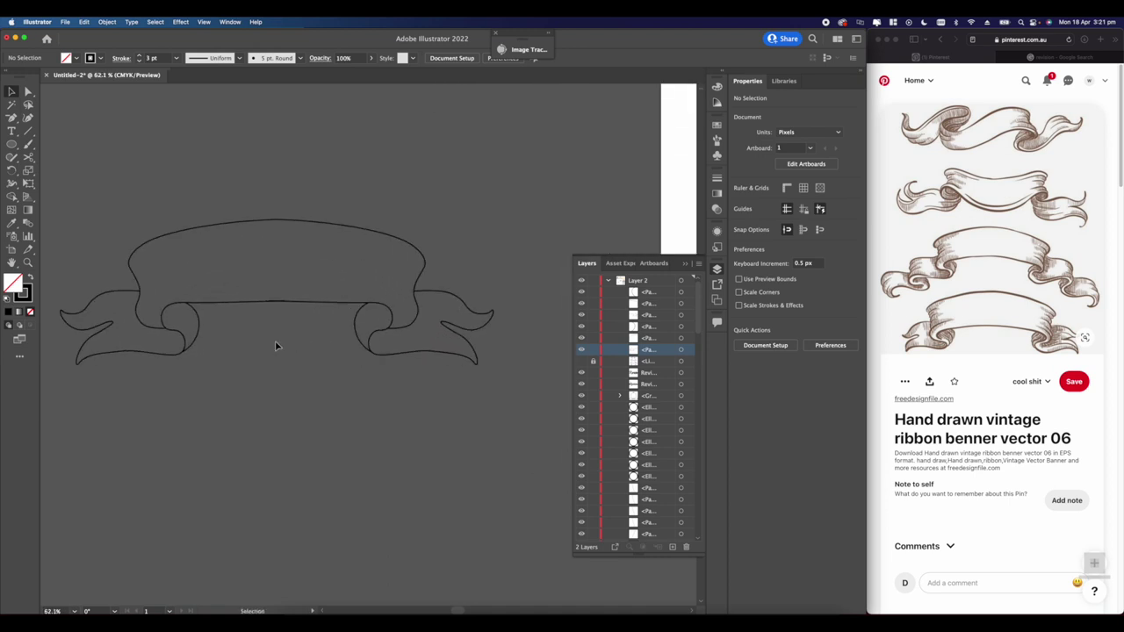
{"action": "scroll", "coordinate": [328, 352], "scroll_direction": "up", "scroll_amount": 3}
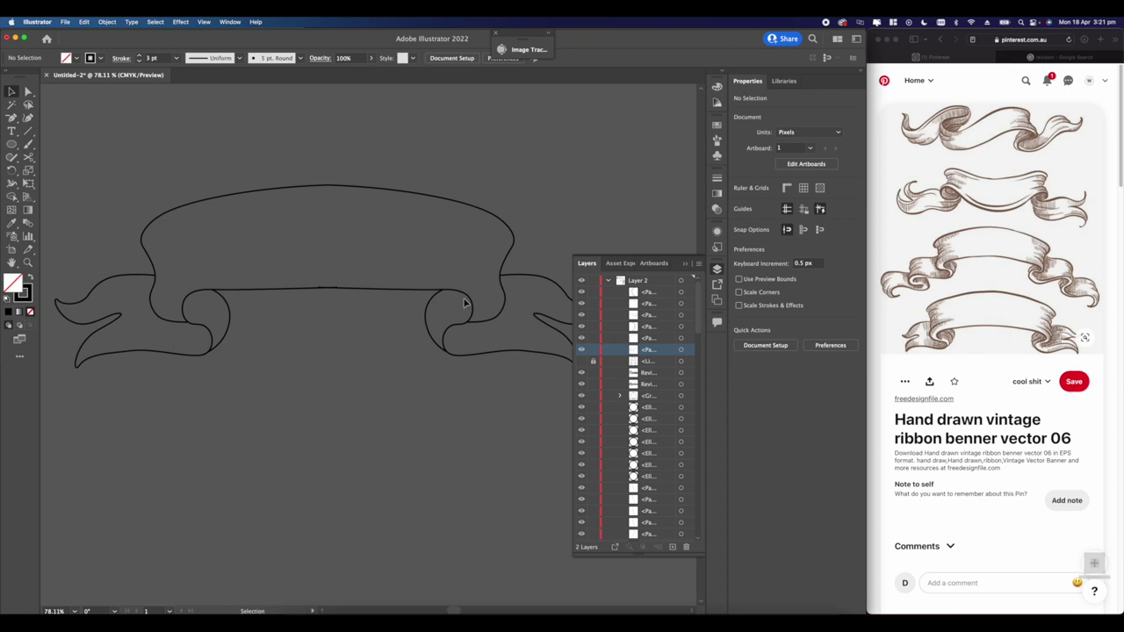
Step: Select the three paths that form the right half of the ribbon banner
{"action": "scroll", "coordinate": [448, 324], "scroll_direction": "right", "scroll_amount": 3}
{"action": "left_click_drag", "start_coordinate": [401, 173], "coordinate": [361, 216]}
{"action": "scroll", "coordinate": [362, 216], "scroll_direction": "down", "scroll_amount": 5}
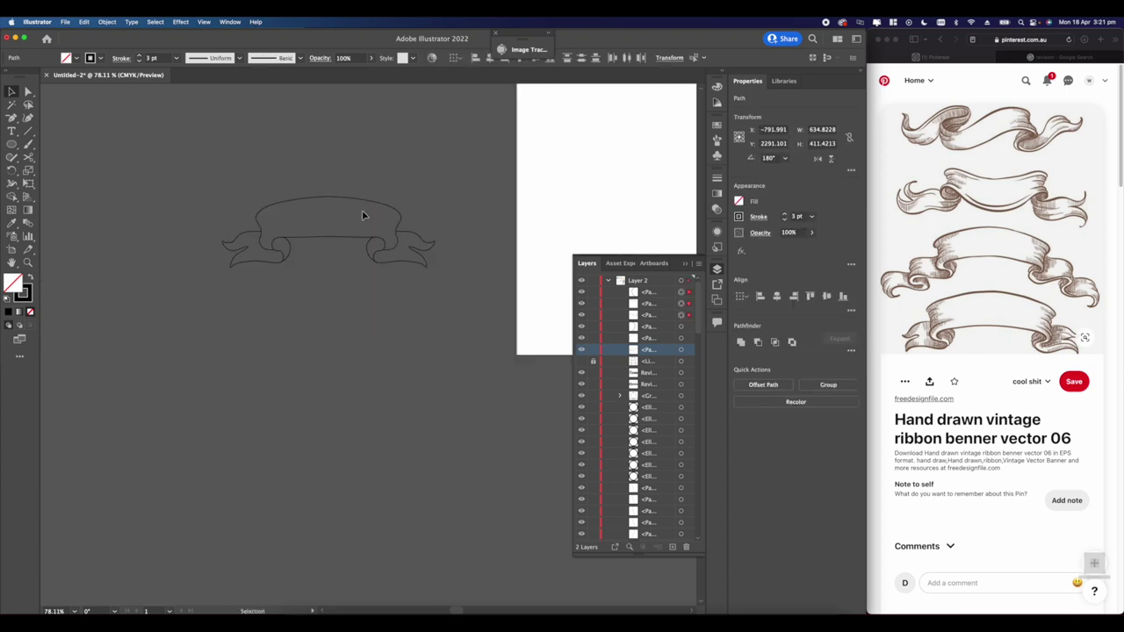
{"action": "scroll", "coordinate": [342, 214], "scroll_direction": "up", "scroll_amount": 4}
{"action": "scroll", "coordinate": [332, 221], "scroll_direction": "up", "scroll_amount": 2}
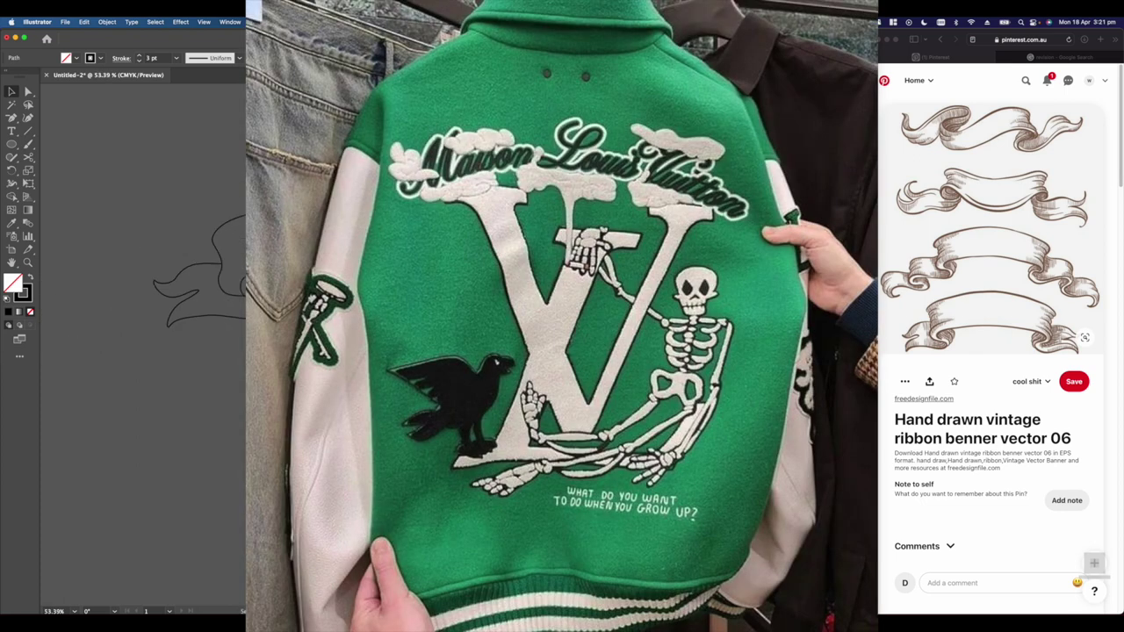
{"action": "scroll", "coordinate": [331, 224], "scroll_direction": "up", "scroll_amount": 5}
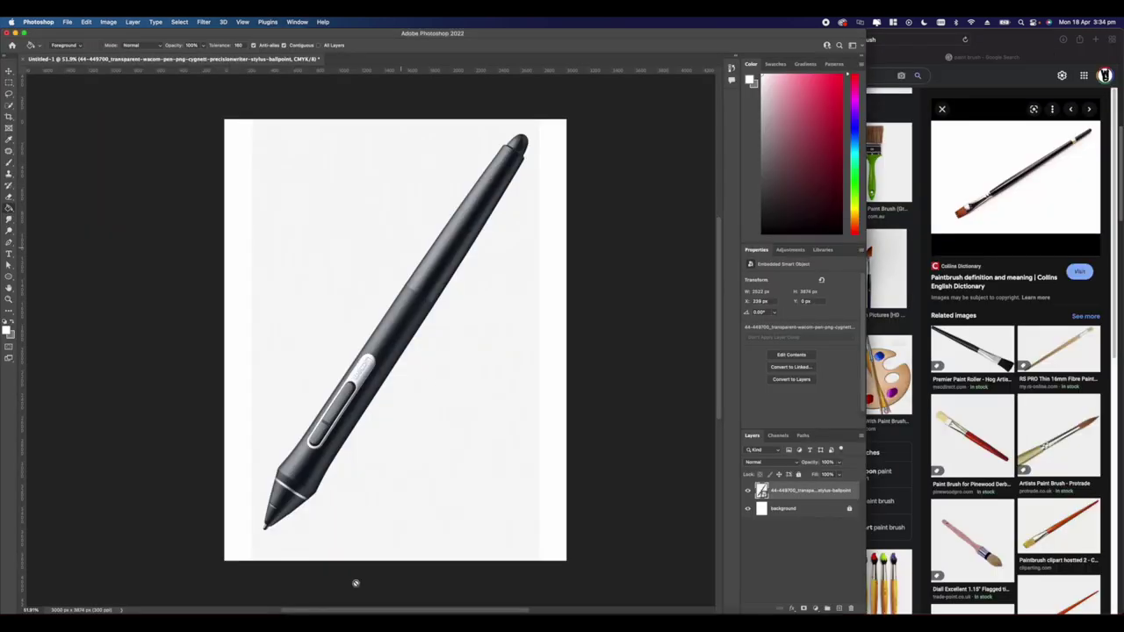
Step: Place paintbrush_83509908_1000.jpg from the Downloads folder in Finder into the Photoshop stylus document
{"action": "left_click", "coordinate": [290, 618]}
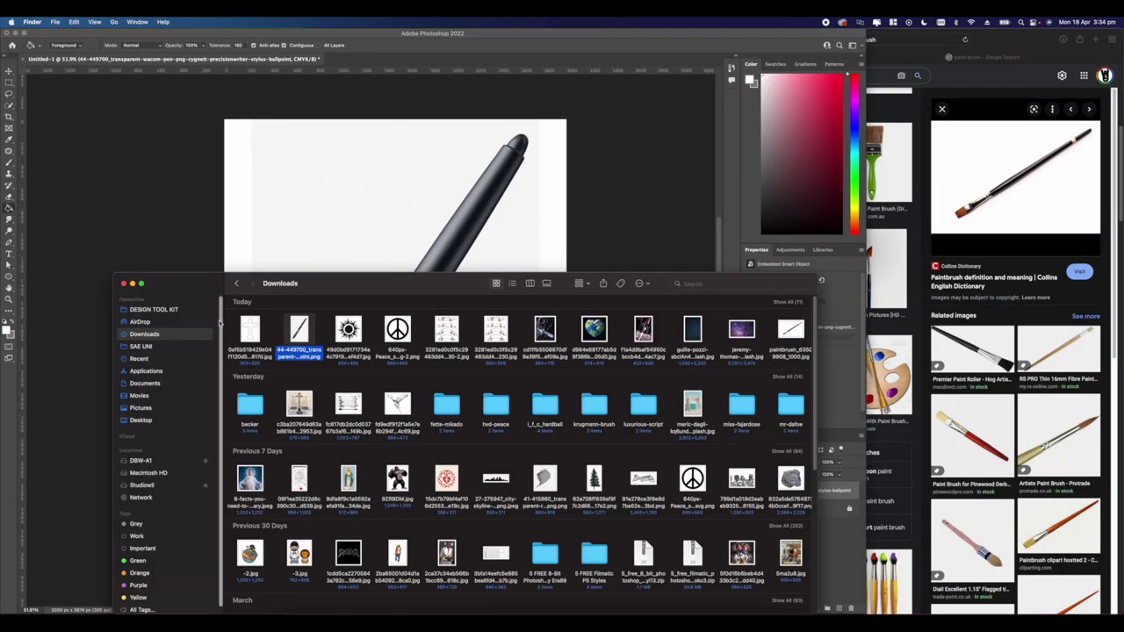
{"action": "left_click", "coordinate": [788, 302]}
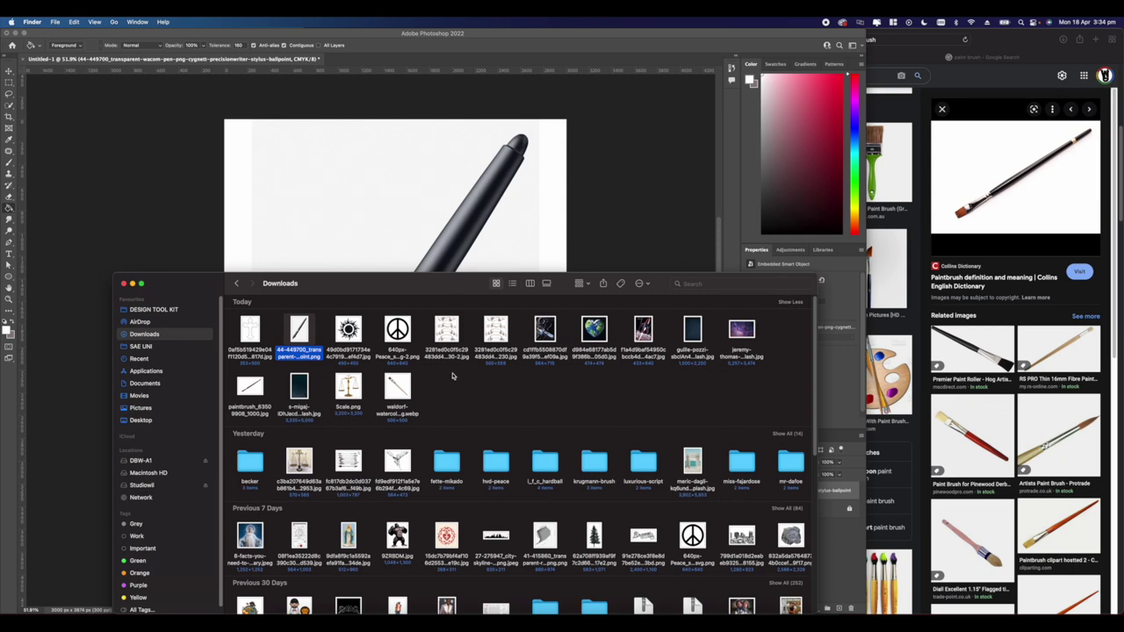
{"action": "left_click", "coordinate": [396, 386]}
{"action": "left_click", "coordinate": [360, 250]}
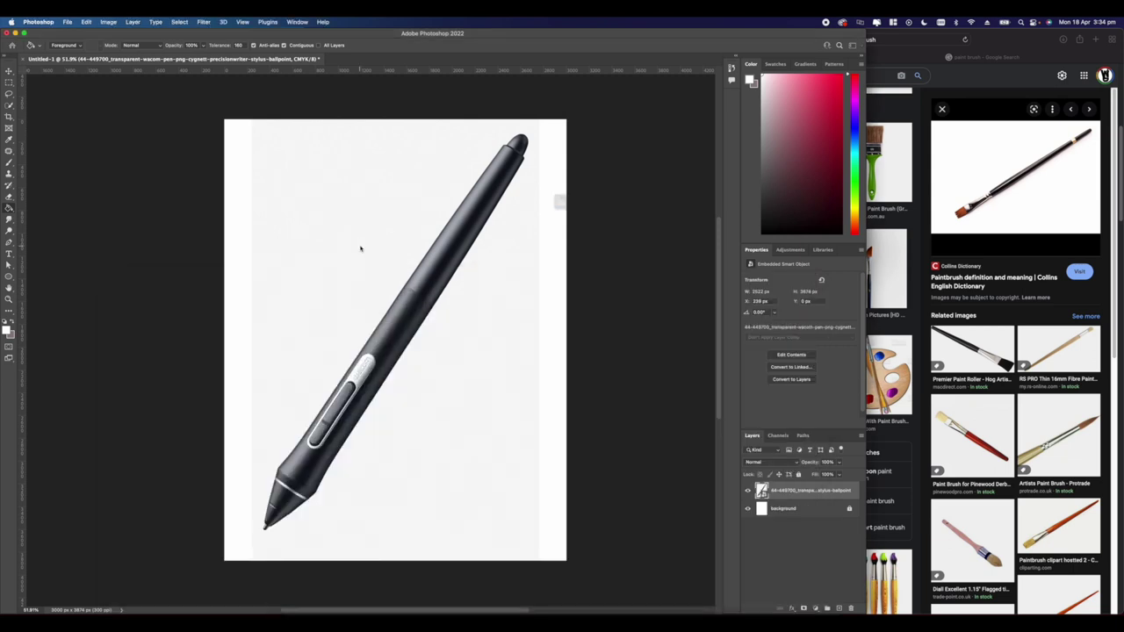
{"action": "left_click", "coordinate": [550, 241]}
{"action": "left_click", "coordinate": [284, 612]}
{"action": "left_click_drag", "start_coordinate": [251, 391], "coordinate": [298, 256]}
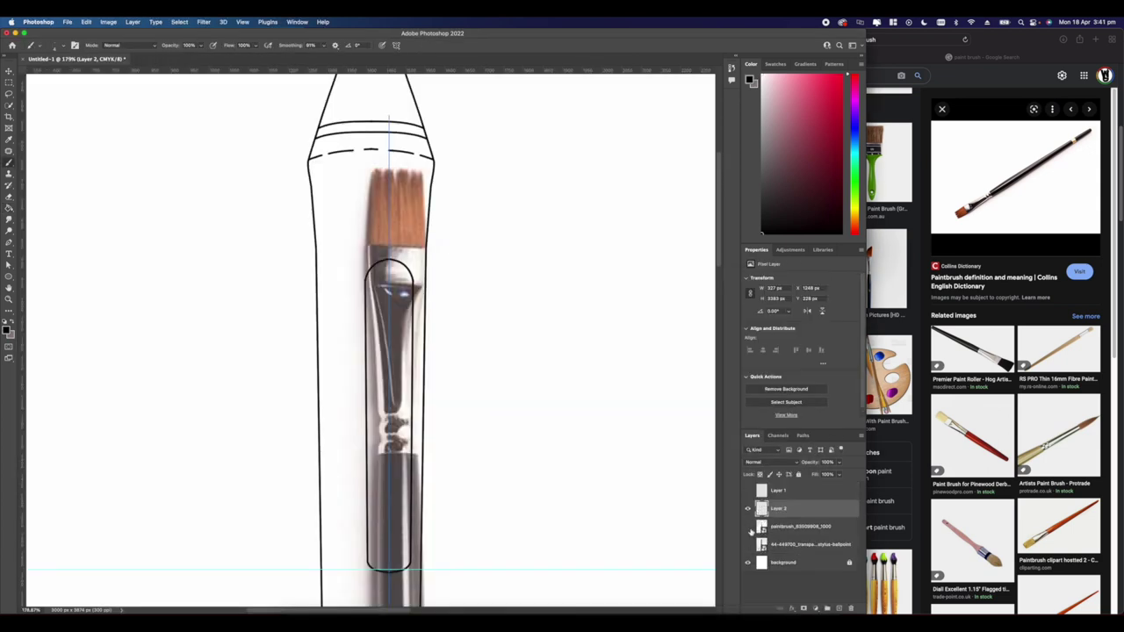
Step: Hide the paintbrush reference layer and show the stylus photo layer beneath the line art
{"action": "left_click", "coordinate": [748, 526]}
{"action": "left_click", "coordinate": [748, 544]}
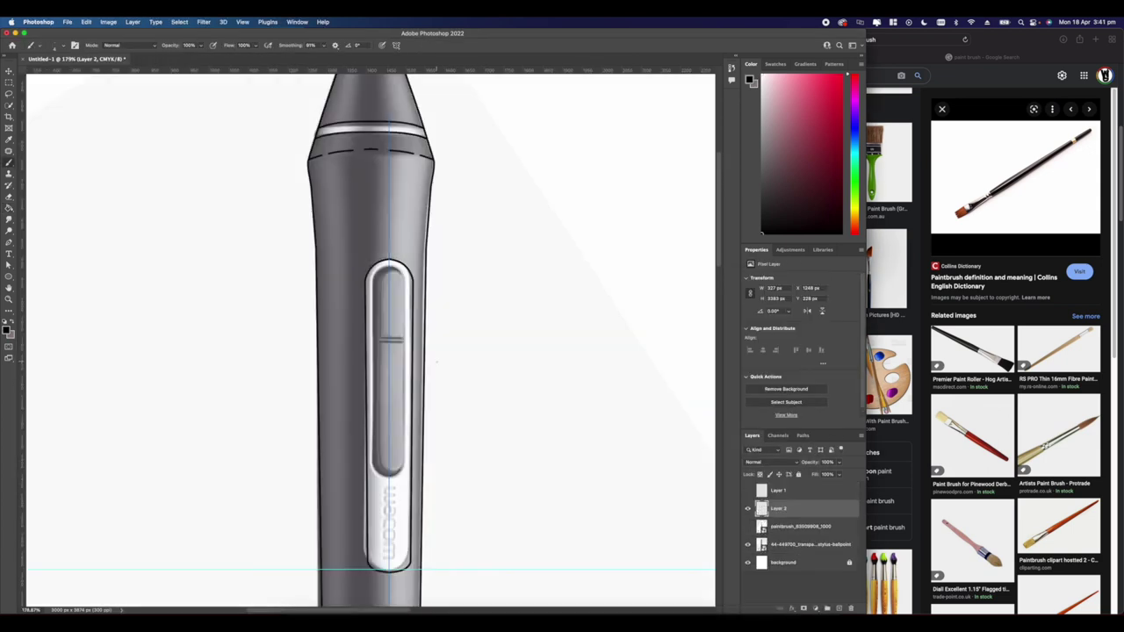
{"action": "scroll", "coordinate": [437, 362], "scroll_direction": "up", "scroll_amount": 6}
Step: Brush mirrored straight lines down both long sides of the stylus's inner button on Layer 2
{"action": "left_click_drag", "start_coordinate": [419, 335], "coordinate": [423, 283]}
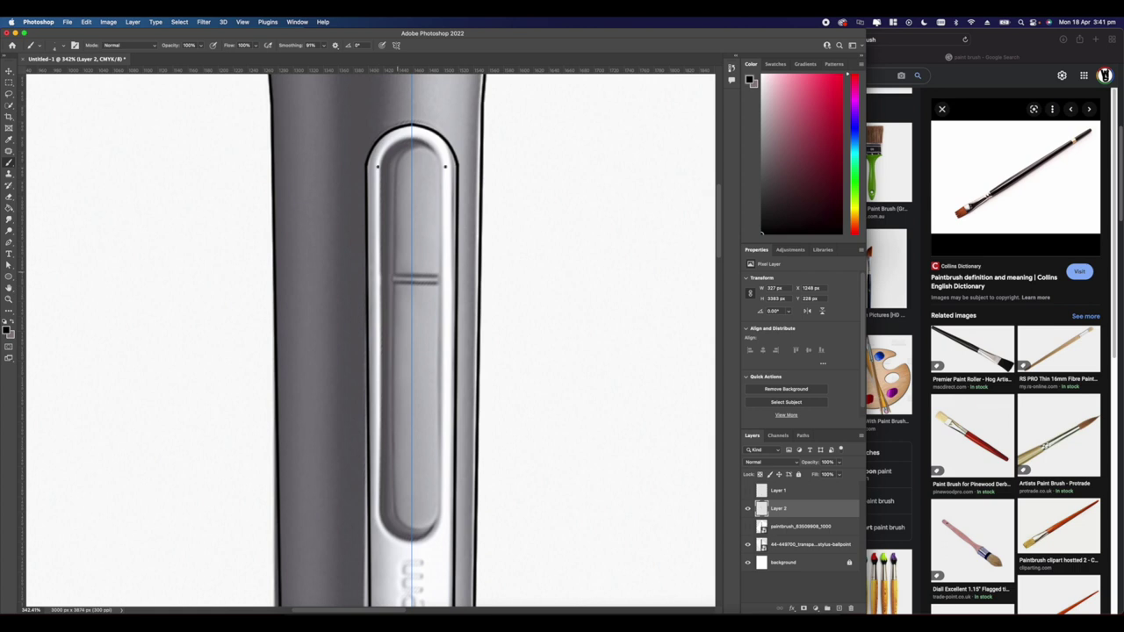
{"action": "left_click", "coordinate": [444, 521], "text": "shift"}
{"action": "left_click", "coordinate": [384, 519], "text": "shift"}
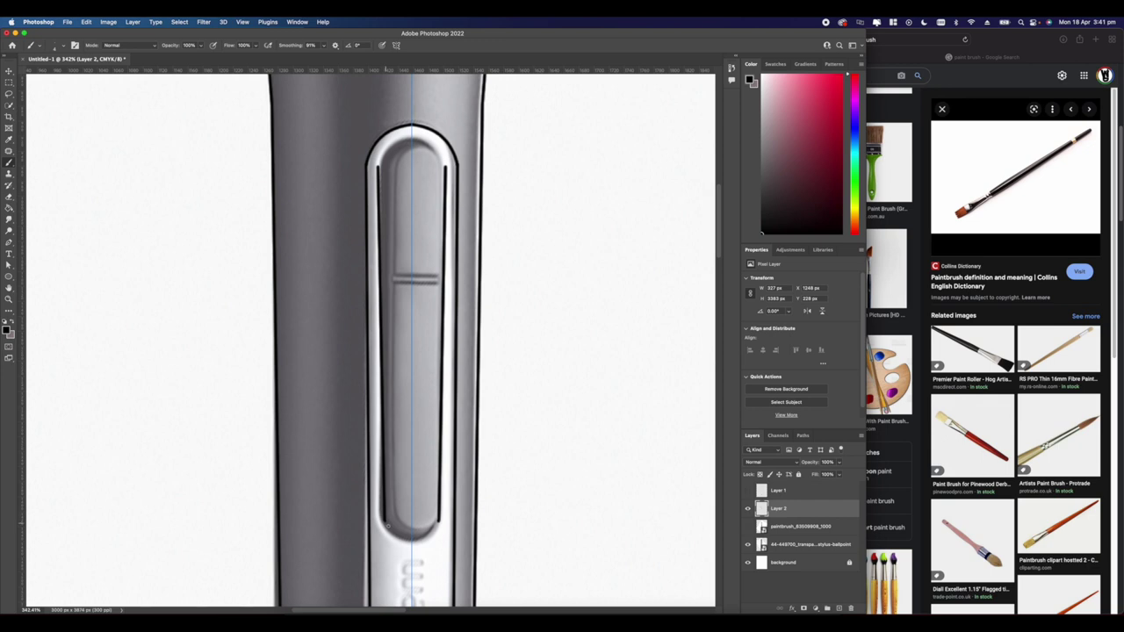
Step: Brush the two mirrored divider lines across the stylus button, meeting at the centre symmetry axis
{"action": "scroll", "coordinate": [385, 499], "scroll_direction": "up", "scroll_amount": 4}
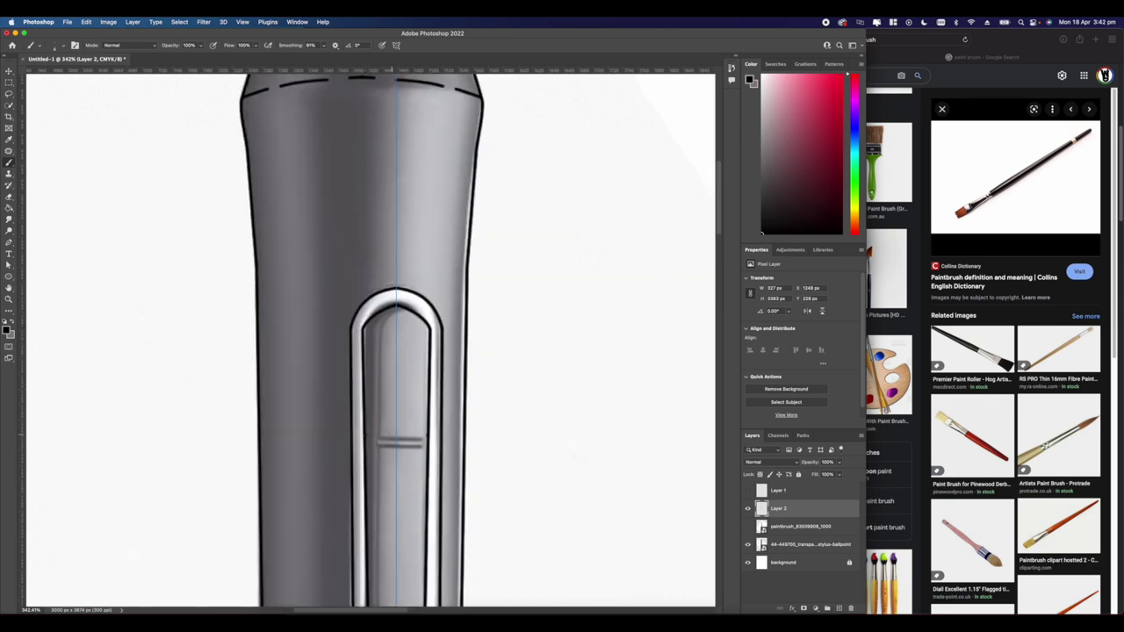
{"action": "left_click", "coordinate": [396, 435], "text": "shift"}
{"action": "left_click", "coordinate": [396, 452], "text": "shift"}
{"action": "scroll", "coordinate": [397, 450], "scroll_direction": "down", "scroll_amount": 15}
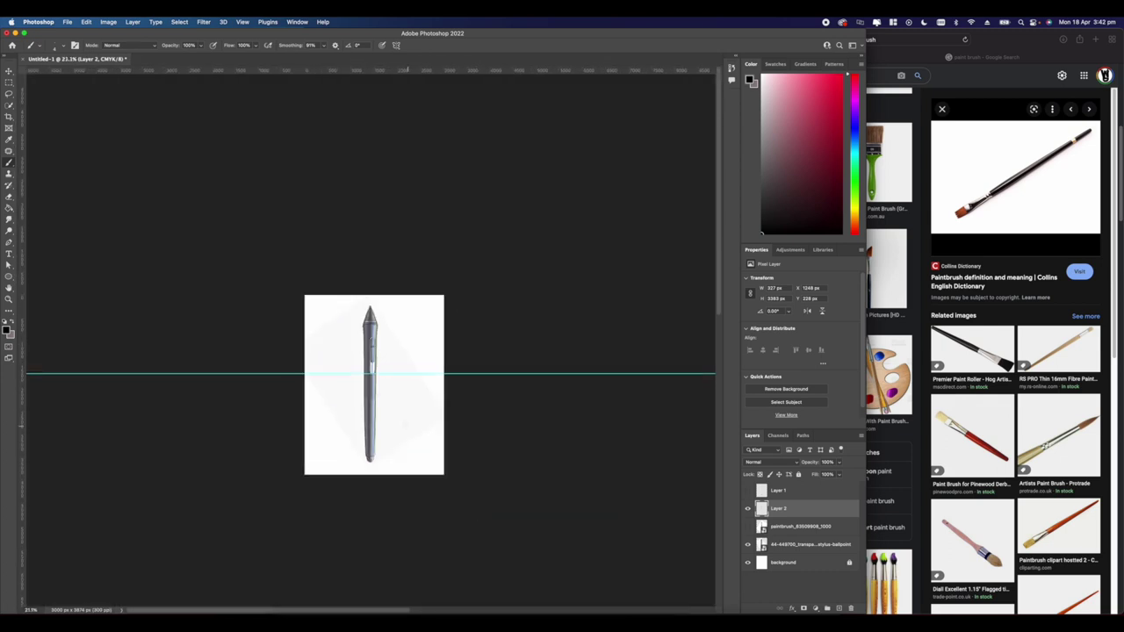
Step: Turn off the brush symmetry and hide the stylus photo layer beneath the line art
{"action": "left_click", "coordinate": [396, 45]}
{"action": "left_click", "coordinate": [413, 50]}
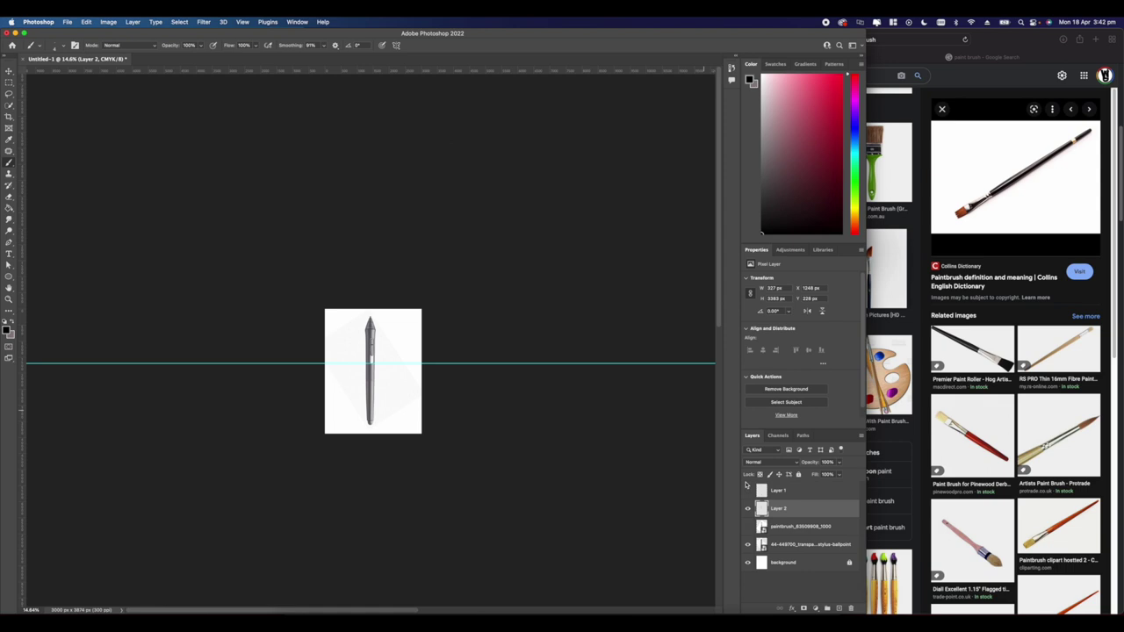
{"action": "left_click", "coordinate": [749, 545]}
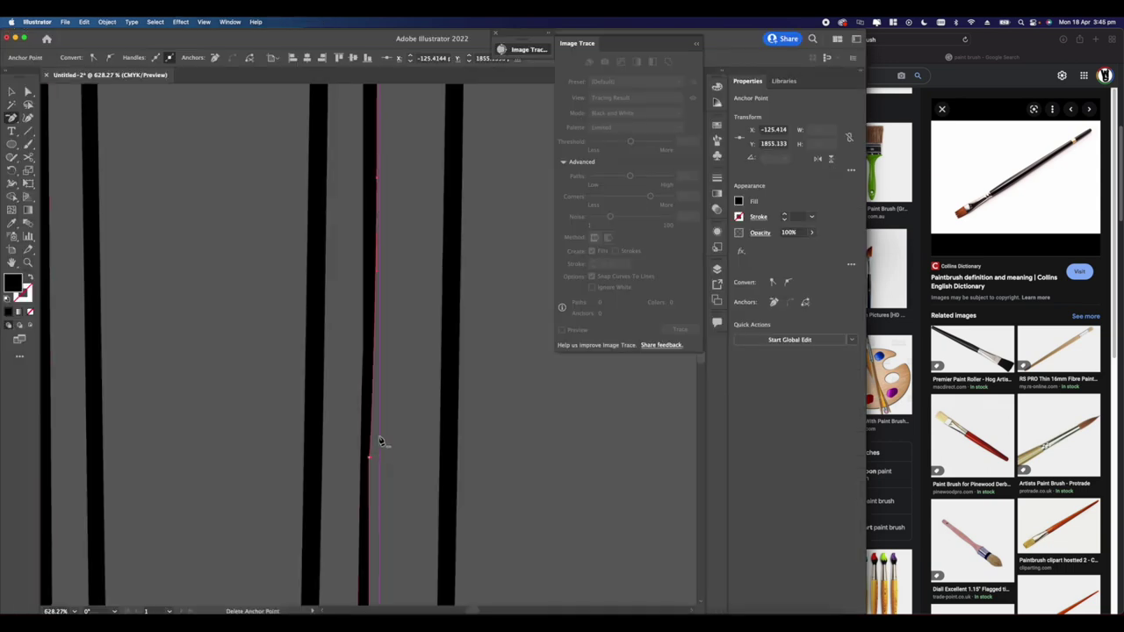
Step: In Illustrator, move the stray anchor point on the stylus's button outline to smooth the line, and select the stylus artwork
{"action": "scroll", "coordinate": [373, 382], "scroll_direction": "down", "scroll_amount": 10}
{"action": "scroll", "coordinate": [377, 386], "scroll_direction": "up", "scroll_amount": 10}
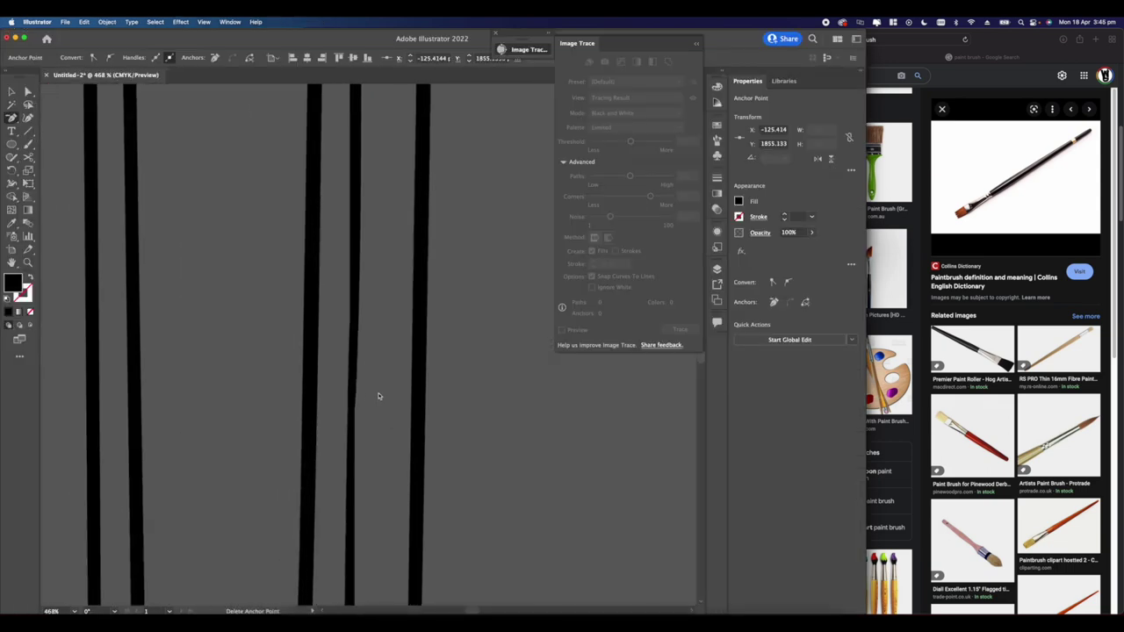
{"action": "left_click", "coordinate": [27, 91]}
{"action": "left_click_drag", "start_coordinate": [351, 406], "coordinate": [359, 410]}
{"action": "left_click", "coordinate": [377, 328]}
{"action": "scroll", "coordinate": [377, 327], "scroll_direction": "down", "scroll_amount": 10}
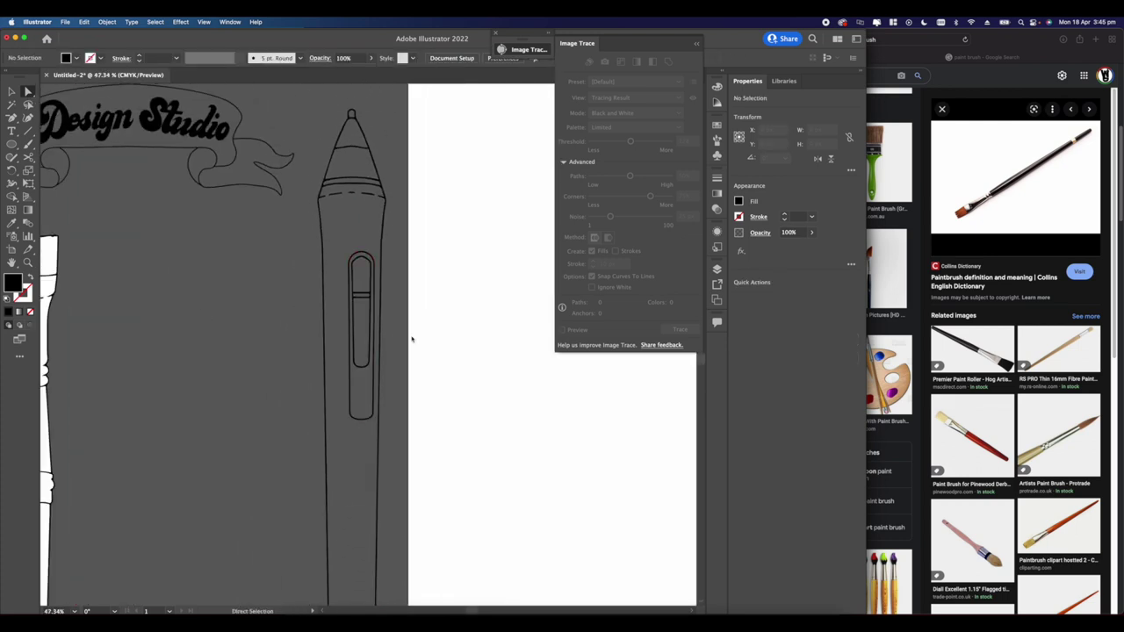
{"action": "scroll", "coordinate": [411, 339], "scroll_direction": "down", "scroll_amount": 5}
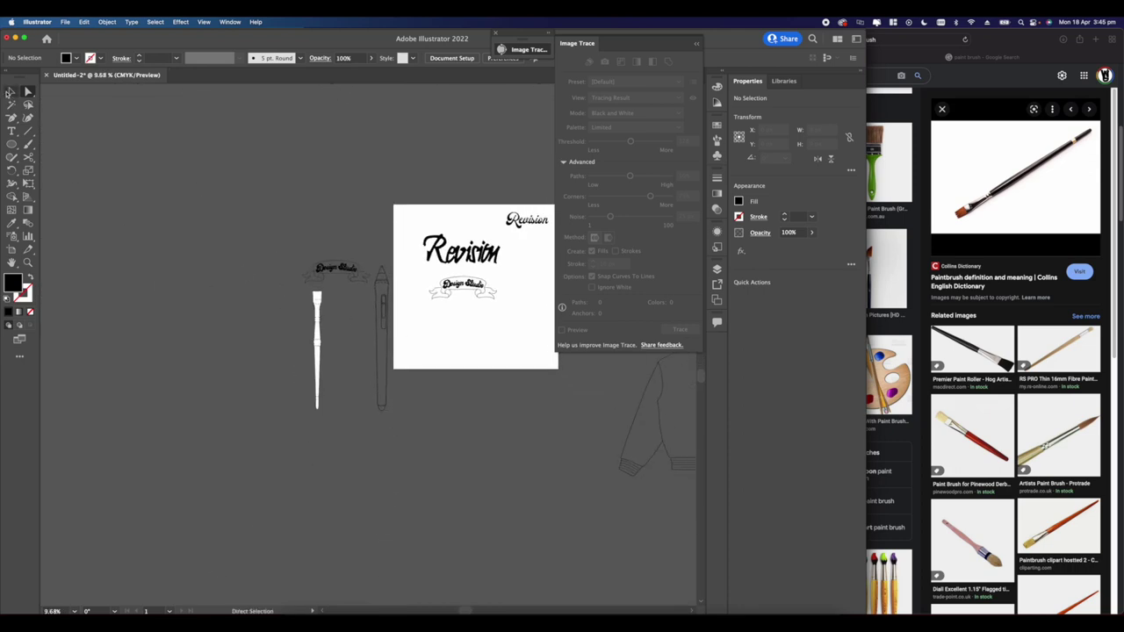
{"action": "left_click", "coordinate": [9, 92]}
{"action": "scroll", "coordinate": [404, 338], "scroll_direction": "up", "scroll_amount": 3}
{"action": "left_click", "coordinate": [355, 295]}
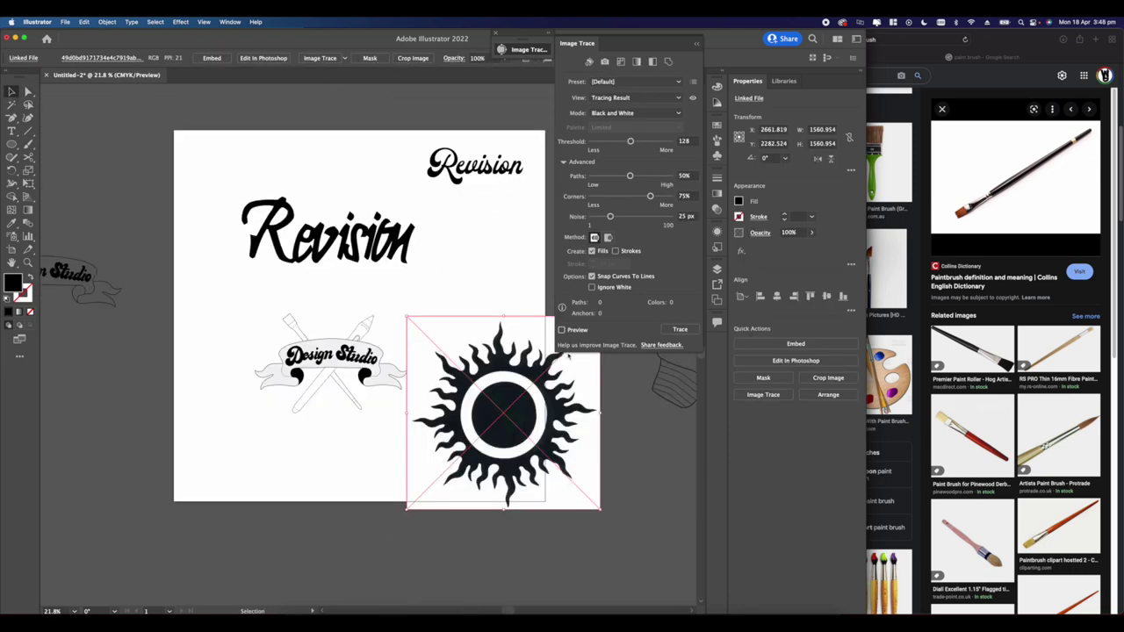
Step: Preview an Image Trace of the flaming sun picture with Threshold 234 and Noise 1 px
{"action": "left_click", "coordinate": [561, 329]}
{"action": "scroll", "coordinate": [665, 442], "scroll_direction": "up", "scroll_amount": 2}
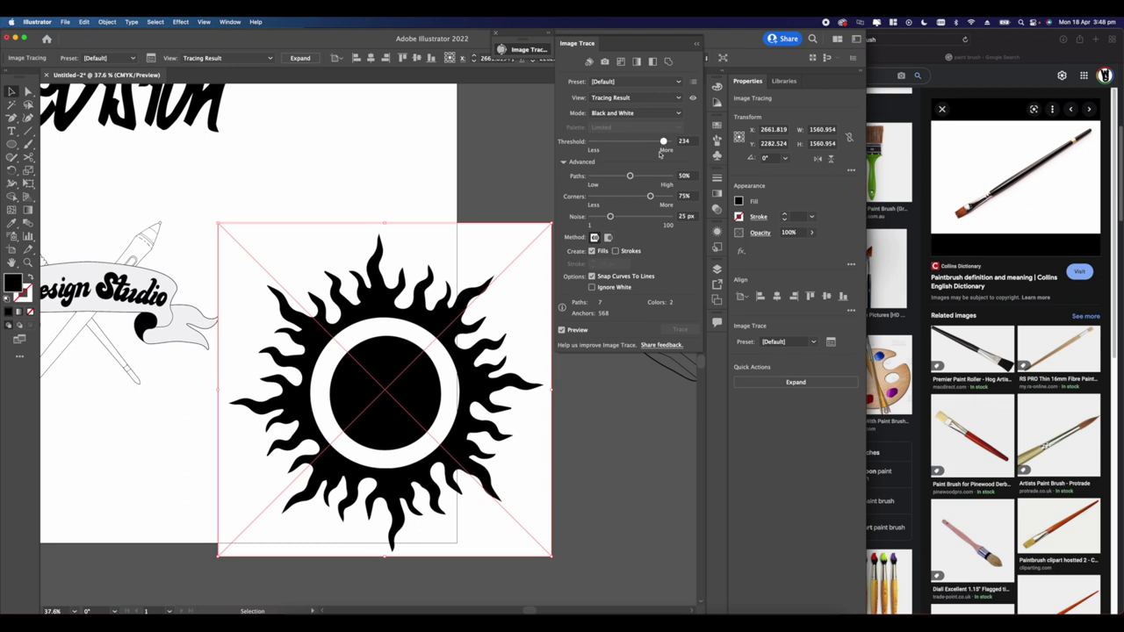
{"action": "left_click_drag", "start_coordinate": [610, 216], "coordinate": [582, 221]}
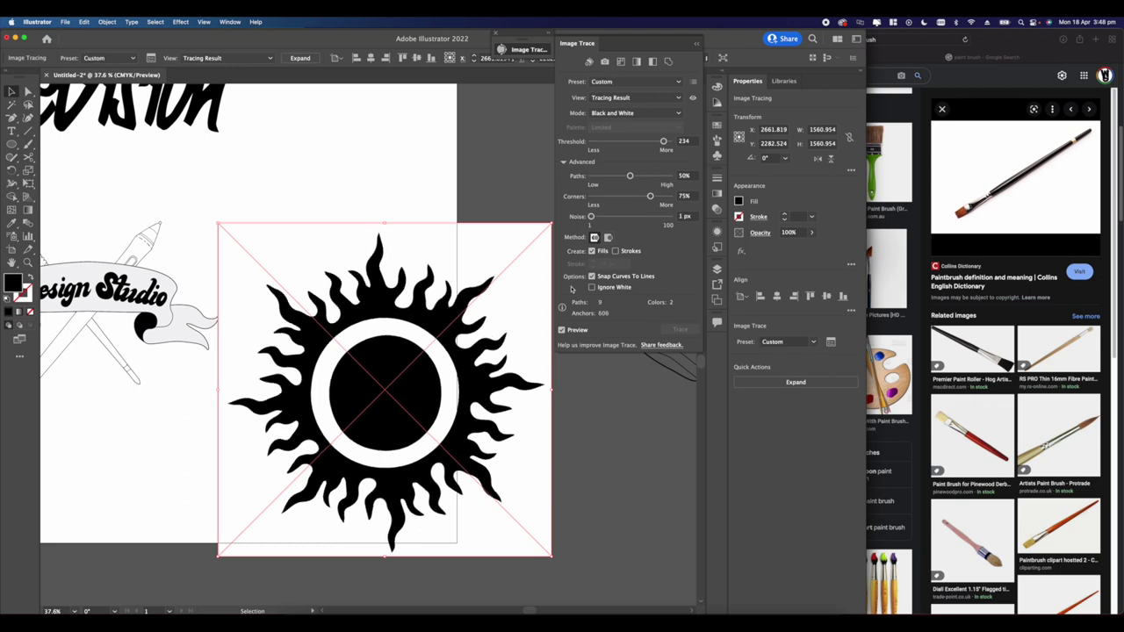
Step: Move the traced sun over the crossed-tools emblem on the artboard
{"action": "left_click", "coordinate": [472, 214]}
{"action": "scroll", "coordinate": [473, 212], "scroll_direction": "down", "scroll_amount": 5}
{"action": "scroll", "coordinate": [413, 270], "scroll_direction": "up", "scroll_amount": 2}
{"action": "mouse_move", "coordinate": [476, 253]}
{"action": "left_mouse_down"}
{"action": "mouse_move", "coordinate": [354, 285]}
{"action": "mouse_move", "coordinate": [341, 267]}
{"action": "left_mouse_up"}
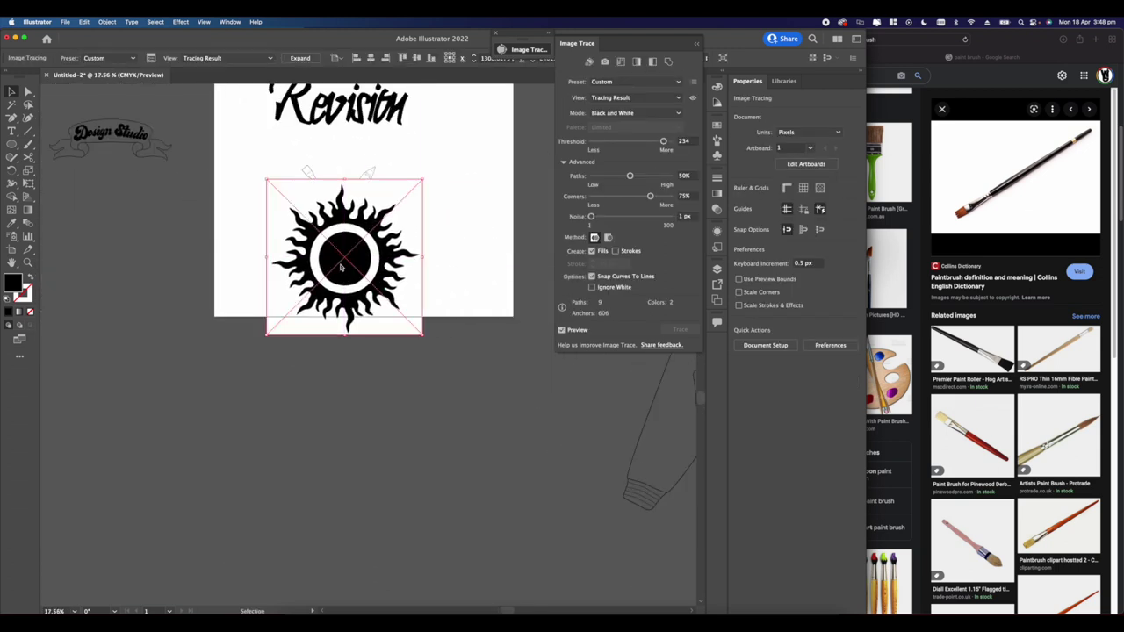
Step: Refine the sun's Image Trace by setting Paths to 95% and Corners to 0%
{"action": "scroll", "coordinate": [340, 266], "scroll_direction": "up", "scroll_amount": 5}
{"action": "scroll", "coordinate": [327, 273], "scroll_direction": "down", "scroll_amount": 5}
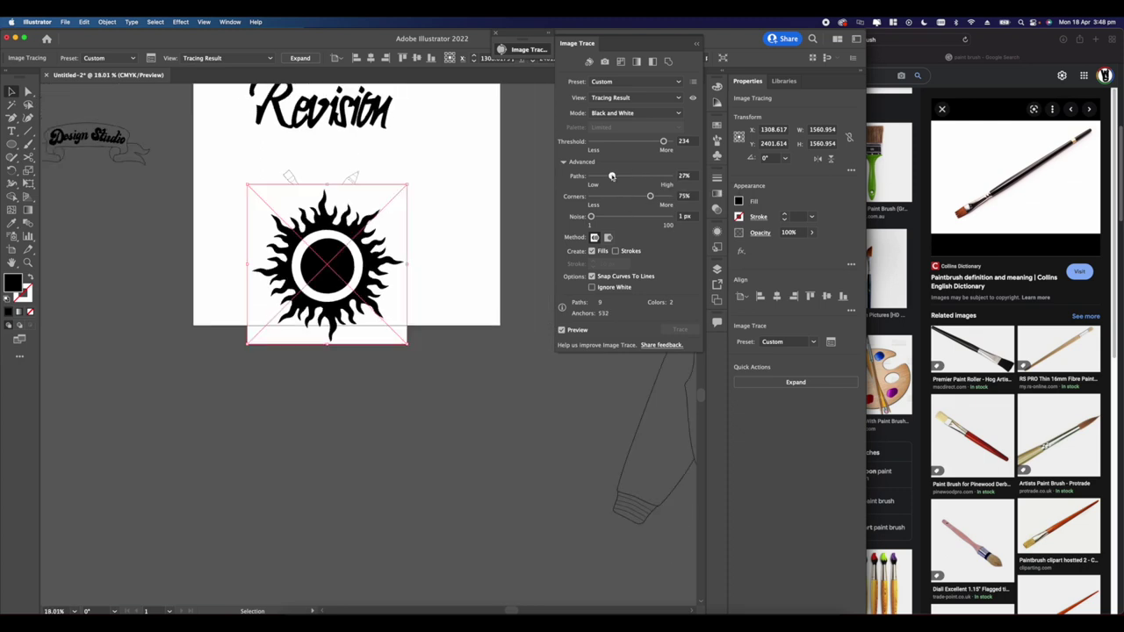
{"action": "left_click_drag", "start_coordinate": [651, 176], "coordinate": [670, 175]}
{"action": "scroll", "coordinate": [352, 252], "scroll_direction": "up", "scroll_amount": 2}
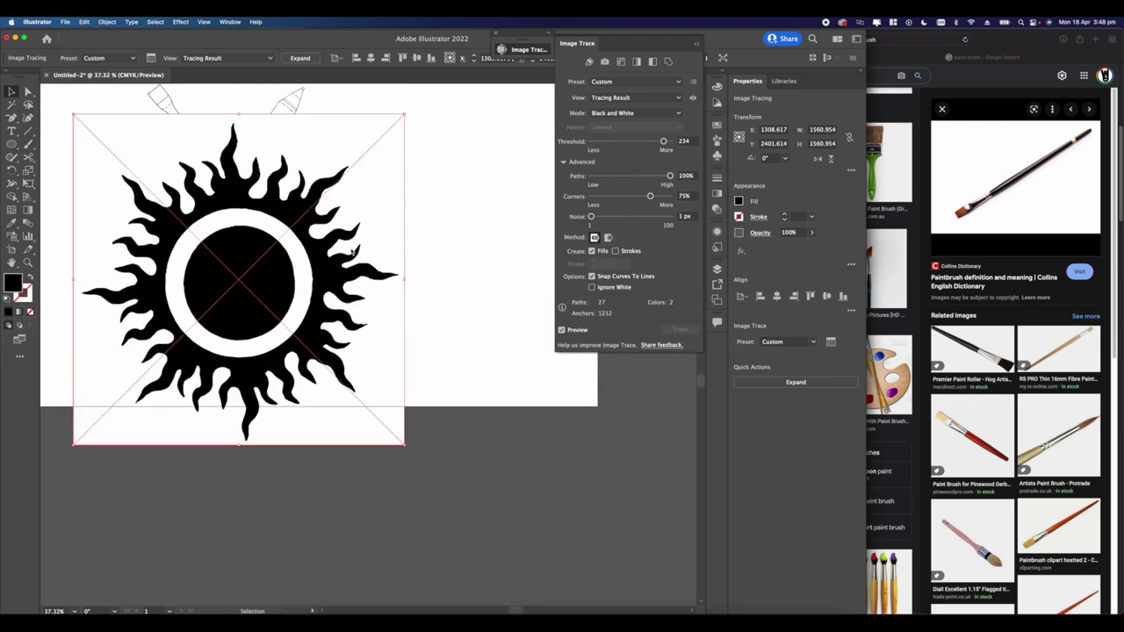
{"action": "left_click", "coordinate": [659, 176]}
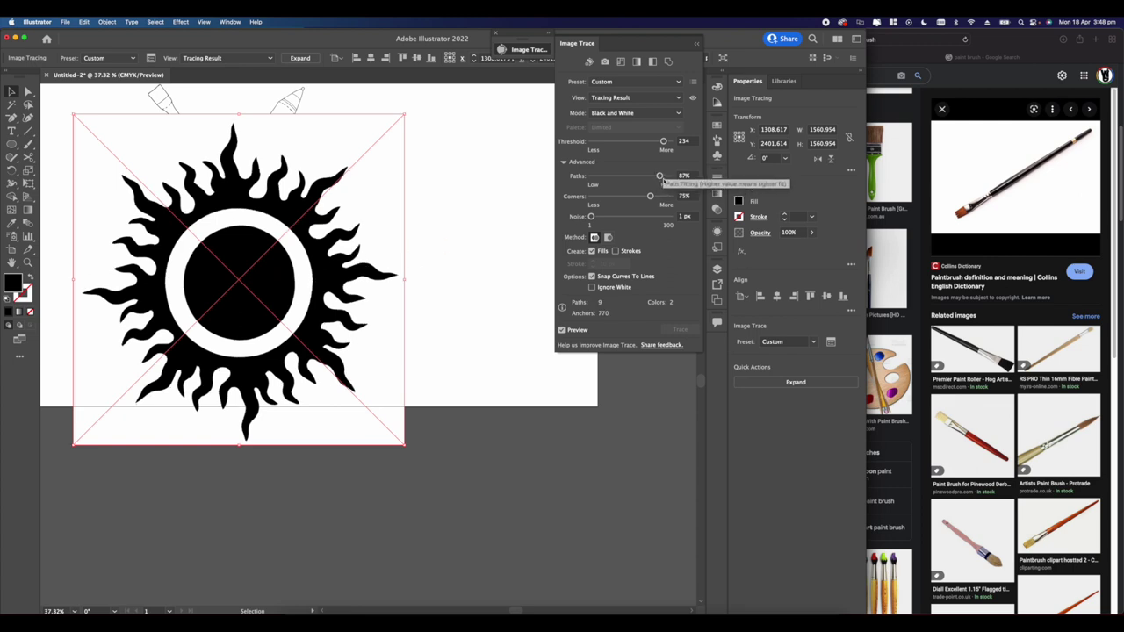
{"action": "left_click", "coordinate": [665, 177]}
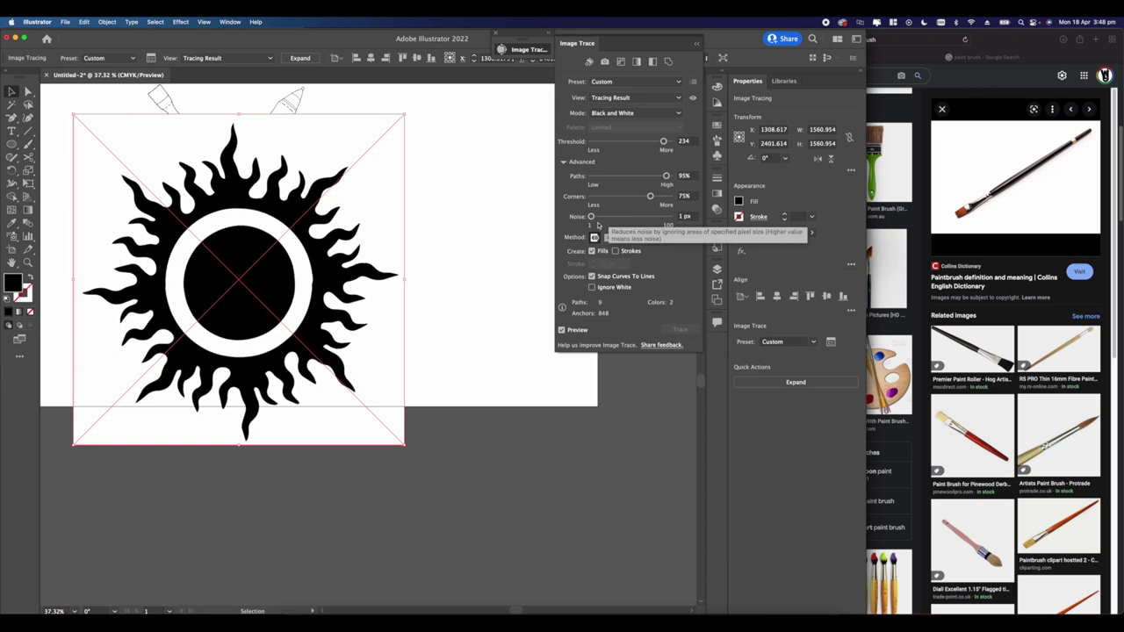
{"action": "left_click", "coordinate": [667, 196]}
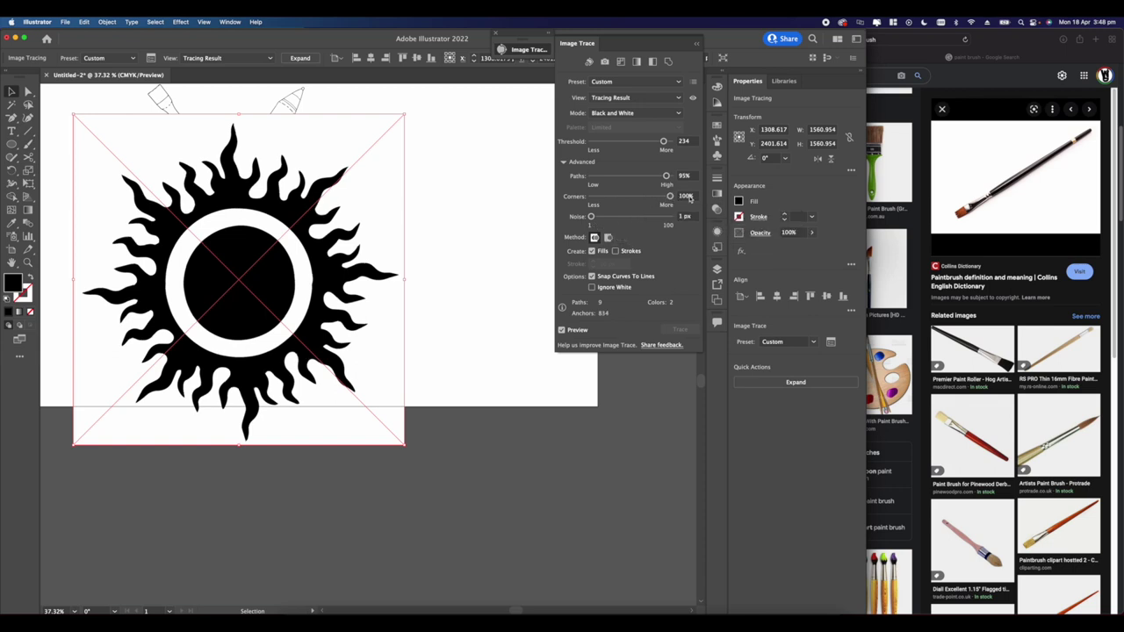
{"action": "left_click_drag", "start_coordinate": [630, 198], "coordinate": [539, 199]}
{"action": "scroll", "coordinate": [539, 200], "scroll_direction": "down", "scroll_amount": 5}
{"action": "scroll", "coordinate": [477, 221], "scroll_direction": "up", "scroll_amount": 3}
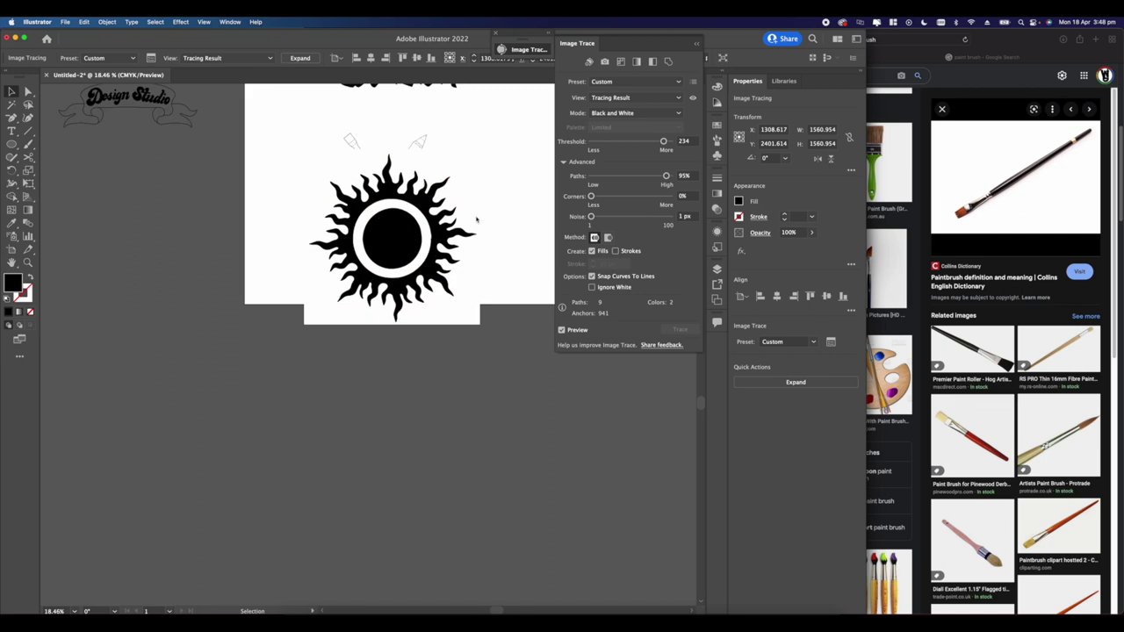
Step: Make the sun's trace ignore white and move the sun down clear of the Design Studio emblem, at the artboard's lower edge
{"action": "left_click", "coordinate": [592, 287]}
{"action": "left_click_drag", "start_coordinate": [400, 257], "coordinate": [383, 449]}
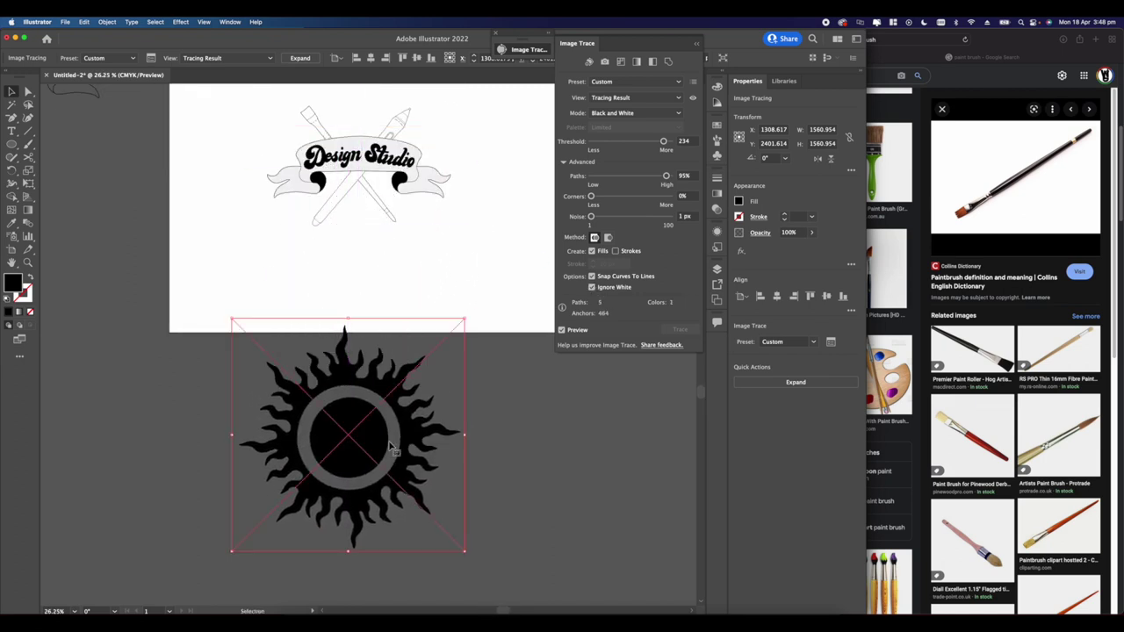
{"action": "left_click", "coordinate": [107, 21]}
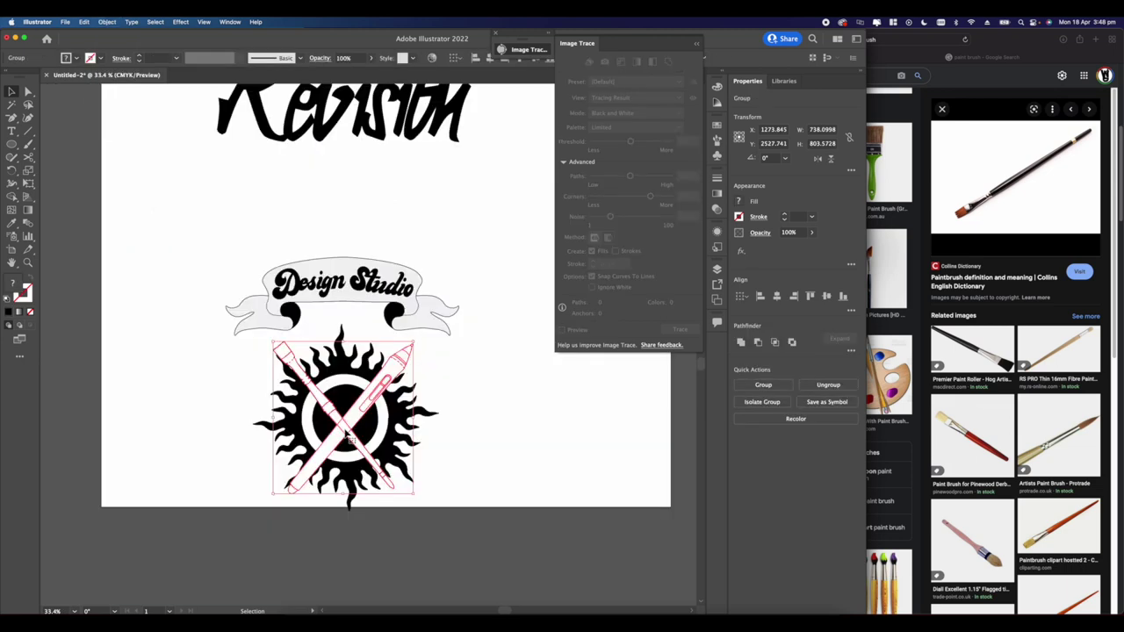
Step: Move the crossed paintbrush and stylus group up slightly to sit centred over the sun
{"action": "mouse_move", "coordinate": [345, 430]}
{"action": "left_mouse_down"}
{"action": "mouse_move", "coordinate": [346, 443]}
{"action": "mouse_move", "coordinate": [344, 399]}
{"action": "left_mouse_up"}
{"action": "left_click", "coordinate": [452, 446]}
{"action": "scroll", "coordinate": [379, 431], "scroll_direction": "up", "scroll_amount": 5}
{"action": "scroll", "coordinate": [370, 395], "scroll_direction": "down", "scroll_amount": 6}
Step: Enlarge the paintbrush to about 740 × 900 px and reposition it so it crosses the stylus at the sun's centre
{"action": "left_click", "coordinate": [334, 389]}
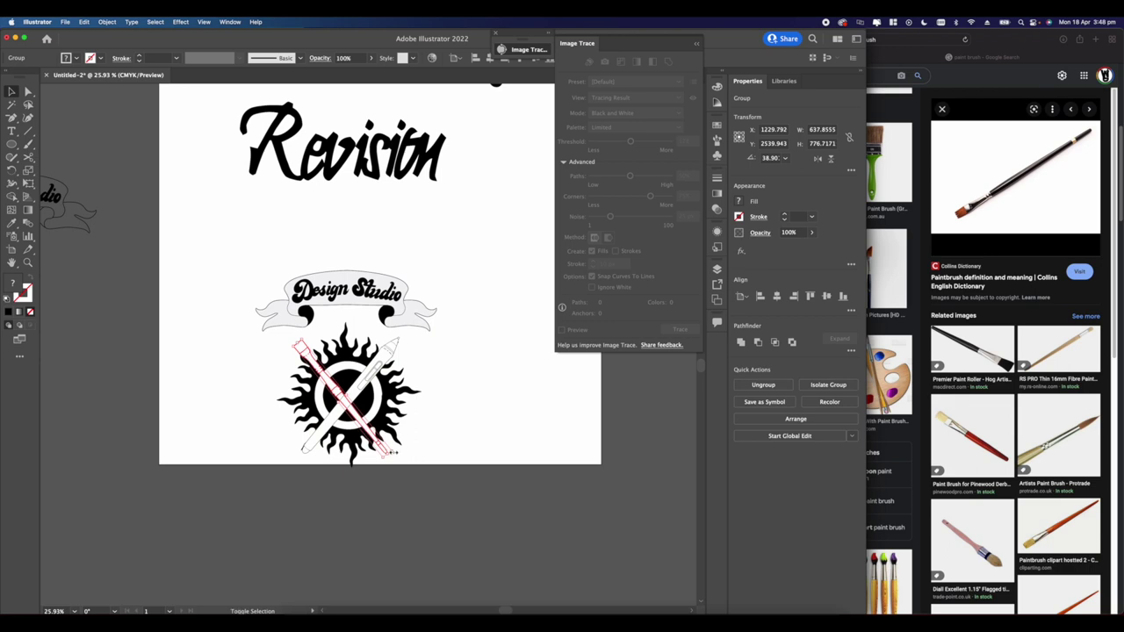
{"action": "left_click_drag", "start_coordinate": [394, 452], "coordinate": [377, 428]}
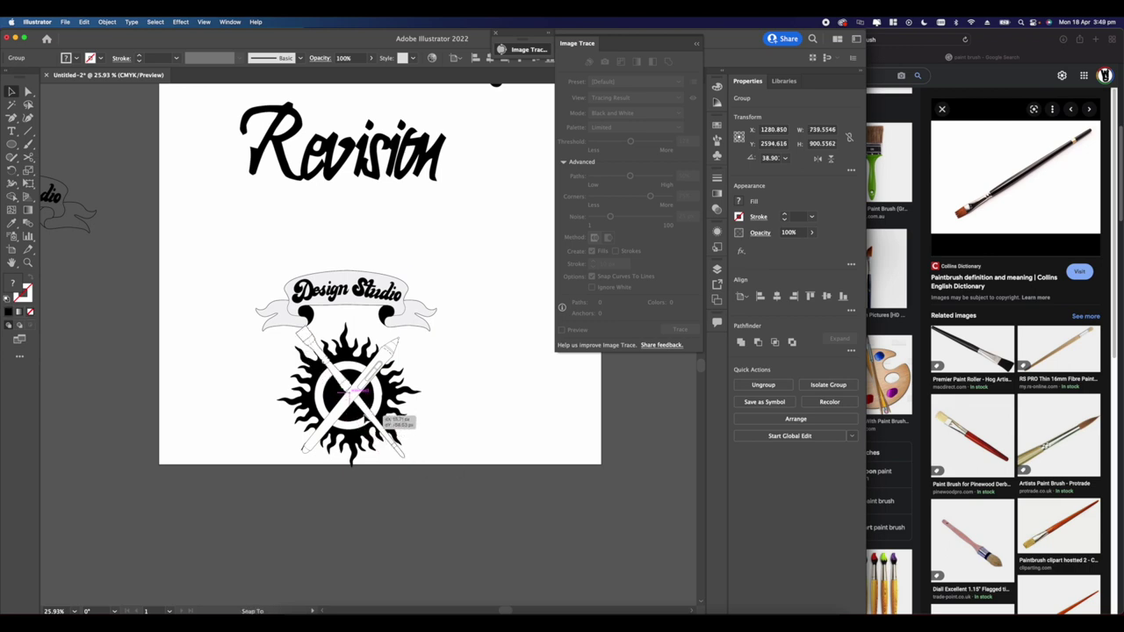
{"action": "left_click_drag", "start_coordinate": [366, 419], "coordinate": [363, 418]}
{"action": "left_click", "coordinate": [384, 358]}
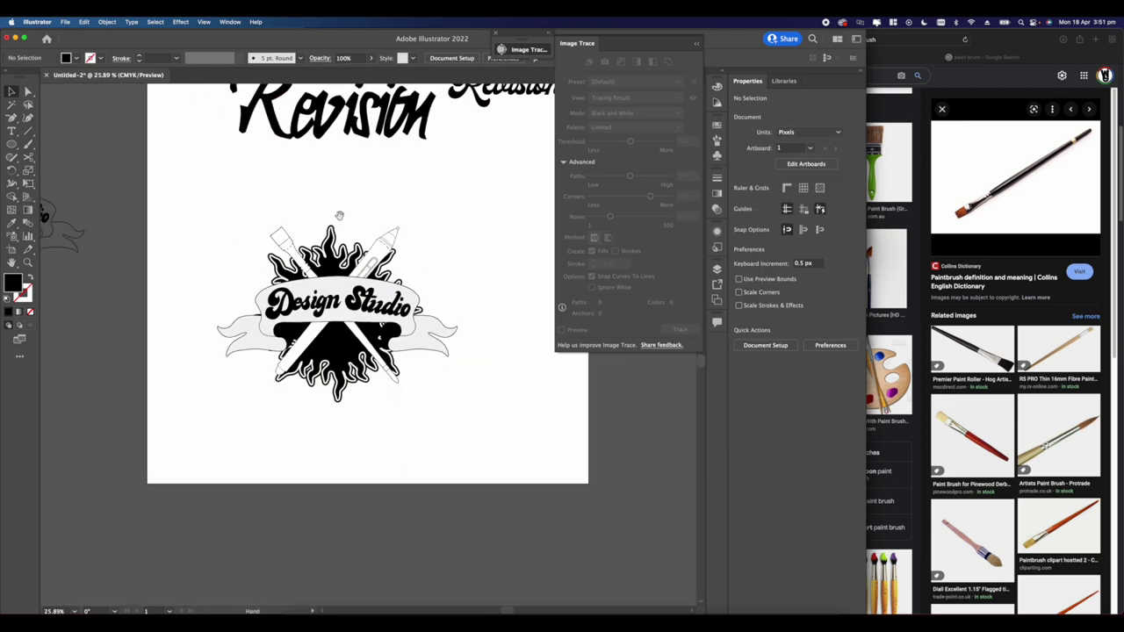
Step: Examine the assembled emblem of Design Studio banner, crossed tools and outlined sun, close up and on the whole artboard
{"action": "left_click_drag", "start_coordinate": [340, 215], "coordinate": [326, 285]}
{"action": "scroll", "coordinate": [372, 345], "scroll_direction": "up", "scroll_amount": 5}
{"action": "left_click_drag", "start_coordinate": [372, 345], "coordinate": [435, 307]}
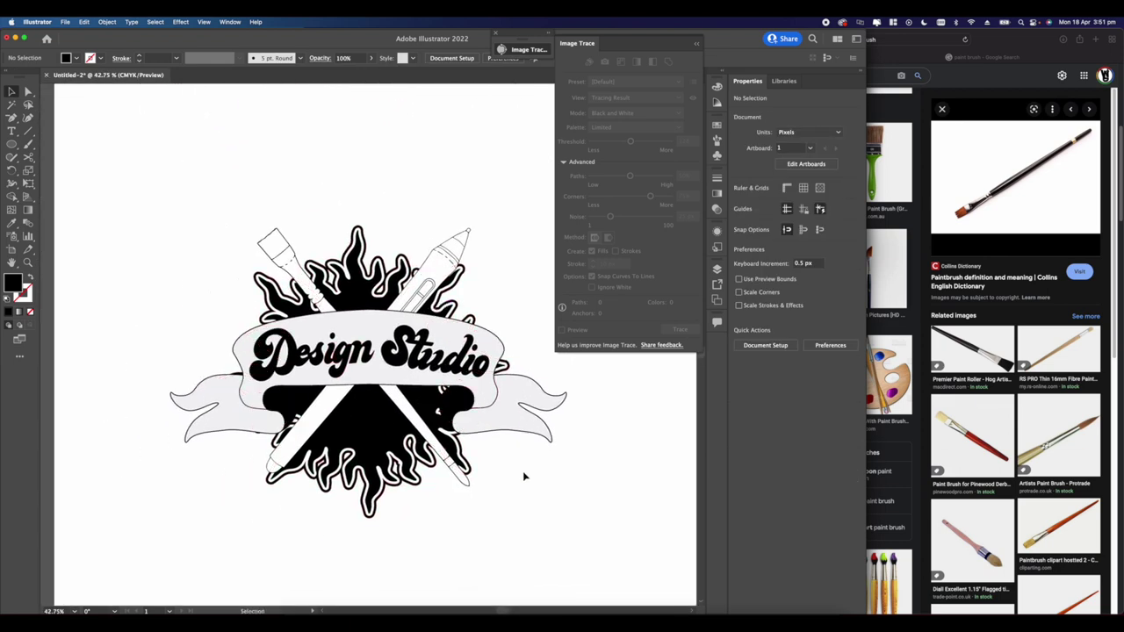
{"action": "left_click_drag", "start_coordinate": [524, 475], "coordinate": [436, 426]}
{"action": "scroll", "coordinate": [511, 467], "scroll_direction": "down", "scroll_amount": 8}
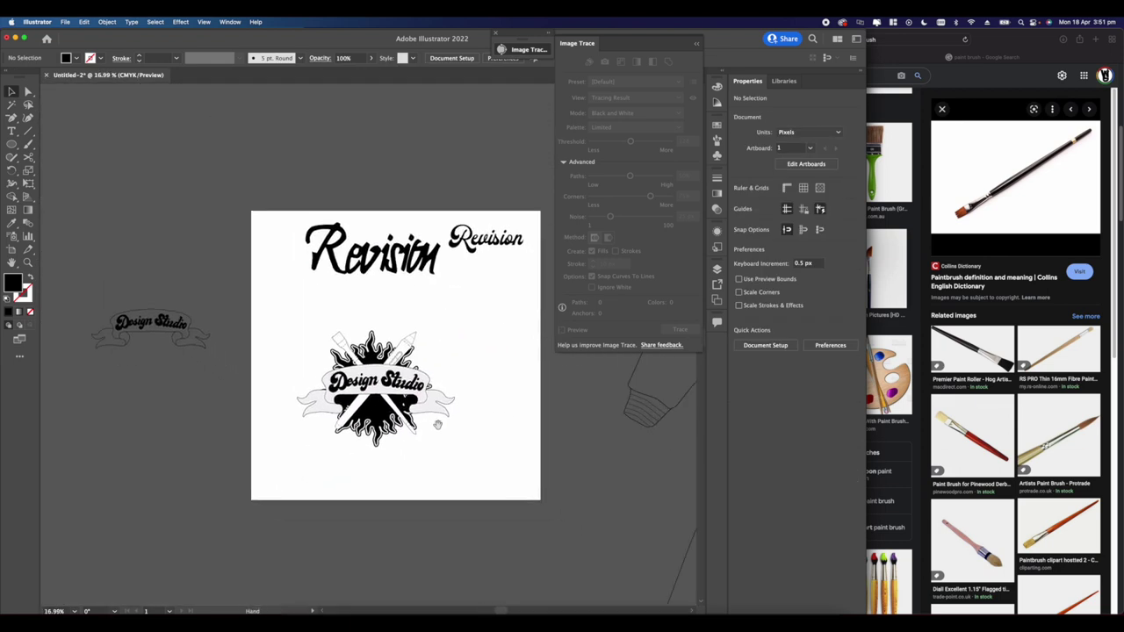
{"action": "scroll", "coordinate": [436, 426], "scroll_direction": "up", "scroll_amount": 5}
{"action": "left_click_drag", "start_coordinate": [418, 382], "coordinate": [430, 377]}
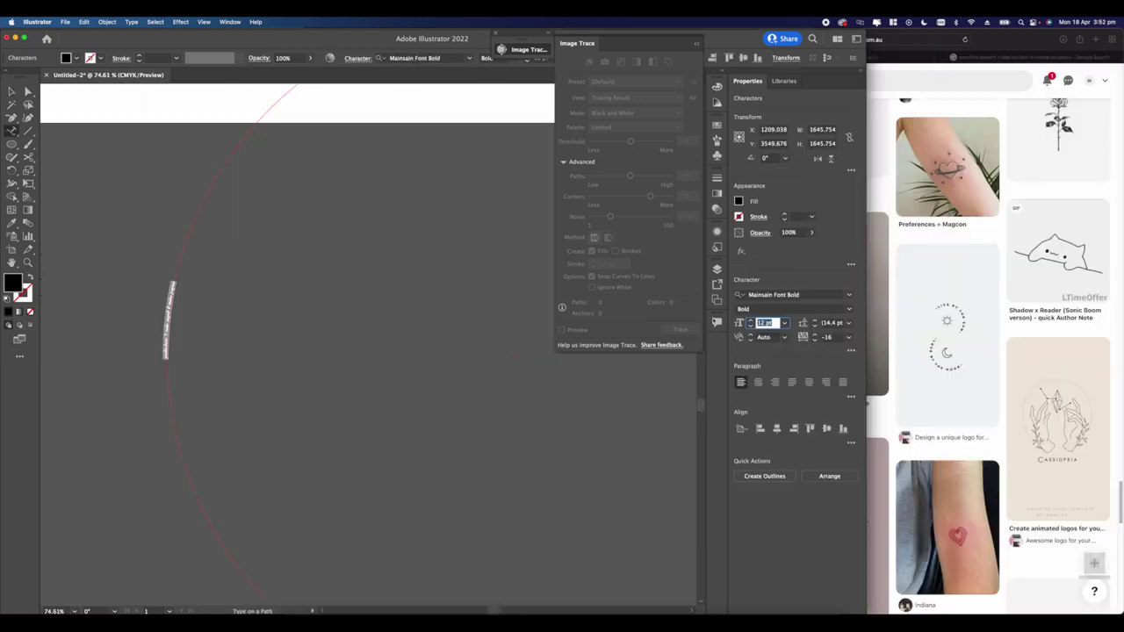
Step: Set the type on the circular path to 120 pt and increase its size further in 1 pt increments
{"action": "key", "text": "Return"}
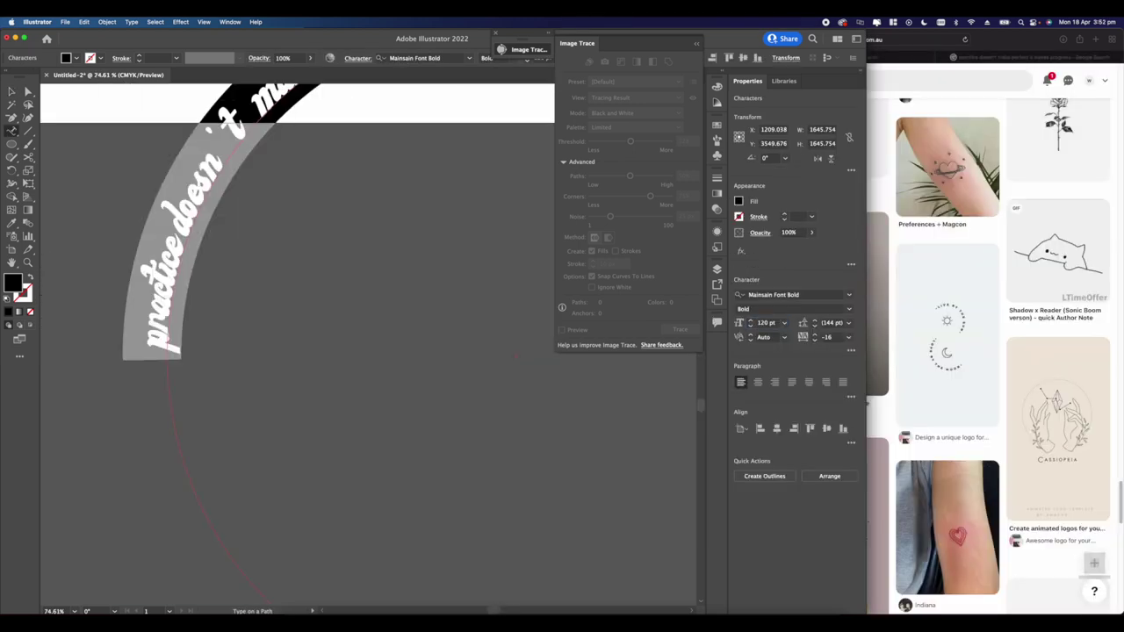
{"action": "scroll", "coordinate": [394, 226], "scroll_direction": "down", "scroll_amount": 4}
{"action": "scroll", "coordinate": [430, 176], "scroll_direction": "down", "scroll_amount": 3}
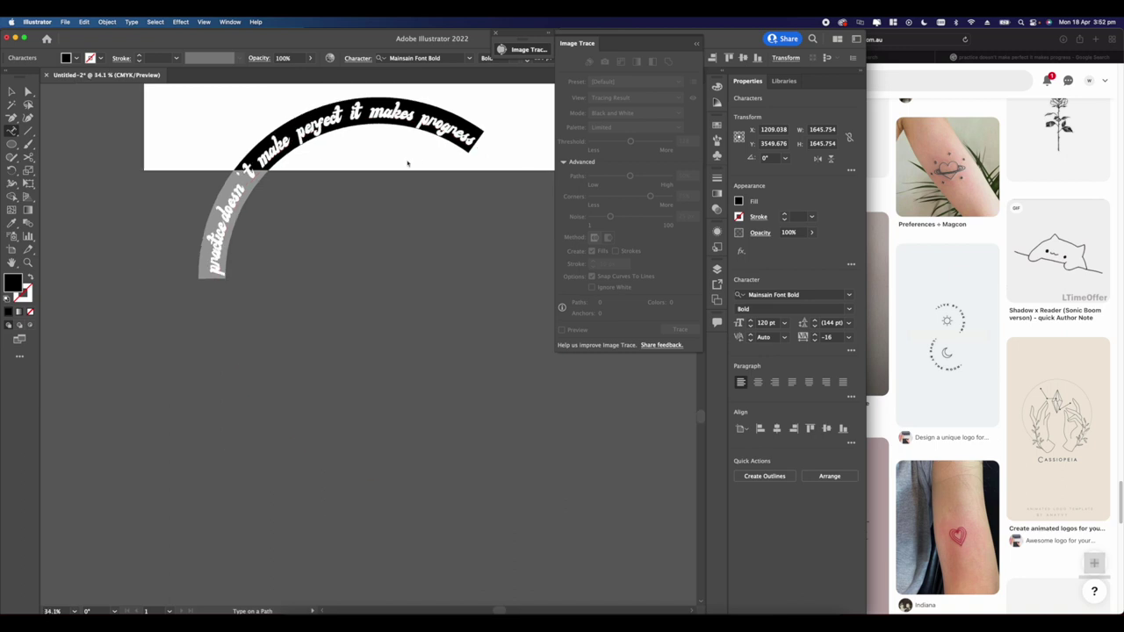
{"action": "scroll", "coordinate": [483, 158], "scroll_direction": "up", "scroll_amount": 2}
{"action": "mouse_move", "coordinate": [437, 149]}
{"action": "left_mouse_down"}
{"action": "mouse_move", "coordinate": [209, 184]}
{"action": "mouse_move", "coordinate": [152, 293]}
{"action": "mouse_move", "coordinate": [156, 309]}
{"action": "mouse_move", "coordinate": [200, 154]}
{"action": "mouse_move", "coordinate": [457, 152]}
{"action": "left_mouse_up"}
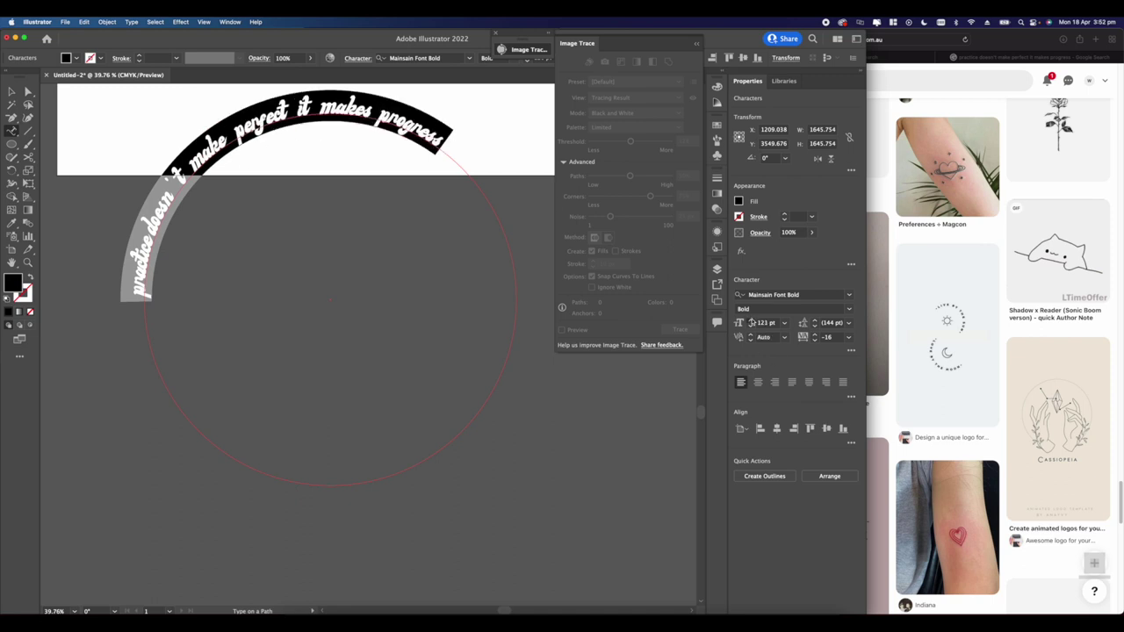
{"action": "left_click", "coordinate": [751, 320]}
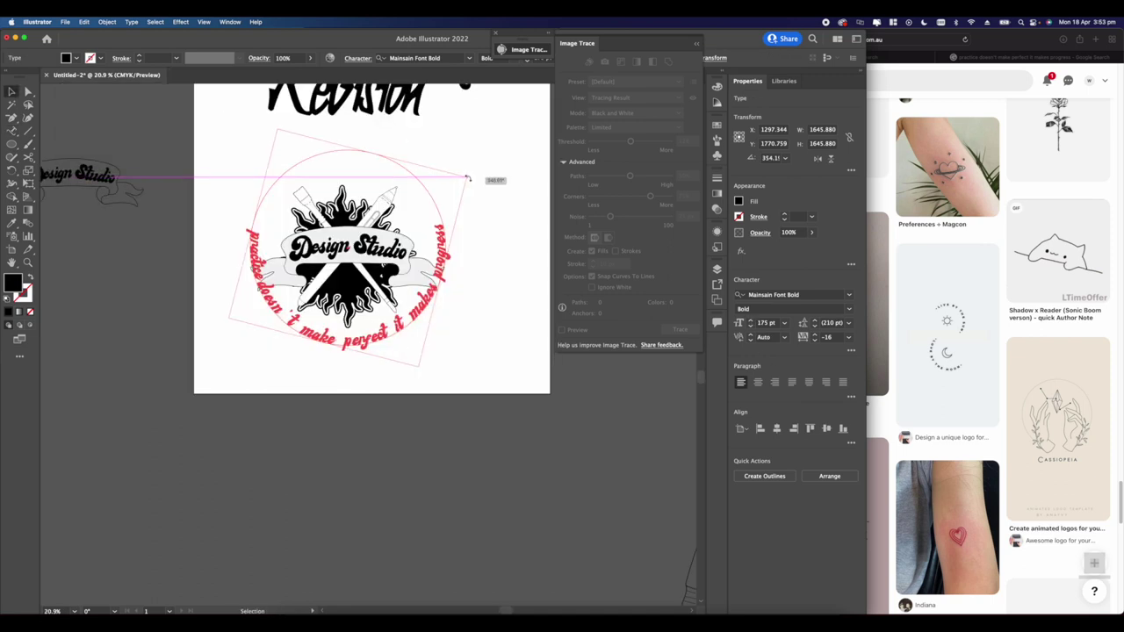
Step: Rotate the circular slogan text to about 344.7° so it curves evenly beneath the Design Studio emblem
{"action": "left_click_drag", "start_coordinate": [467, 178], "coordinate": [468, 181]}
{"action": "left_click", "coordinate": [493, 209]}
{"action": "scroll", "coordinate": [442, 212], "scroll_direction": "down", "scroll_amount": 6}
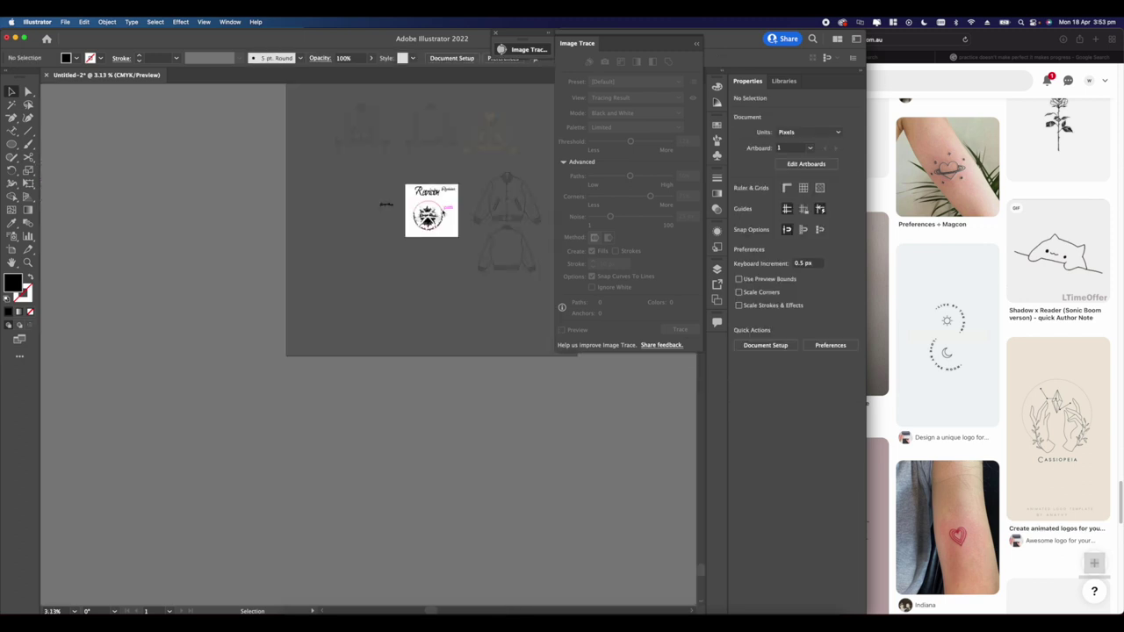
{"action": "scroll", "coordinate": [444, 209], "scroll_direction": "up", "scroll_amount": 5}
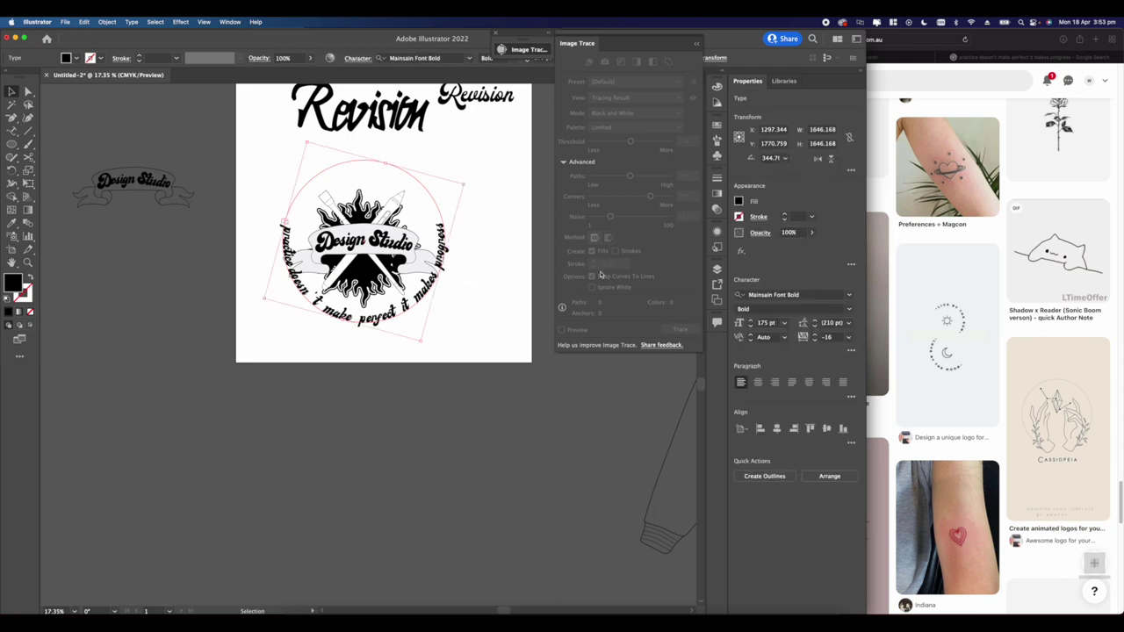
{"action": "scroll", "coordinate": [459, 298], "scroll_direction": "up", "scroll_amount": 2}
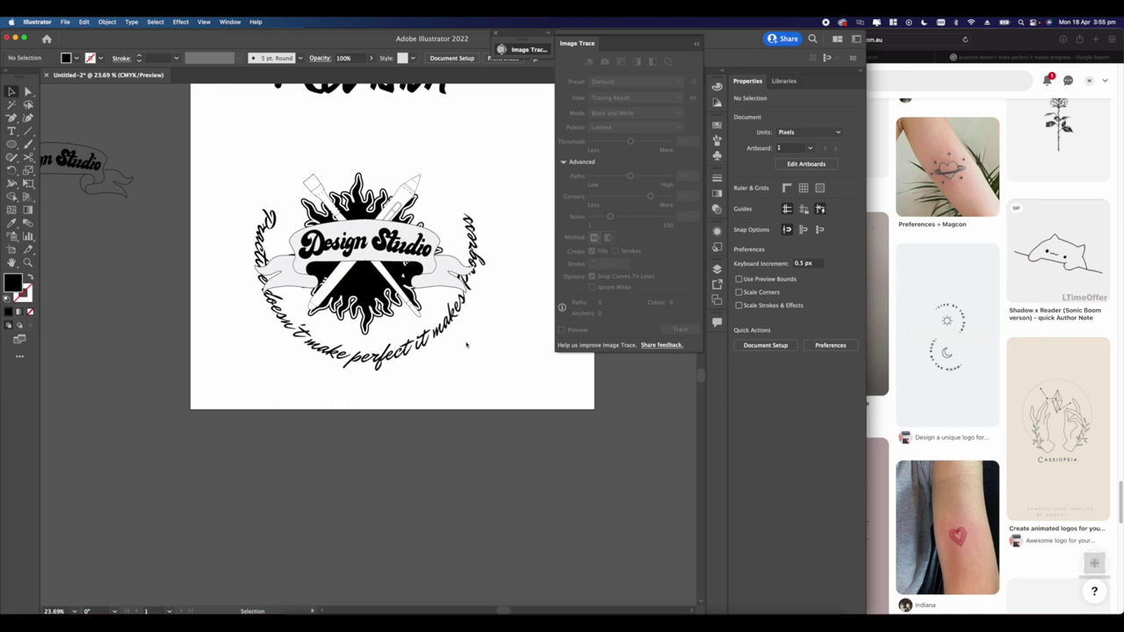
Step: Duplicate the curved "Practice doesn't make perfect it makes Progress" text into the empty area left of the artboard
{"action": "scroll", "coordinate": [466, 345], "scroll_direction": "down", "scroll_amount": 2}
{"action": "left_click_drag", "start_coordinate": [461, 346], "coordinate": [239, 458]}
{"action": "left_click", "coordinate": [592, 369]}
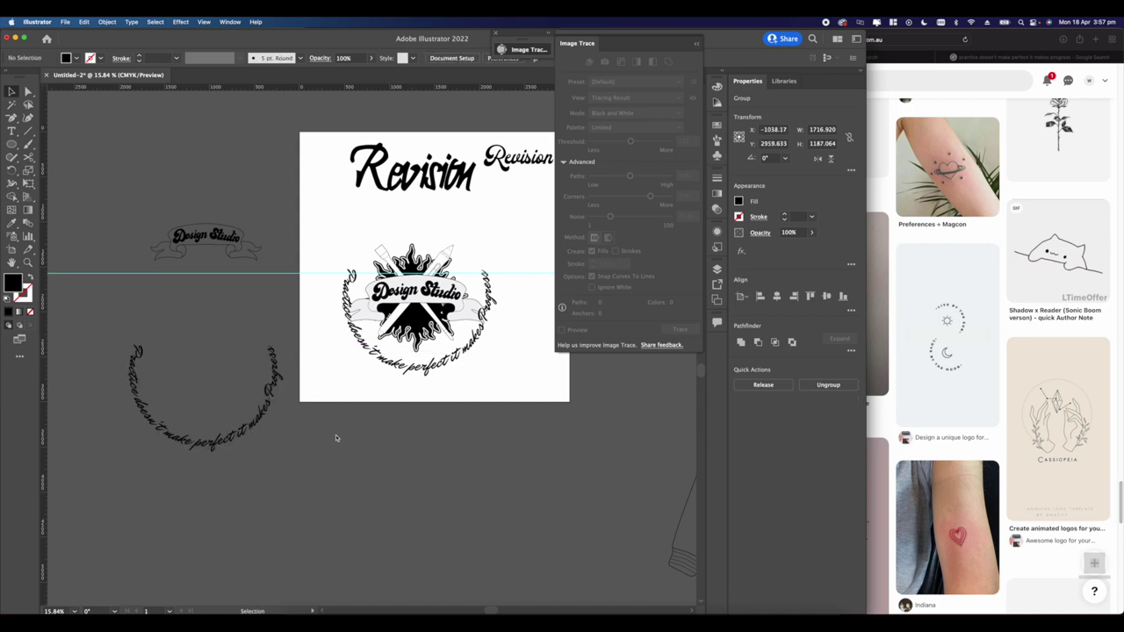
Step: Thicken the duplicated slogan with an offset path and unite its overlapping shapes
{"action": "left_click", "coordinate": [221, 424]}
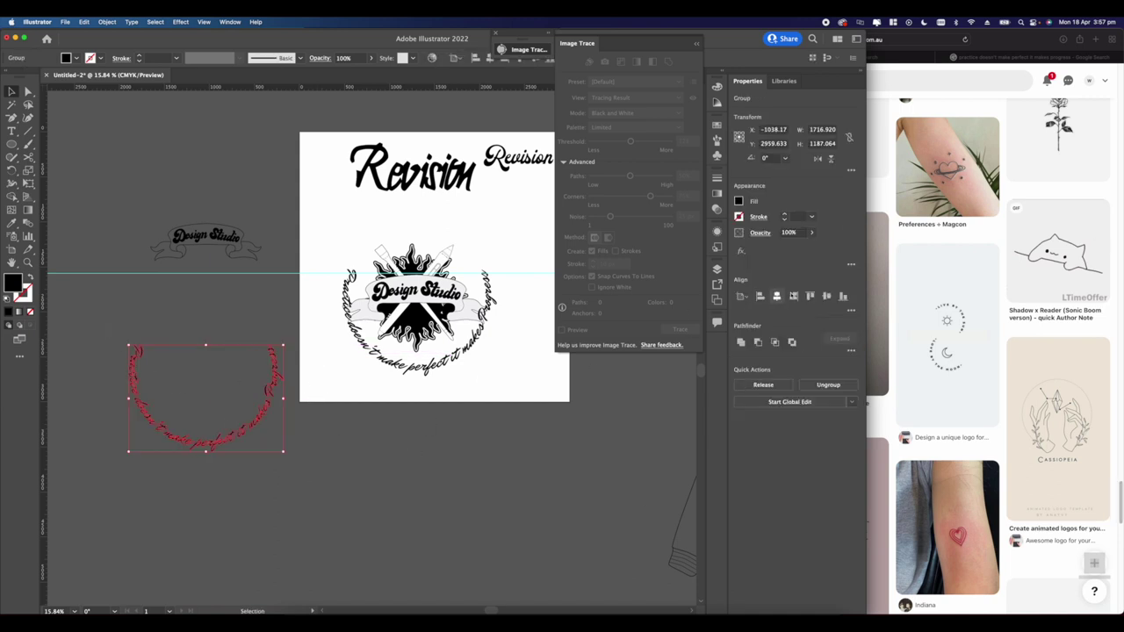
{"action": "left_click", "coordinate": [623, 422]}
{"action": "scroll", "coordinate": [230, 465], "scroll_direction": "up", "scroll_amount": 5}
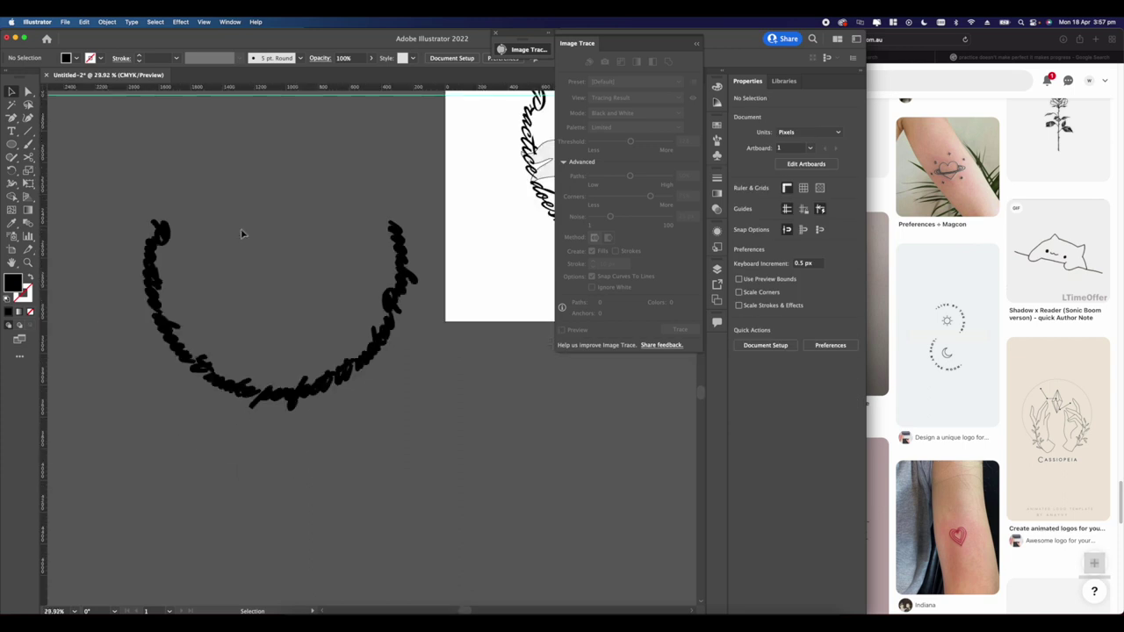
{"action": "left_click", "coordinate": [209, 297]}
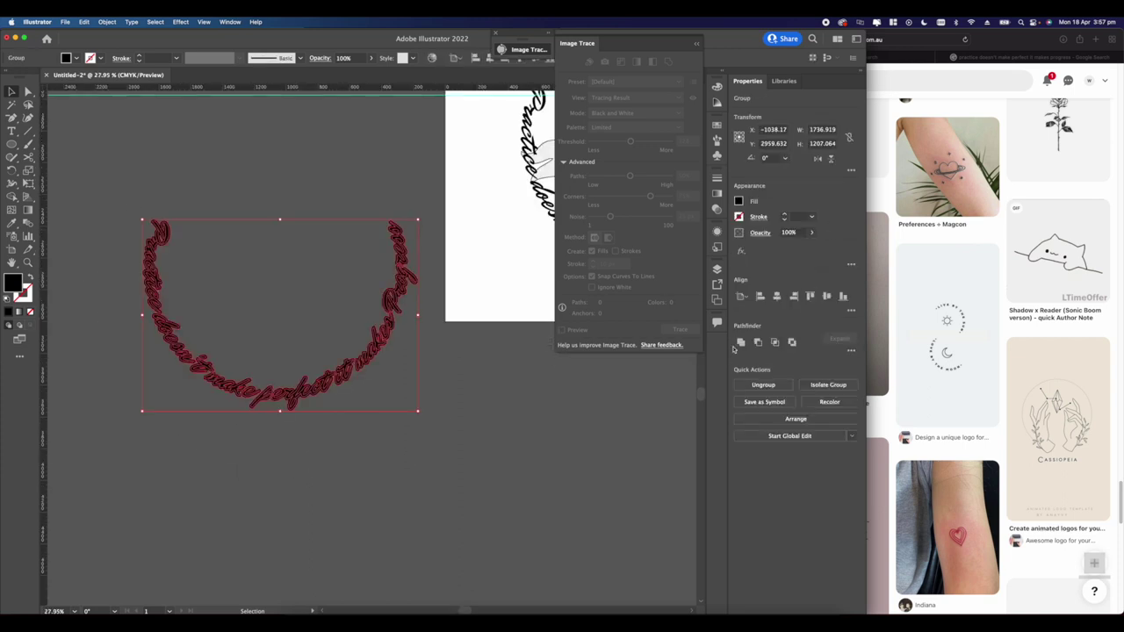
{"action": "left_click", "coordinate": [740, 342]}
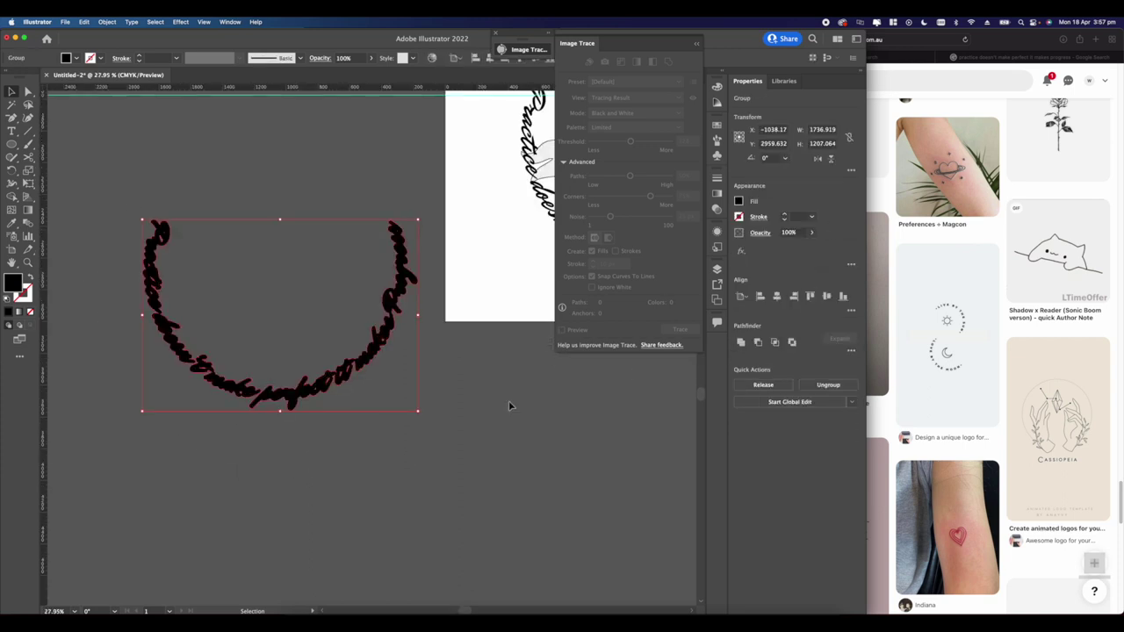
Step: Add a further offset path around the thickened slogan duplicate to form a wider outer outline
{"action": "left_click", "coordinate": [106, 22]}
{"action": "mouse_move", "coordinate": [105, 242]}
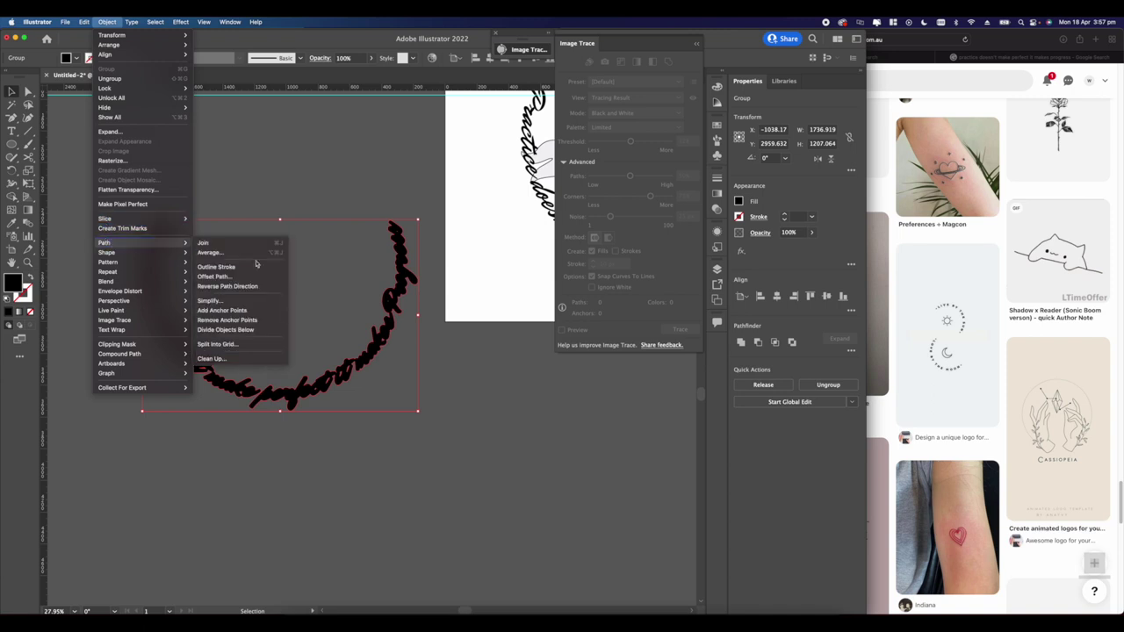
{"action": "left_click", "coordinate": [234, 279]}
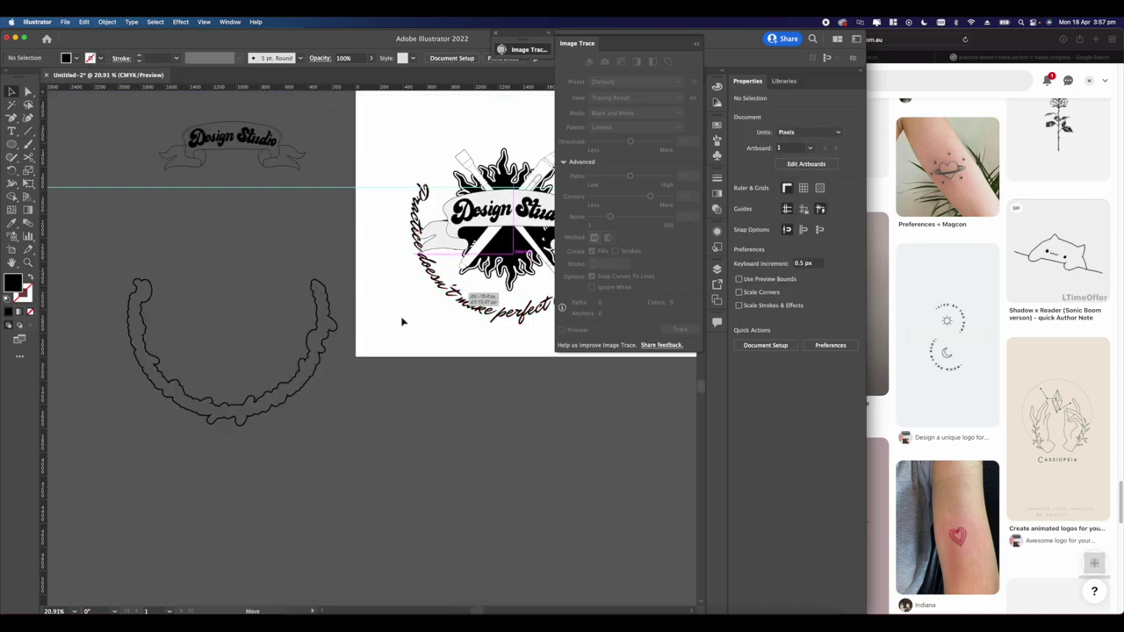
Step: Move the original slogan lettering onto the offset outlines, and shift the whole slogan to overlap the artboard's lower-left corner
{"action": "left_click_drag", "start_coordinate": [401, 321], "coordinate": [171, 396]}
{"action": "left_click", "coordinate": [328, 449]}
{"action": "scroll", "coordinate": [328, 448], "scroll_direction": "down", "scroll_amount": 5}
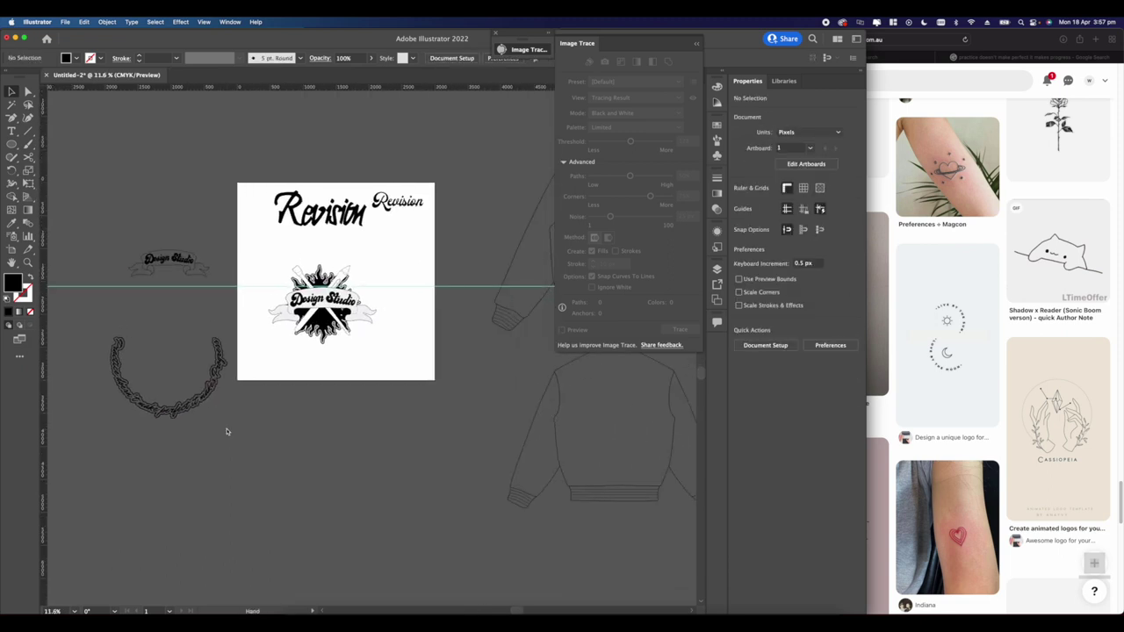
{"action": "left_click_drag", "start_coordinate": [240, 421], "coordinate": [148, 353]}
{"action": "left_click_drag", "start_coordinate": [211, 379], "coordinate": [219, 430]}
{"action": "scroll", "coordinate": [366, 318], "scroll_direction": "up", "scroll_amount": 5}
{"action": "scroll", "coordinate": [371, 329], "scroll_direction": "down", "scroll_amount": 4}
{"action": "left_click", "coordinate": [220, 429]}
{"action": "scroll", "coordinate": [243, 425], "scroll_direction": "up", "scroll_amount": 5}
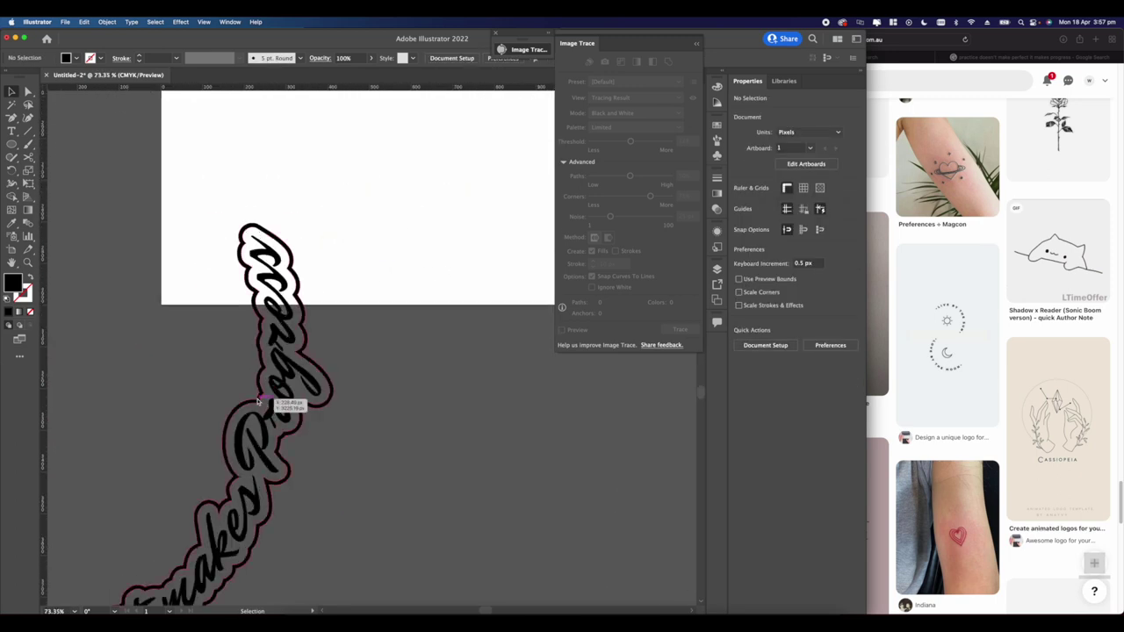
Step: Fill the space inside the slogan's outer outline with an off-white shape using Shape Builder
{"action": "left_click", "coordinate": [259, 400]}
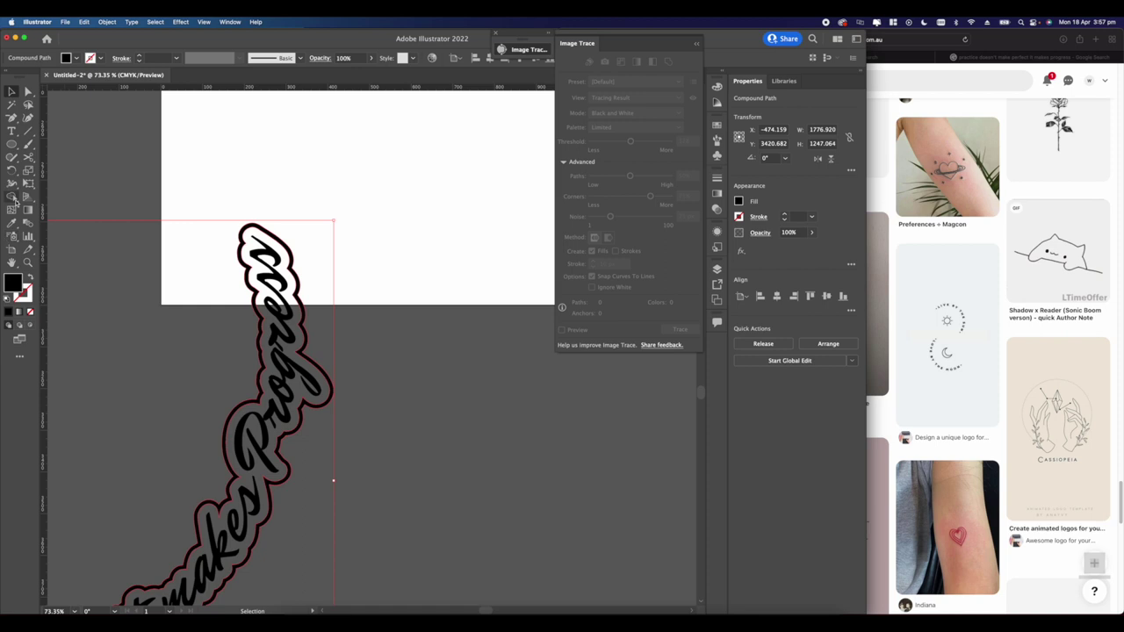
{"action": "left_click", "coordinate": [13, 197]}
{"action": "left_click", "coordinate": [738, 201]}
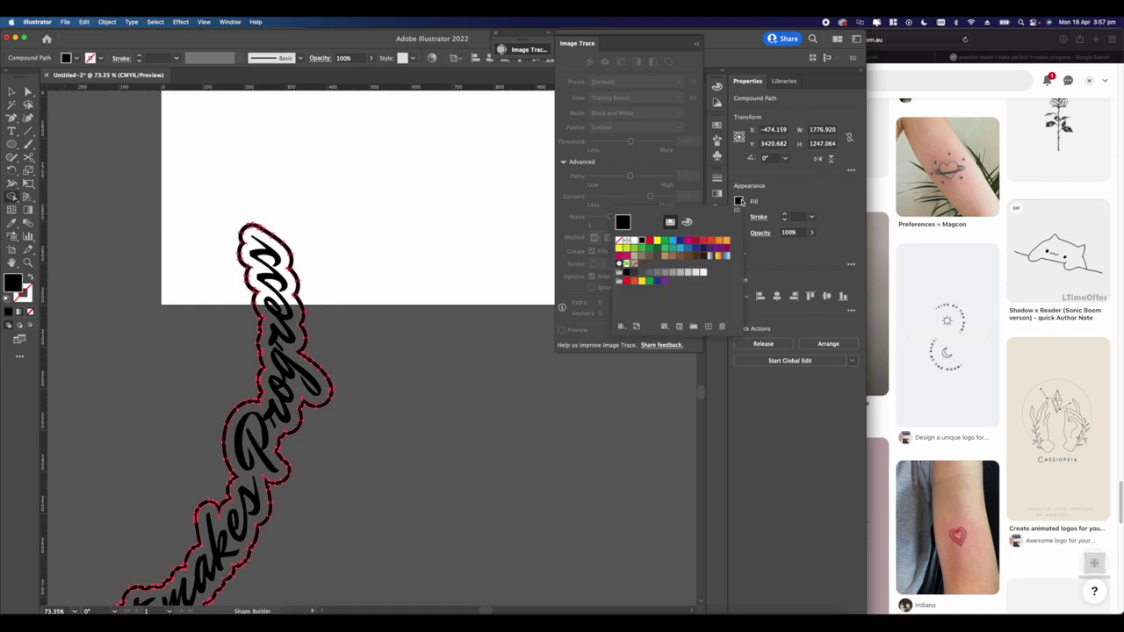
{"action": "left_click", "coordinate": [703, 273]}
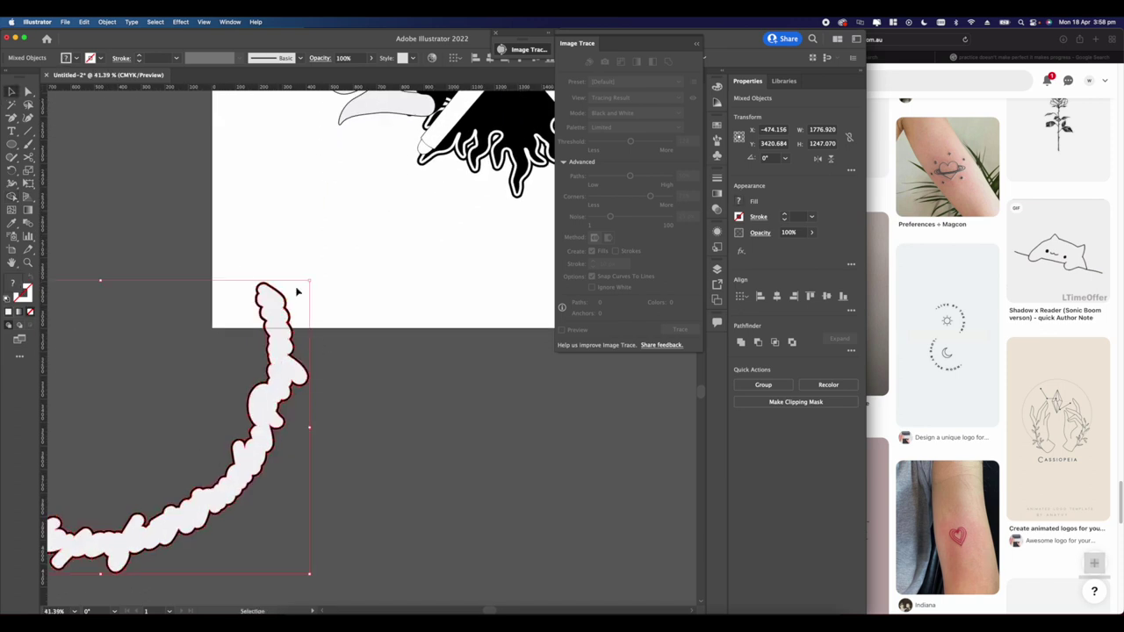
Step: Send the slogan's off-white backing and black outline to the back, behind the lettering
{"action": "left_click", "coordinate": [295, 290]}
{"action": "scroll", "coordinate": [265, 277], "scroll_direction": "up", "scroll_amount": 5}
{"action": "left_click", "coordinate": [265, 300]}
{"action": "left_click", "coordinate": [252, 306]}
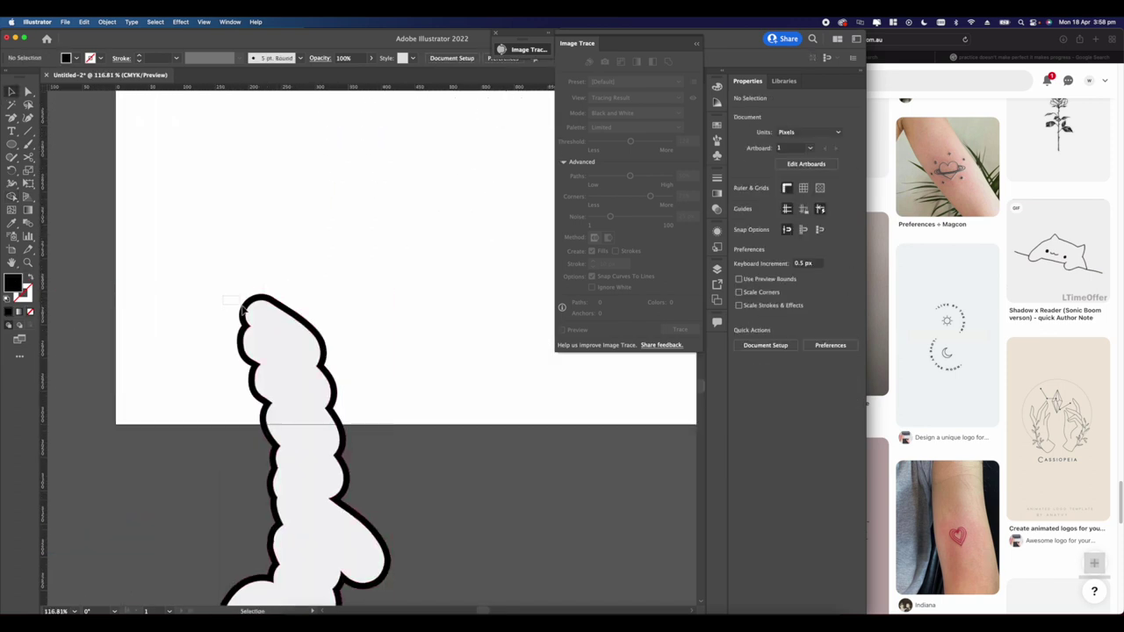
{"action": "left_click", "coordinate": [247, 314]}
{"action": "right_click", "coordinate": [253, 320]}
{"action": "mouse_move", "coordinate": [272, 421]}
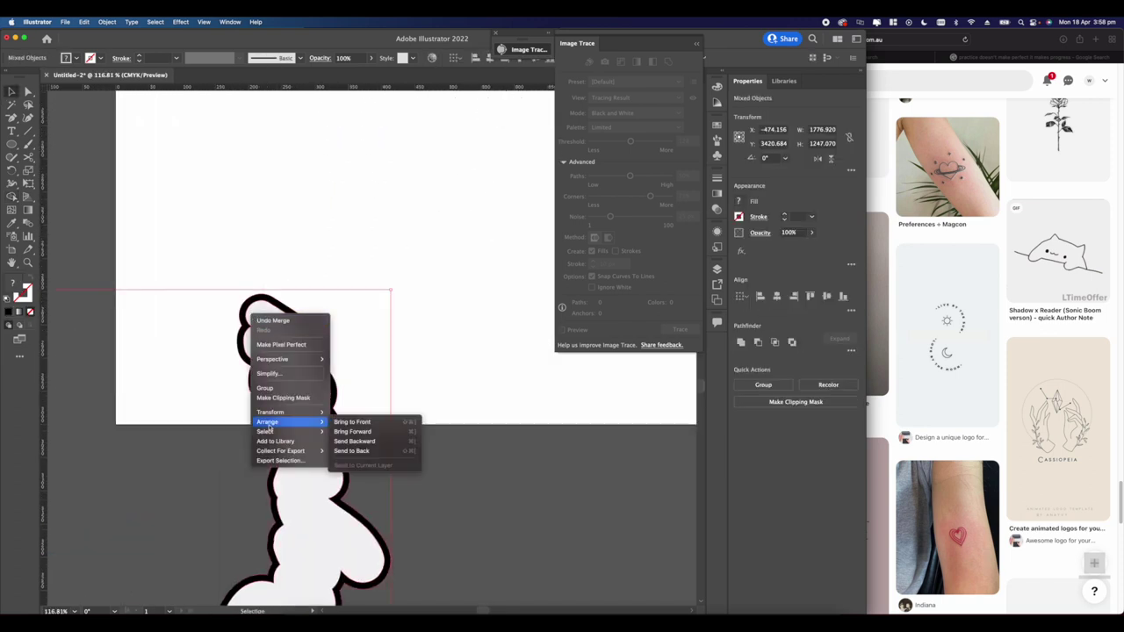
{"action": "left_click", "coordinate": [362, 452]}
{"action": "left_click", "coordinate": [443, 450]}
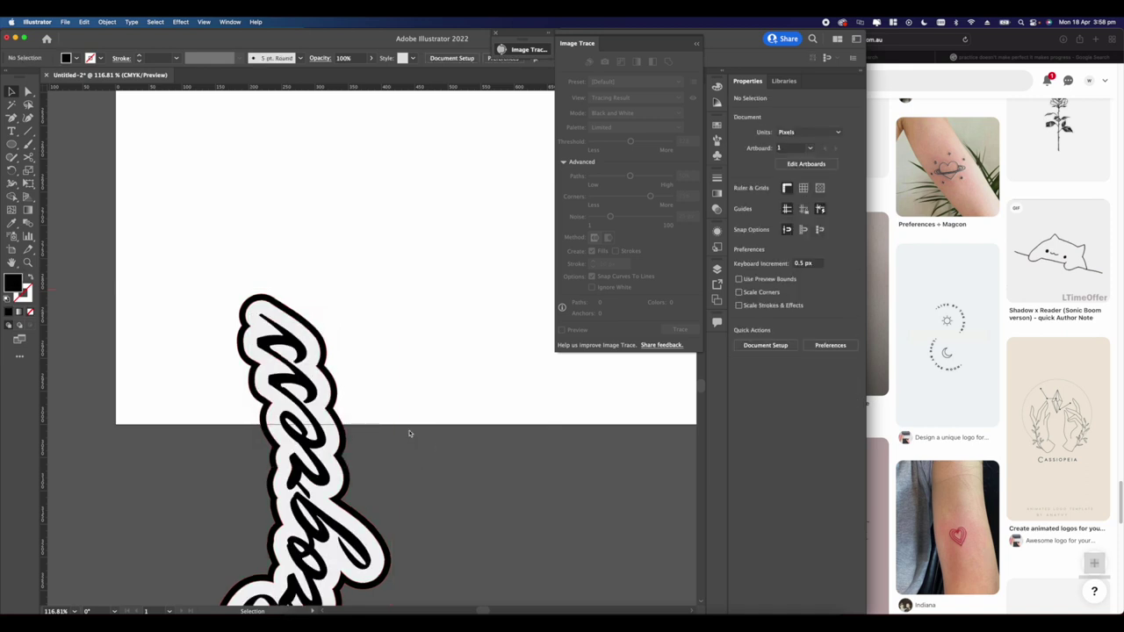
Step: Move the complete outlined slogan onto the artboard so it curves beneath the Design Studio emblem
{"action": "scroll", "coordinate": [410, 431], "scroll_direction": "down", "scroll_amount": 10}
{"action": "scroll", "coordinate": [401, 429], "scroll_direction": "down", "scroll_amount": 2}
{"action": "left_click_drag", "start_coordinate": [401, 428], "coordinate": [357, 428]}
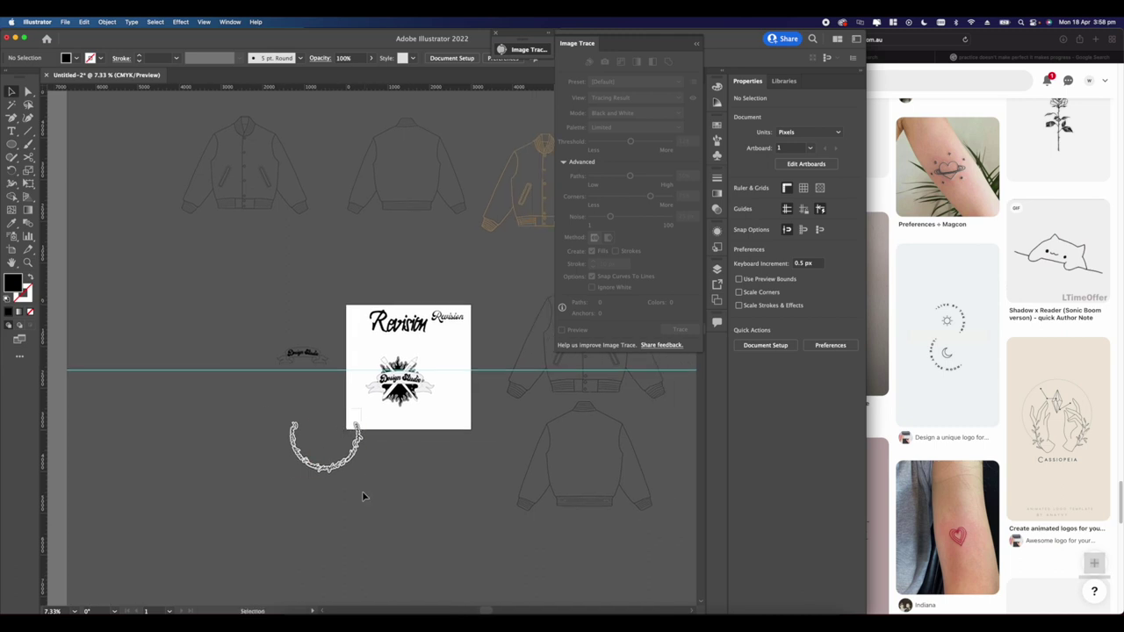
{"action": "scroll", "coordinate": [362, 496], "scroll_direction": "up", "scroll_amount": 3}
{"action": "left_click", "coordinate": [299, 462]}
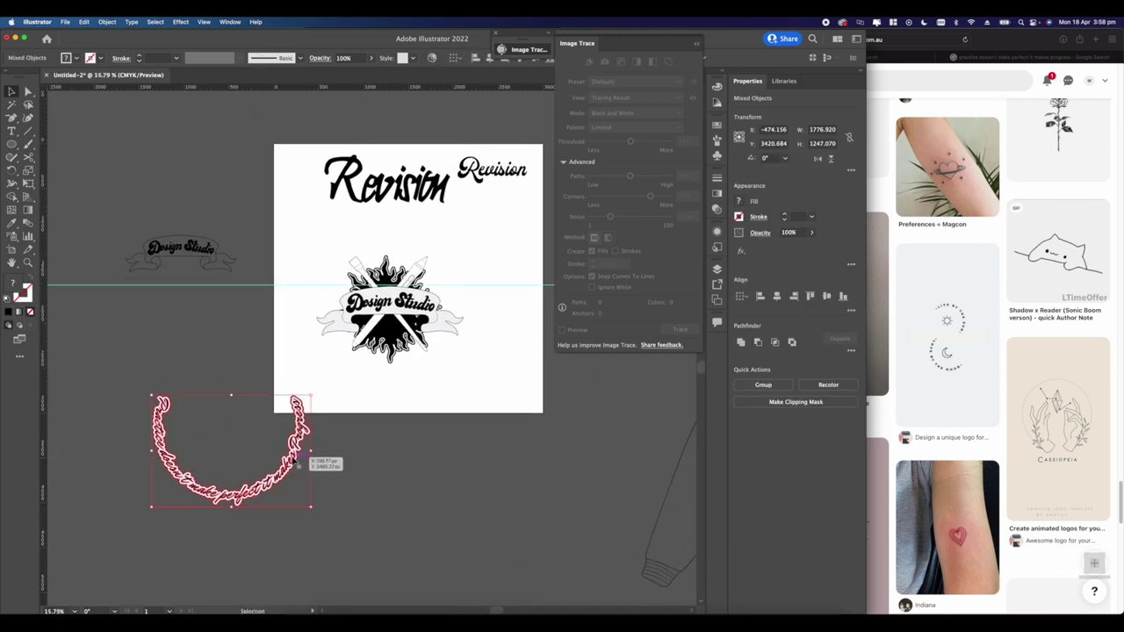
{"action": "left_click_drag", "start_coordinate": [290, 476], "coordinate": [418, 339]}
{"action": "scroll", "coordinate": [433, 347], "scroll_direction": "up", "scroll_amount": 3}
{"action": "left_click", "coordinate": [452, 363]}
{"action": "scroll", "coordinate": [431, 349], "scroll_direction": "down", "scroll_amount": 5}
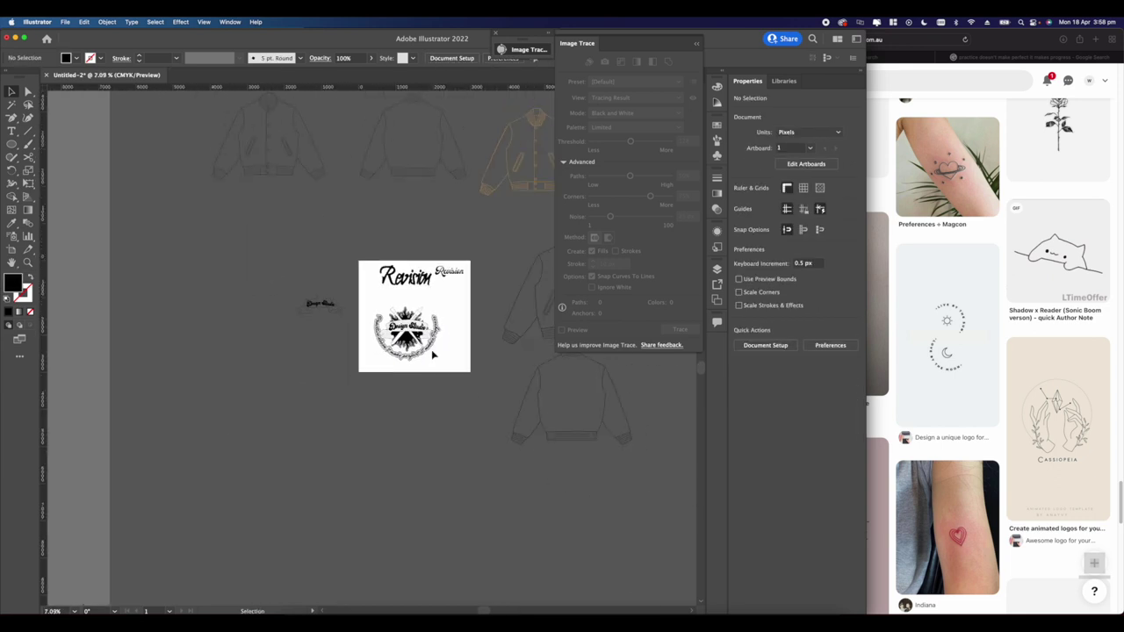
Step: Select the connected "ign" letters and the dot of the i within the banner's "Design" lettering
{"action": "scroll", "coordinate": [431, 351], "scroll_direction": "up", "scroll_amount": 5}
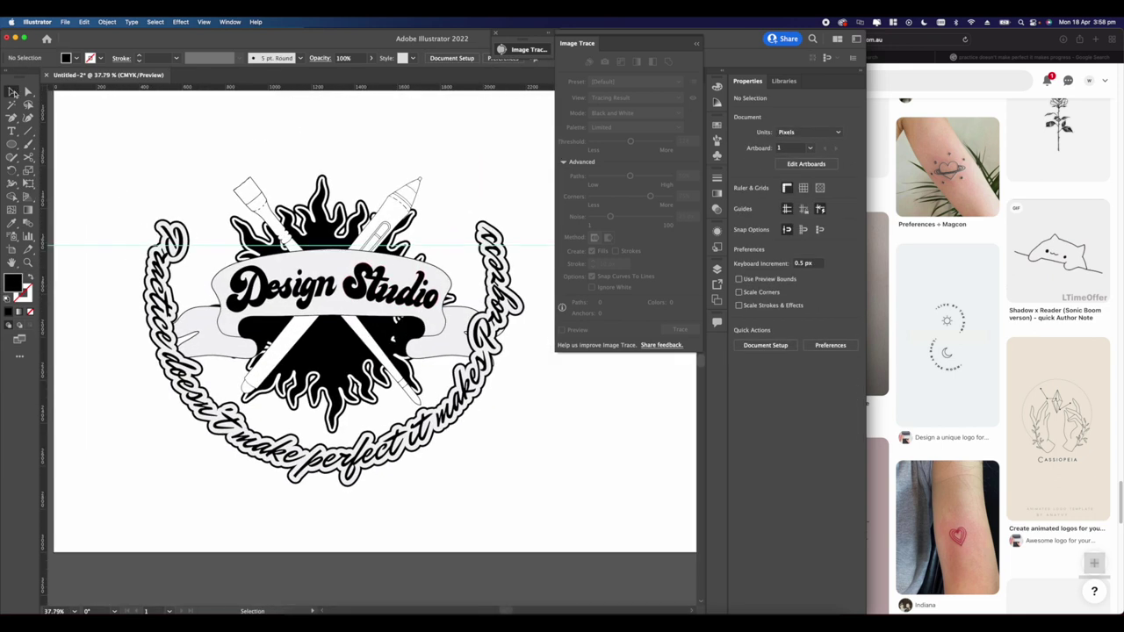
{"action": "scroll", "coordinate": [282, 268], "scroll_direction": "up", "scroll_amount": 5}
{"action": "left_click", "coordinate": [251, 303]}
{"action": "left_click", "coordinate": [113, 151]}
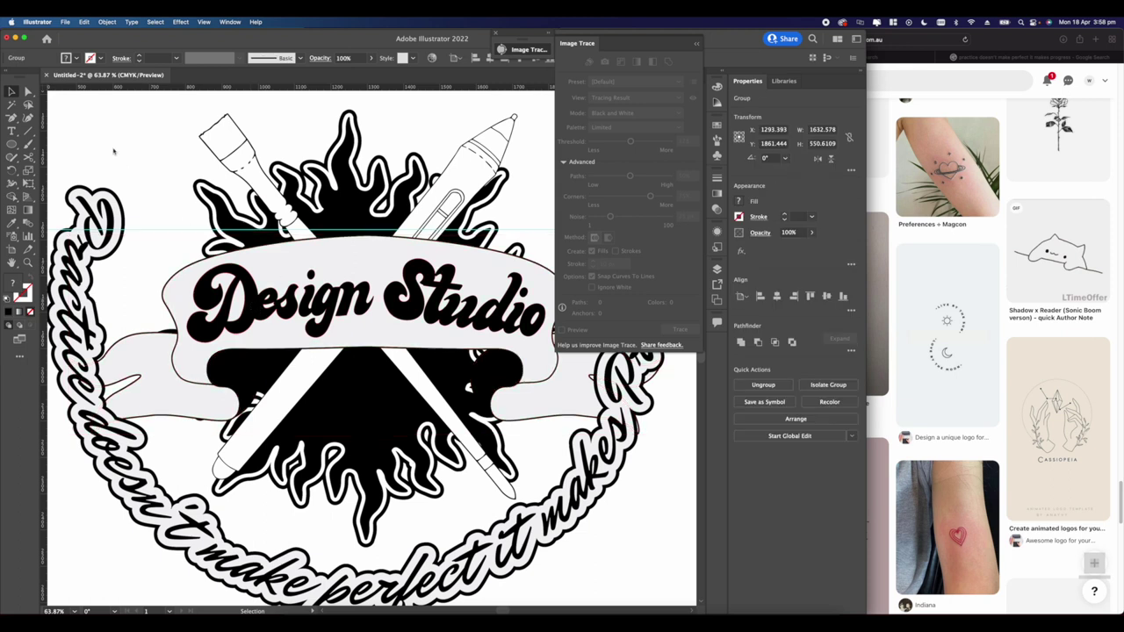
{"action": "left_click", "coordinate": [113, 152]}
{"action": "key", "text": "a"}
{"action": "scroll", "coordinate": [288, 277], "scroll_direction": "up", "scroll_amount": 4}
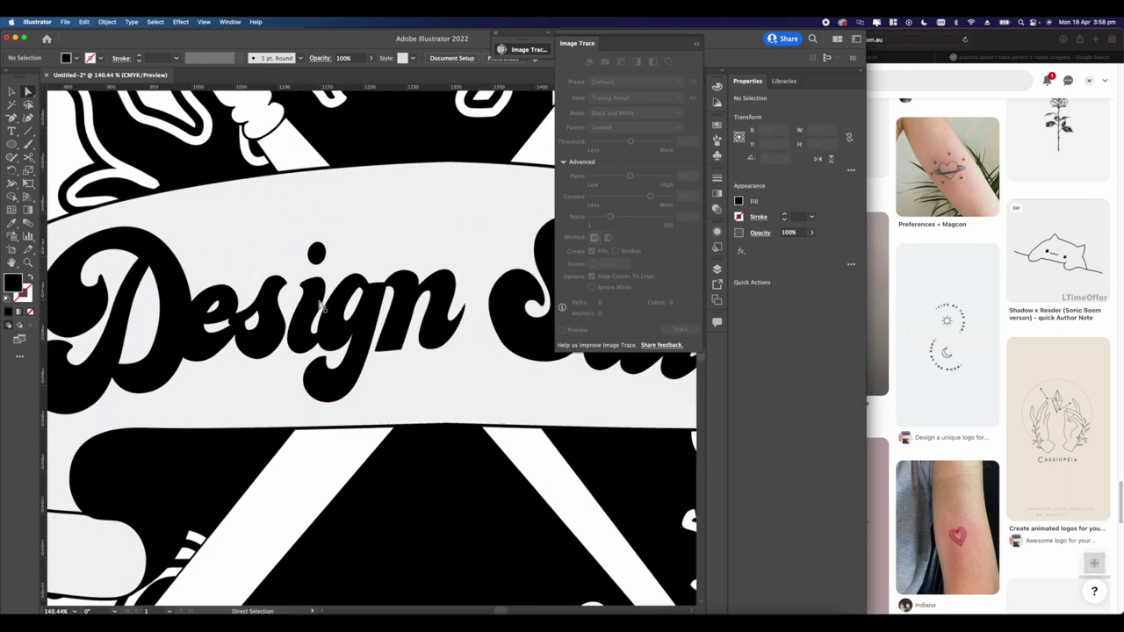
{"action": "left_click", "coordinate": [344, 338]}
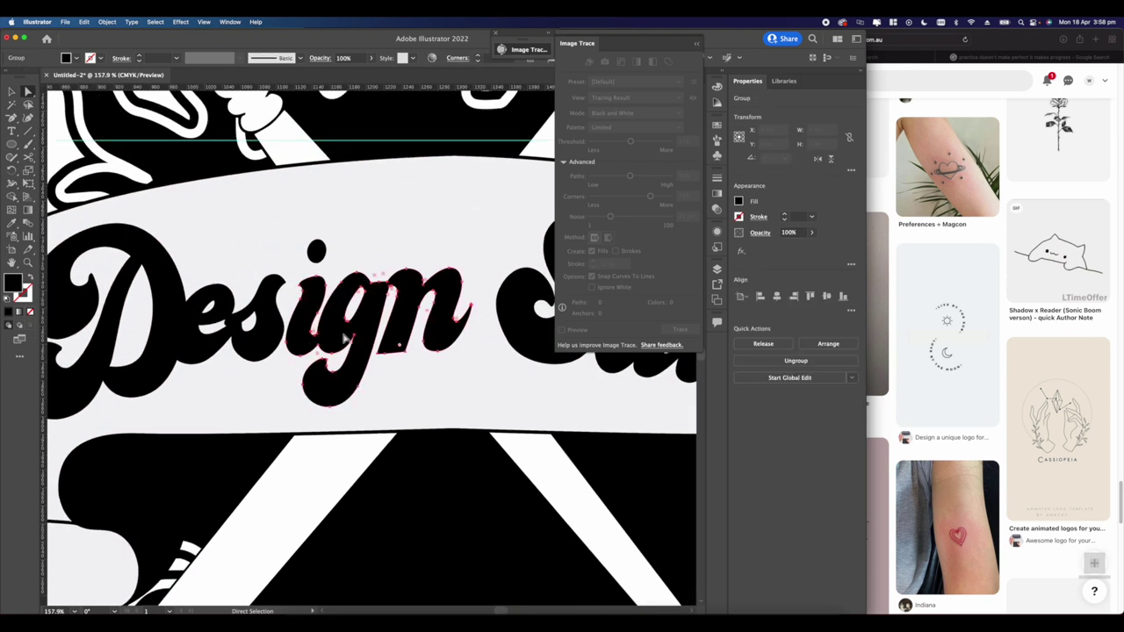
{"action": "left_click", "coordinate": [314, 253], "text": "shift"}
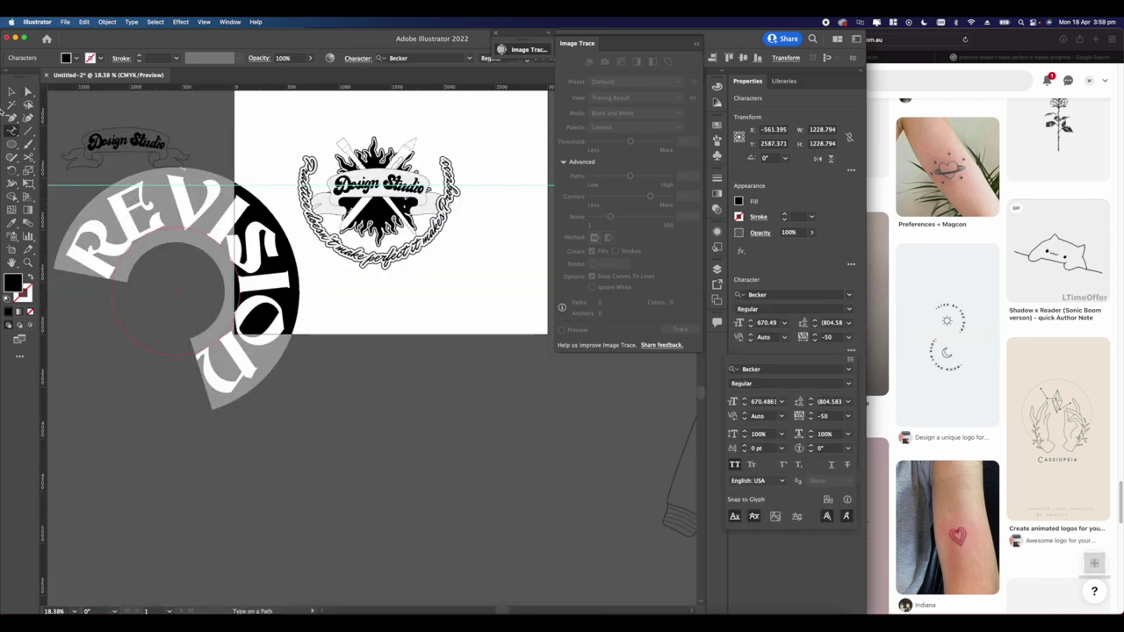
Step: Reduce the font size of the circular REVISION text to 666 pt and further down in small increments
{"action": "scroll", "coordinate": [243, 241], "scroll_direction": "down", "scroll_amount": 3}
{"action": "scroll", "coordinate": [244, 240], "scroll_direction": "up", "scroll_amount": 2}
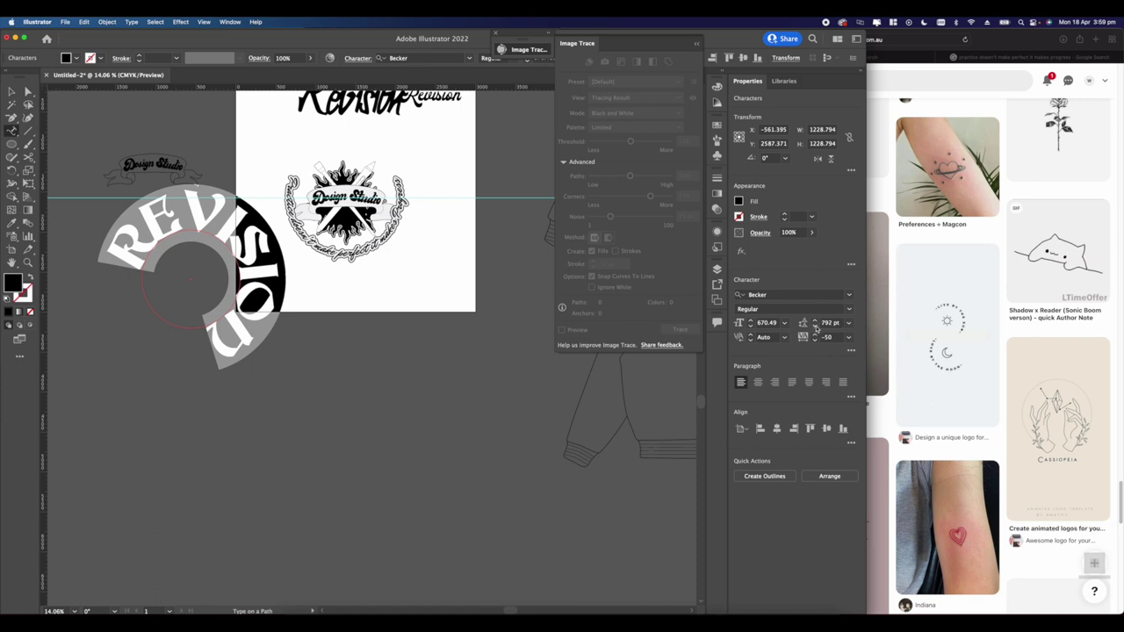
{"action": "left_click", "coordinate": [750, 326]}
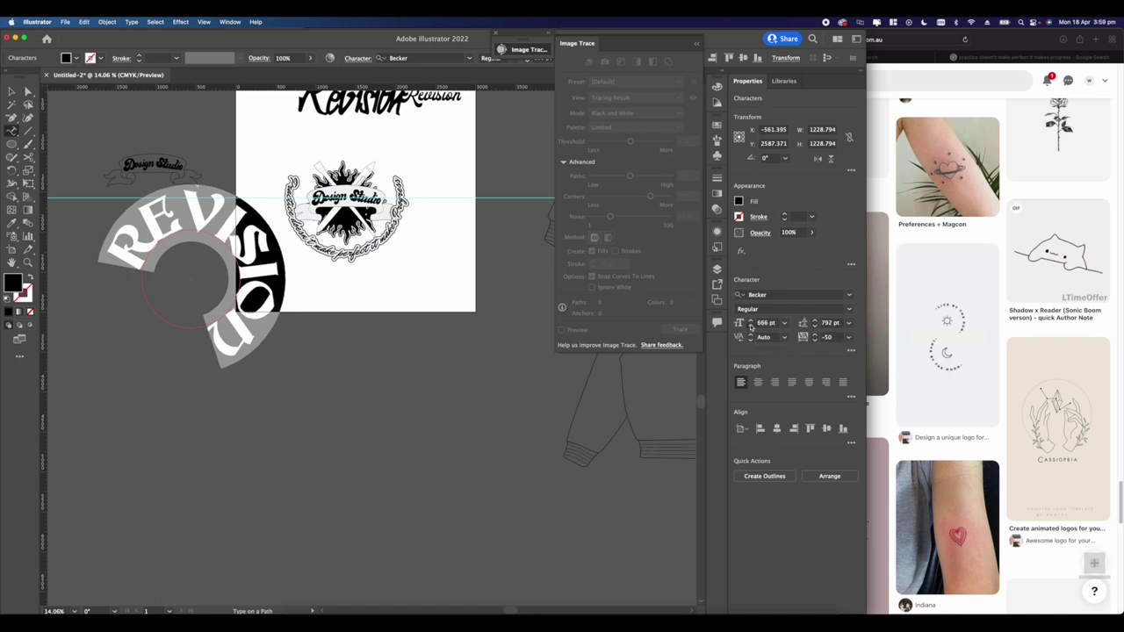
{"action": "left_click_drag", "start_coordinate": [751, 325], "coordinate": [750, 326]}
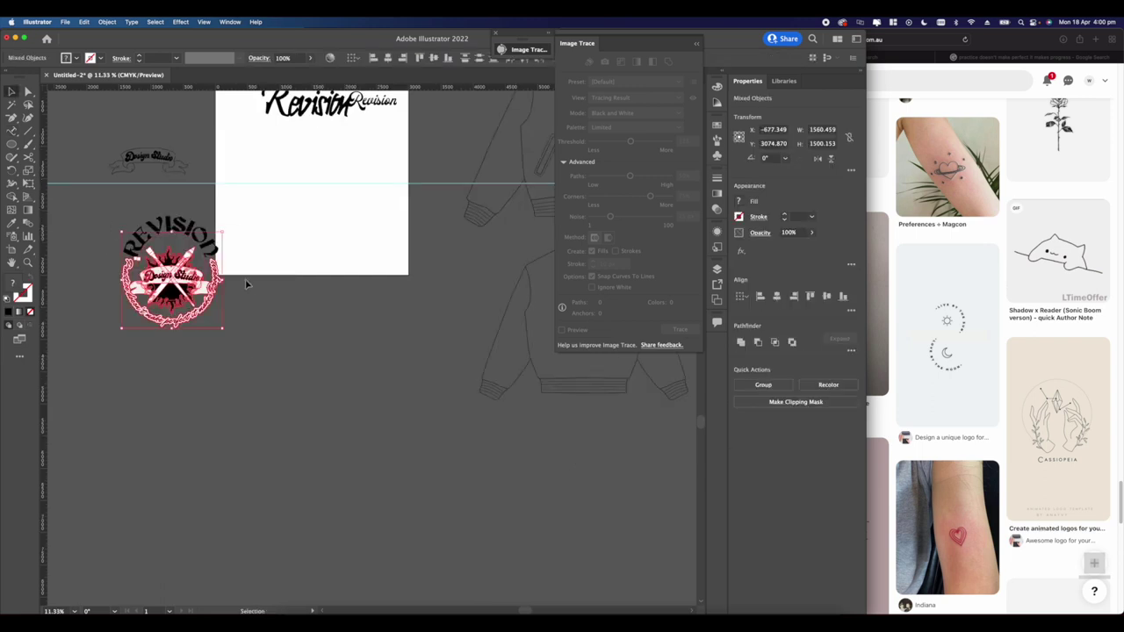
Step: Try the Design Studio emblem with its slogan on the back view of the jacket
{"action": "scroll", "coordinate": [243, 284], "scroll_direction": "down", "scroll_amount": 3}
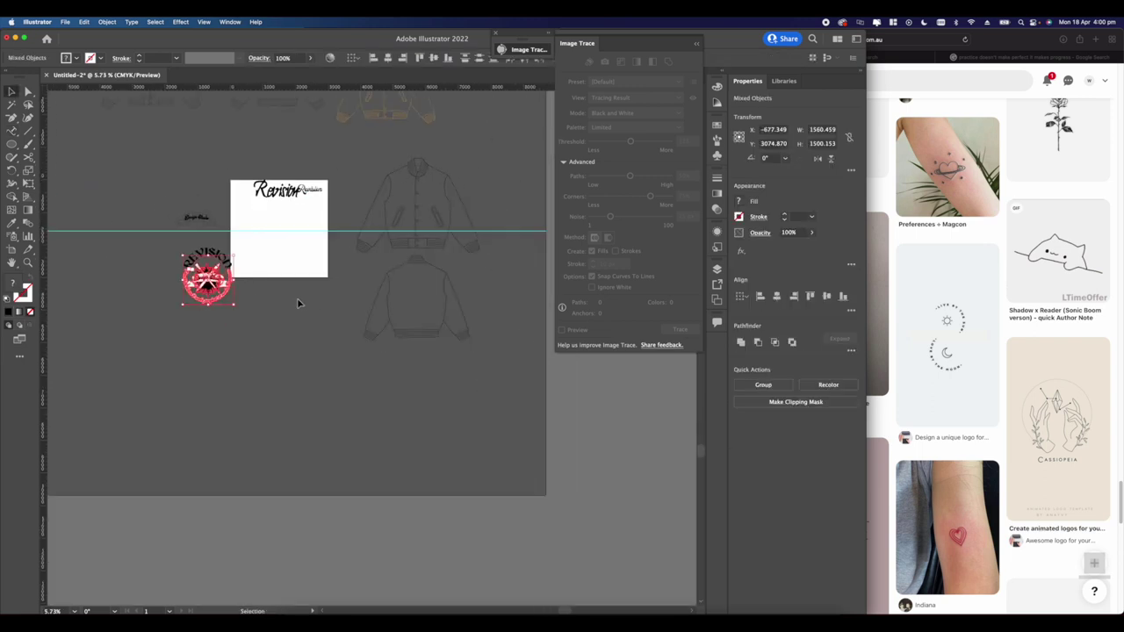
{"action": "left_click_drag", "start_coordinate": [214, 287], "coordinate": [461, 292]}
{"action": "scroll", "coordinate": [428, 303], "scroll_direction": "up", "scroll_amount": 3}
{"action": "scroll", "coordinate": [427, 297], "scroll_direction": "down", "scroll_amount": 3}
{"action": "left_click", "coordinate": [235, 305]}
{"action": "scroll", "coordinate": [154, 273], "scroll_direction": "up", "scroll_amount": 3}
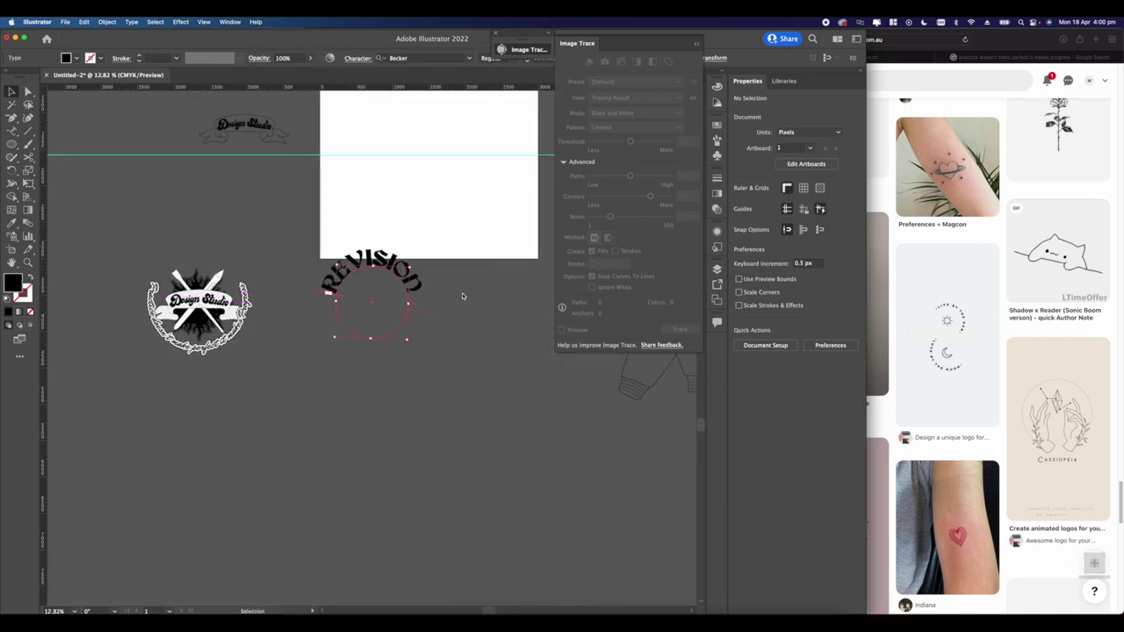
Step: Expand the arched REVISION text into outlines, with both object and fill expanded
{"action": "scroll", "coordinate": [392, 259], "scroll_direction": "up", "scroll_amount": 2}
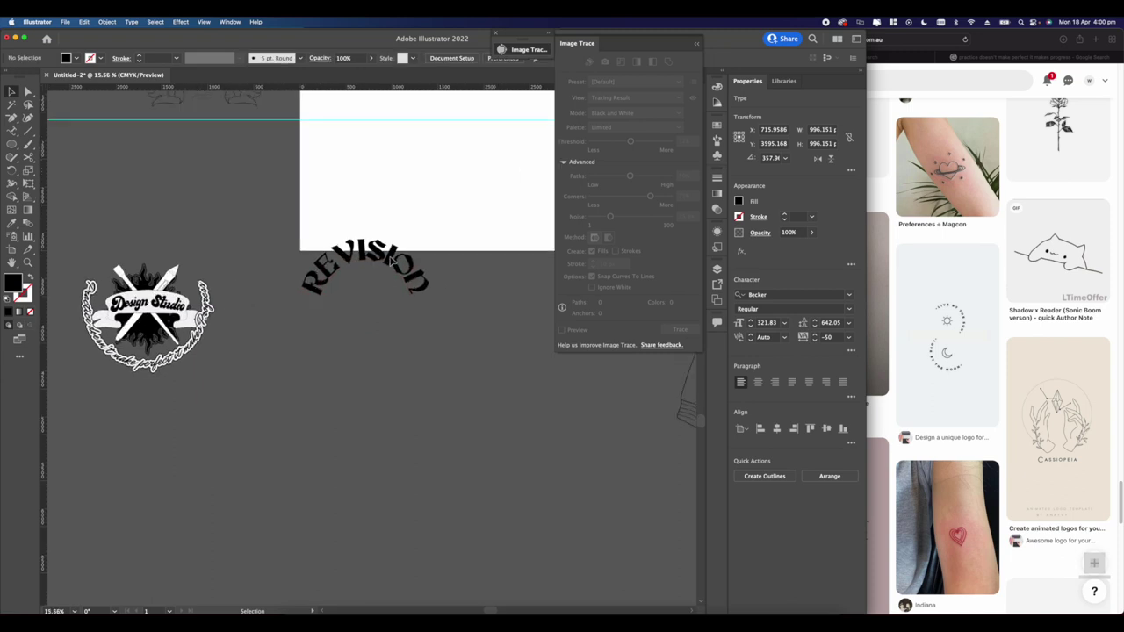
{"action": "left_click", "coordinate": [392, 260]}
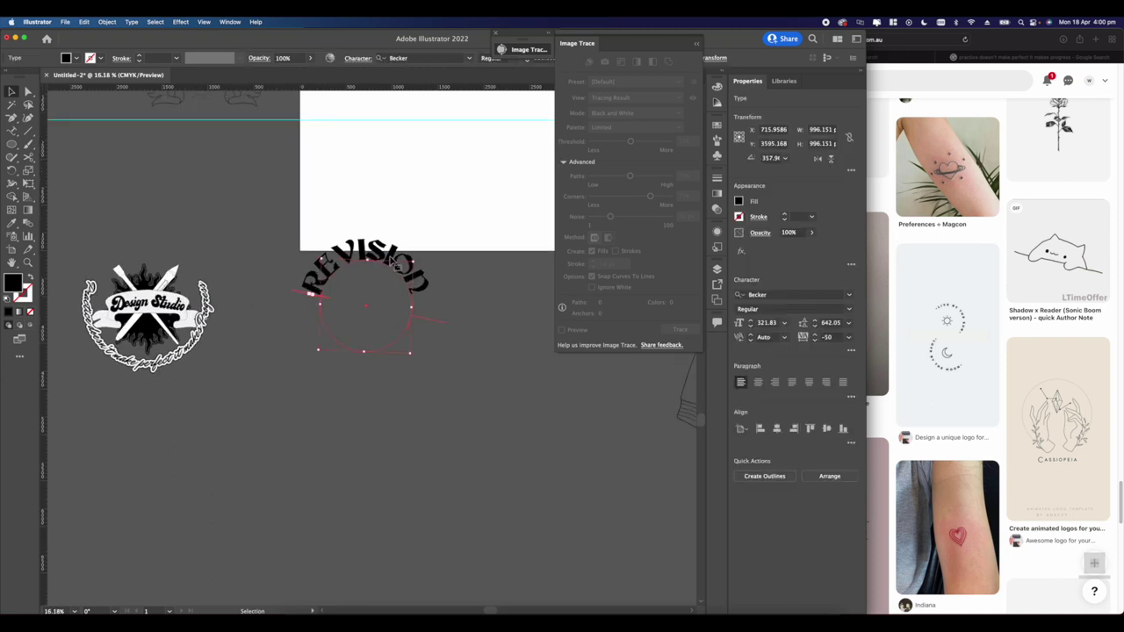
{"action": "left_click", "coordinate": [108, 22]}
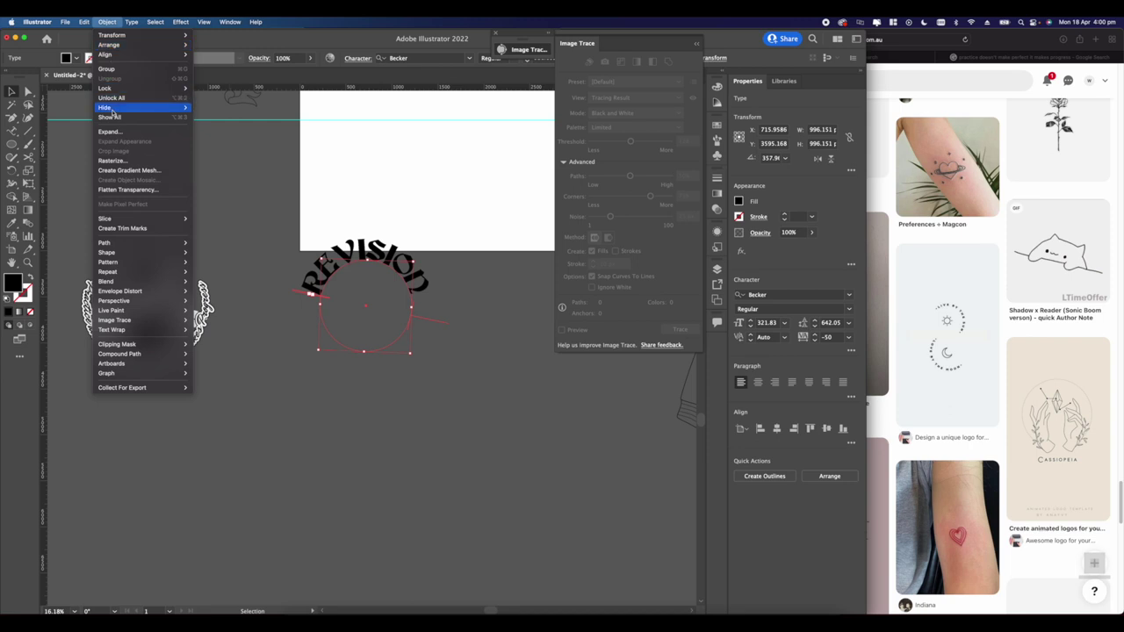
{"action": "left_click", "coordinate": [122, 133]}
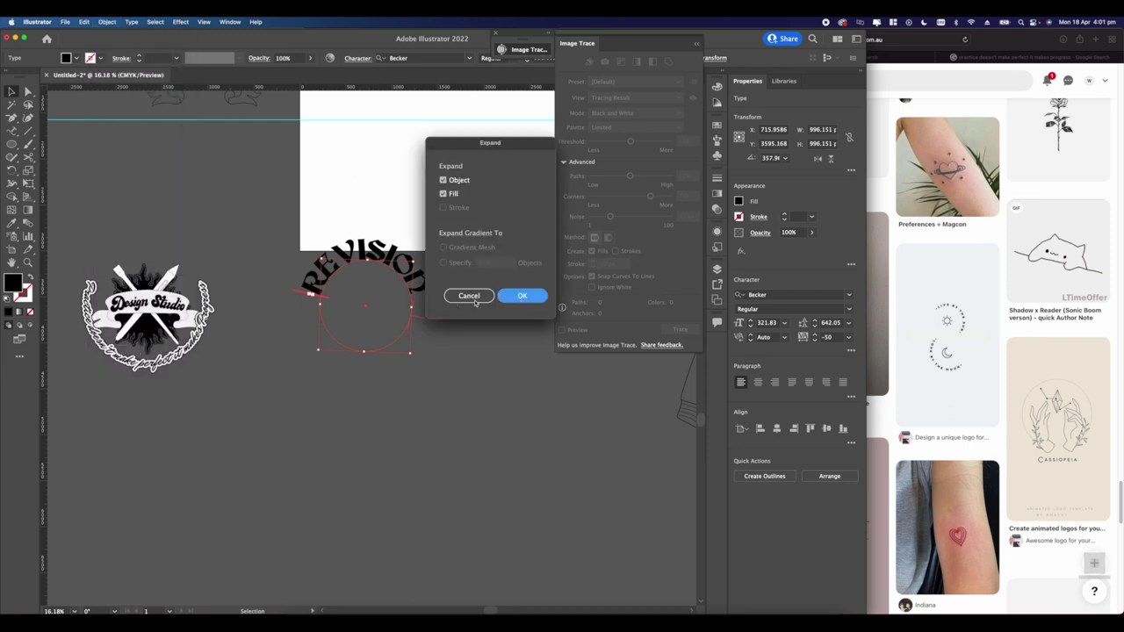
{"action": "left_click", "coordinate": [469, 296]}
{"action": "left_click", "coordinate": [472, 304]}
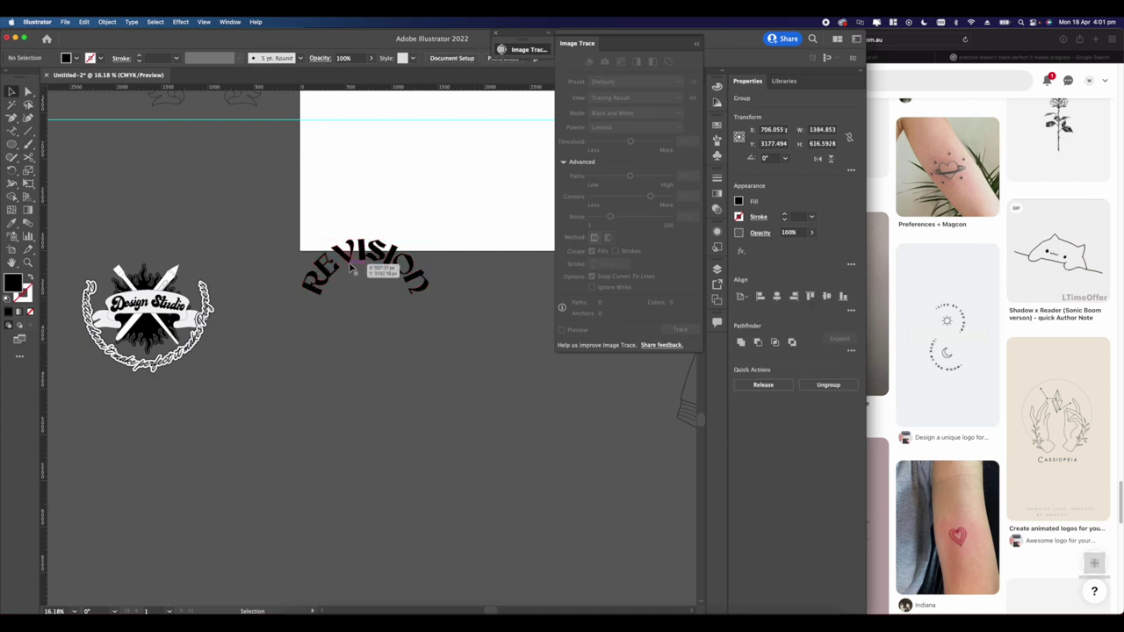
Step: Move the outlined REVISION lettering so it arches over the top of the Design Studio emblem
{"action": "scroll", "coordinate": [287, 264], "scroll_direction": "down", "scroll_amount": 3}
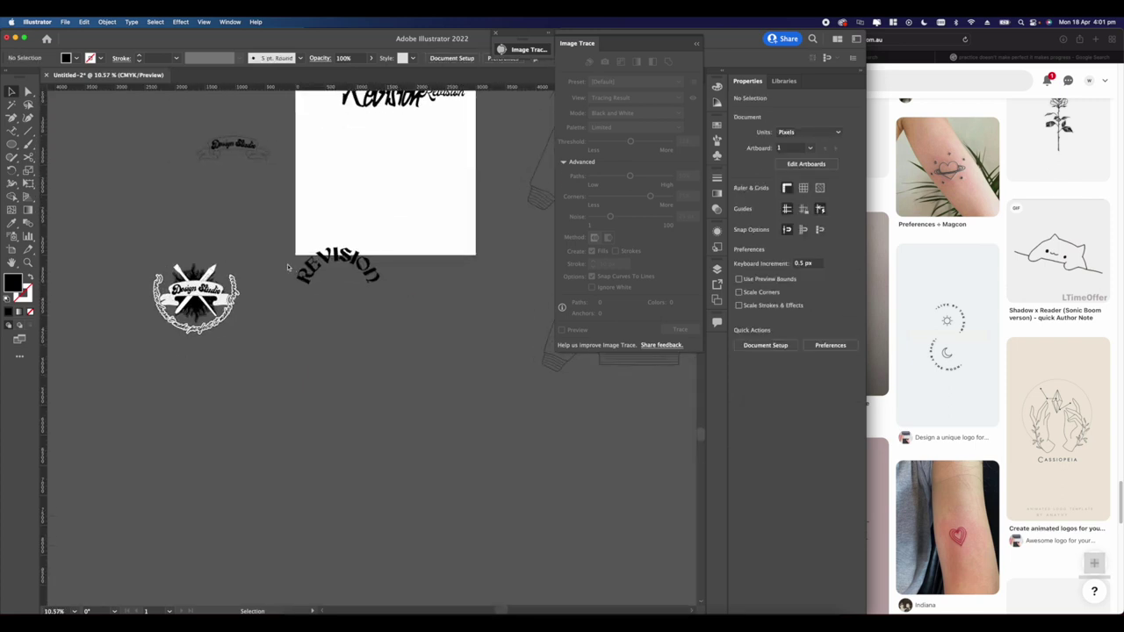
{"action": "scroll", "coordinate": [299, 266], "scroll_direction": "up", "scroll_amount": 1}
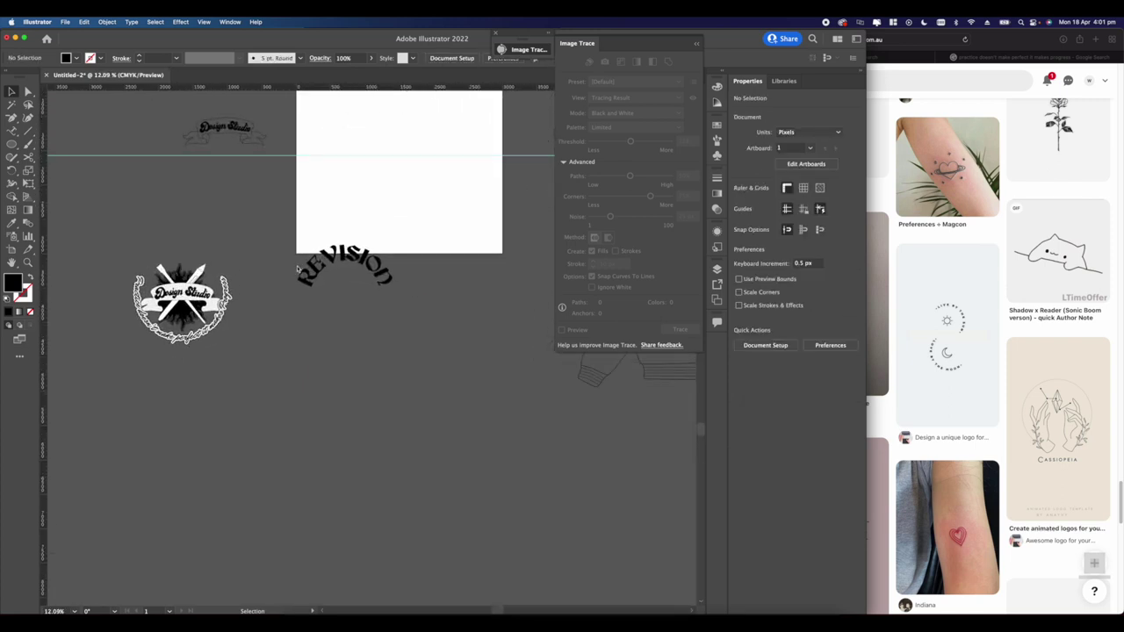
{"action": "scroll", "coordinate": [298, 268], "scroll_direction": "left", "scroll_amount": 5}
{"action": "scroll", "coordinate": [299, 268], "scroll_direction": "up", "scroll_amount": 1}
{"action": "left_click_drag", "start_coordinate": [428, 276], "coordinate": [261, 262]}
Step: Try the combined REVISION and Design Studio emblem on the jacket back and check its fit
{"action": "scroll", "coordinate": [254, 250], "scroll_direction": "down", "scroll_amount": 5}
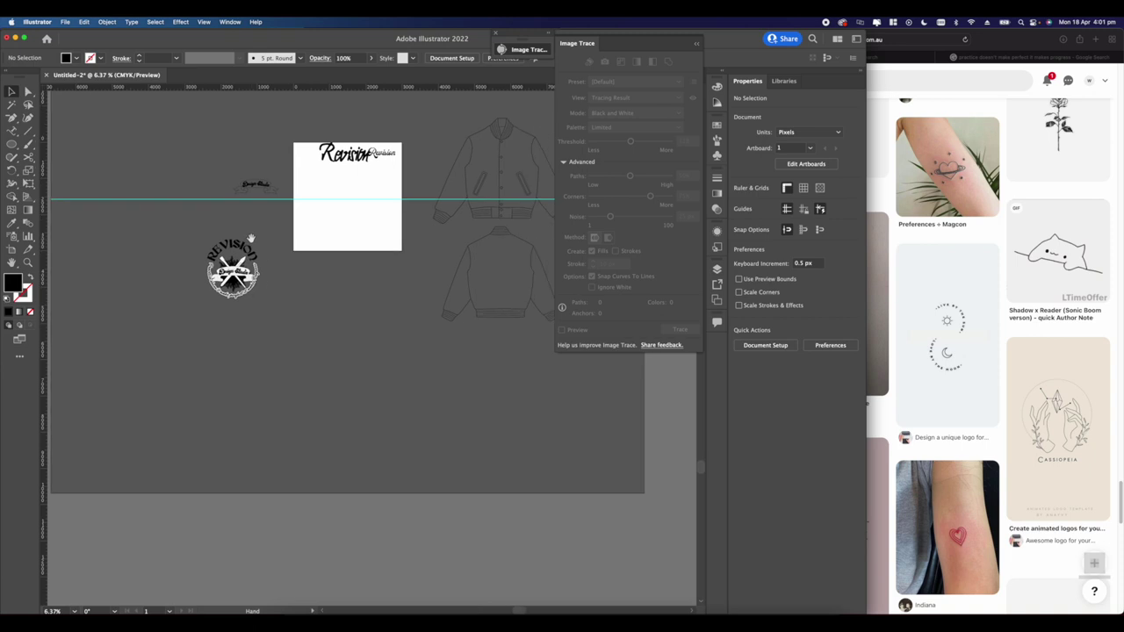
{"action": "left_click_drag", "start_coordinate": [231, 272], "coordinate": [501, 278]}
{"action": "left_click", "coordinate": [509, 352]}
{"action": "scroll", "coordinate": [509, 351], "scroll_direction": "up", "scroll_amount": 5}
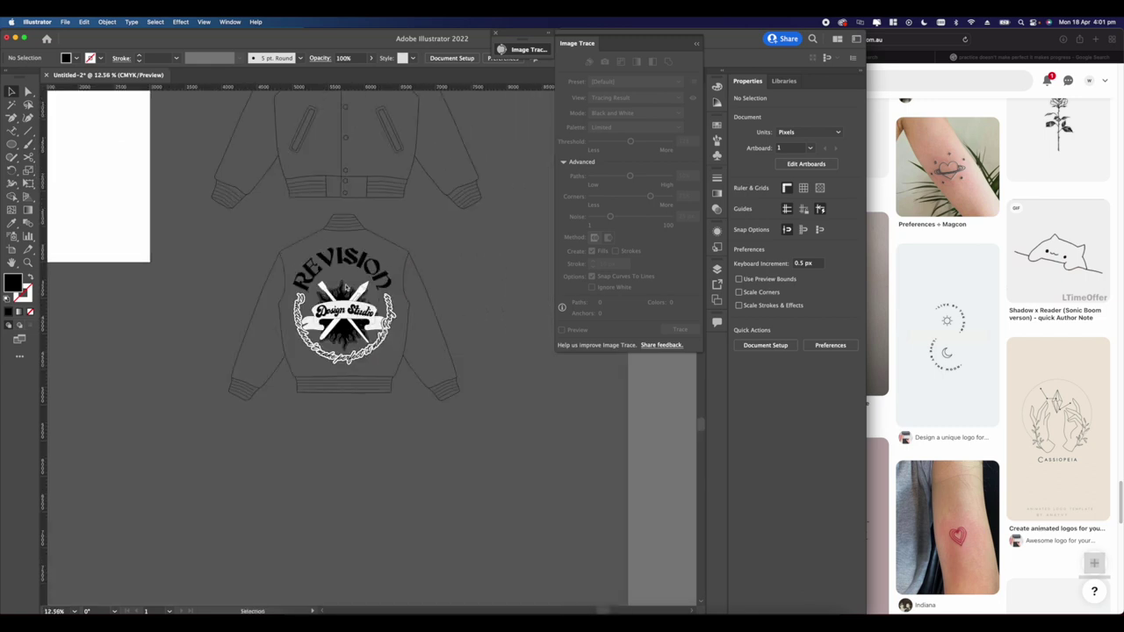
{"action": "scroll", "coordinate": [368, 253], "scroll_direction": "down", "scroll_amount": 1}
{"action": "left_click_drag", "start_coordinate": [368, 253], "coordinate": [393, 300]}
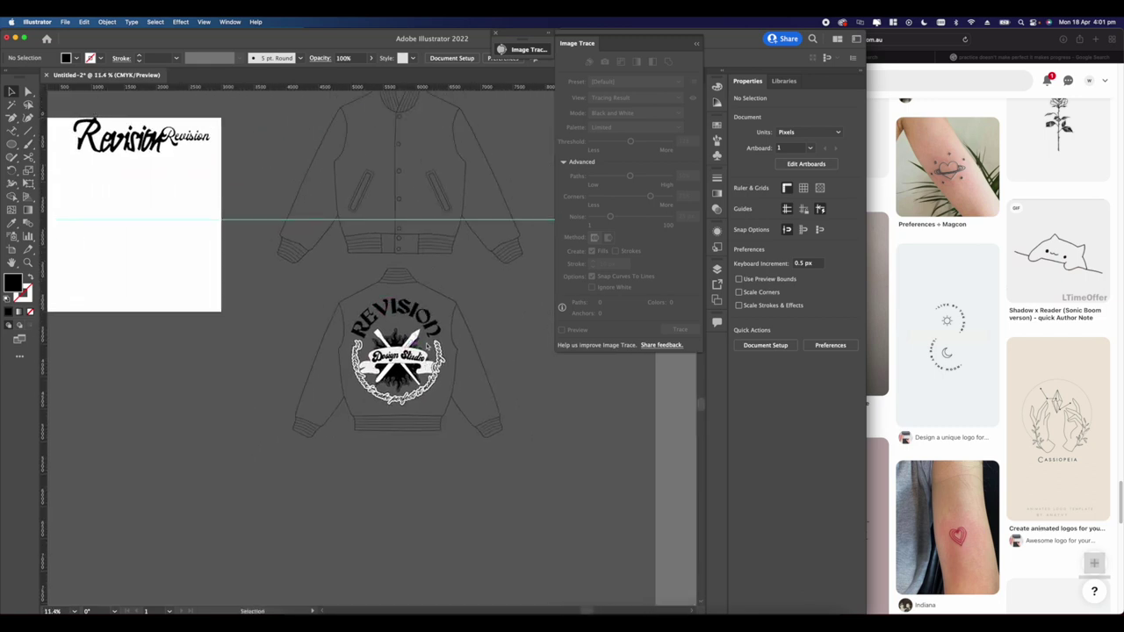
{"action": "scroll", "coordinate": [427, 346], "scroll_direction": "up", "scroll_amount": 3}
{"action": "left_click", "coordinate": [439, 272]}
{"action": "left_click", "coordinate": [430, 225]}
{"action": "scroll", "coordinate": [419, 225], "scroll_direction": "down", "scroll_amount": 8}
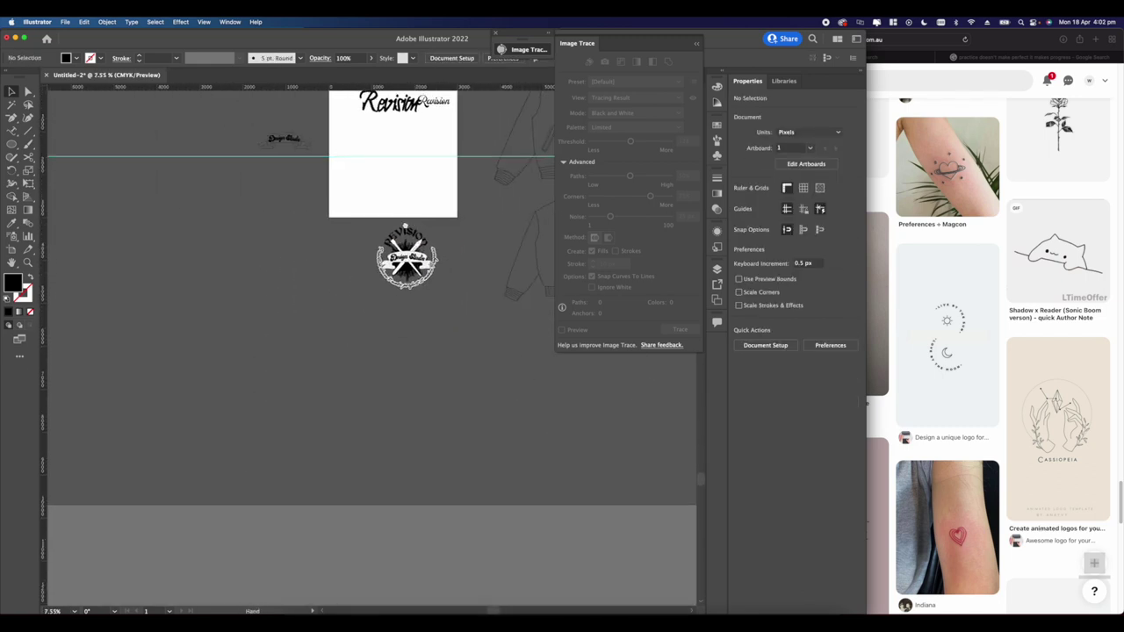
Step: Place the revised emblem, with REVISION tucked closer behind the sun, centred on the jacket's back panel
{"action": "left_click_drag", "start_coordinate": [404, 225], "coordinate": [362, 240]}
{"action": "left_click_drag", "start_coordinate": [349, 237], "coordinate": [421, 328]}
{"action": "left_click_drag", "start_coordinate": [428, 338], "coordinate": [346, 346]}
{"action": "left_click_drag", "start_coordinate": [297, 290], "coordinate": [455, 276]}
{"action": "left_click", "coordinate": [466, 359]}
{"action": "scroll", "coordinate": [447, 312], "scroll_direction": "down", "scroll_amount": 5}
{"action": "scroll", "coordinate": [446, 312], "scroll_direction": "up", "scroll_amount": 10}
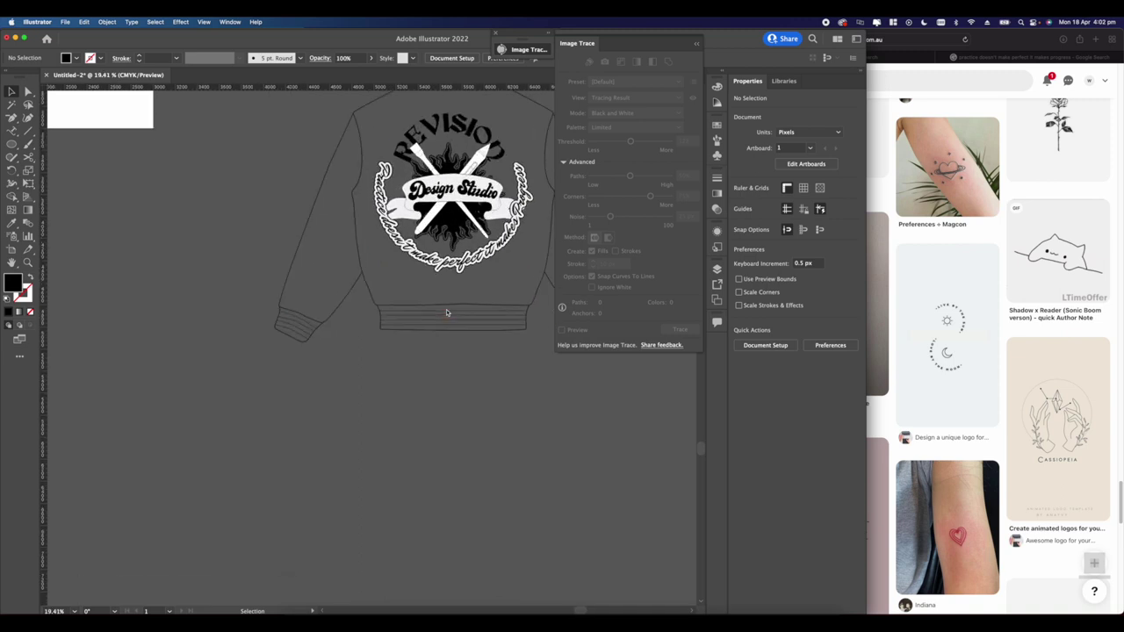
Step: Bring in the black ER ring logo beside the jacket back and scale it down to a small badge
{"action": "scroll", "coordinate": [446, 312], "scroll_direction": "up", "scroll_amount": 2}
{"action": "scroll", "coordinate": [411, 427], "scroll_direction": "down", "scroll_amount": 6}
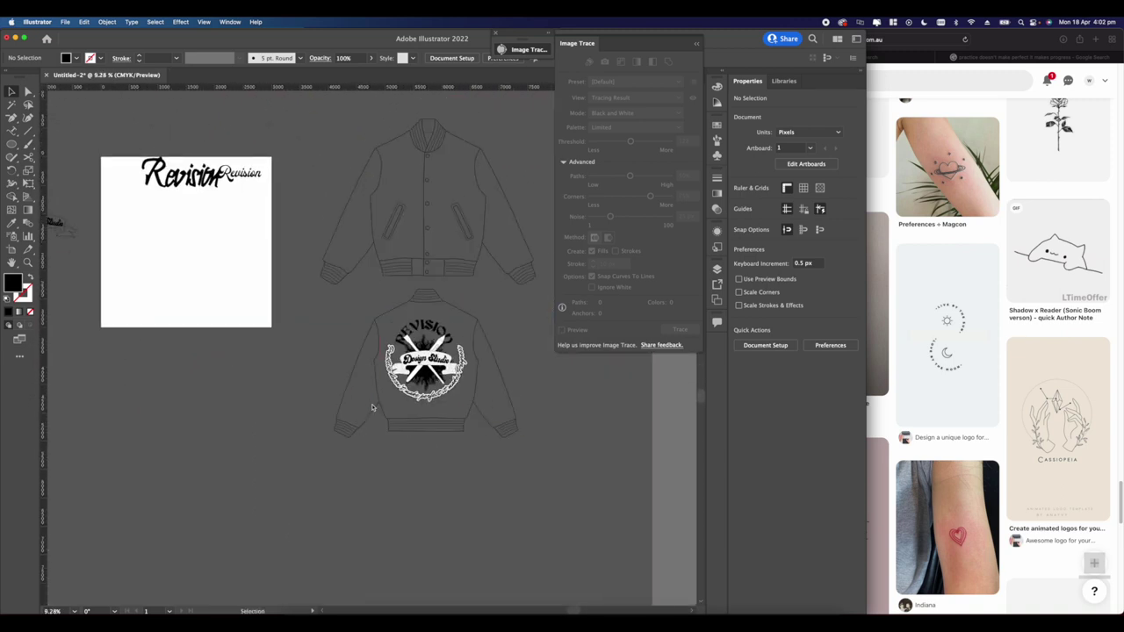
{"action": "scroll", "coordinate": [384, 398], "scroll_direction": "up", "scroll_amount": 7}
{"action": "left_click_drag", "start_coordinate": [364, 378], "coordinate": [403, 424]}
{"action": "scroll", "coordinate": [388, 371], "scroll_direction": "down", "scroll_amount": 3}
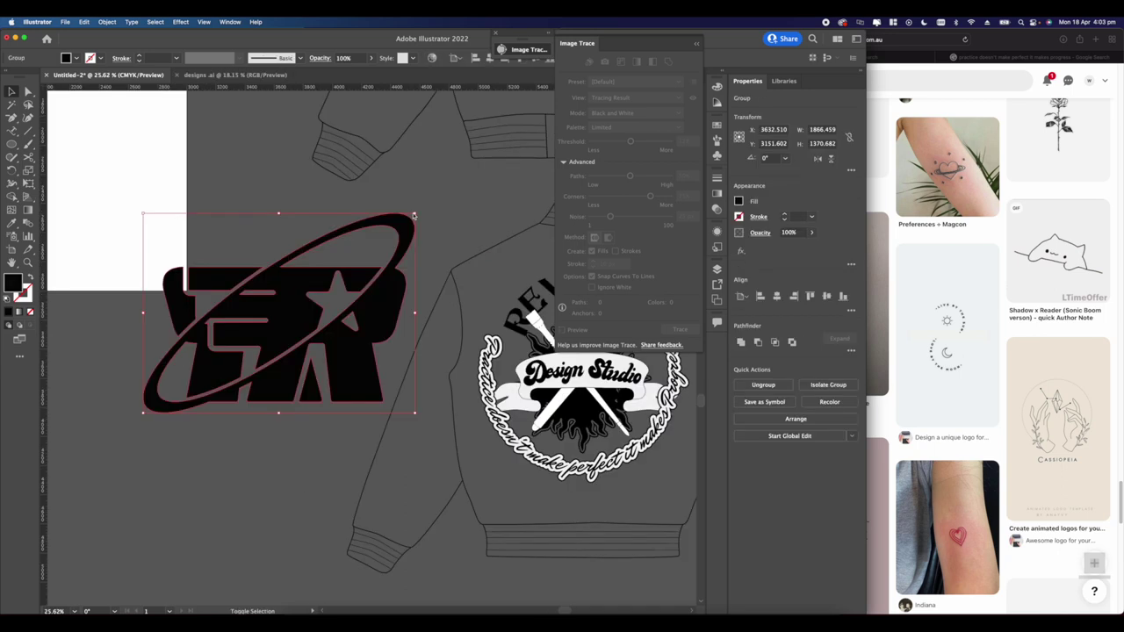
{"action": "left_click_drag", "start_coordinate": [413, 215], "coordinate": [250, 343]}
Step: Try the small ER logo tilted about 26° below the slogan, near the jacket back's lower hem
{"action": "scroll", "coordinate": [219, 299], "scroll_direction": "up", "scroll_amount": 2}
{"action": "left_click_drag", "start_coordinate": [184, 255], "coordinate": [432, 355]}
{"action": "scroll", "coordinate": [468, 386], "scroll_direction": "up", "scroll_amount": 2}
{"action": "scroll", "coordinate": [467, 386], "scroll_direction": "up", "scroll_amount": 1}
{"action": "left_click_drag", "start_coordinate": [431, 399], "coordinate": [488, 348]}
{"action": "scroll", "coordinate": [439, 391], "scroll_direction": "down", "scroll_amount": 2}
{"action": "scroll", "coordinate": [302, 409], "scroll_direction": "down", "scroll_amount": 3}
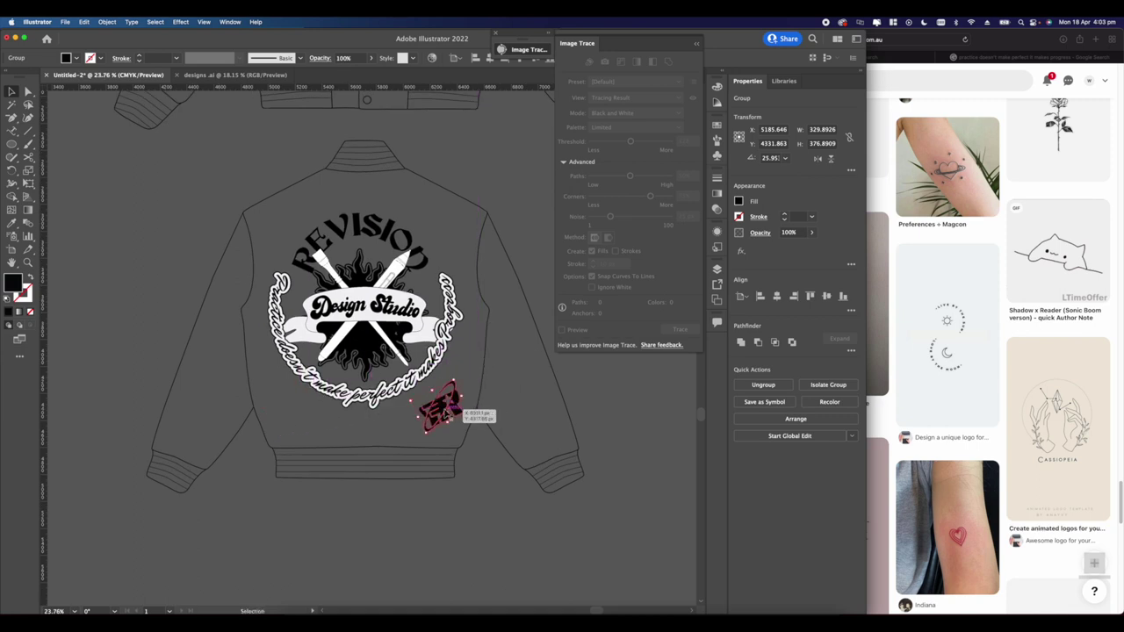
Step: Move the ER logo from the jacket back to the chest of the front jacket, beside the buttons
{"action": "left_click_drag", "start_coordinate": [406, 355], "coordinate": [398, 235]}
{"action": "key", "text": "Delete"}
{"action": "scroll", "coordinate": [444, 387], "scroll_direction": "down", "scroll_amount": 5}
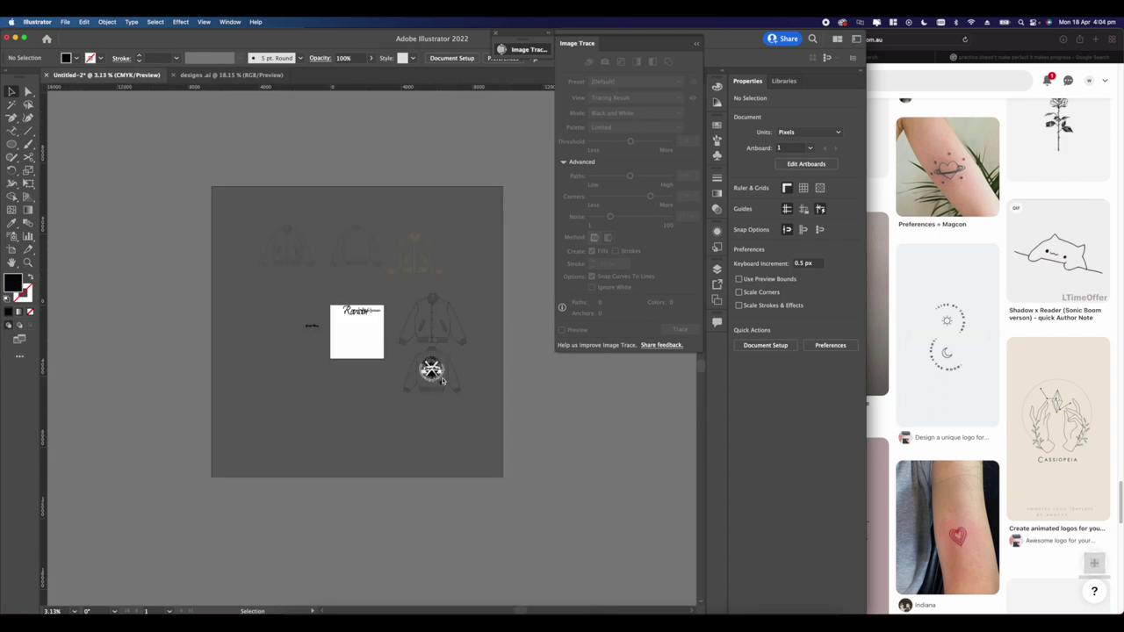
{"action": "scroll", "coordinate": [445, 399], "scroll_direction": "up", "scroll_amount": 3}
{"action": "left_click_drag", "start_coordinate": [448, 325], "coordinate": [417, 144]}
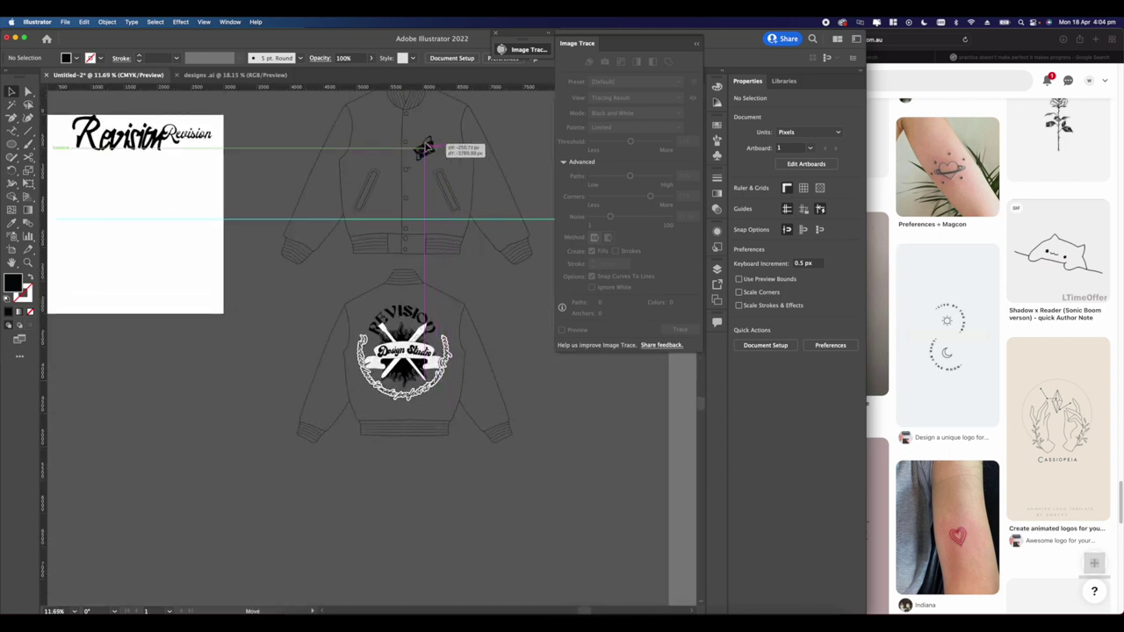
{"action": "scroll", "coordinate": [416, 144], "scroll_direction": "up", "scroll_amount": 5}
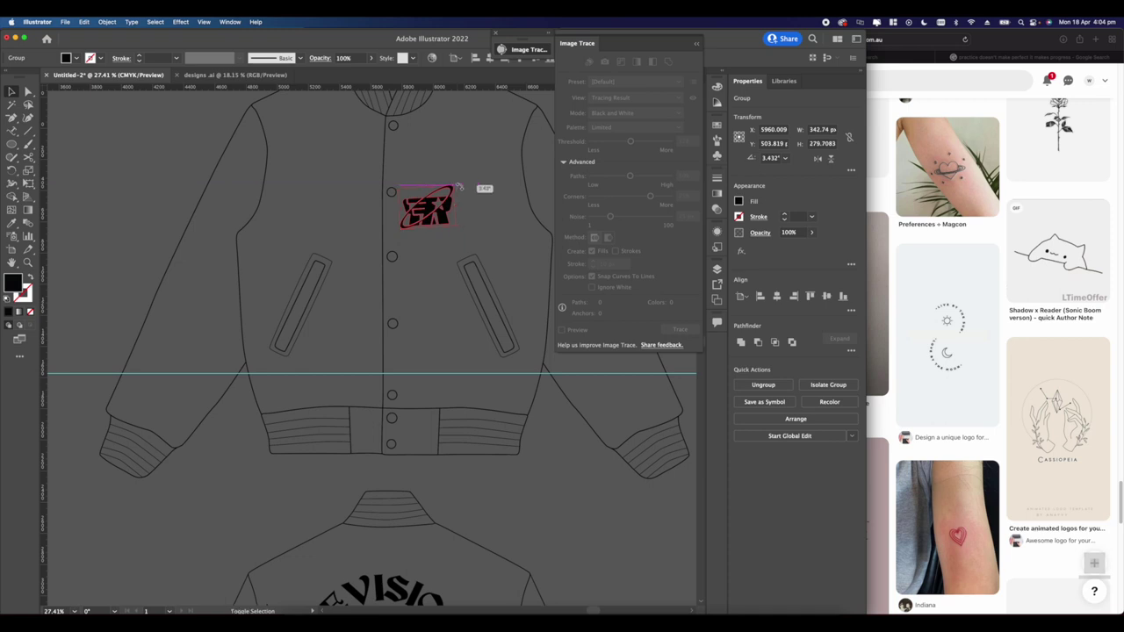
Step: Rotate the ER logo nearly level, to about 1.3°, and set it beside the front jacket's button placket
{"action": "left_click_drag", "start_coordinate": [427, 220], "coordinate": [398, 431]}
{"action": "scroll", "coordinate": [394, 420], "scroll_direction": "up", "scroll_amount": 3}
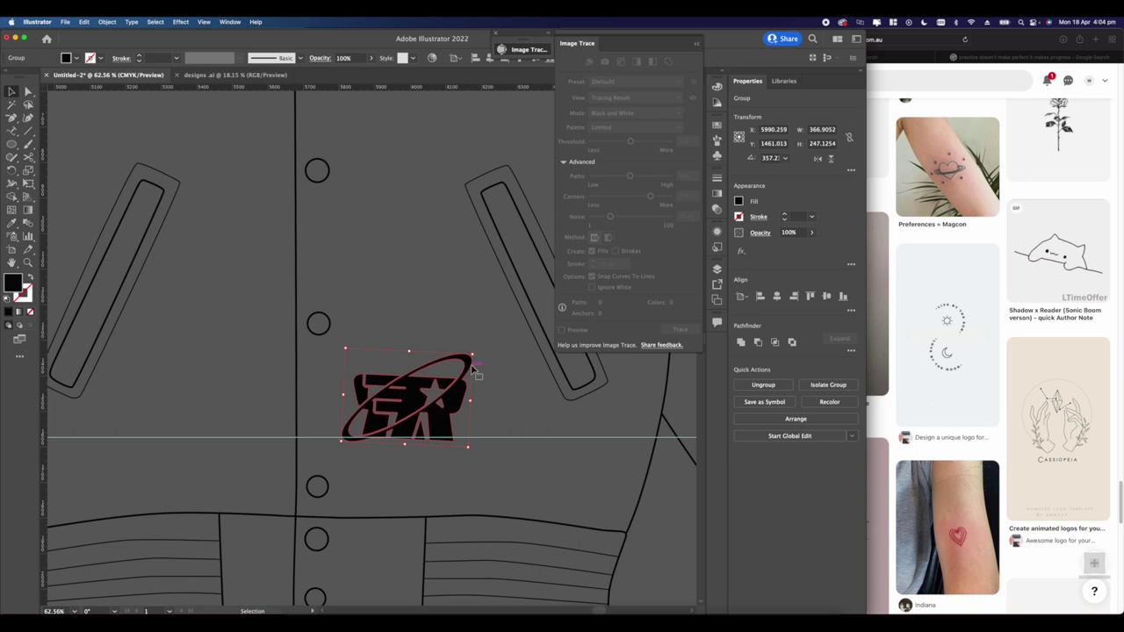
{"action": "left_click_drag", "start_coordinate": [475, 352], "coordinate": [435, 168]}
{"action": "scroll", "coordinate": [475, 347], "scroll_direction": "down", "scroll_amount": 3}
{"action": "scroll", "coordinate": [430, 165], "scroll_direction": "down", "scroll_amount": 2}
{"action": "scroll", "coordinate": [424, 189], "scroll_direction": "up", "scroll_amount": 2}
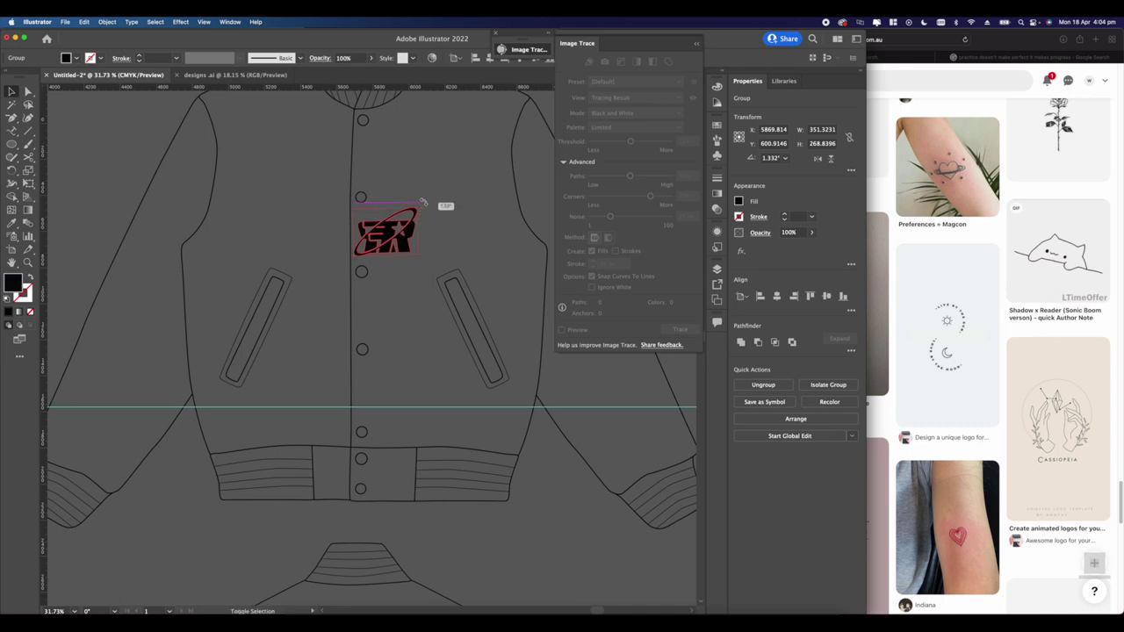
Step: Enlarge the ER logo to about 566 px wide and place it on the chest between the buttons and the sleeve
{"action": "left_click_drag", "start_coordinate": [420, 204], "coordinate": [474, 165]}
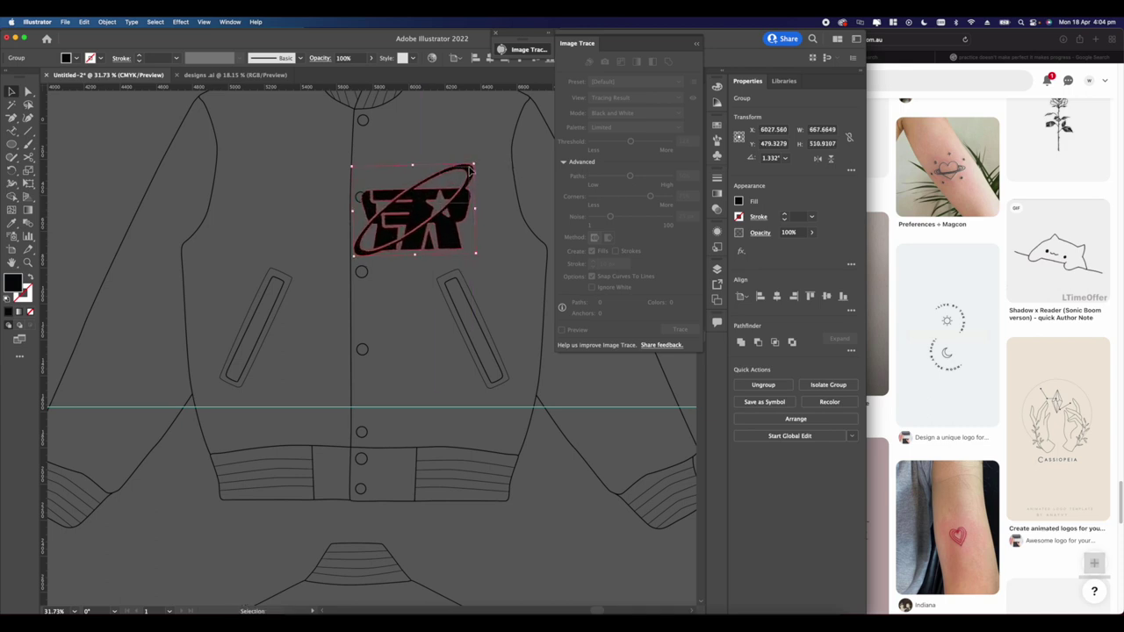
{"action": "left_click_drag", "start_coordinate": [420, 211], "coordinate": [453, 178]}
{"action": "scroll", "coordinate": [431, 233], "scroll_direction": "down", "scroll_amount": 6}
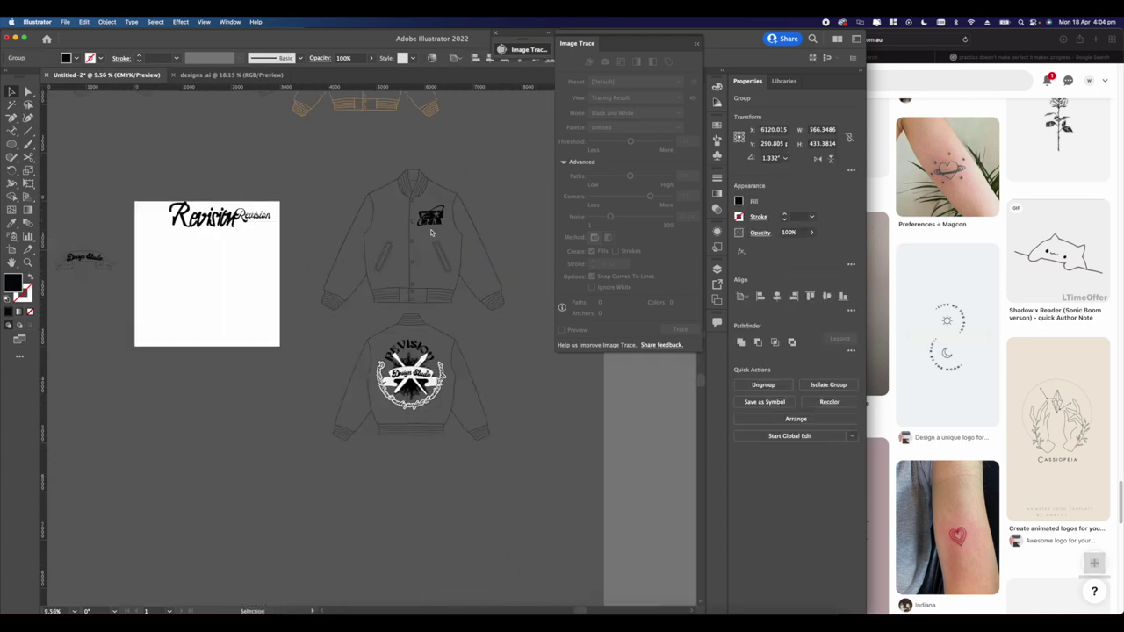
{"action": "scroll", "coordinate": [431, 233], "scroll_direction": "down", "scroll_amount": 2}
{"action": "left_click", "coordinate": [482, 359]}
Step: Shift the ER logo slightly lower on the front jacket's chest
{"action": "scroll", "coordinate": [476, 290], "scroll_direction": "up", "scroll_amount": 3}
{"action": "scroll", "coordinate": [355, 281], "scroll_direction": "down", "scroll_amount": 3}
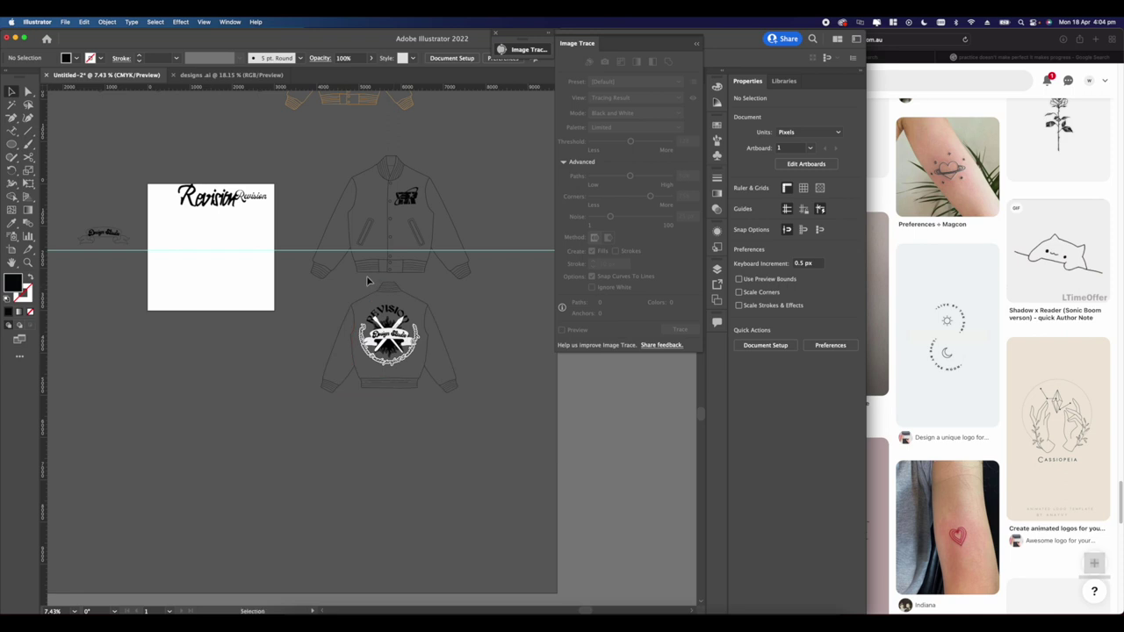
{"action": "scroll", "coordinate": [367, 281], "scroll_direction": "up", "scroll_amount": 4}
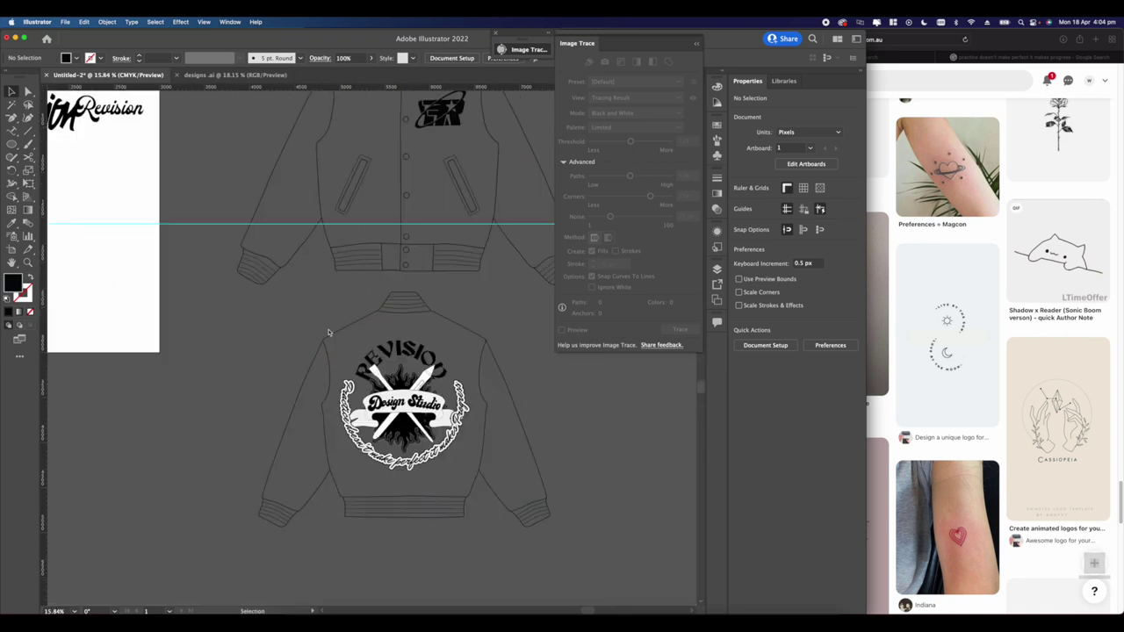
{"action": "scroll", "coordinate": [329, 332], "scroll_direction": "down", "scroll_amount": 4}
{"action": "scroll", "coordinate": [411, 158], "scroll_direction": "up", "scroll_amount": 5}
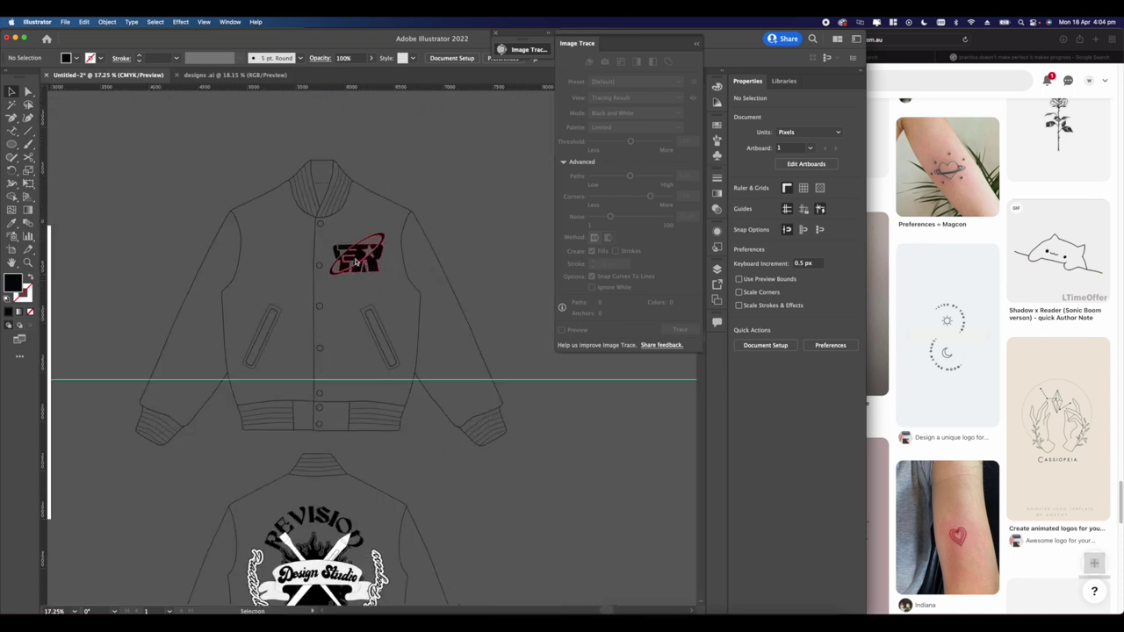
{"action": "left_click_drag", "start_coordinate": [356, 262], "coordinate": [357, 262]}
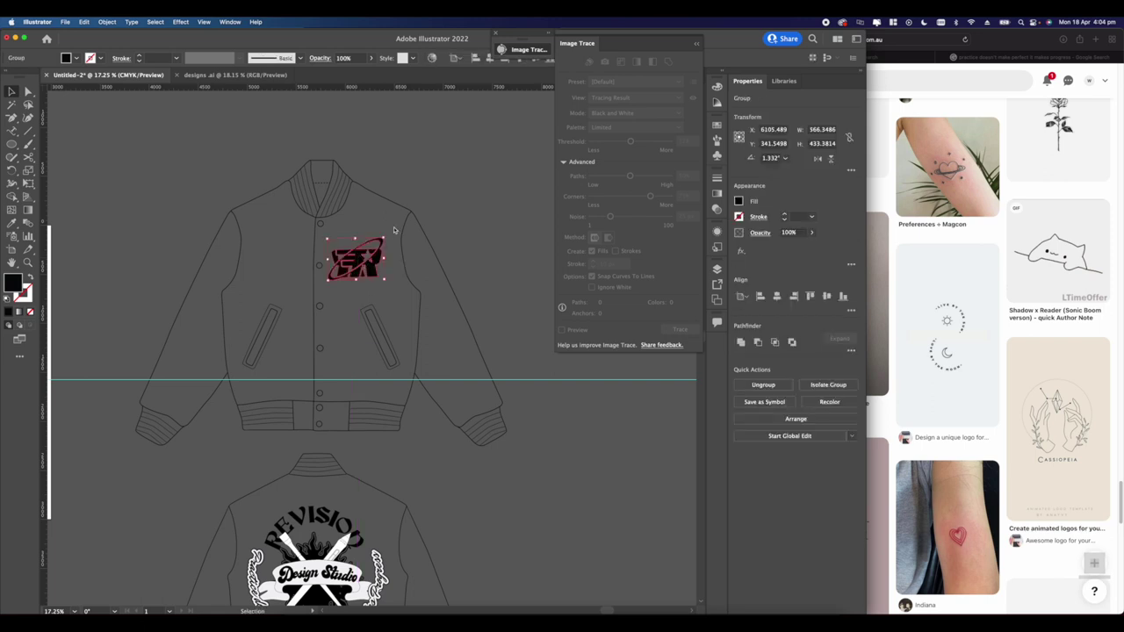
{"action": "left_click", "coordinate": [459, 216]}
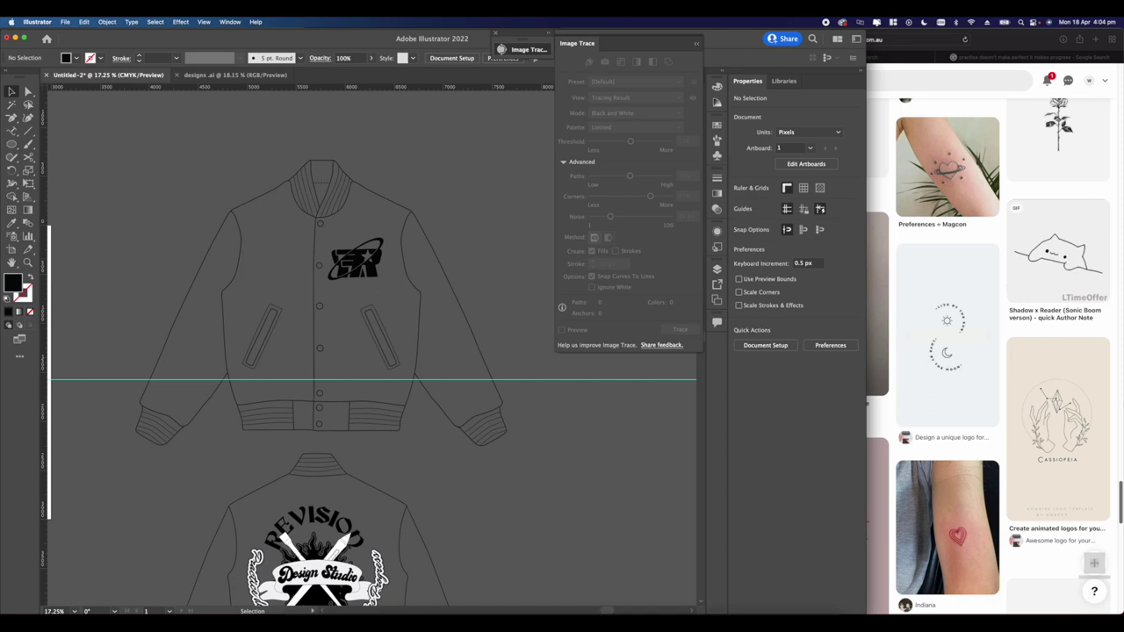
{"action": "scroll", "coordinate": [466, 471], "scroll_direction": "down", "scroll_amount": 8}
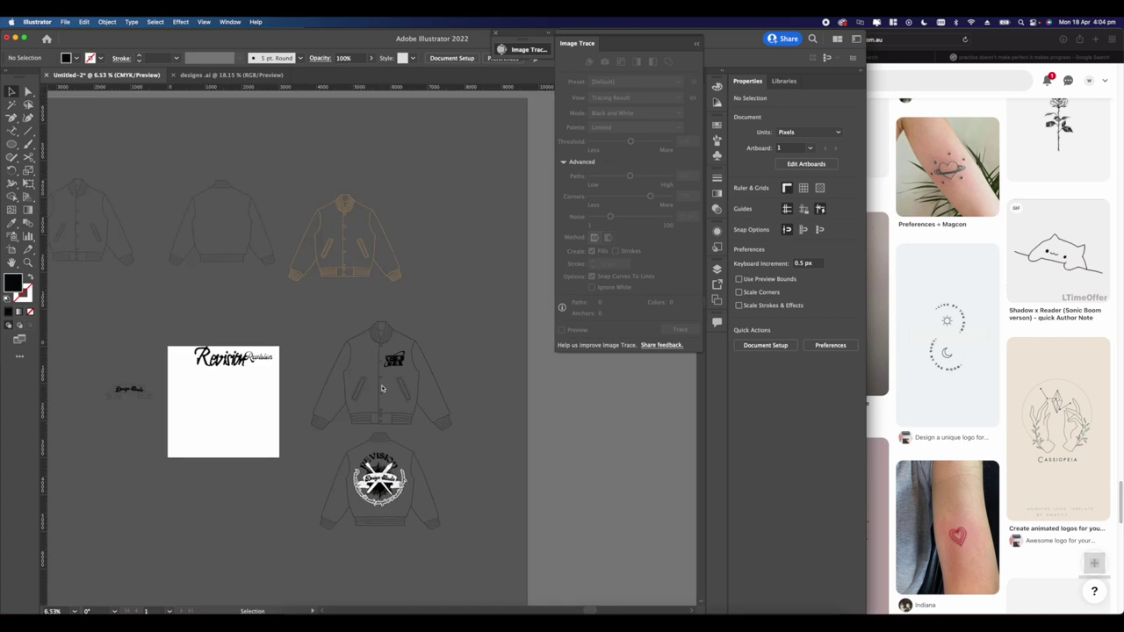
{"action": "left_click_drag", "start_coordinate": [384, 389], "coordinate": [429, 276]}
{"action": "scroll", "coordinate": [426, 280], "scroll_direction": "up", "scroll_amount": 5}
{"action": "scroll", "coordinate": [425, 281], "scroll_direction": "up", "scroll_amount": 3}
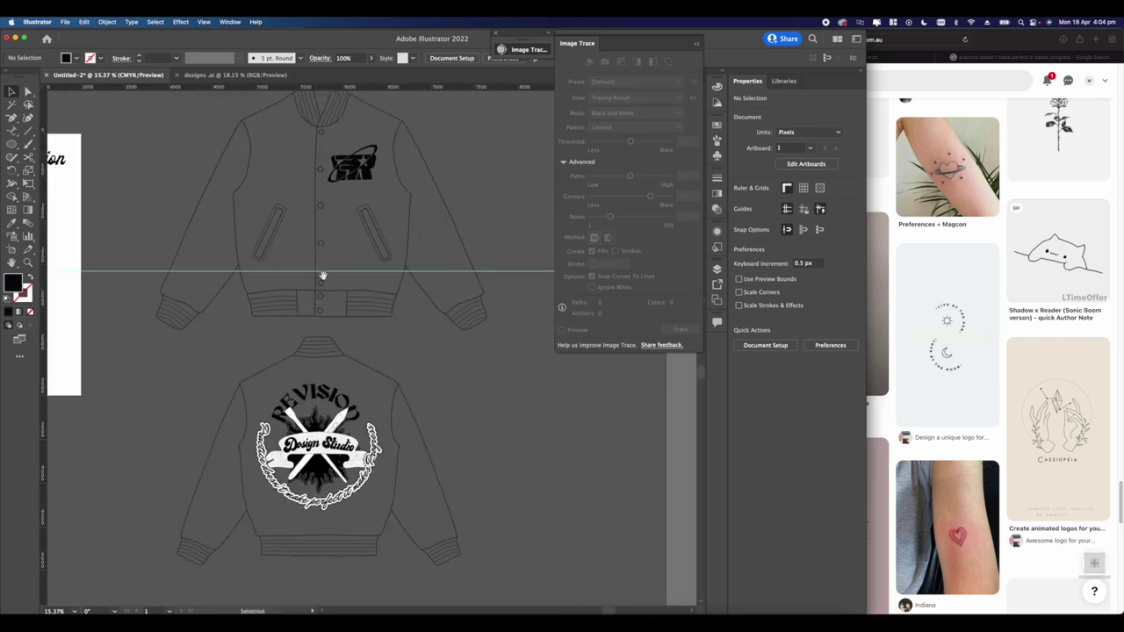
{"action": "scroll", "coordinate": [364, 221], "scroll_direction": "up", "scroll_amount": 4}
{"action": "left_click_drag", "start_coordinate": [358, 216], "coordinate": [421, 276]}
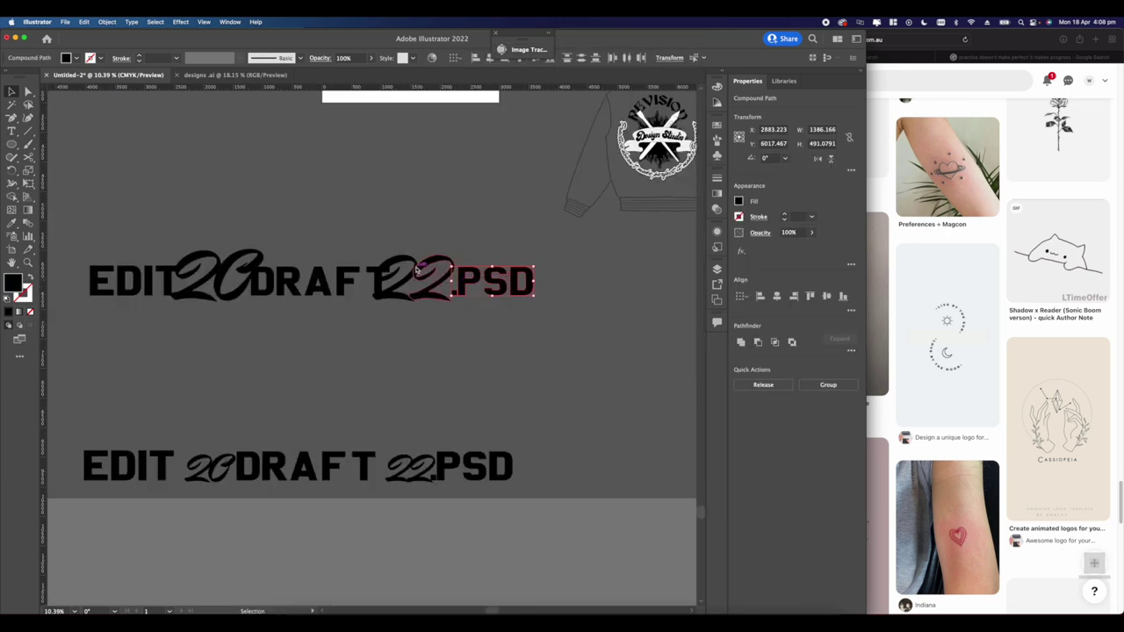
Step: Group the two script digits of 22 in the upper EDIT20DRAFT22.PSD lettering
{"action": "left_click_drag", "start_coordinate": [418, 271], "coordinate": [444, 295]}
{"action": "key", "text": "ctrl+g"}
{"action": "left_click", "coordinate": [409, 333]}
{"action": "scroll", "coordinate": [396, 344], "scroll_direction": "down", "scroll_amount": 5}
{"action": "scroll", "coordinate": [396, 345], "scroll_direction": "up", "scroll_amount": 1}
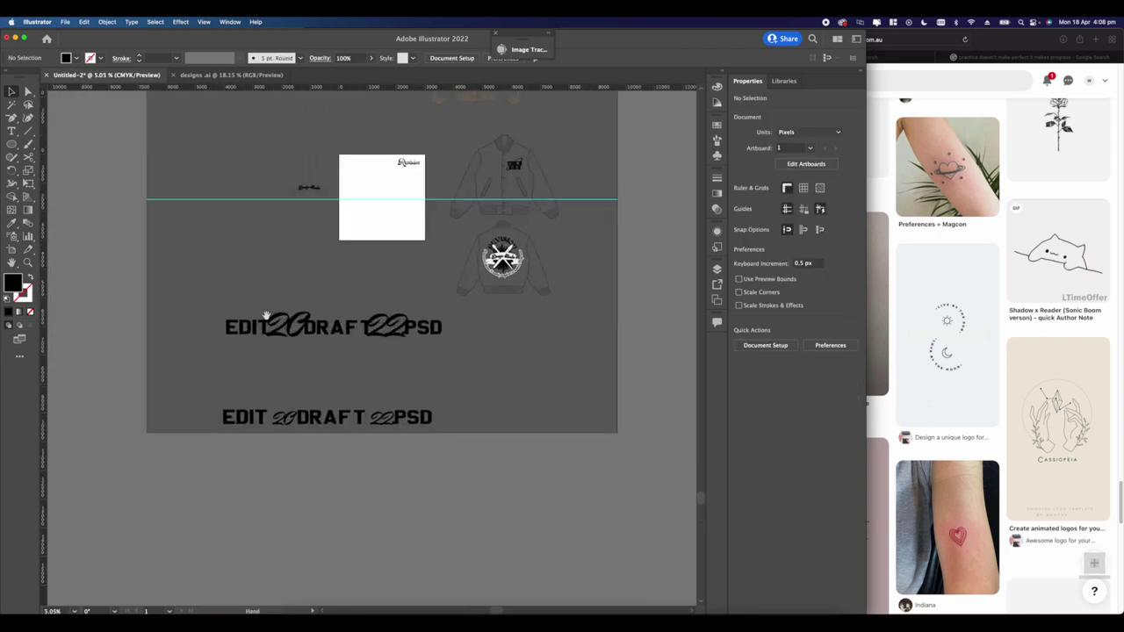
Step: Scale the upper EDIT20DRAFT22.PSD lettering down to about half size and place it just below the artboard
{"action": "left_click_drag", "start_coordinate": [216, 298], "coordinate": [457, 207]}
{"action": "scroll", "coordinate": [597, 195], "scroll_direction": "up", "scroll_amount": 3}
{"action": "scroll", "coordinate": [345, 399], "scroll_direction": "up", "scroll_amount": 8}
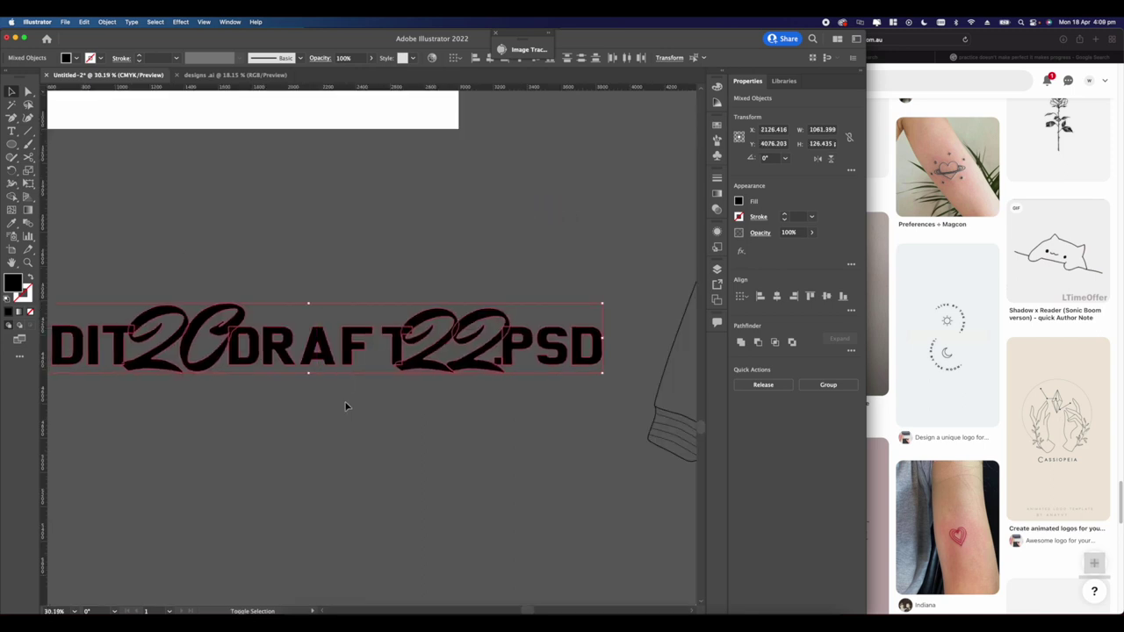
{"action": "scroll", "coordinate": [345, 406], "scroll_direction": "left", "scroll_amount": 4}
Step: Group the script 2 and 0 that form the 20 between EDIT and DRAFT
{"action": "left_click", "coordinate": [340, 303]}
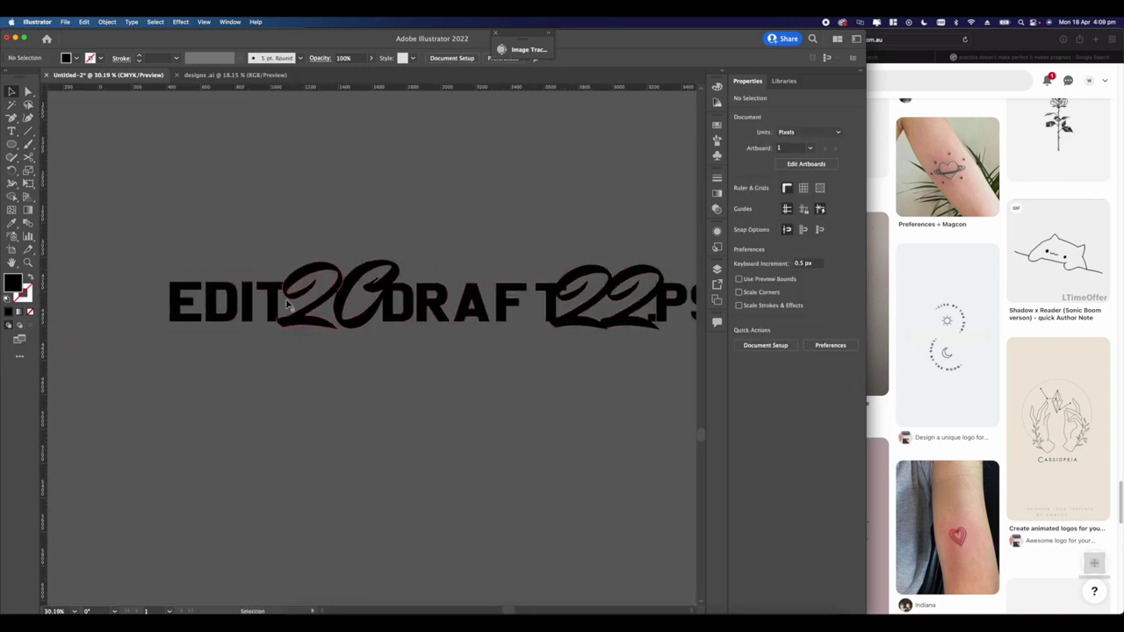
{"action": "left_click", "coordinate": [334, 301], "text": "shift"}
{"action": "key", "text": "super+g"}
{"action": "scroll", "coordinate": [333, 301], "scroll_direction": "down", "scroll_amount": 6}
{"action": "scroll", "coordinate": [446, 283], "scroll_direction": "up", "scroll_amount": 4}
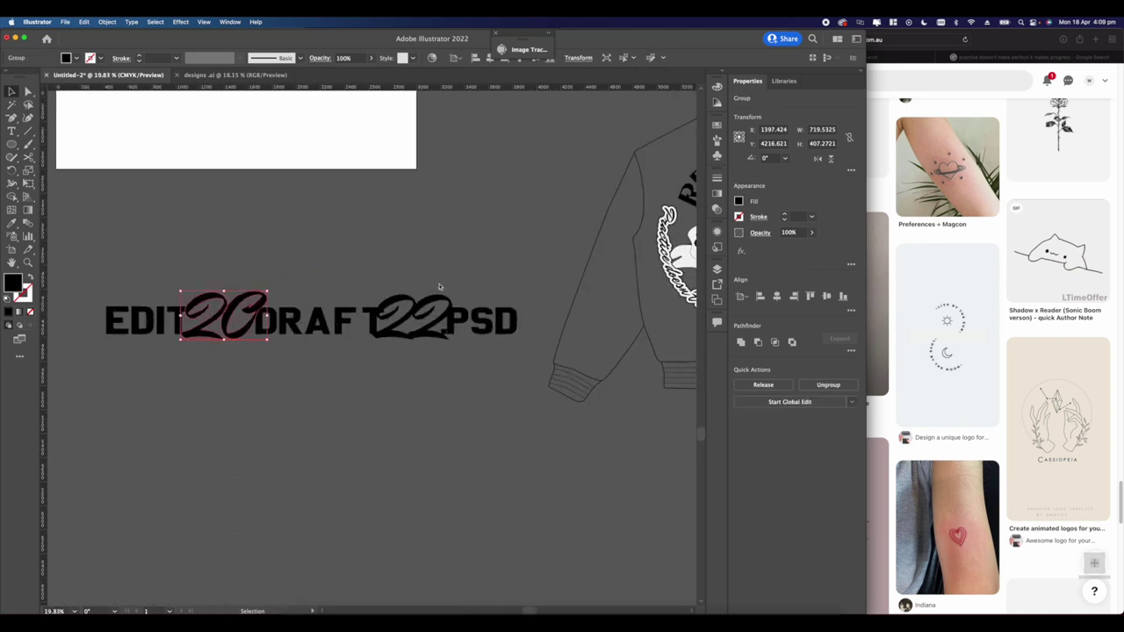
Step: Apply Offset Path to the grouped script 20 in the lettering
{"action": "left_click", "coordinate": [439, 286]}
{"action": "left_click", "coordinate": [438, 309]}
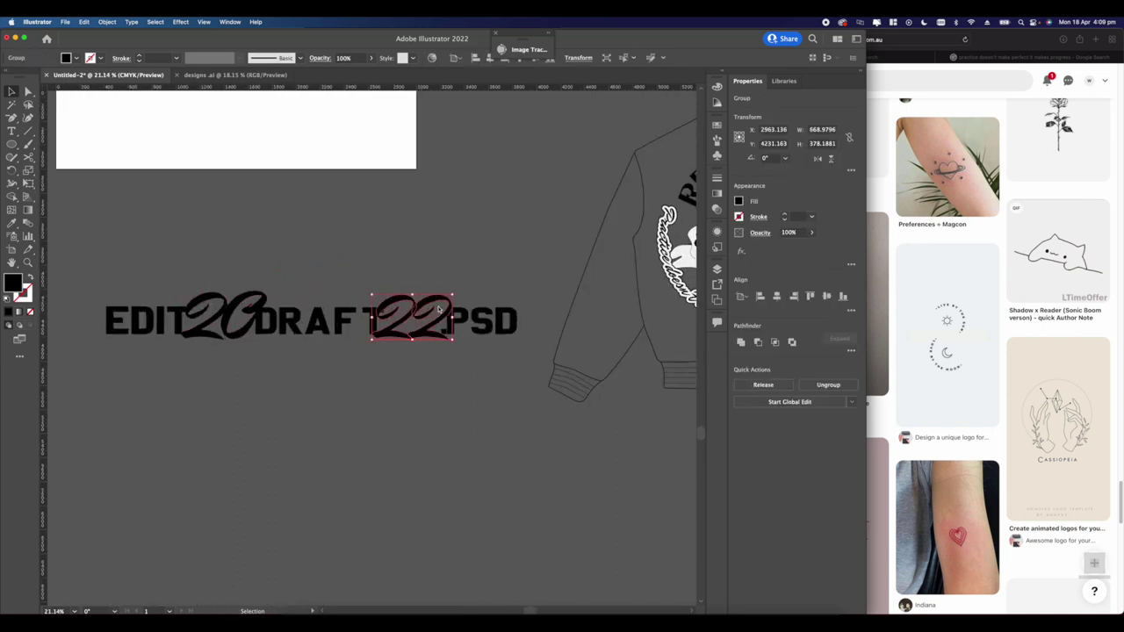
{"action": "left_click", "coordinate": [241, 356]}
{"action": "left_click", "coordinate": [219, 316]}
{"action": "scroll", "coordinate": [219, 316], "scroll_direction": "up", "scroll_amount": 3}
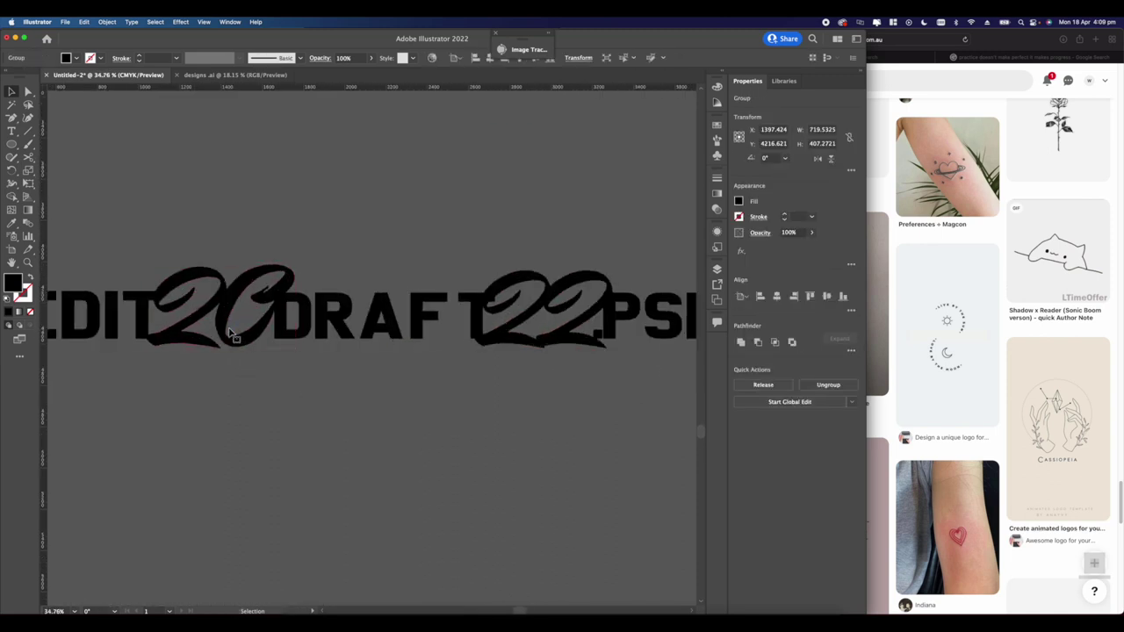
{"action": "left_click", "coordinate": [102, 21]}
{"action": "mouse_move", "coordinate": [115, 242]}
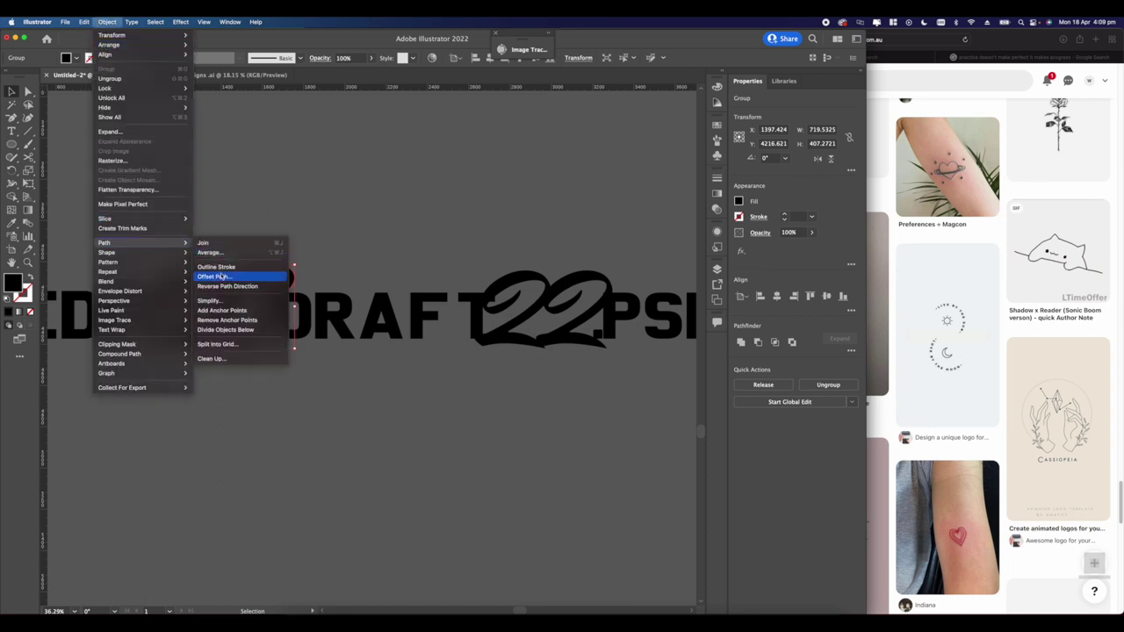
{"action": "left_click", "coordinate": [223, 273]}
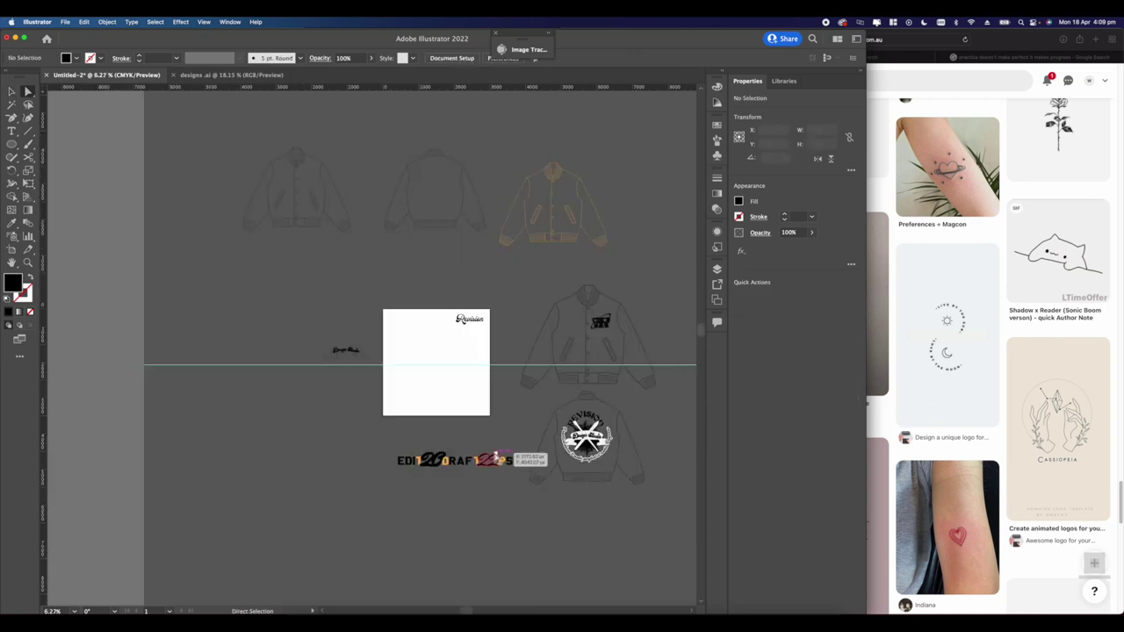
Step: Delete the cut-off piece of DRAFT's orange T that overlaps the script 22, leaving a gap around the numeral
{"action": "scroll", "coordinate": [397, 389], "scroll_direction": "up", "scroll_amount": 10}
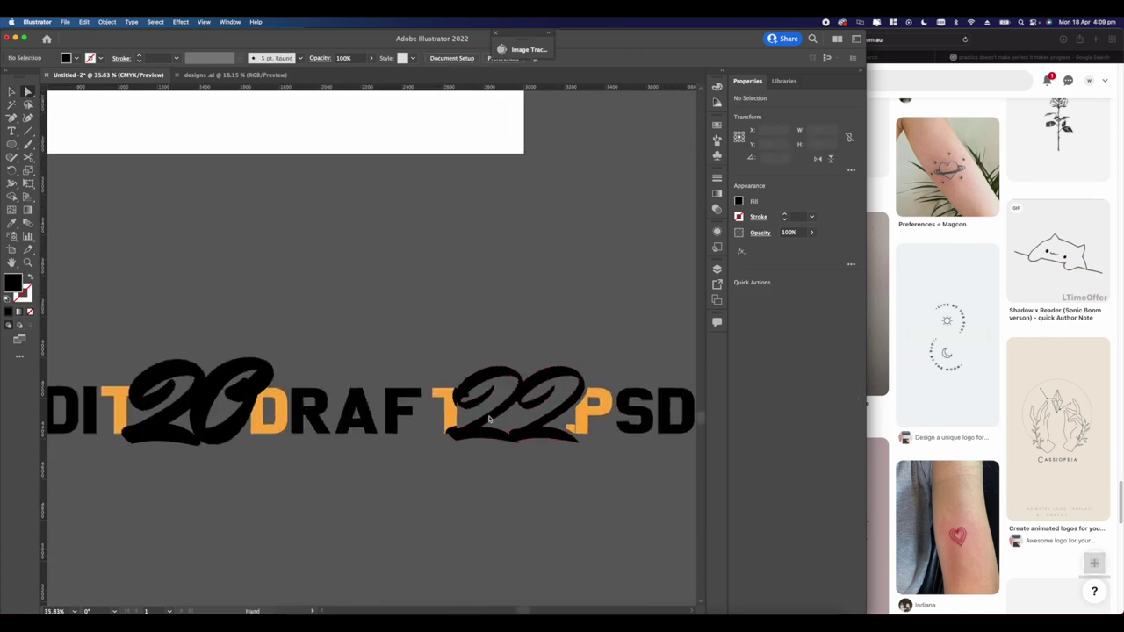
{"action": "scroll", "coordinate": [398, 389], "scroll_direction": "up", "scroll_amount": 1}
{"action": "left_click", "coordinate": [339, 360]}
{"action": "key", "text": "Delete"}
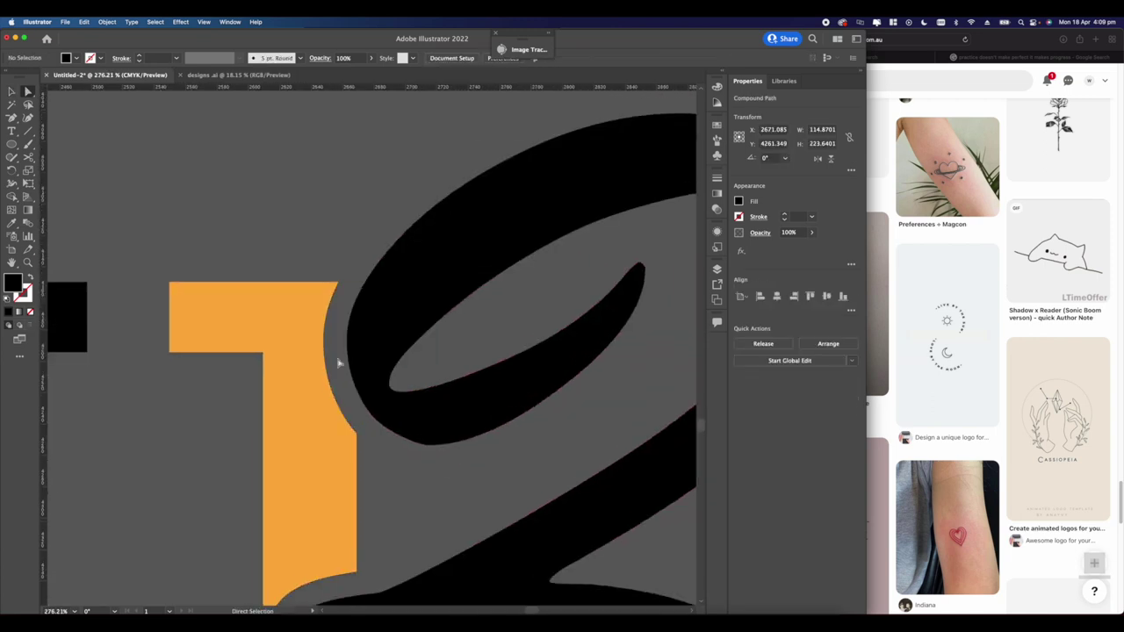
{"action": "scroll", "coordinate": [348, 345], "scroll_direction": "down", "scroll_amount": 3}
{"action": "scroll", "coordinate": [347, 345], "scroll_direction": "down", "scroll_amount": 4}
Step: Remove the cut-off piece of DRAFT's orange D that overlaps the script 0 of 20
{"action": "left_click_drag", "start_coordinate": [347, 346], "coordinate": [484, 301]}
{"action": "scroll", "coordinate": [373, 327], "scroll_direction": "down", "scroll_amount": 6}
{"action": "left_click_drag", "start_coordinate": [377, 334], "coordinate": [484, 345]}
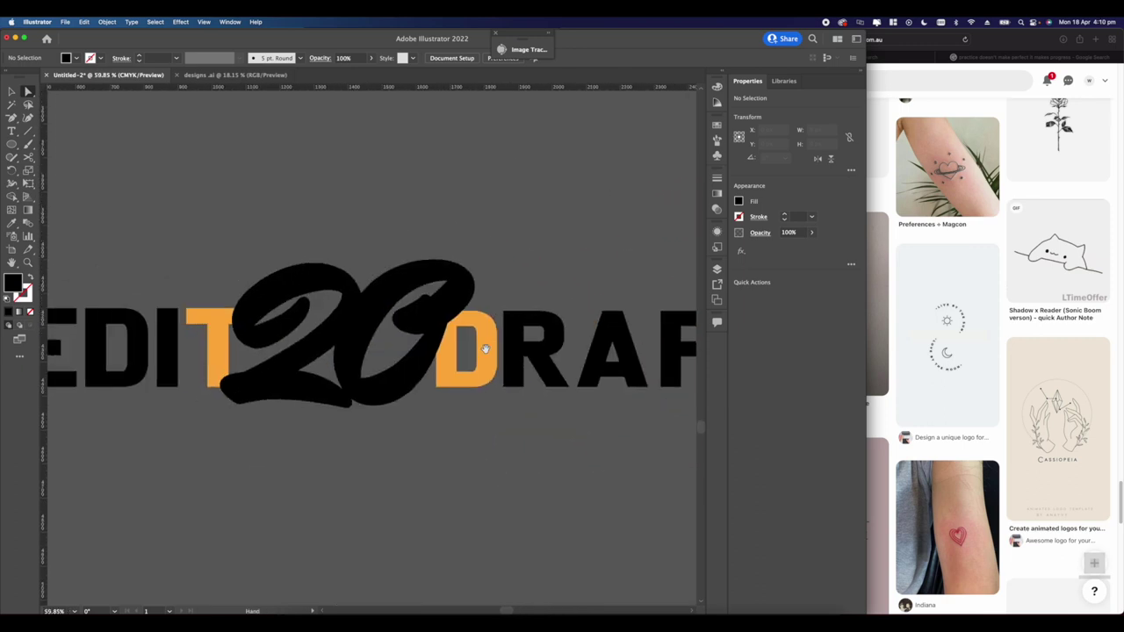
{"action": "scroll", "coordinate": [441, 337], "scroll_direction": "up", "scroll_amount": 3}
{"action": "scroll", "coordinate": [442, 336], "scroll_direction": "up", "scroll_amount": 5}
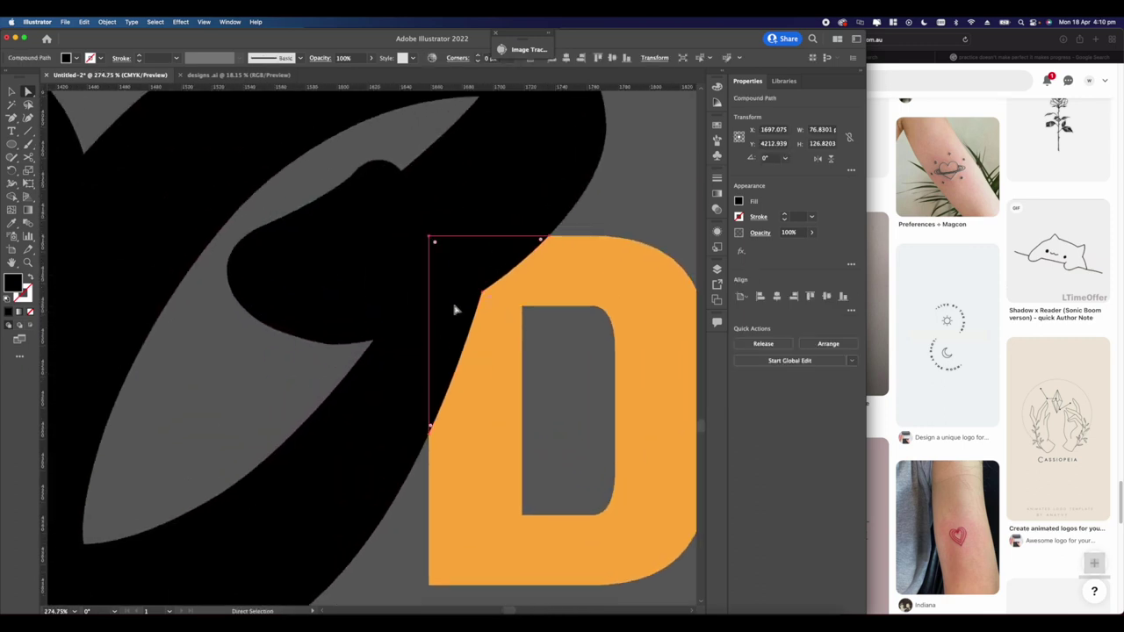
{"action": "scroll", "coordinate": [455, 308], "scroll_direction": "down", "scroll_amount": 9}
{"action": "scroll", "coordinate": [412, 298], "scroll_direction": "up", "scroll_amount": 5}
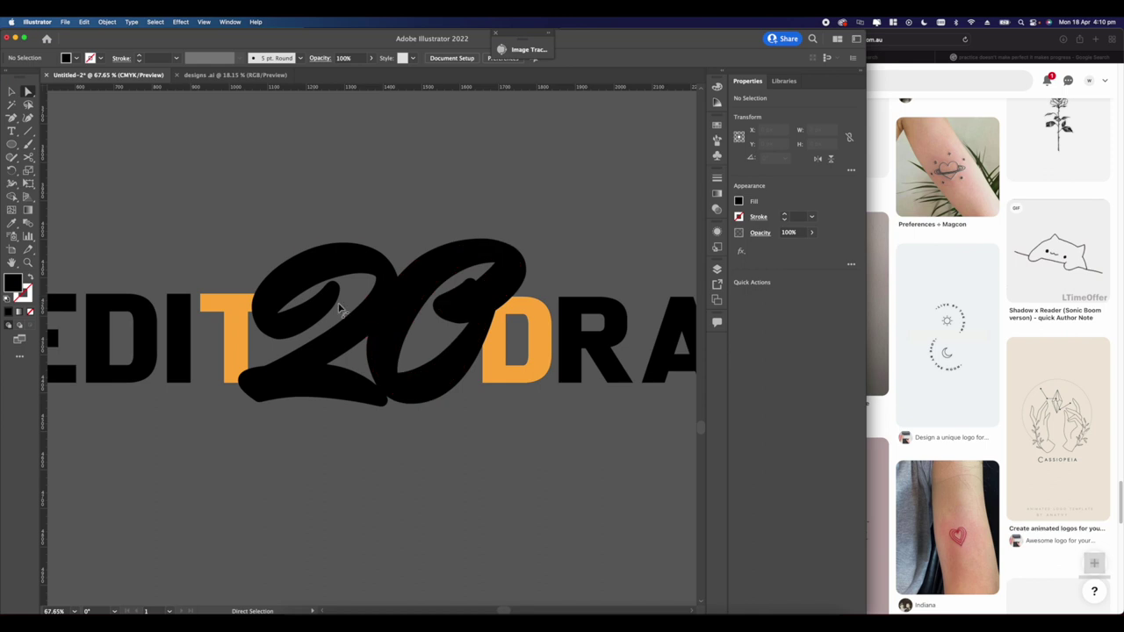
Step: Delete the remaining cut-off pieces around the script 20, including those of EDIT's orange T
{"action": "scroll", "coordinate": [263, 319], "scroll_direction": "left", "scroll_amount": 3}
{"action": "scroll", "coordinate": [301, 314], "scroll_direction": "up", "scroll_amount": 2}
{"action": "scroll", "coordinate": [300, 314], "scroll_direction": "up", "scroll_amount": 3}
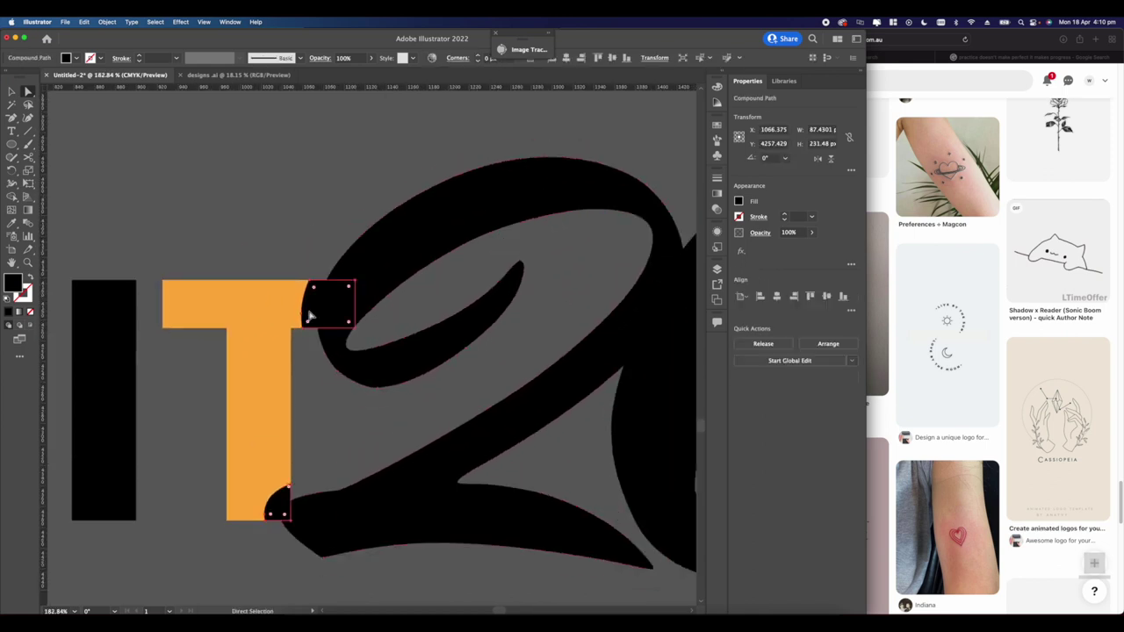
{"action": "scroll", "coordinate": [309, 314], "scroll_direction": "down", "scroll_amount": 12}
{"action": "scroll", "coordinate": [355, 312], "scroll_direction": "up", "scroll_amount": 12}
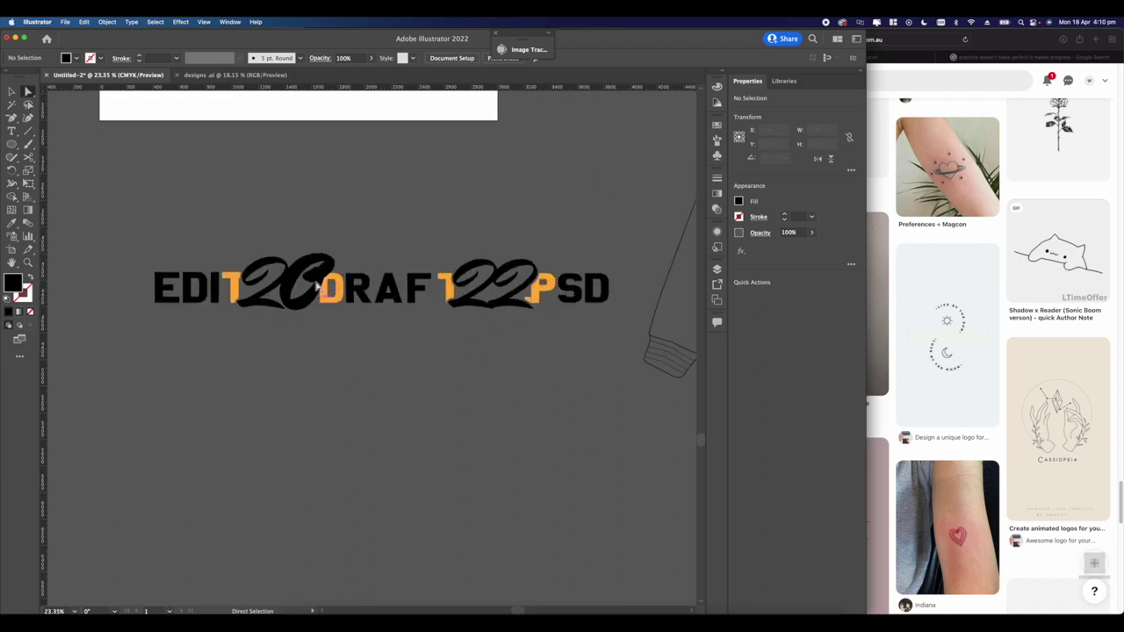
{"action": "left_click", "coordinate": [335, 283]}
{"action": "key", "text": "Delete"}
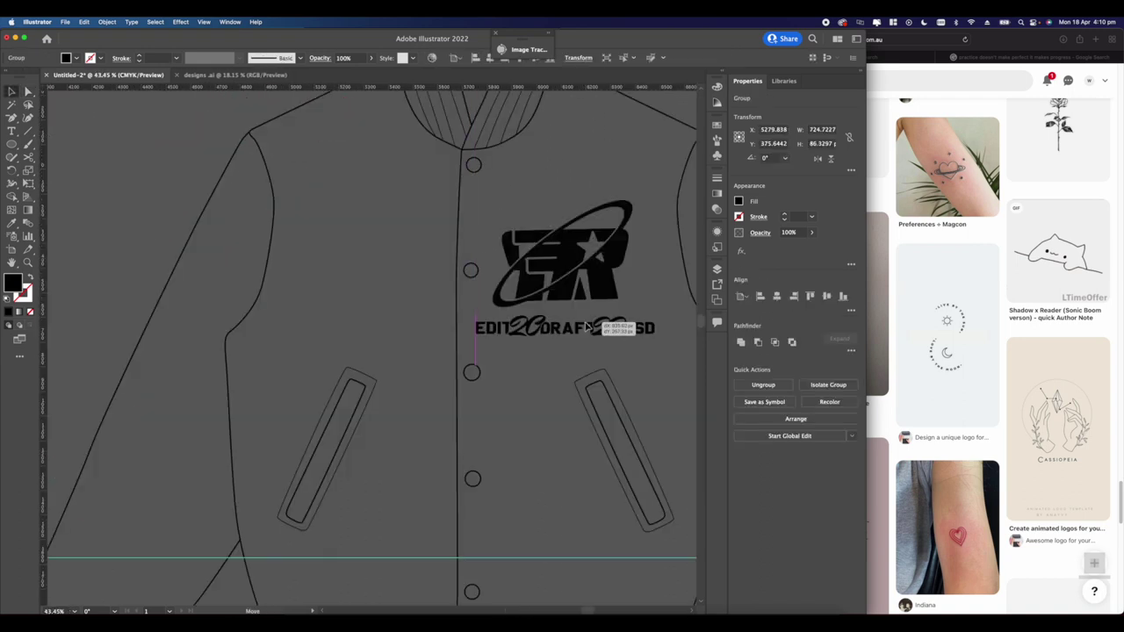
Step: Place the finished EDIT20DRAFT22PSD lettering centred directly beneath the ER logo on the front jacket's chest
{"action": "left_click_drag", "start_coordinate": [587, 328], "coordinate": [513, 315]}
{"action": "scroll", "coordinate": [586, 325], "scroll_direction": "down", "scroll_amount": 3}
{"action": "scroll", "coordinate": [583, 323], "scroll_direction": "up", "scroll_amount": 2}
{"action": "scroll", "coordinate": [538, 306], "scroll_direction": "up", "scroll_amount": 2}
{"action": "scroll", "coordinate": [538, 306], "scroll_direction": "up", "scroll_amount": 2}
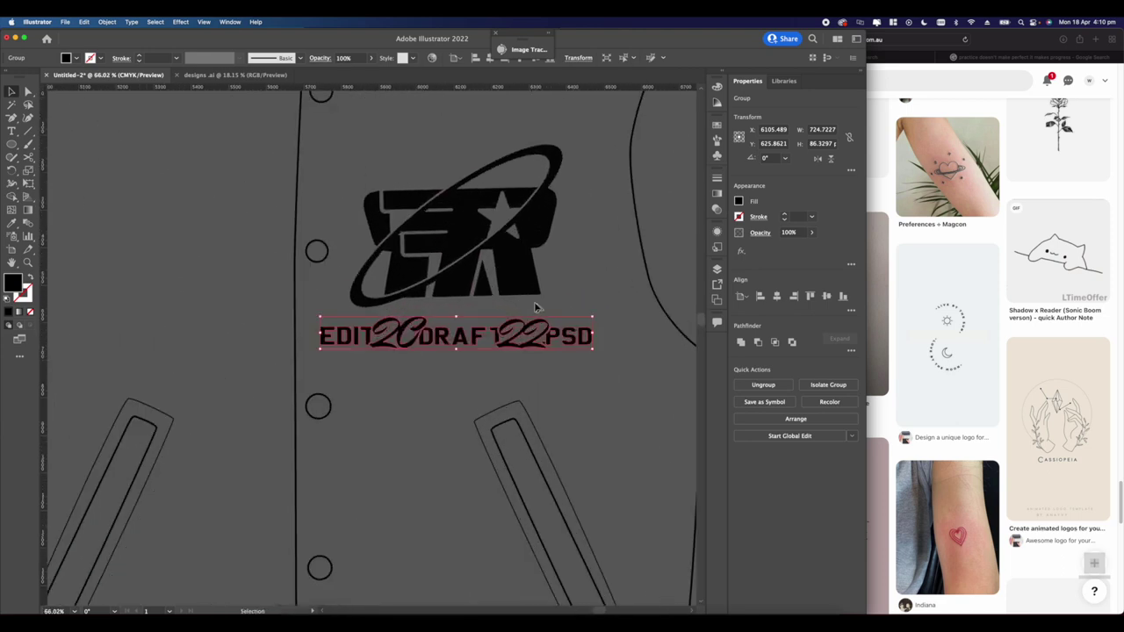
Step: Nudge the EDIT20DRAFT22PSD lettering slightly closer to the ER logo on the front jacket's chest
{"action": "left_click", "coordinate": [515, 281]}
{"action": "left_click_drag", "start_coordinate": [476, 332], "coordinate": [477, 329]}
{"action": "scroll", "coordinate": [477, 330], "scroll_direction": "down", "scroll_amount": 10}
{"action": "left_click", "coordinate": [419, 396]}
{"action": "scroll", "coordinate": [493, 377], "scroll_direction": "up", "scroll_amount": 6}
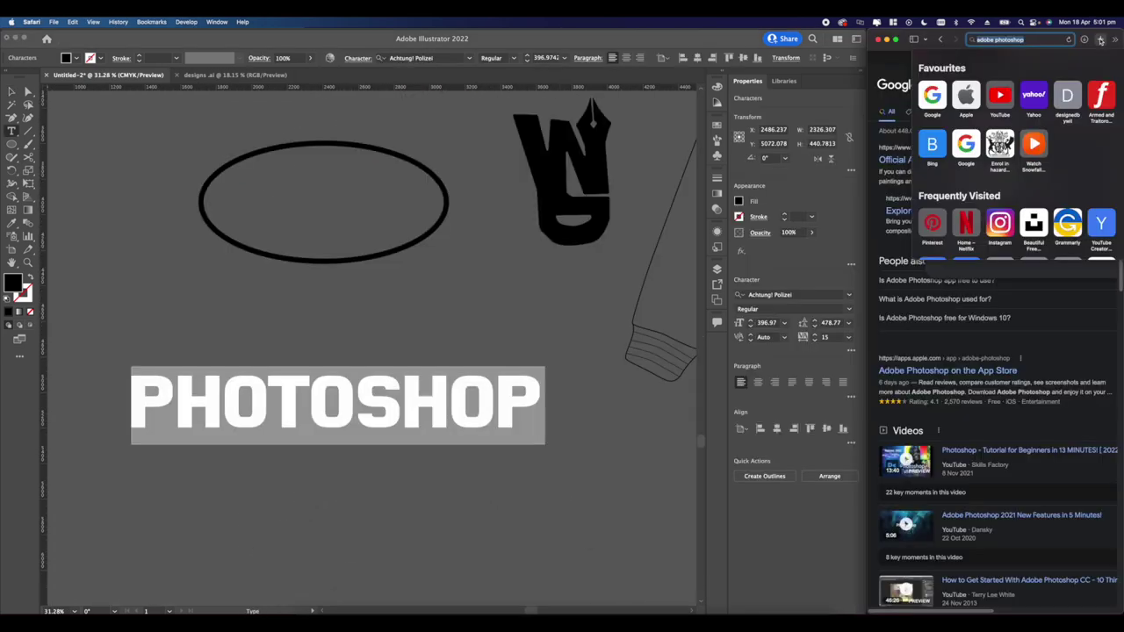
Step: Search the web in a new browser tab for the original Photoshop logo
{"action": "key", "text": "super+t"}
{"action": "type", "text": "origina"}
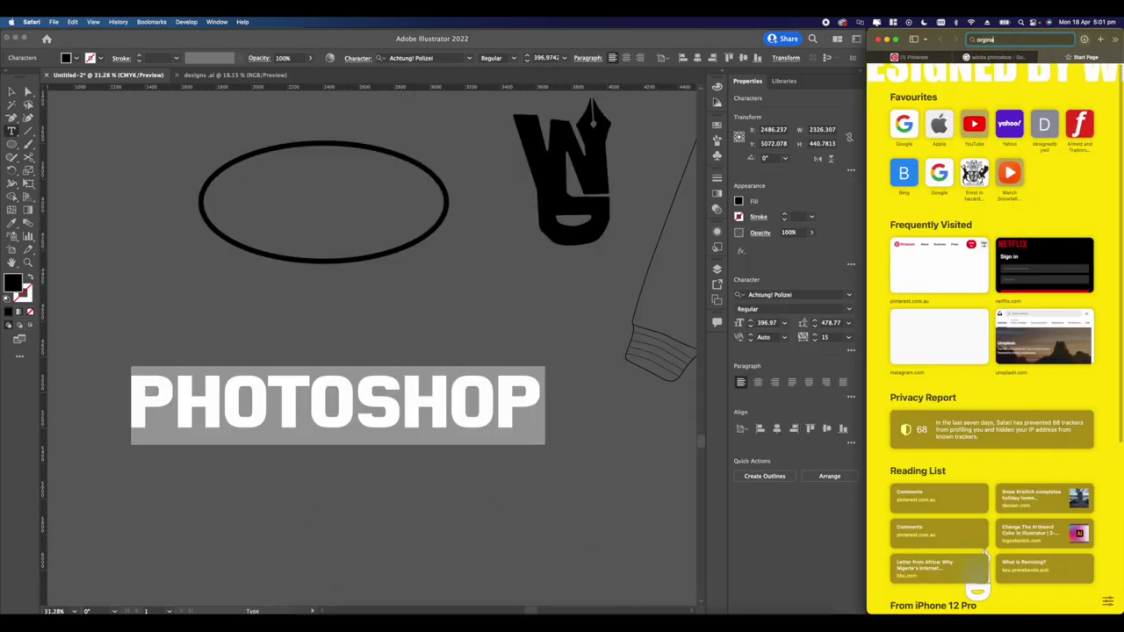
{"action": "type", "text": "l ph"}
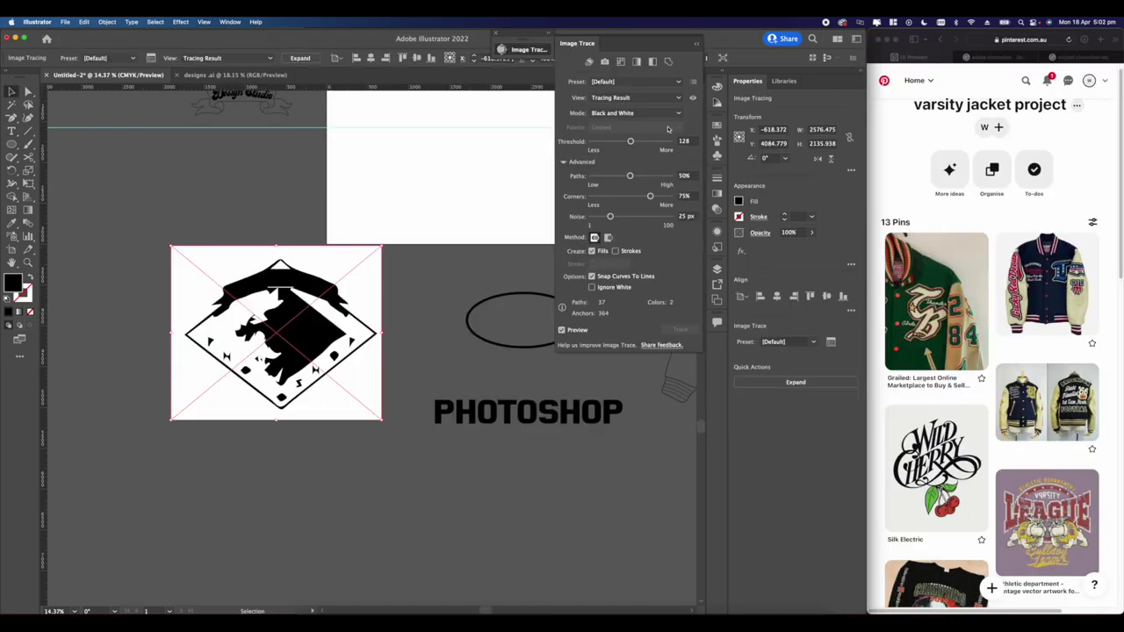
Step: Refine the black-and-white image trace of the adobe PHOTOSHOP eye logo with Paths 100%, Noise 1 px and Threshold 216
{"action": "left_click_drag", "start_coordinate": [673, 177], "coordinate": [673, 176]}
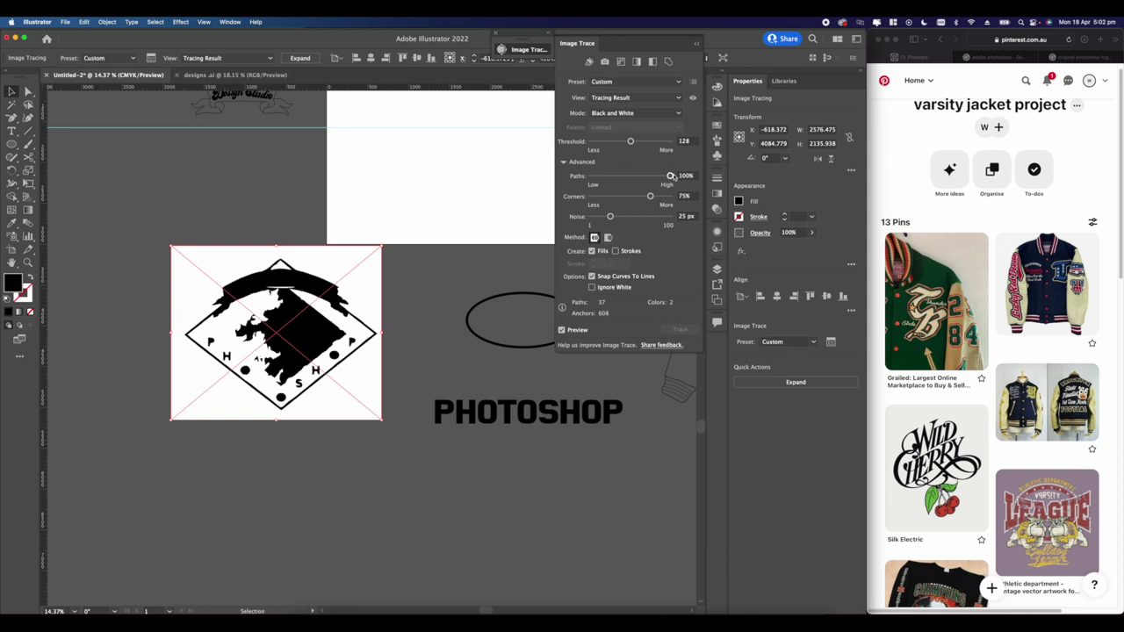
{"action": "left_click_drag", "start_coordinate": [620, 142], "coordinate": [643, 141]}
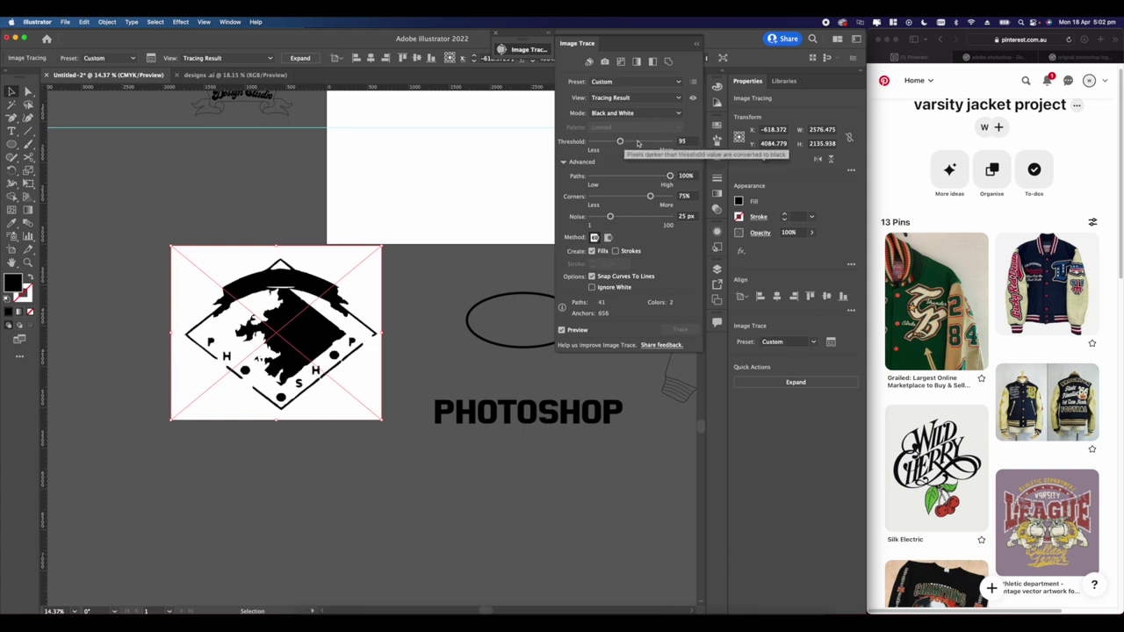
{"action": "left_click_drag", "start_coordinate": [600, 218], "coordinate": [590, 217]}
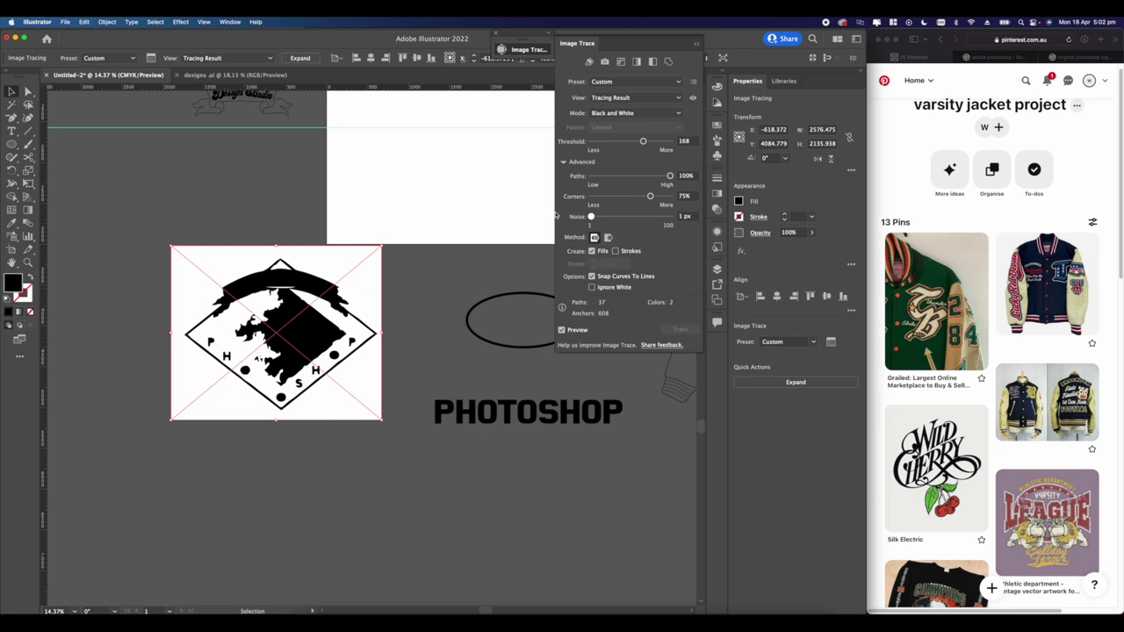
{"action": "scroll", "coordinate": [329, 316], "scroll_direction": "up", "scroll_amount": 4}
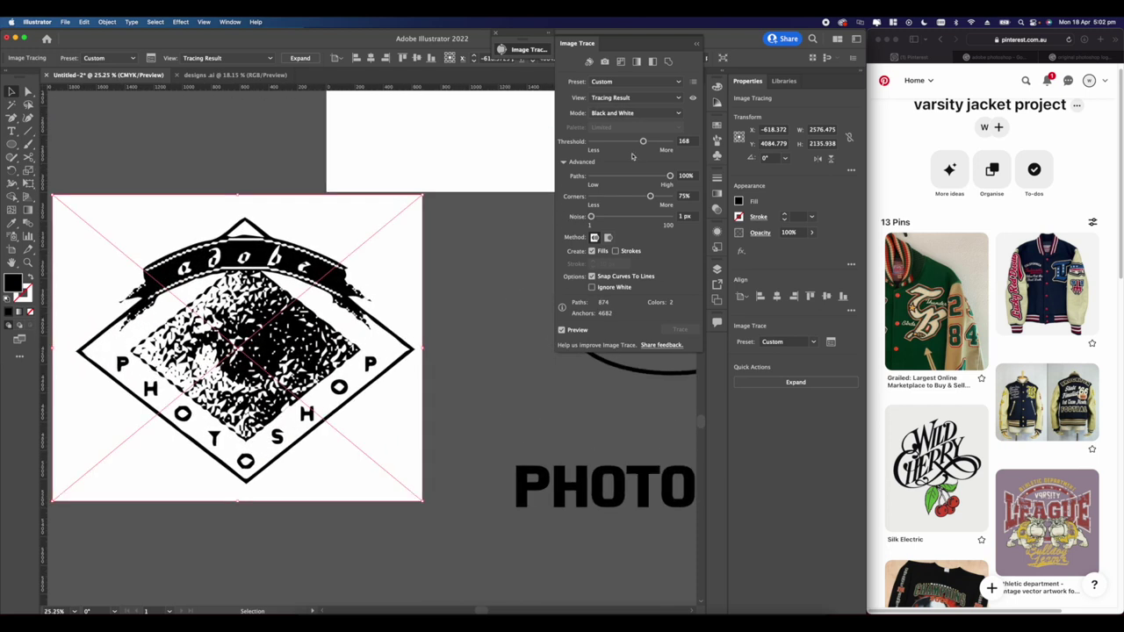
{"action": "left_click_drag", "start_coordinate": [633, 144], "coordinate": [658, 142]}
{"action": "scroll", "coordinate": [399, 201], "scroll_direction": "down", "scroll_amount": 6}
{"action": "scroll", "coordinate": [398, 201], "scroll_direction": "up", "scroll_amount": 2}
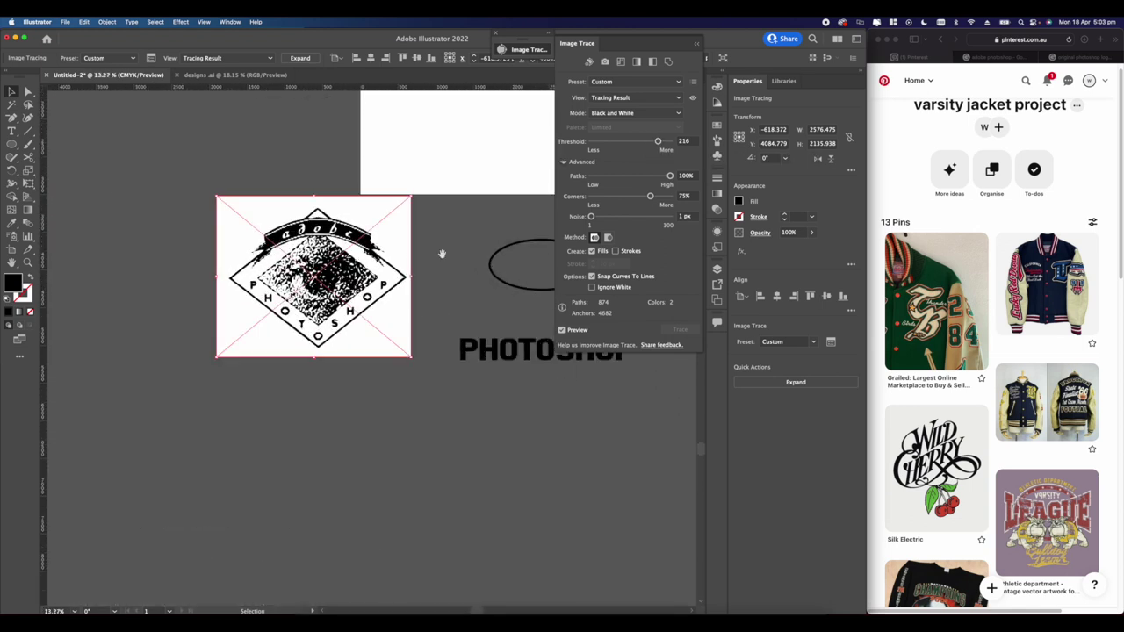
{"action": "left_click_drag", "start_coordinate": [440, 253], "coordinate": [357, 218]}
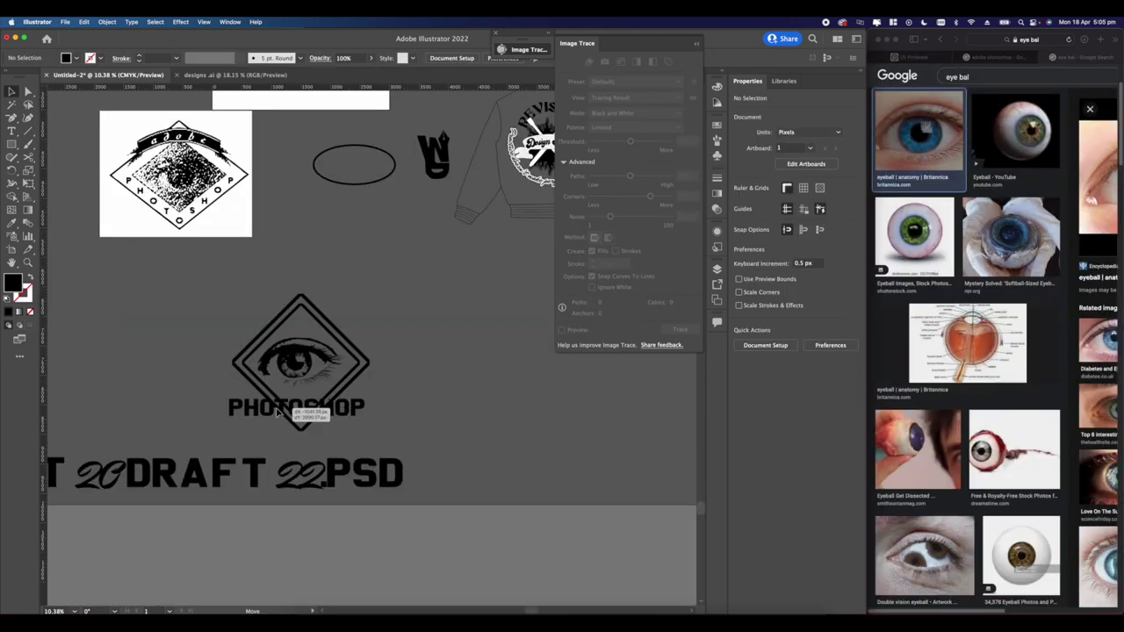
Step: Position the PHOTOSHOP lettering centred across the lower part of the eye diamond
{"action": "left_click", "coordinate": [287, 413]}
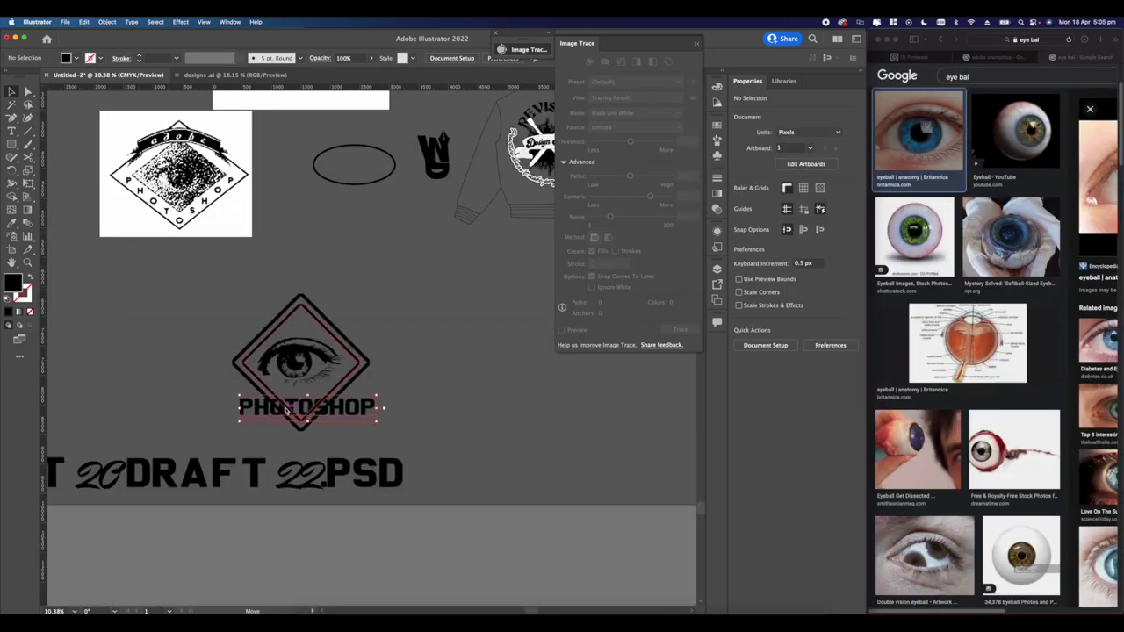
{"action": "left_click", "coordinate": [398, 408]}
{"action": "scroll", "coordinate": [332, 396], "scroll_direction": "up", "scroll_amount": 1}
Step: Offset the path of the PHOTOSHOP lettering by 10 with round joins and a miter limit of 0
{"action": "left_click", "coordinate": [350, 412]}
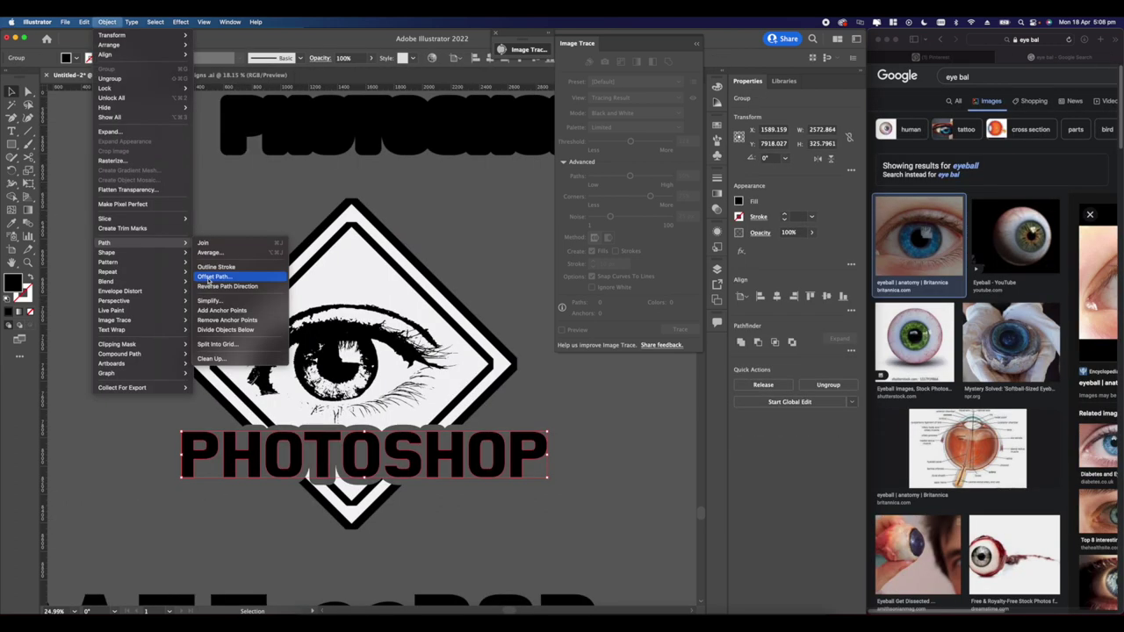
{"action": "left_click", "coordinate": [211, 276]}
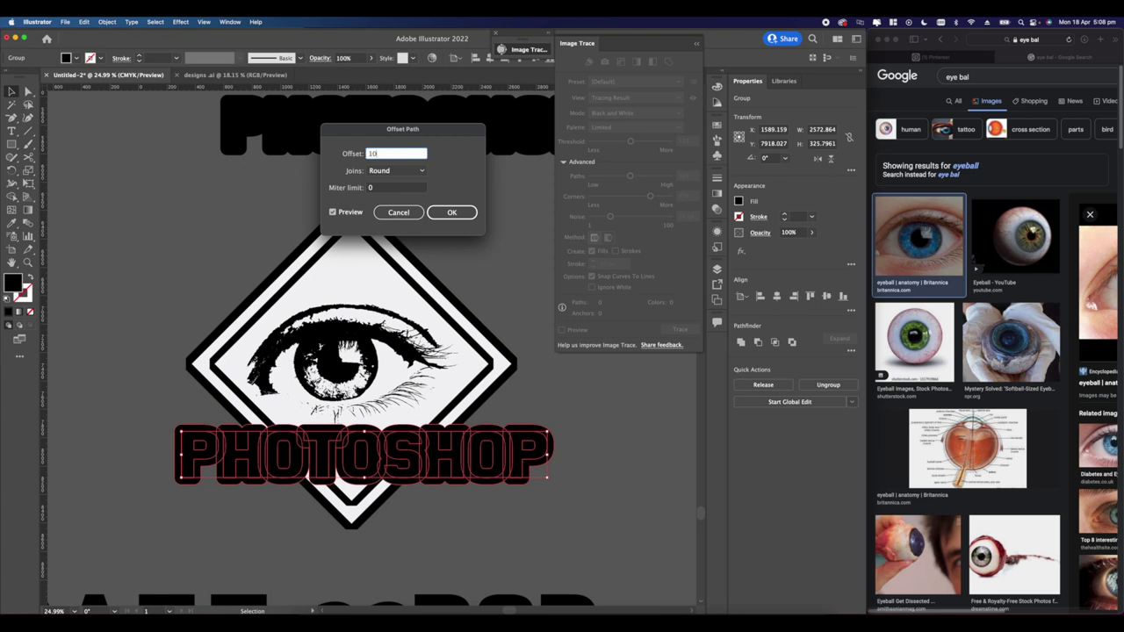
{"action": "left_click", "coordinate": [332, 212]}
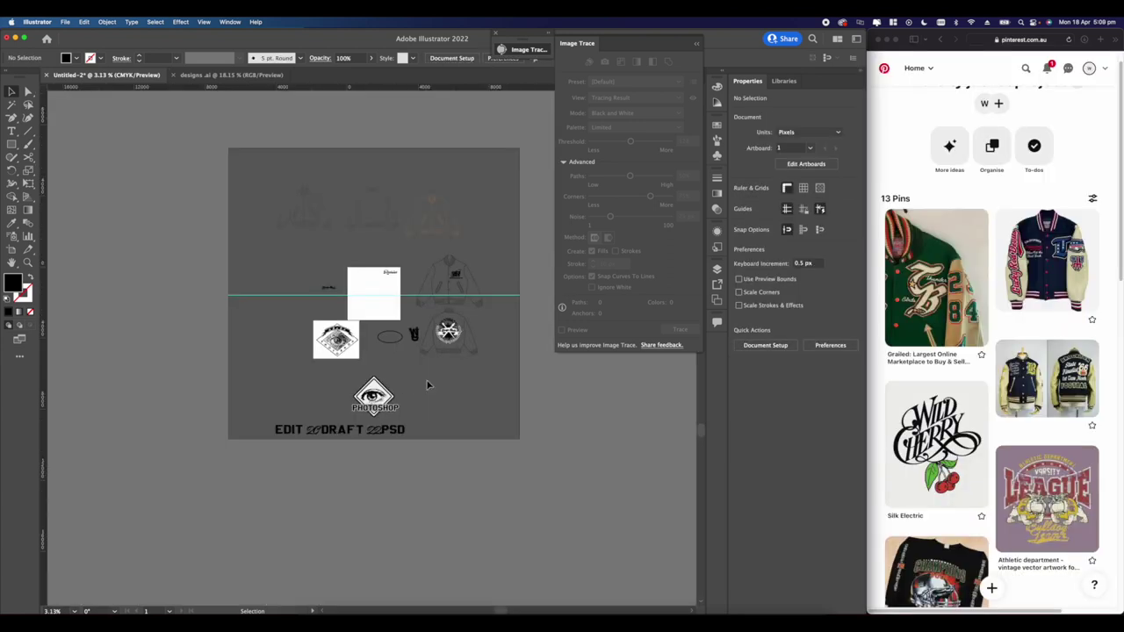
Step: Copy the ER logo from the front jacket's chest and place it enlarged in the empty space beside the PHOTOSHOP eye emblem
{"action": "scroll", "coordinate": [445, 298], "scroll_direction": "up", "scroll_amount": 3}
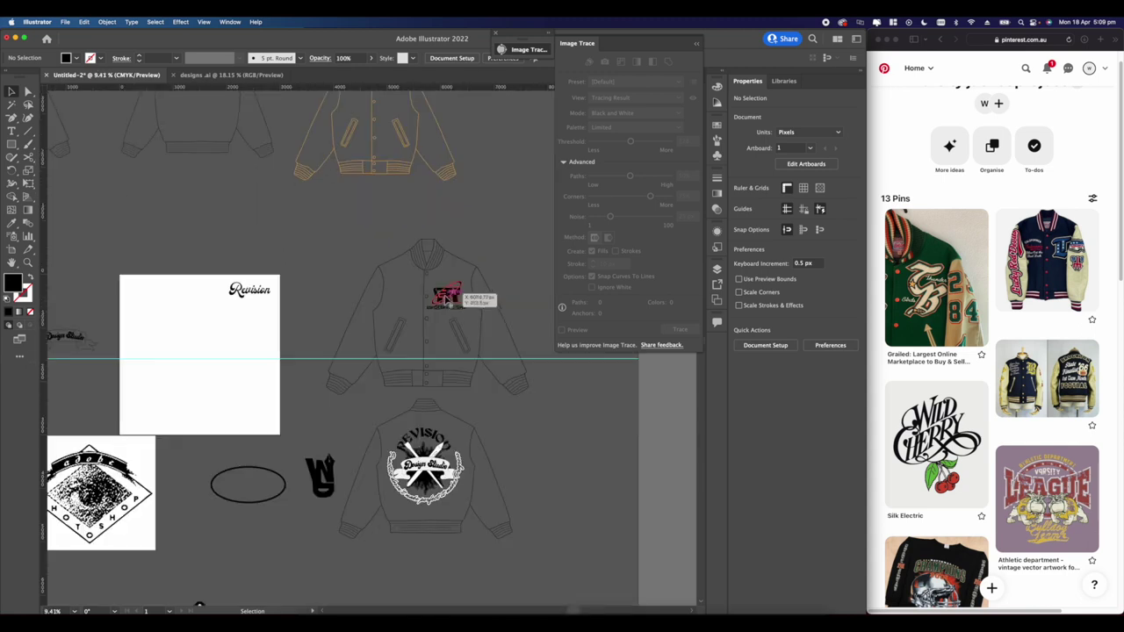
{"action": "scroll", "coordinate": [446, 295], "scroll_direction": "down", "scroll_amount": 3}
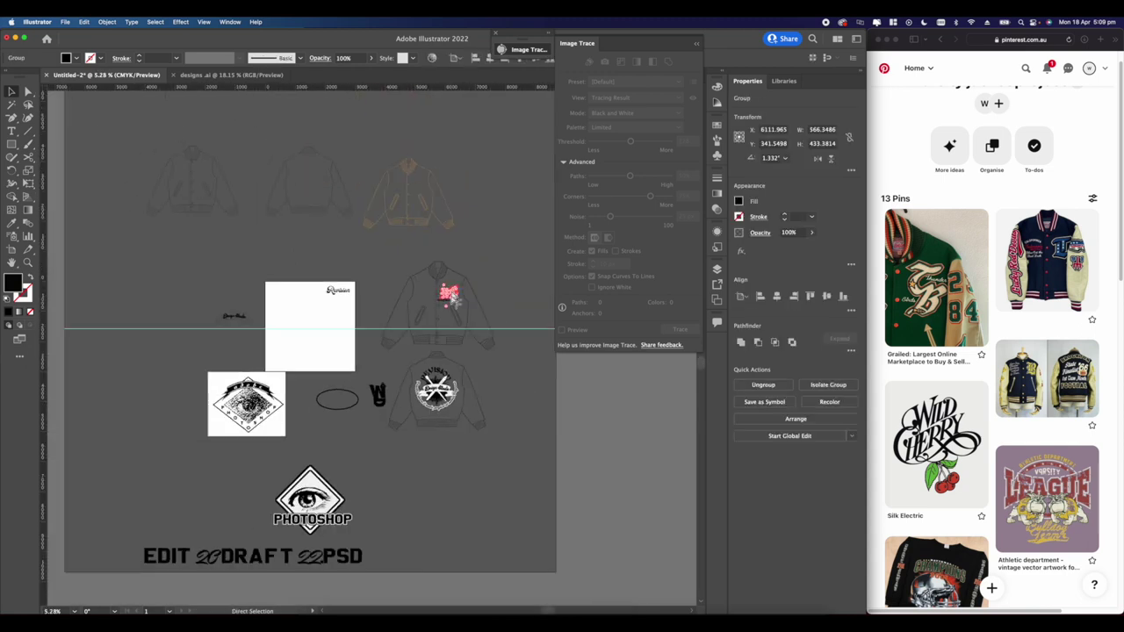
{"action": "left_click", "coordinate": [395, 507]}
{"action": "scroll", "coordinate": [430, 516], "scroll_direction": "up", "scroll_amount": 3}
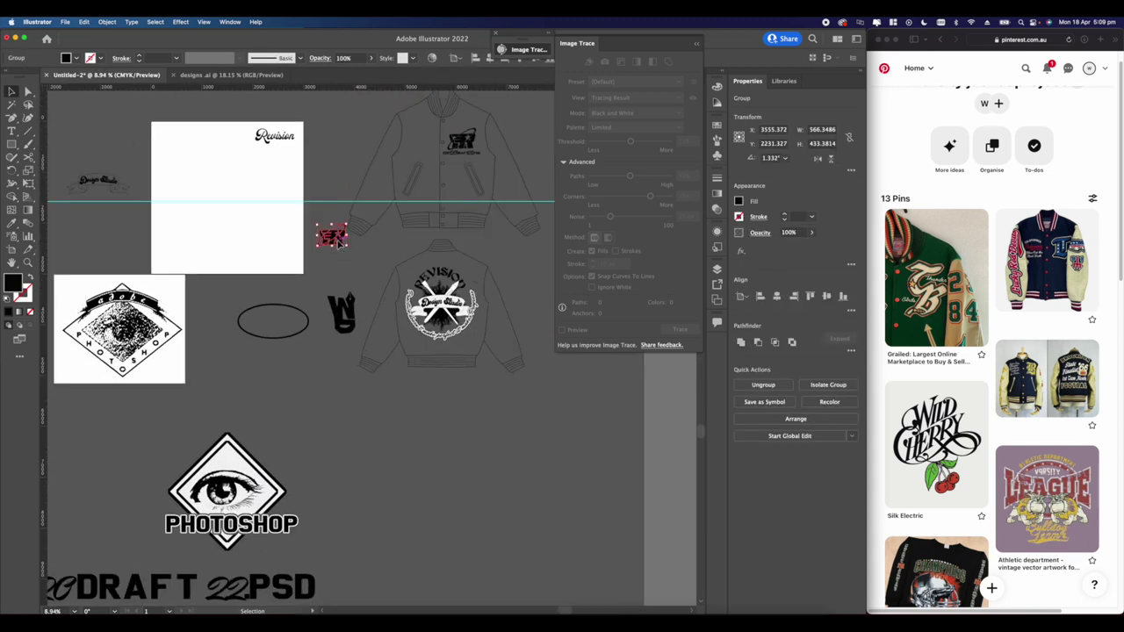
{"action": "left_click_drag", "start_coordinate": [338, 244], "coordinate": [407, 467]}
{"action": "left_click", "coordinate": [471, 485]}
{"action": "scroll", "coordinate": [472, 484], "scroll_direction": "up", "scroll_amount": 3}
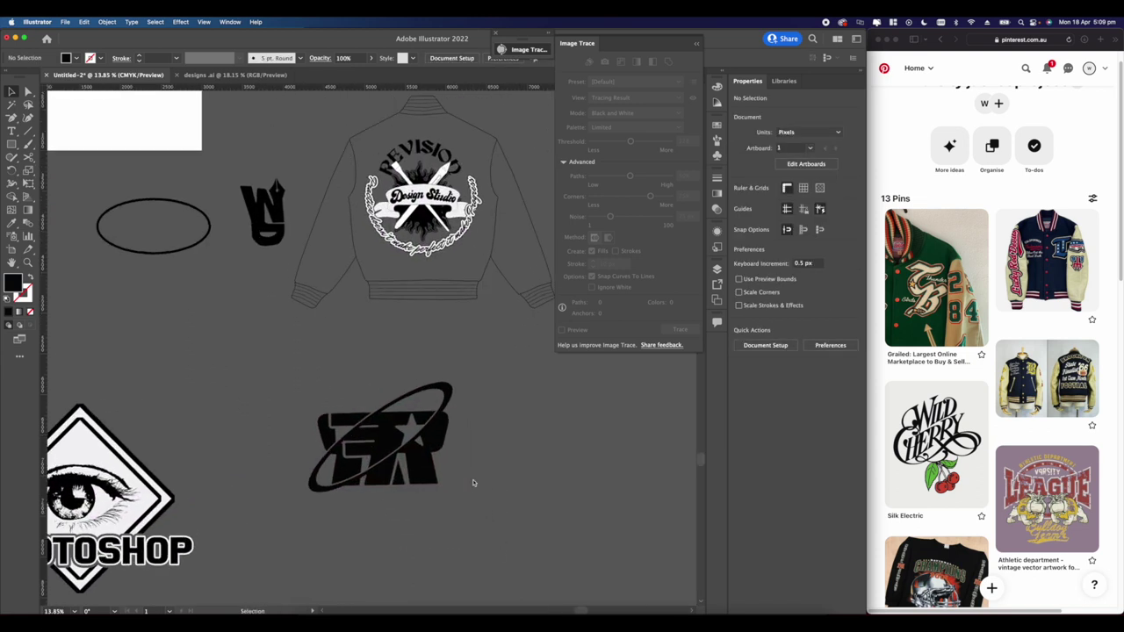
Step: Switch to Finder, search for oasis planet, and open oasis planet .ai from the oasis stars project folder
{"action": "left_click", "coordinate": [310, 612]}
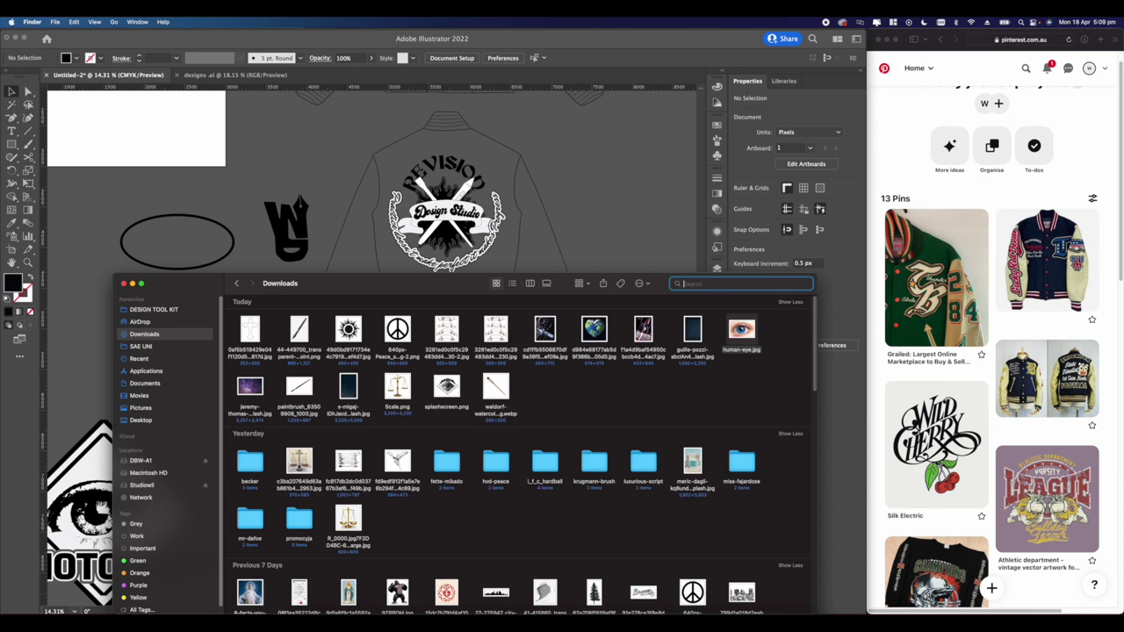
{"action": "type", "text": "oasis planet"}
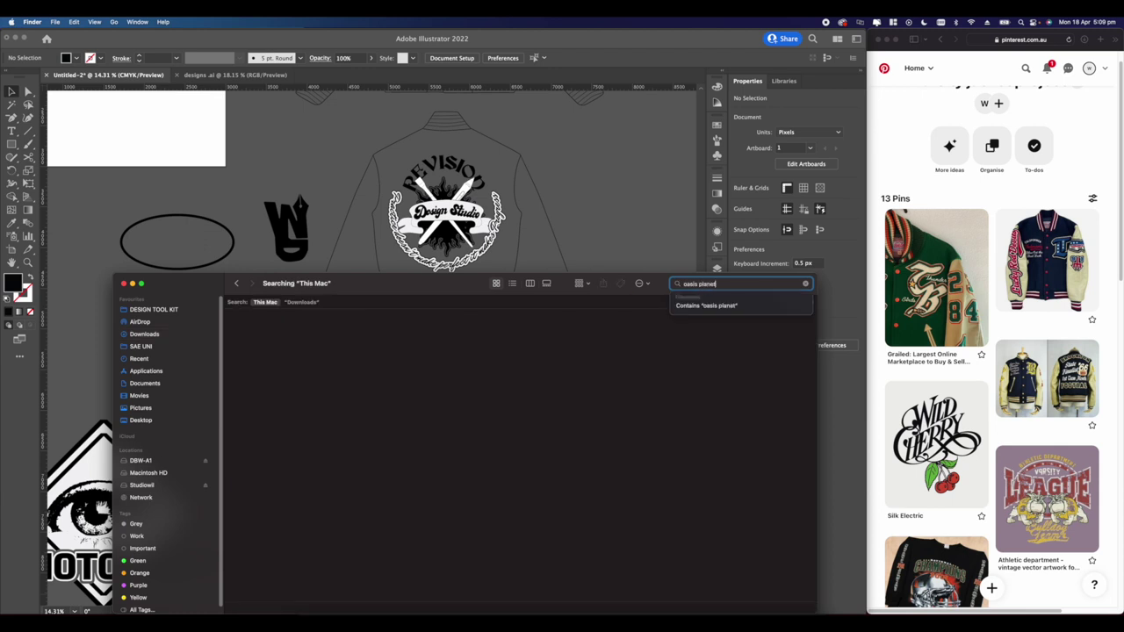
{"action": "left_click", "coordinate": [299, 333]}
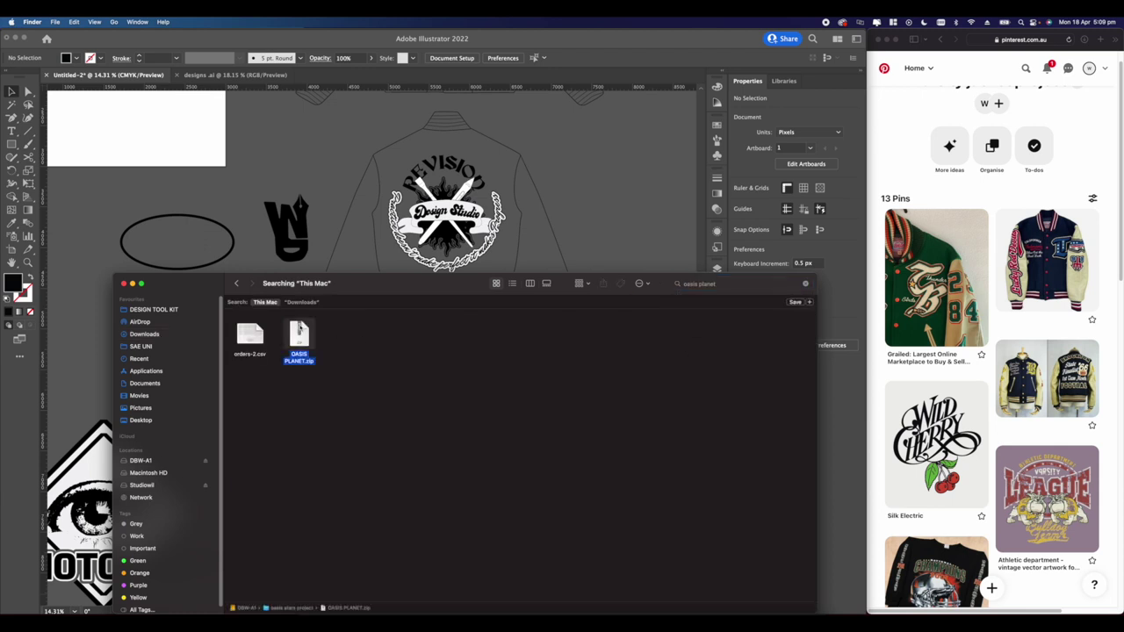
{"action": "double_click", "coordinate": [290, 607]}
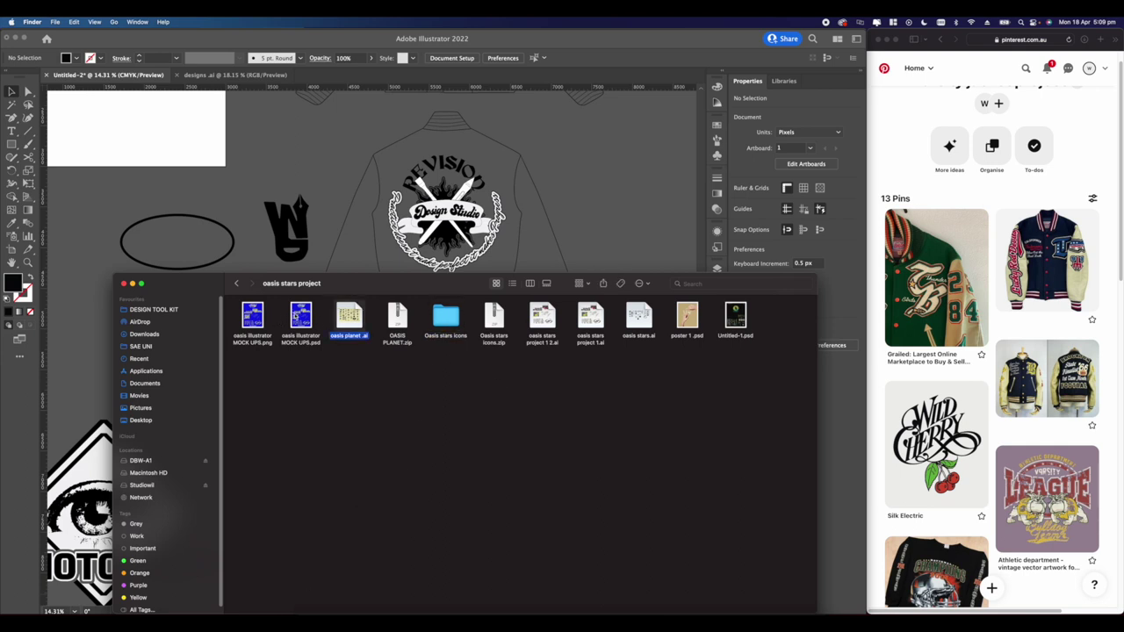
{"action": "left_click", "coordinate": [295, 317]}
{"action": "left_click", "coordinate": [542, 316]}
{"action": "left_click", "coordinate": [649, 326]}
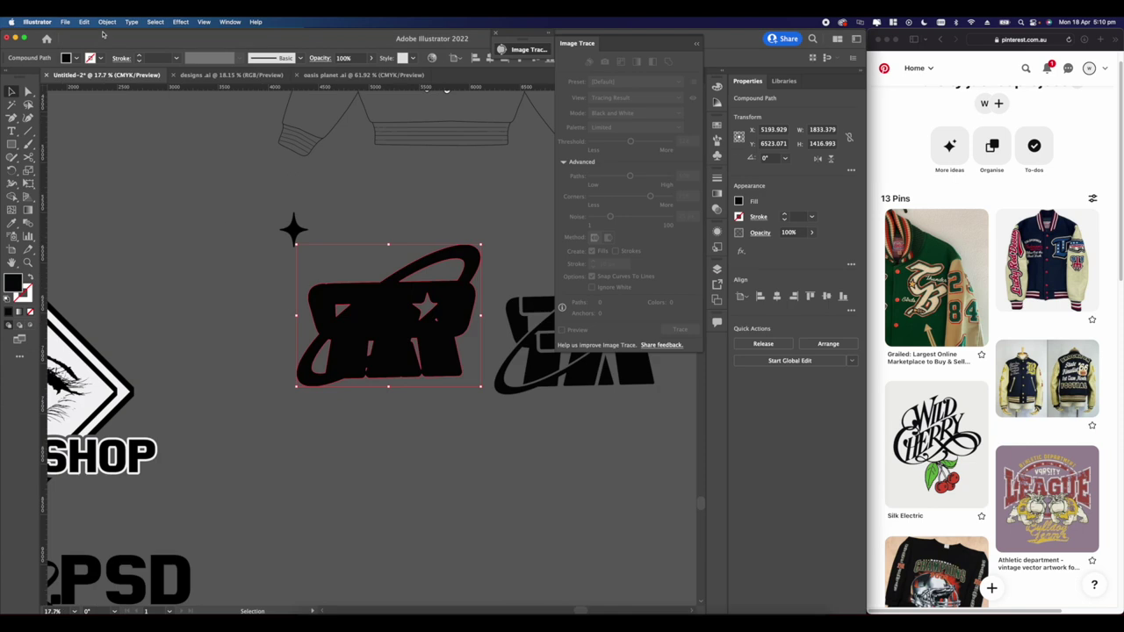
Step: Offset the ER logo's black backing shape by 30 px with round joins and unite the offset shape
{"action": "left_click", "coordinate": [107, 21]}
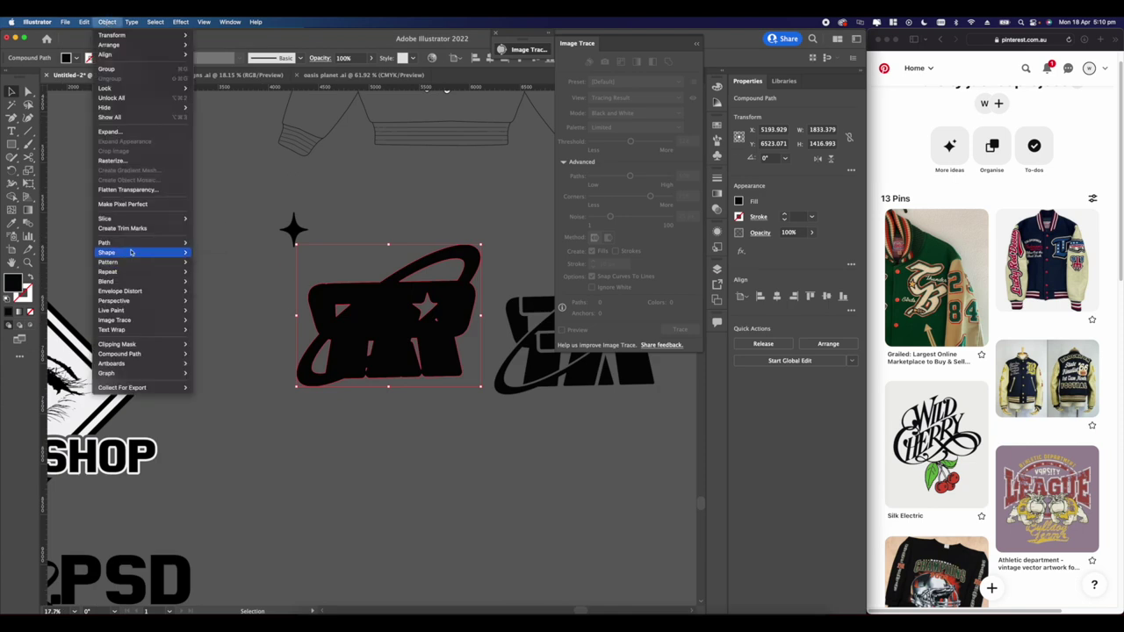
{"action": "mouse_move", "coordinate": [141, 242]}
{"action": "left_click", "coordinate": [231, 277]}
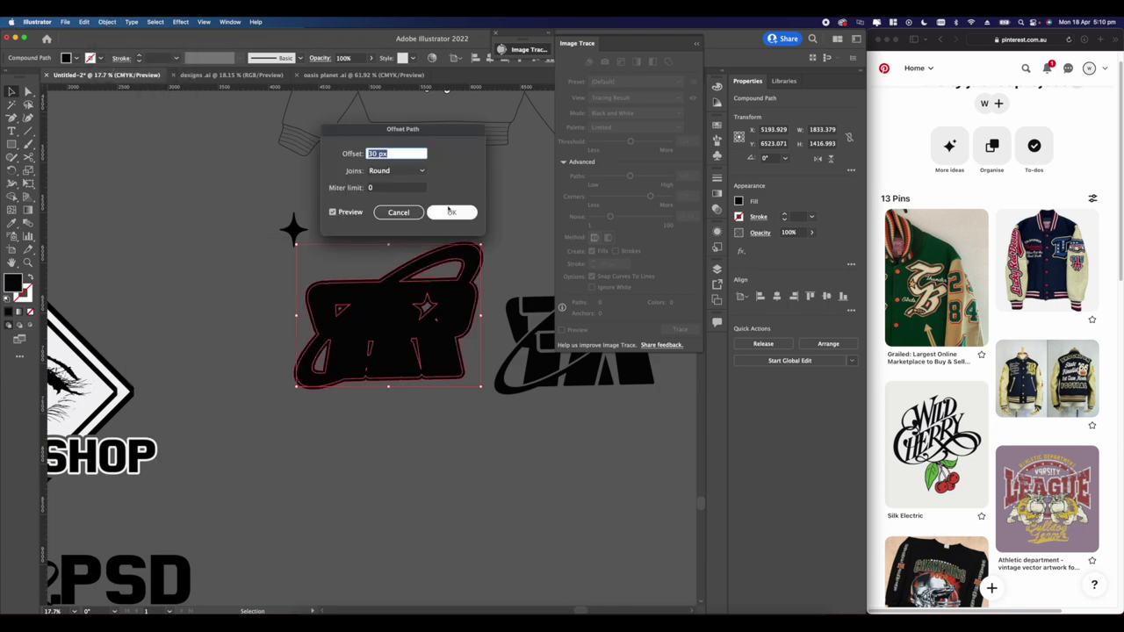
{"action": "left_click", "coordinate": [450, 211]}
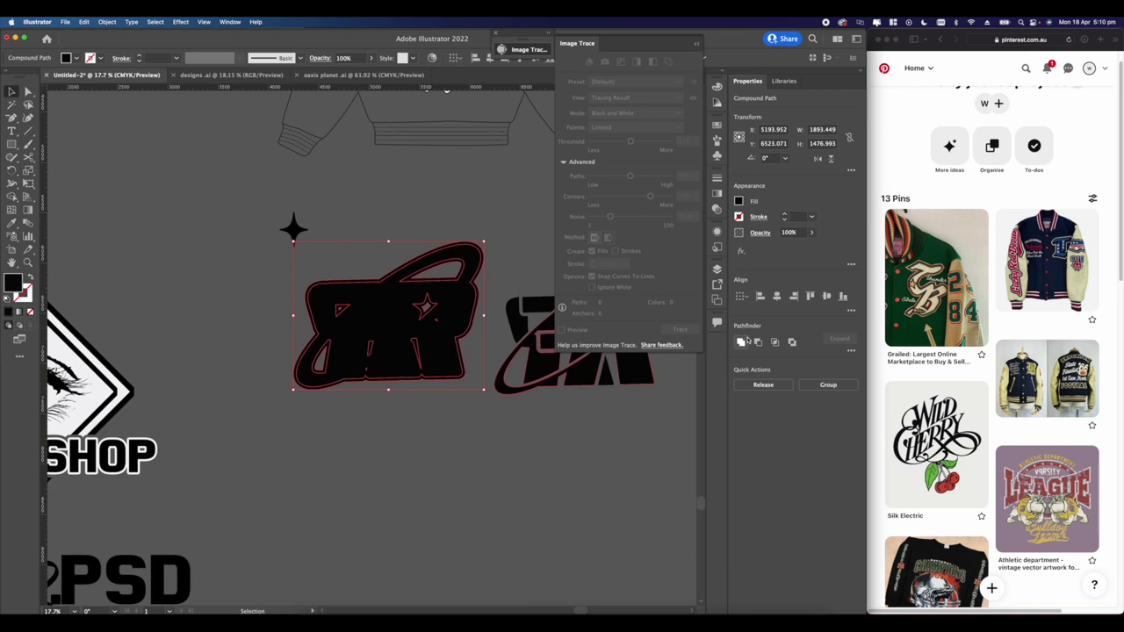
{"action": "left_click", "coordinate": [742, 342]}
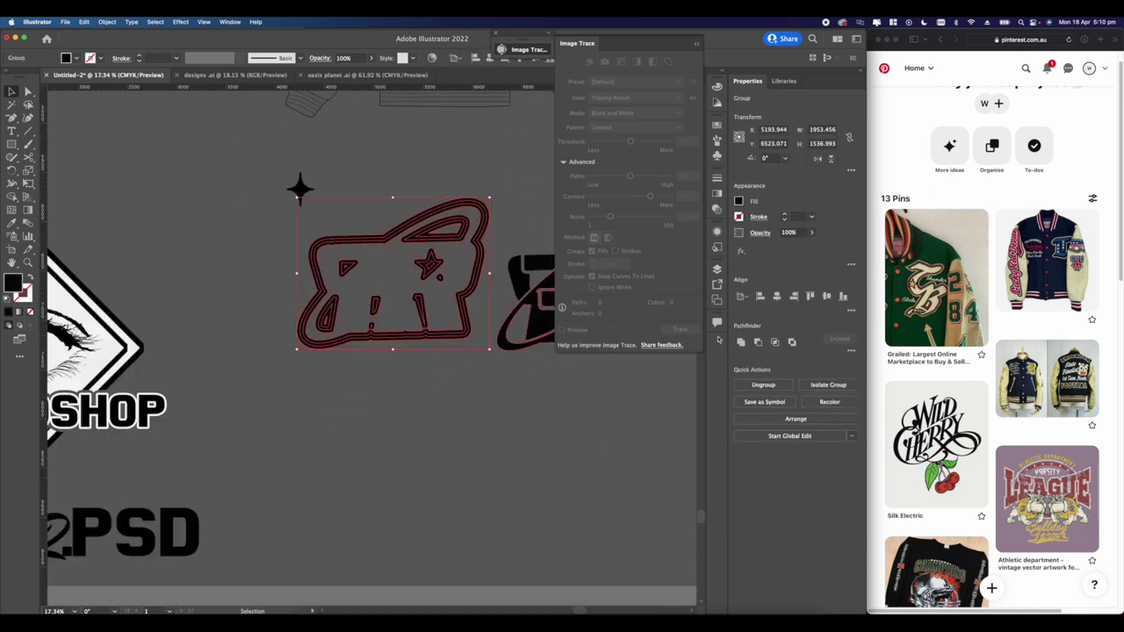
{"action": "scroll", "coordinate": [391, 313], "scroll_direction": "up", "scroll_amount": 2}
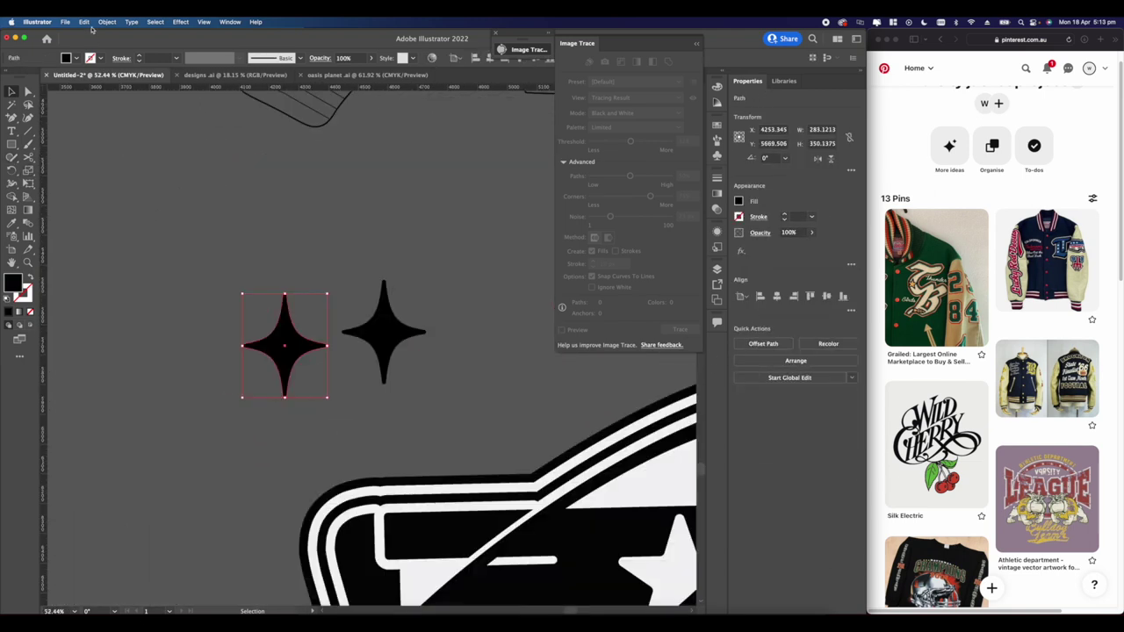
Step: Apply Offset Path to the selected four-pointed star beside the ER logo
{"action": "left_click", "coordinate": [107, 21]}
{"action": "mouse_move", "coordinate": [140, 243]}
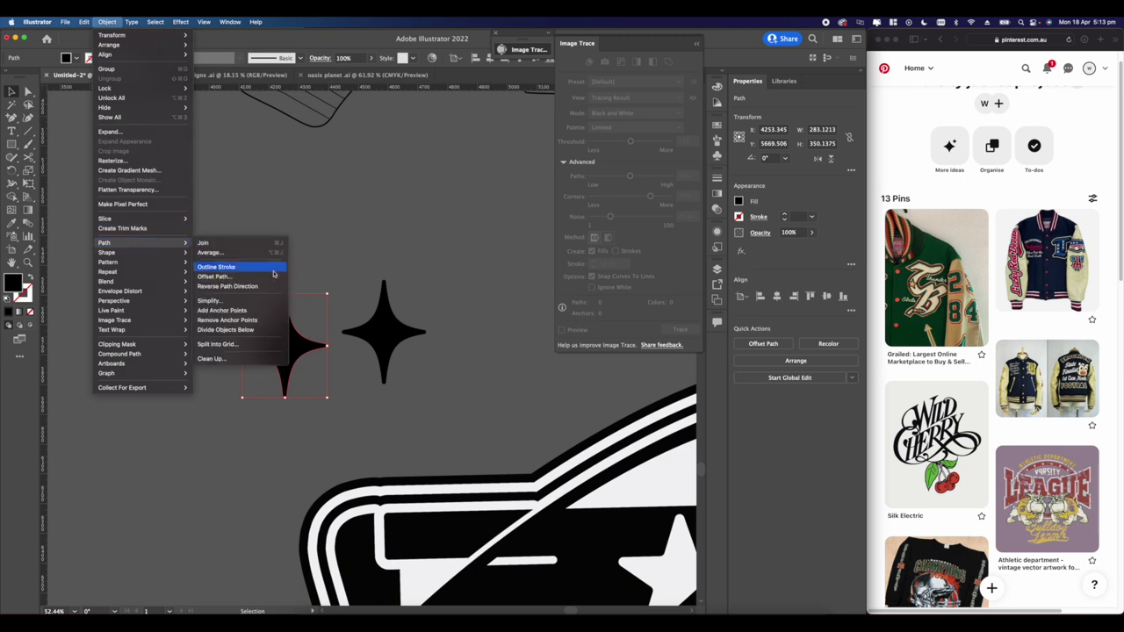
{"action": "left_click", "coordinate": [230, 271]}
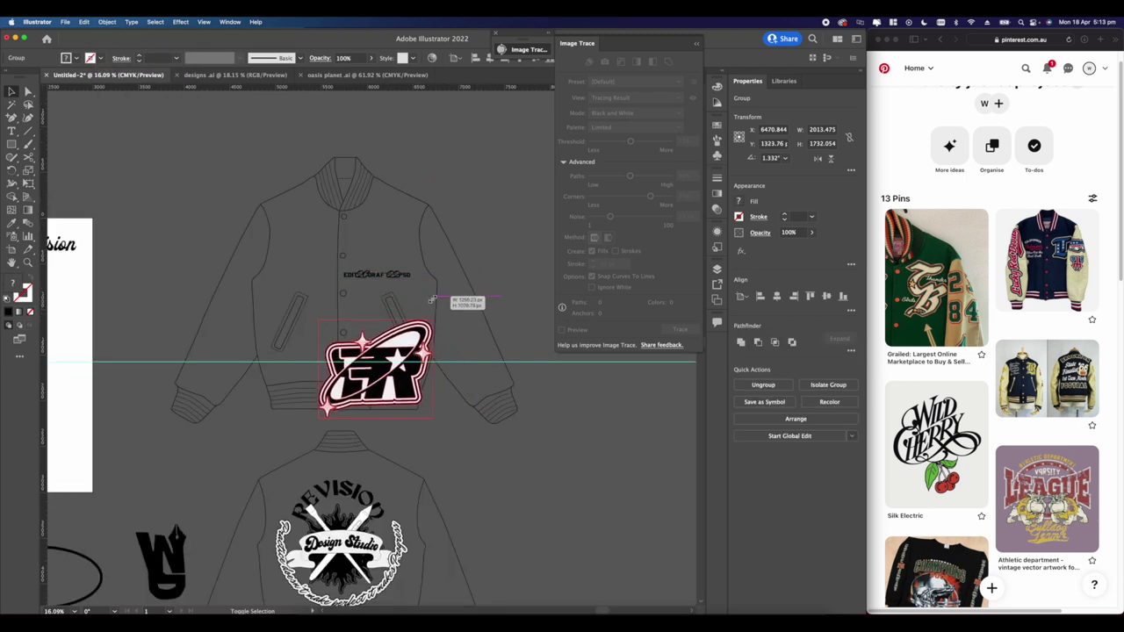
Step: Scale the outlined ER logo with stars to about 711 px wide and place it above the EDIT20DRAFT22PSD lettering on the front jacket's chest
{"action": "left_click_drag", "start_coordinate": [448, 294], "coordinate": [405, 225]}
{"action": "scroll", "coordinate": [408, 211], "scroll_direction": "up", "scroll_amount": 5}
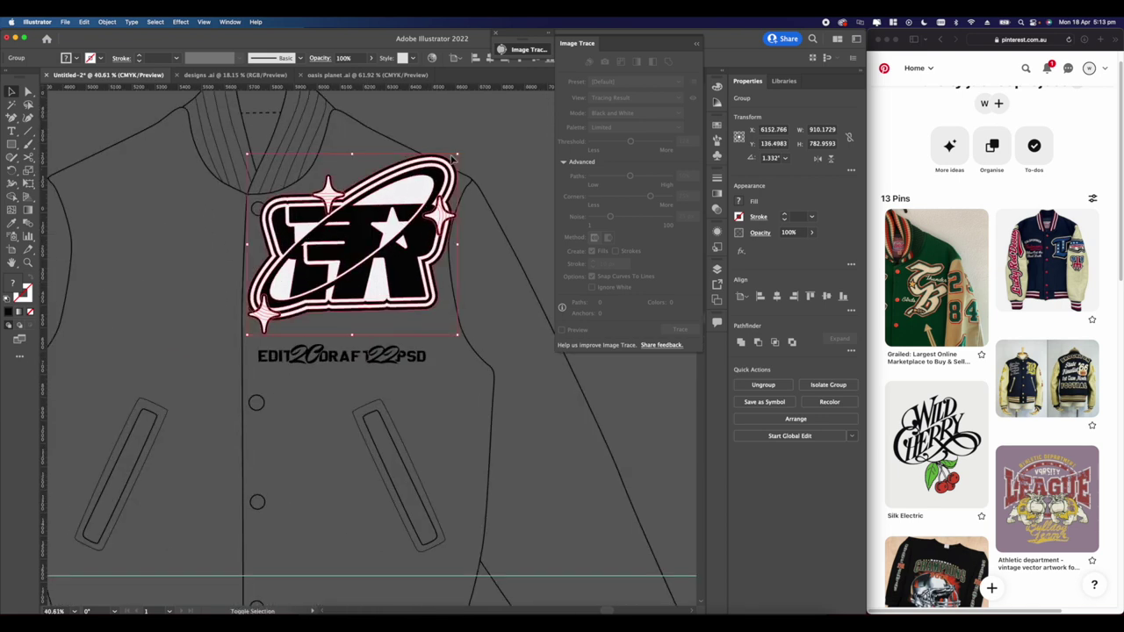
{"action": "left_click_drag", "start_coordinate": [457, 156], "coordinate": [409, 195]}
{"action": "left_click_drag", "start_coordinate": [346, 242], "coordinate": [367, 264]}
{"action": "scroll", "coordinate": [394, 237], "scroll_direction": "down", "scroll_amount": 5}
{"action": "scroll", "coordinate": [374, 253], "scroll_direction": "up", "scroll_amount": 6}
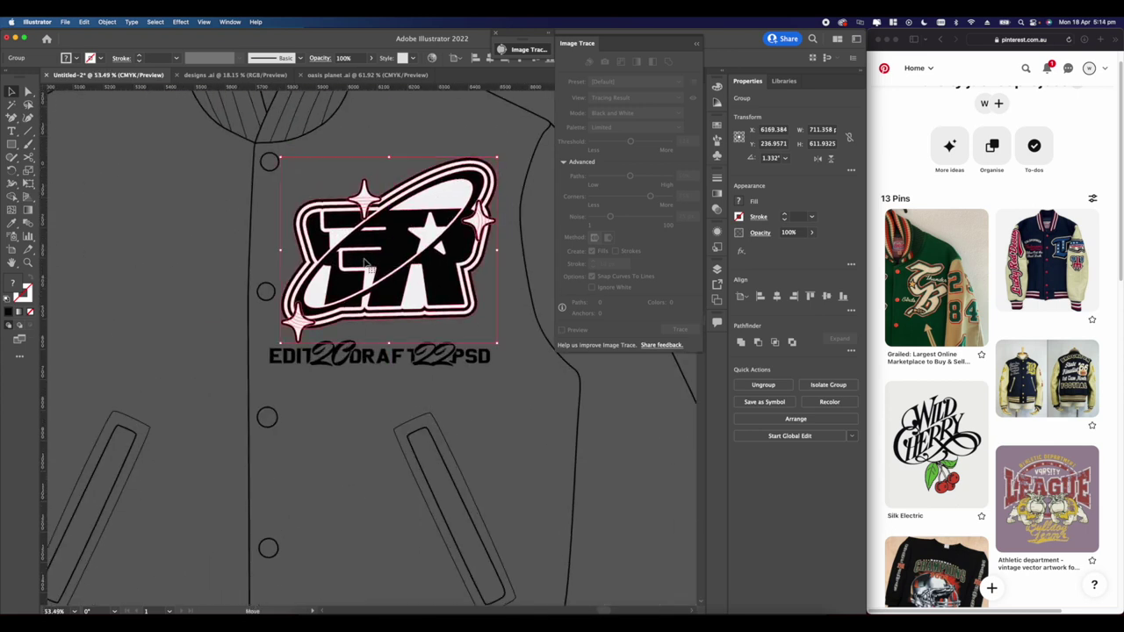
{"action": "scroll", "coordinate": [367, 261], "scroll_direction": "down", "scroll_amount": 7}
{"action": "left_click", "coordinate": [431, 301]}
{"action": "scroll", "coordinate": [381, 322], "scroll_direction": "up", "scroll_amount": 4}
{"action": "left_click_drag", "start_coordinate": [356, 336], "coordinate": [404, 321]}
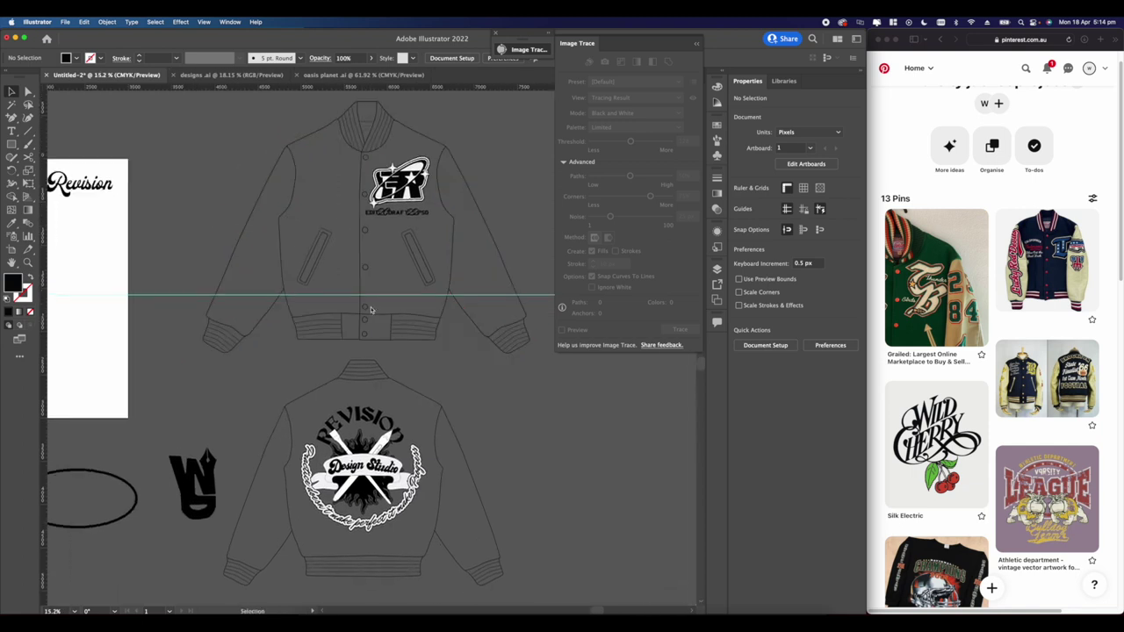
Step: Trace the placed Adobe Illustrator 88 image in black and white with paths 100%, noise 1 px and white ignored, and expand its object and fill
{"action": "scroll", "coordinate": [370, 309], "scroll_direction": "up", "scroll_amount": 3}
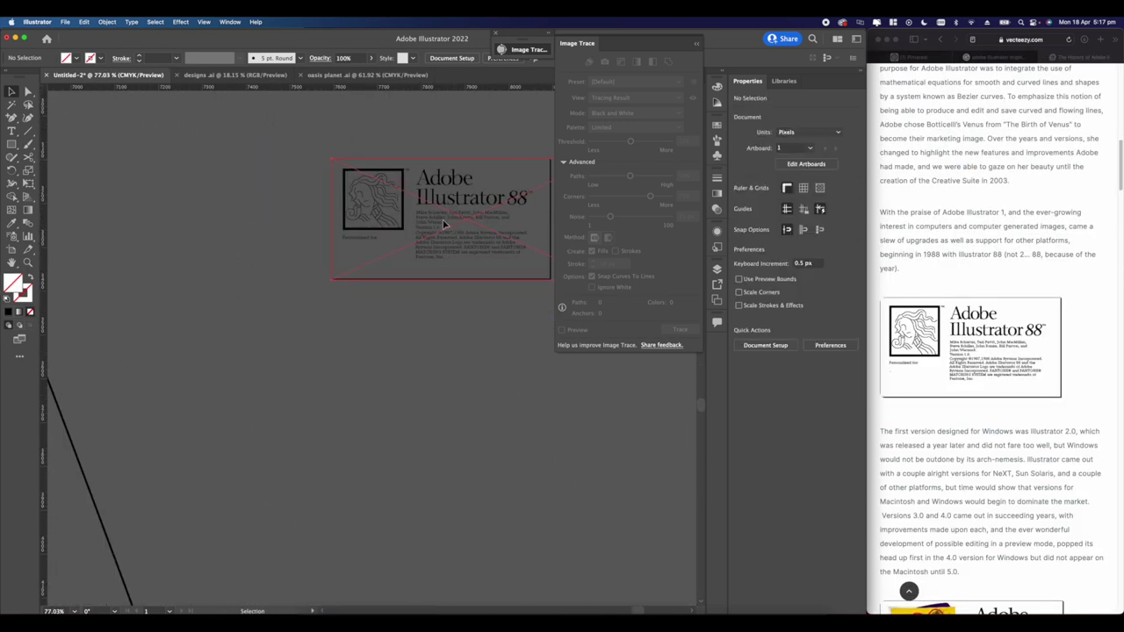
{"action": "left_click", "coordinate": [445, 225]}
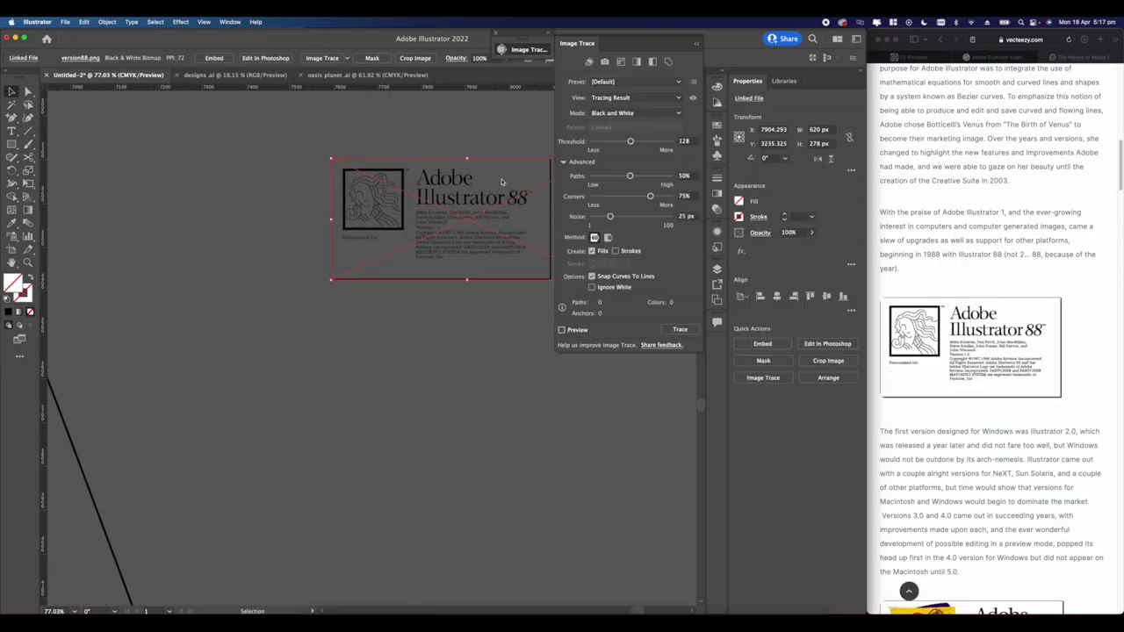
{"action": "scroll", "coordinate": [484, 182], "scroll_direction": "up", "scroll_amount": 5}
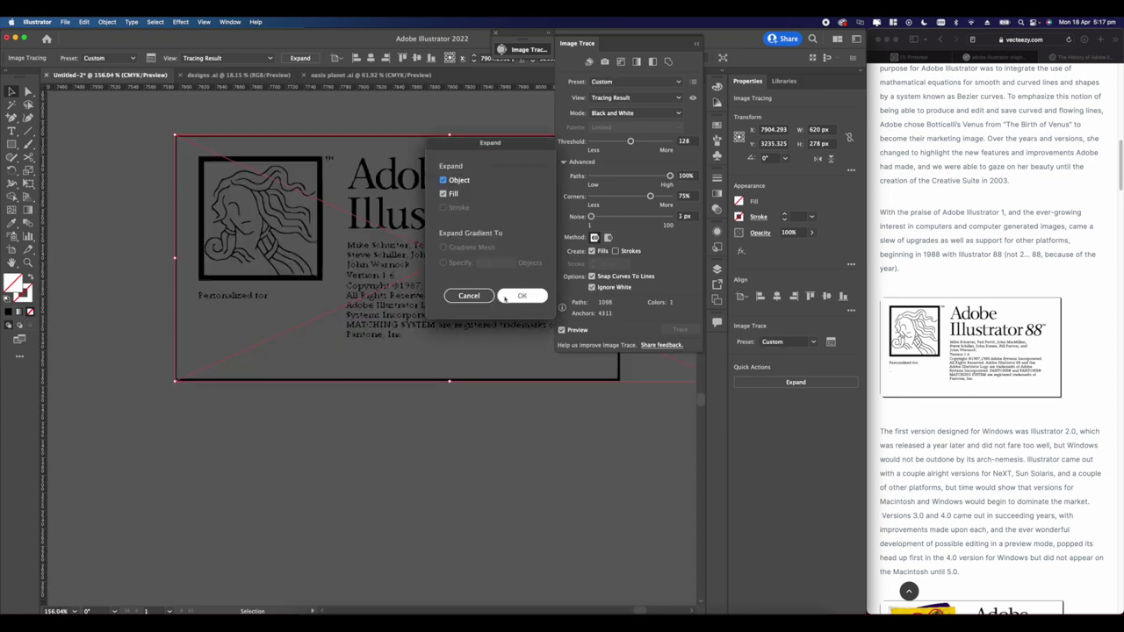
{"action": "left_click", "coordinate": [506, 298]}
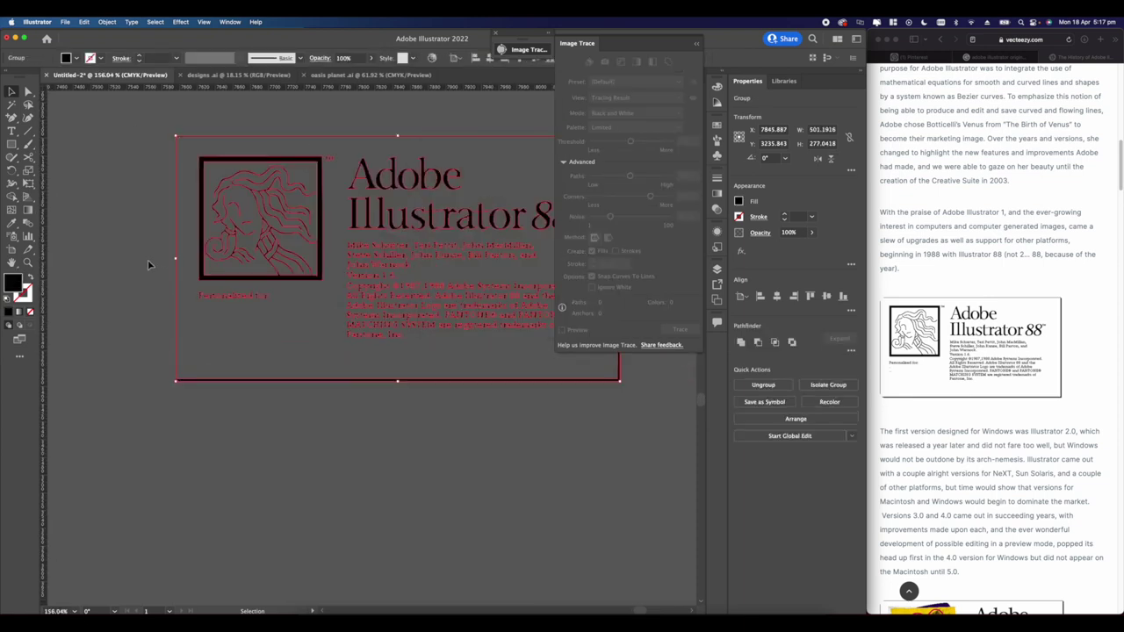
{"action": "left_click", "coordinate": [114, 224]}
Step: Fill the open gaps between the hair strands of the traced Venus portrait with white, using the Shape Builder
{"action": "left_click", "coordinate": [27, 104]}
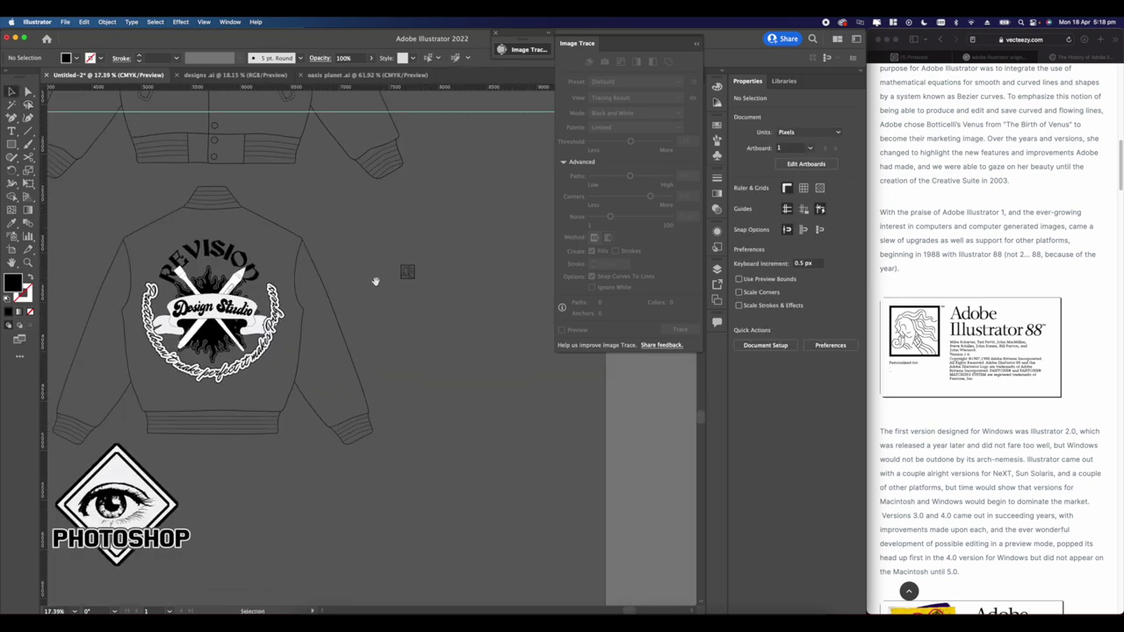
{"action": "mouse_move", "coordinate": [375, 281]}
{"action": "left_mouse_down"}
{"action": "mouse_move", "coordinate": [427, 259]}
{"action": "mouse_move", "coordinate": [382, 448]}
{"action": "mouse_move", "coordinate": [327, 476]}
{"action": "left_mouse_up"}
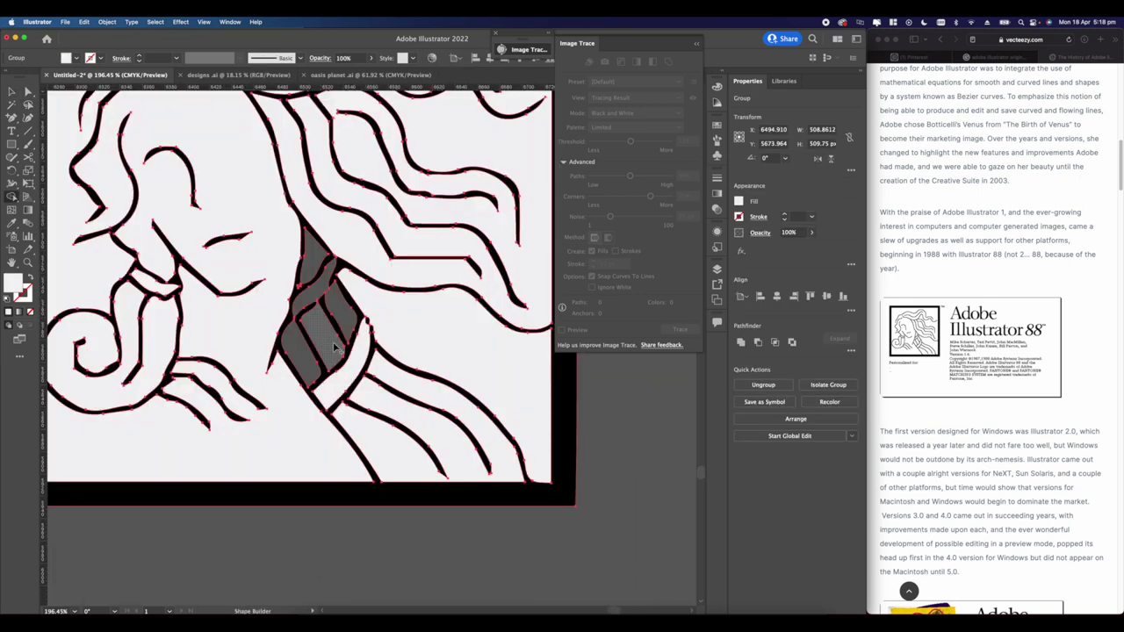
{"action": "left_click", "coordinate": [333, 347]}
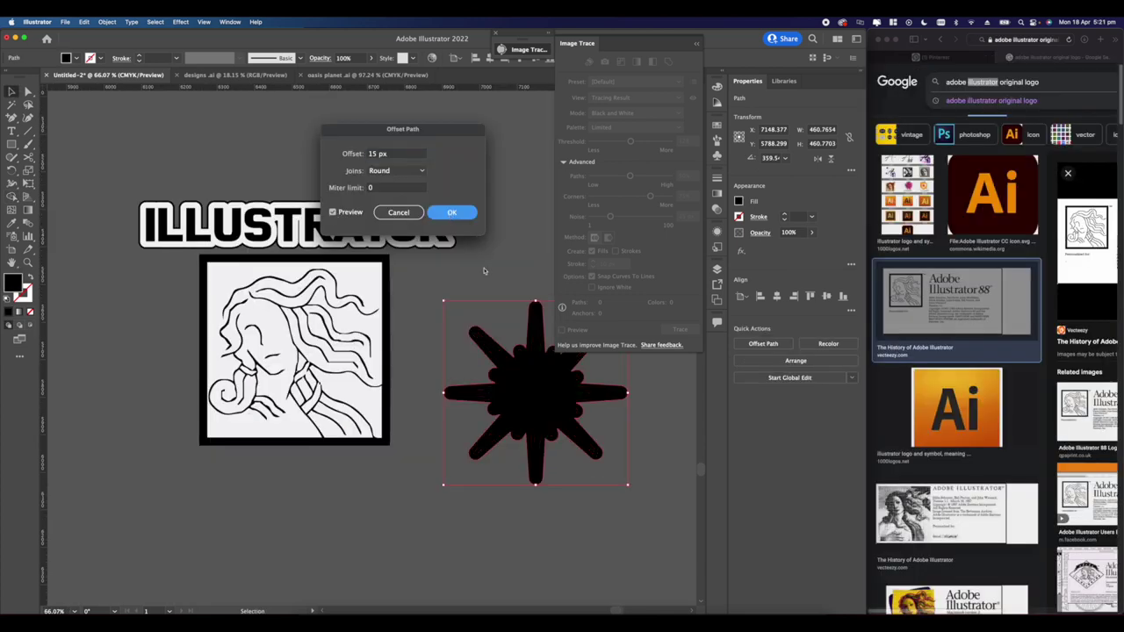
Step: Offset the starburst beside the Illustrator portrait by 15 px with round joins, and offset its black outline by 5 px
{"action": "key", "text": "Return"}
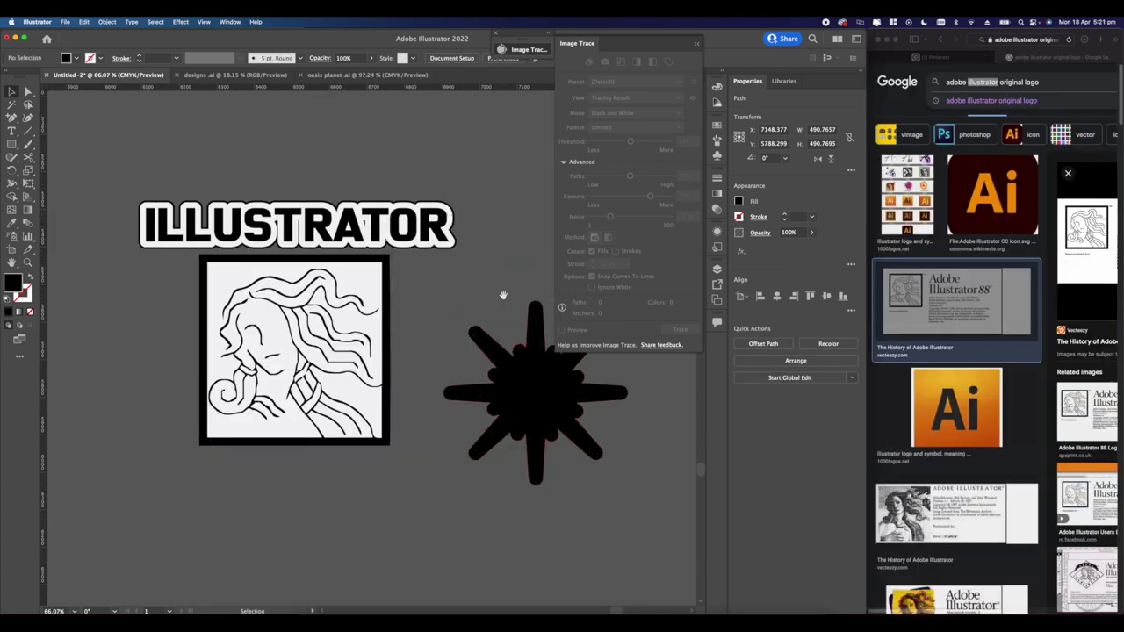
{"action": "scroll", "coordinate": [407, 294], "scroll_direction": "up", "scroll_amount": 3}
{"action": "left_click_drag", "start_coordinate": [406, 292], "coordinate": [383, 245]}
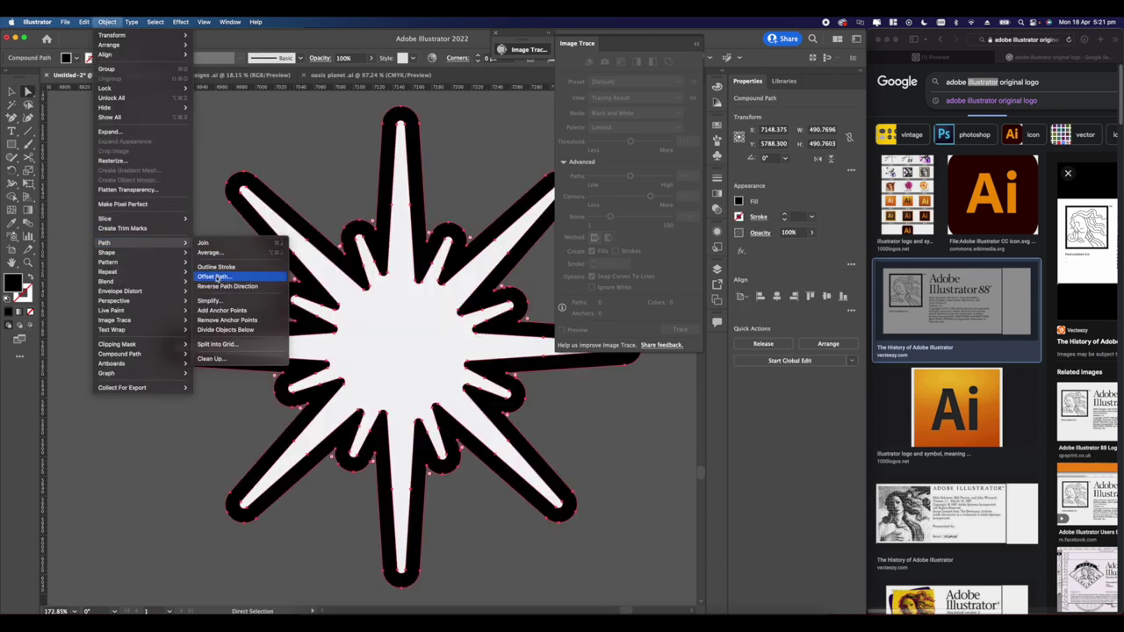
{"action": "left_click", "coordinate": [215, 276]}
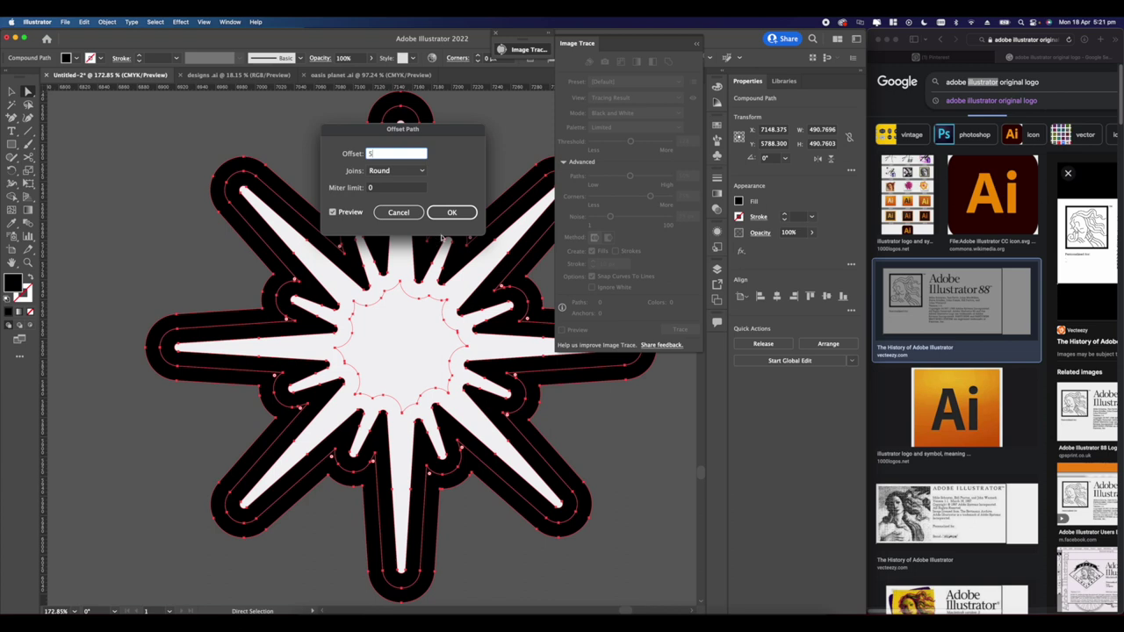
{"action": "left_click", "coordinate": [451, 211]}
{"action": "left_click", "coordinate": [316, 175]}
{"action": "scroll", "coordinate": [313, 213], "scroll_direction": "up", "scroll_amount": 3}
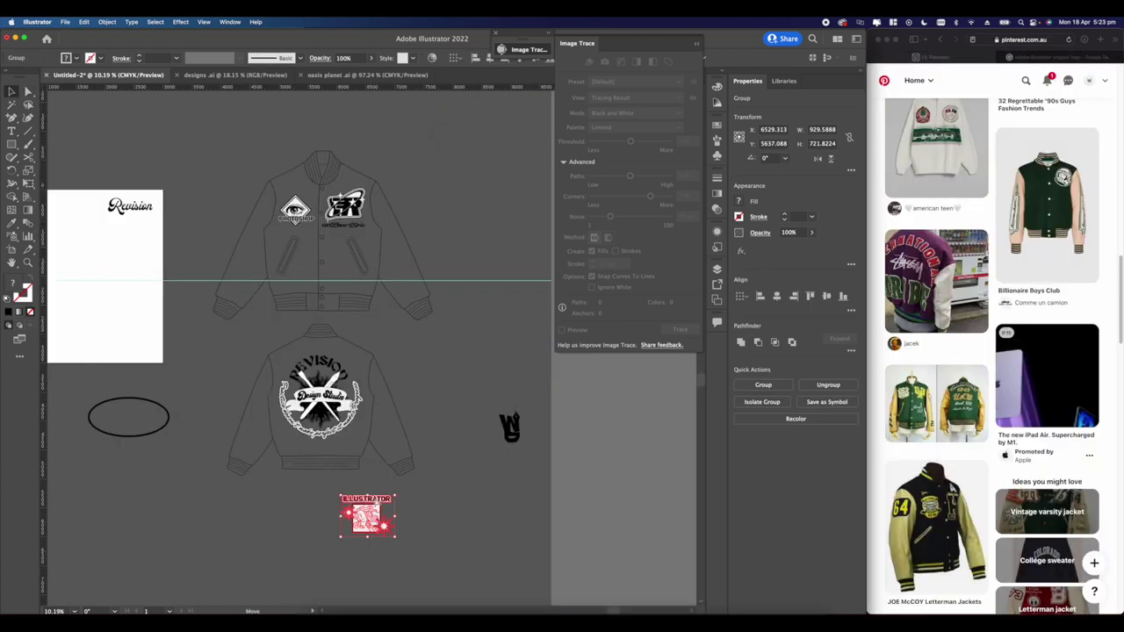
Step: Move the Illustrator portrait patch with its starbursts onto the lower body of the front jacket, beside the pocket
{"action": "left_click_drag", "start_coordinate": [366, 519], "coordinate": [365, 316]}
{"action": "scroll", "coordinate": [384, 260], "scroll_direction": "up", "scroll_amount": 3}
{"action": "scroll", "coordinate": [307, 257], "scroll_direction": "up", "scroll_amount": 5}
{"action": "left_click_drag", "start_coordinate": [484, 328], "coordinate": [412, 328]}
{"action": "scroll", "coordinate": [411, 329], "scroll_direction": "down", "scroll_amount": 3}
{"action": "scroll", "coordinate": [412, 329], "scroll_direction": "down", "scroll_amount": 2}
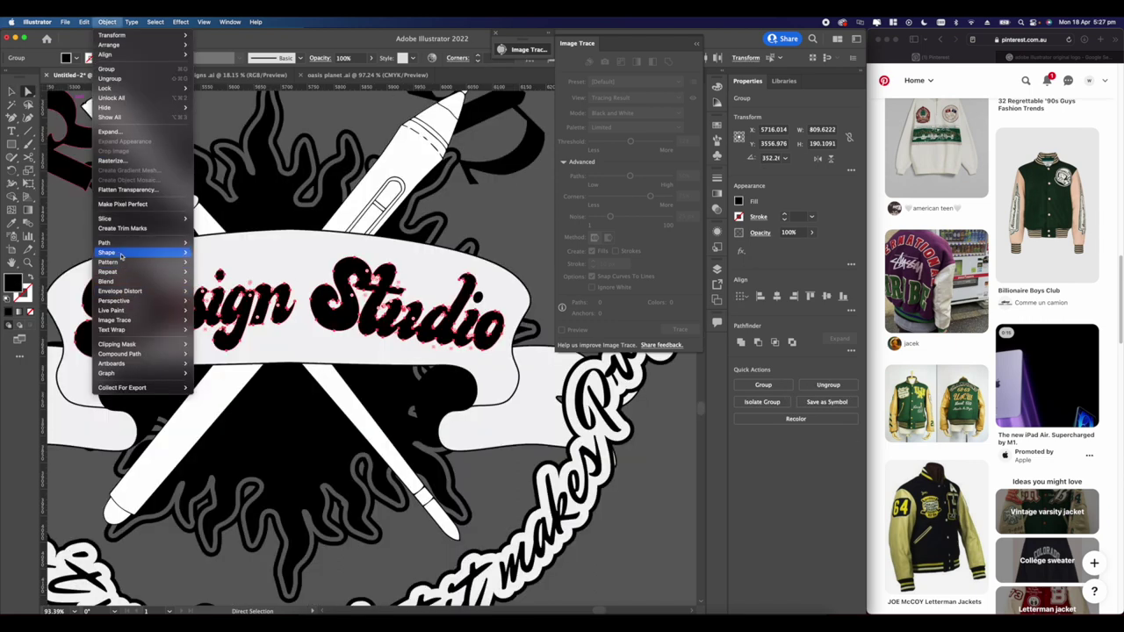
Step: Offset the Design Studio lettering on the back emblem's banner by 10 px with round joins, comparing it with and without preview
{"action": "mouse_move", "coordinate": [143, 249]}
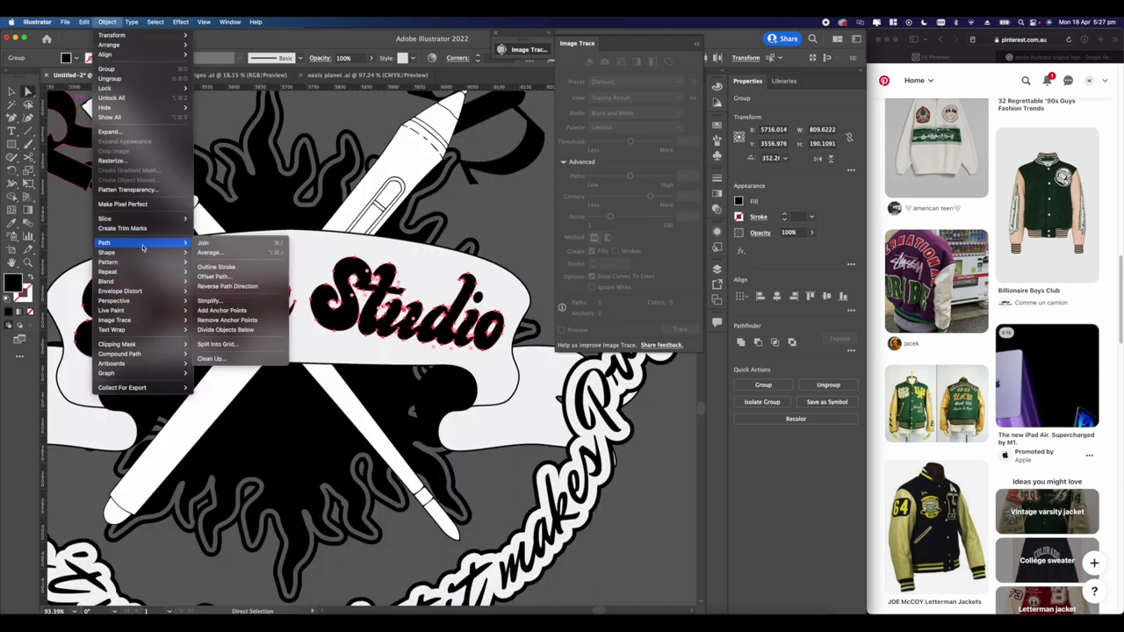
{"action": "left_click", "coordinate": [215, 277]}
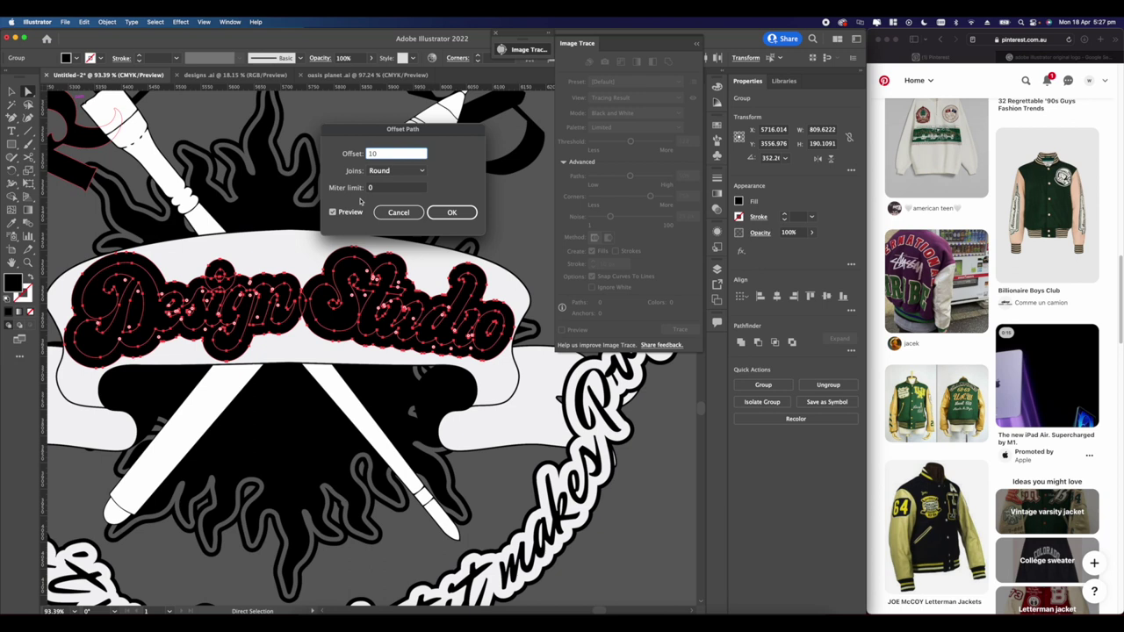
{"action": "type", "text": "10"}
{"action": "left_click", "coordinate": [333, 212]}
{"action": "left_click", "coordinate": [333, 213]}
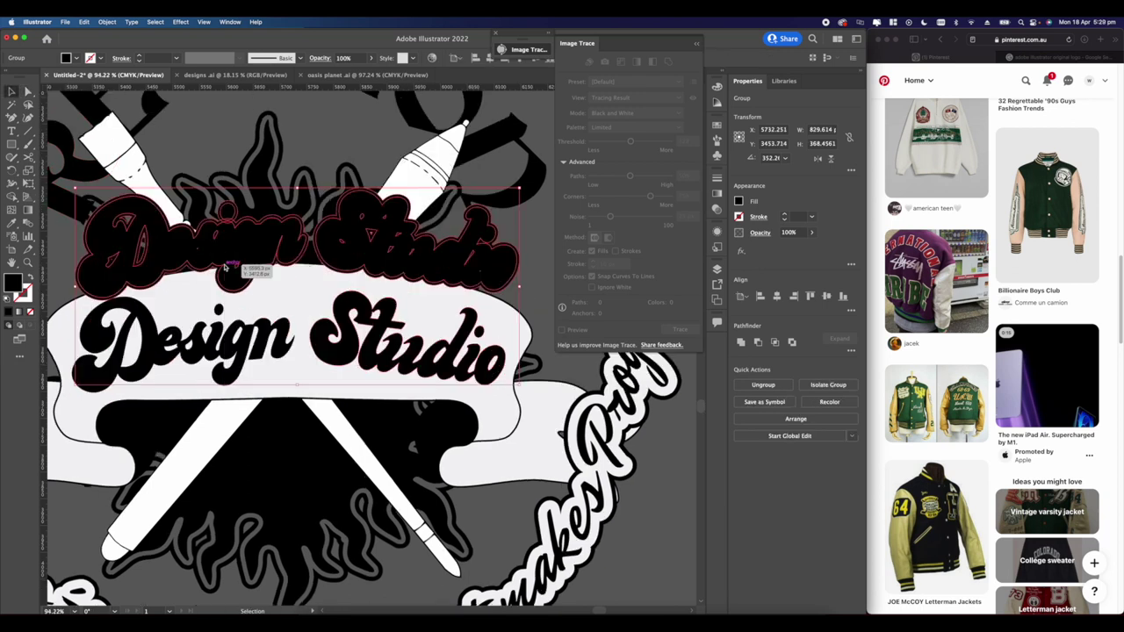
Step: Ungroup the offset Design Studio outlines and position them with the lettering on the banner
{"action": "right_click", "coordinate": [225, 265]}
{"action": "left_click", "coordinate": [243, 347]}
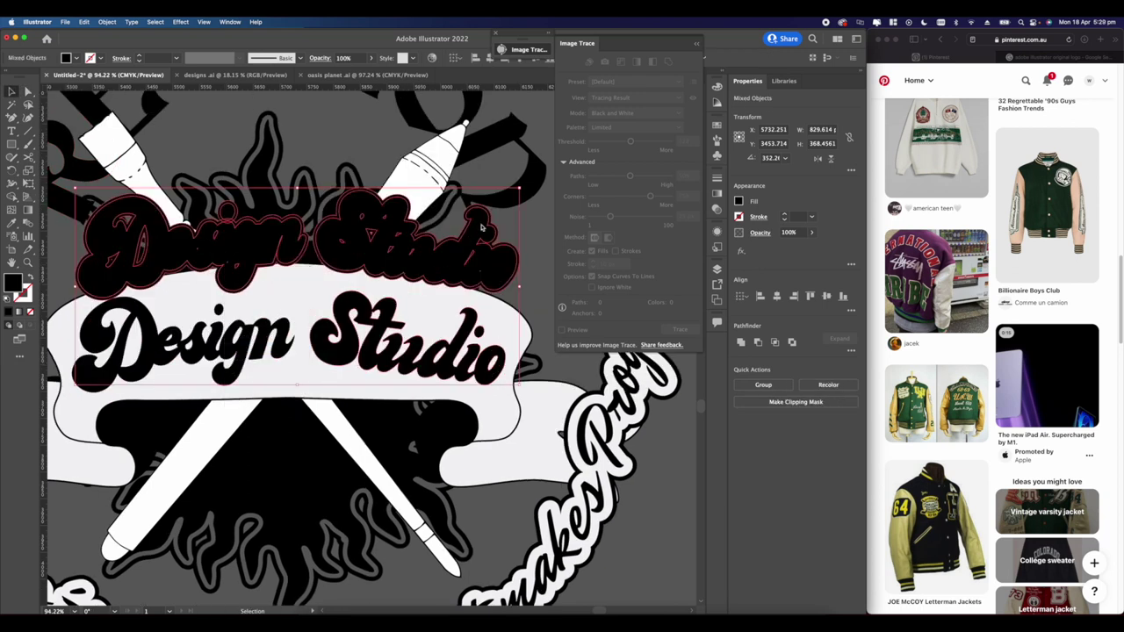
{"action": "left_click", "coordinate": [514, 233]}
{"action": "left_click", "coordinate": [277, 261]}
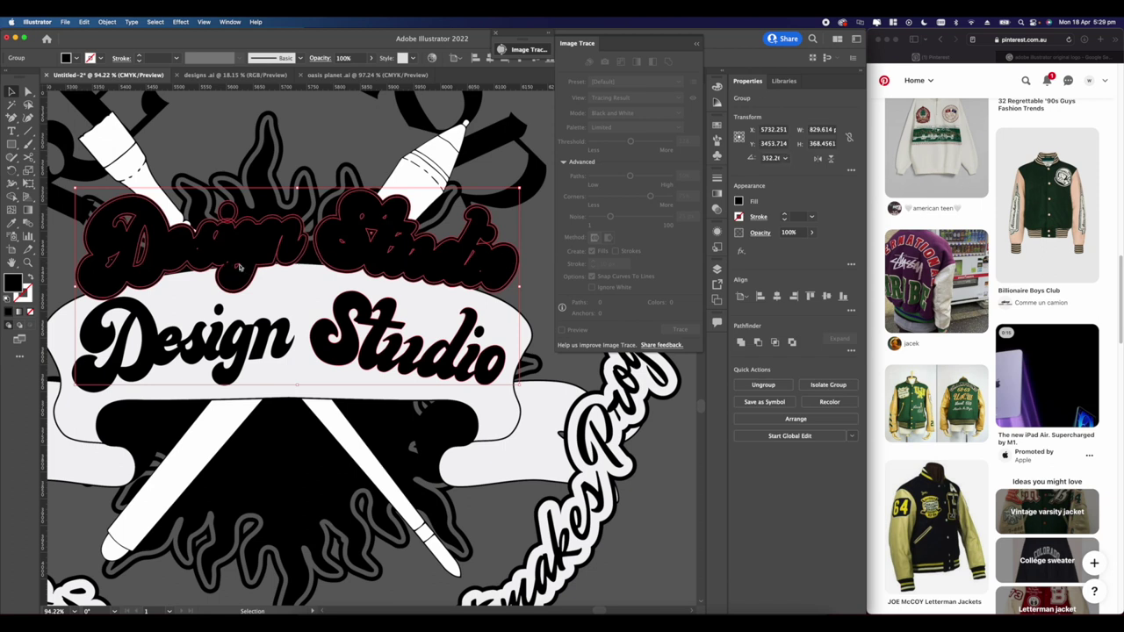
{"action": "scroll", "coordinate": [277, 261], "scroll_direction": "down", "scroll_amount": 5}
{"action": "scroll", "coordinate": [277, 263], "scroll_direction": "down", "scroll_amount": 5}
{"action": "left_click_drag", "start_coordinate": [277, 264], "coordinate": [277, 288]}
{"action": "scroll", "coordinate": [241, 275], "scroll_direction": "up", "scroll_amount": 8}
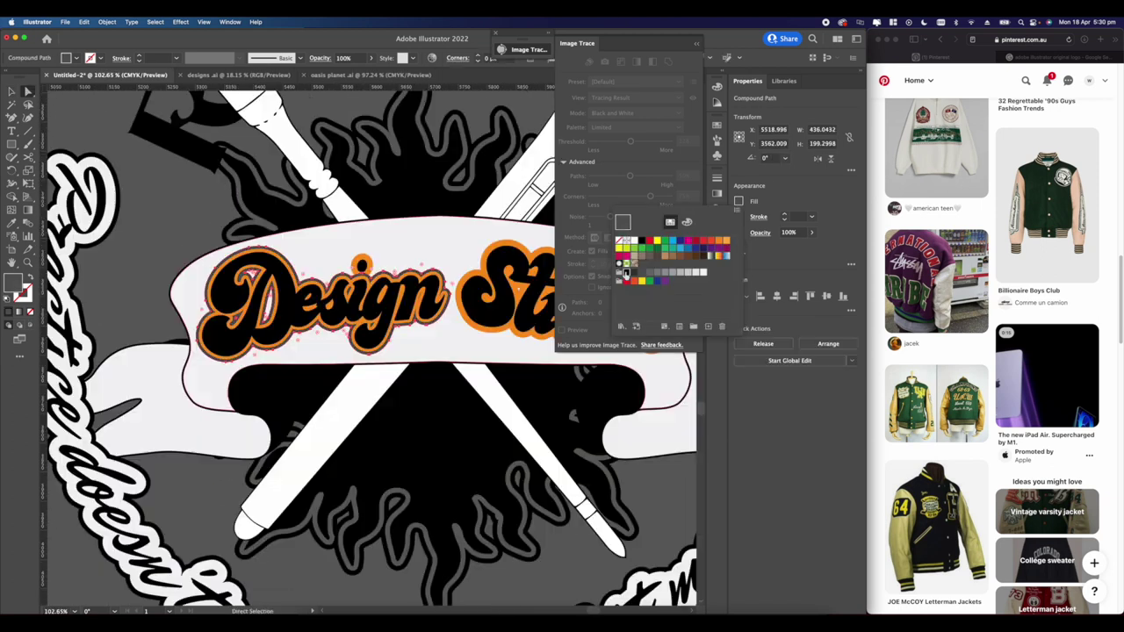
Step: Set the outer outline of the word Design to black and select the orange outline around the dot of its i
{"action": "left_click", "coordinate": [184, 230]}
{"action": "scroll", "coordinate": [185, 230], "scroll_direction": "down", "scroll_amount": 5}
{"action": "scroll", "coordinate": [215, 232], "scroll_direction": "up", "scroll_amount": 10}
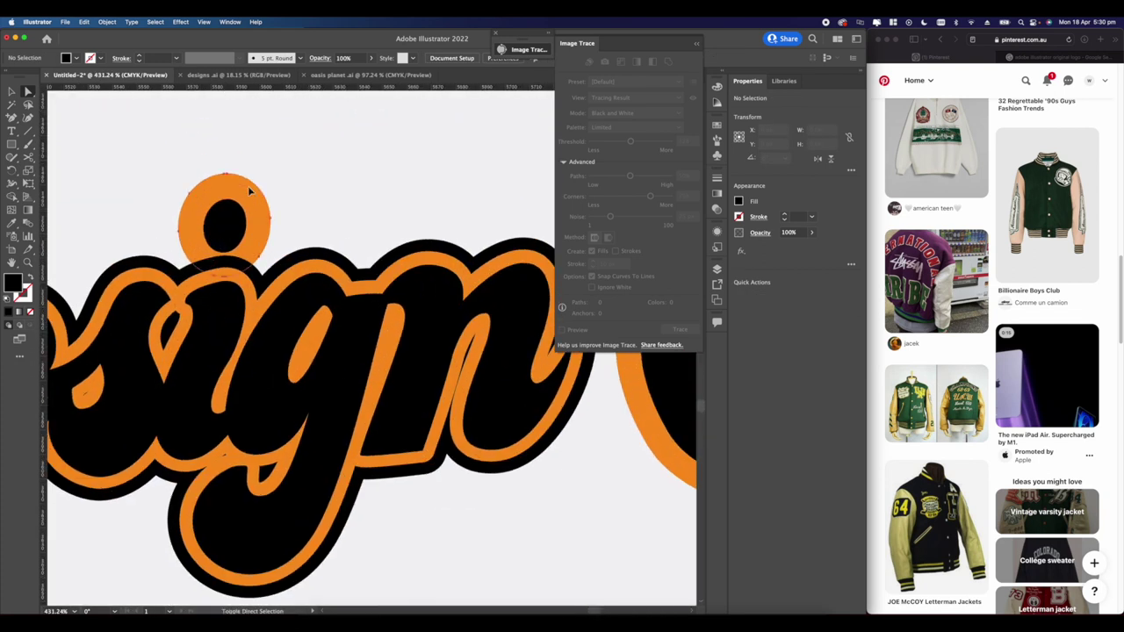
{"action": "left_click", "coordinate": [249, 191]}
{"action": "scroll", "coordinate": [249, 191], "scroll_direction": "down", "scroll_amount": 5}
{"action": "scroll", "coordinate": [329, 205], "scroll_direction": "up", "scroll_amount": 4}
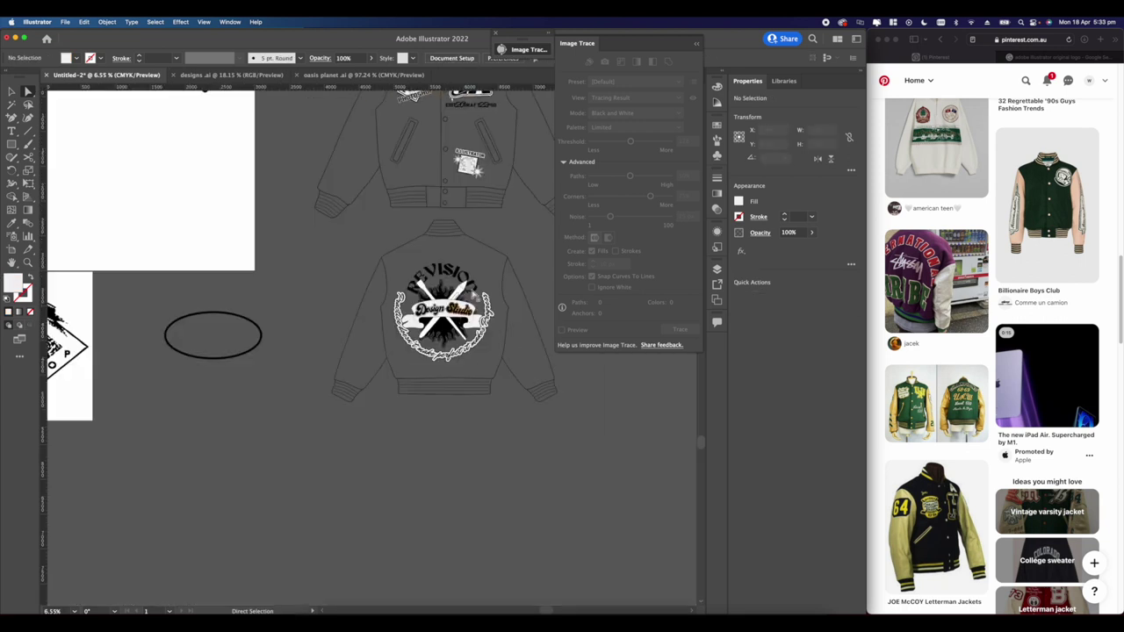
Step: Change the orange outline around the word Studio to off-white, matching the outline of Design
{"action": "scroll", "coordinate": [439, 314], "scroll_direction": "up", "scroll_amount": 12}
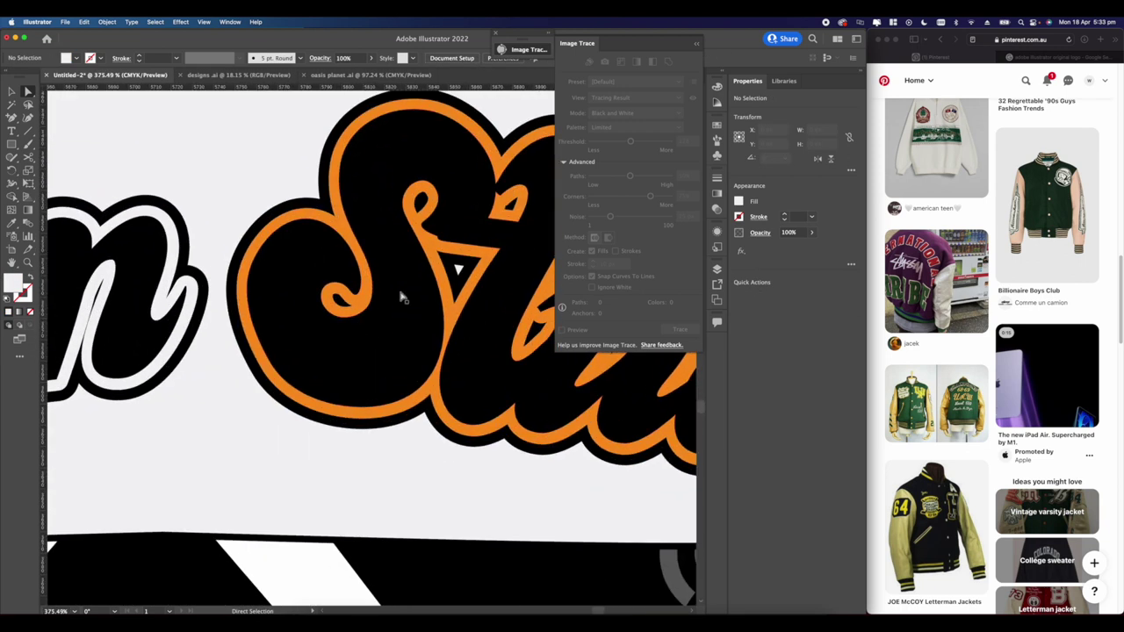
{"action": "left_click", "coordinate": [437, 263]}
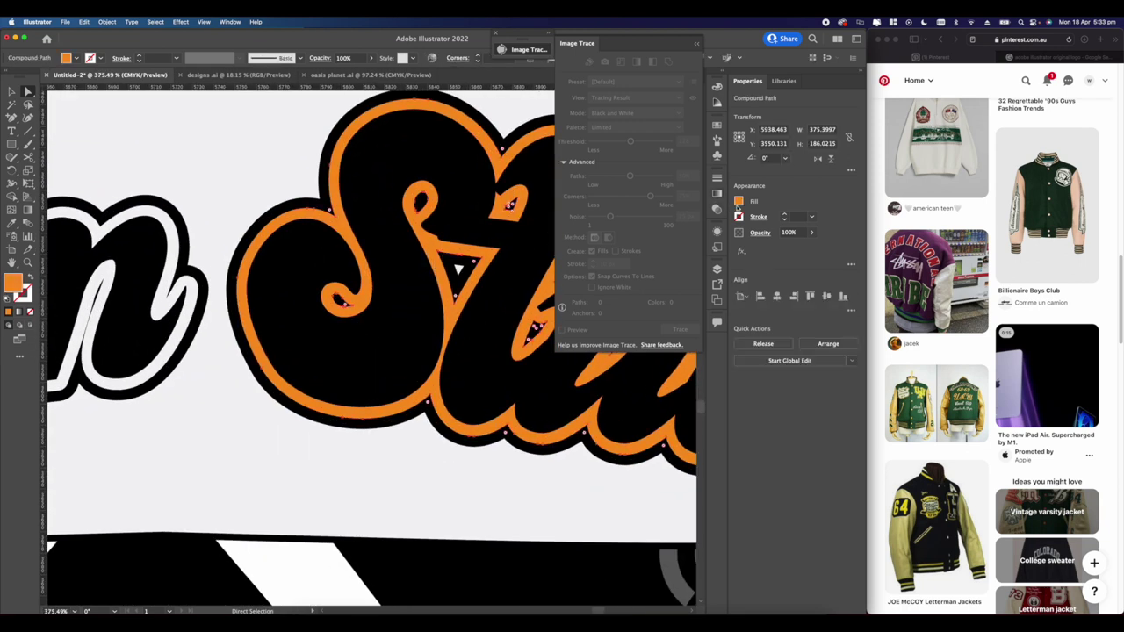
{"action": "left_click", "coordinate": [737, 206]}
{"action": "left_click", "coordinate": [679, 273]}
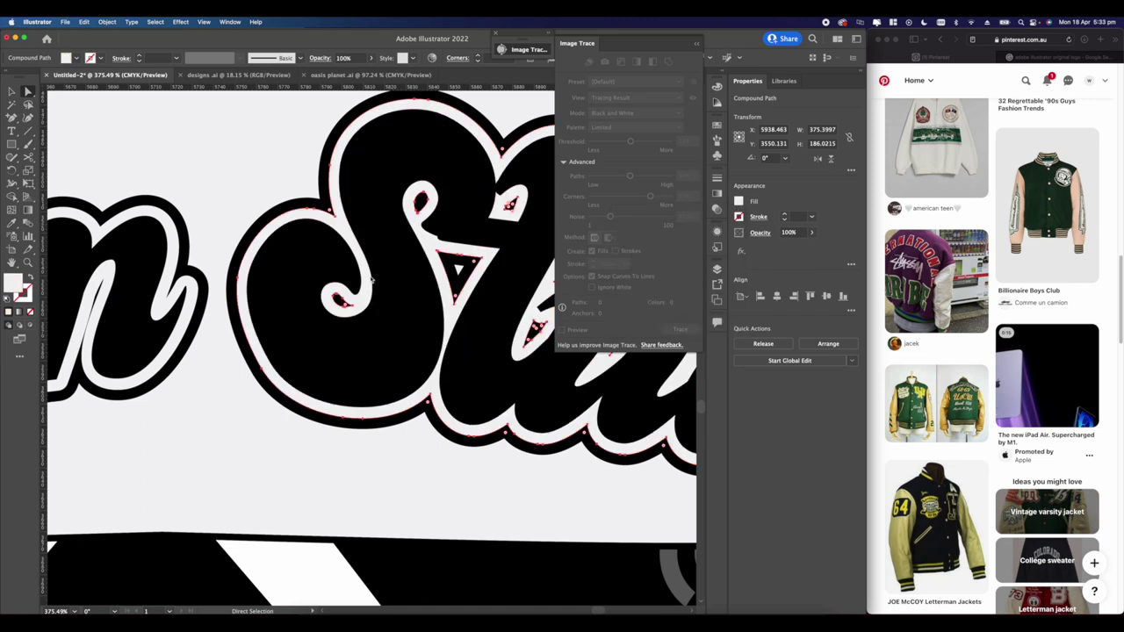
{"action": "scroll", "coordinate": [376, 281], "scroll_direction": "down", "scroll_amount": 5}
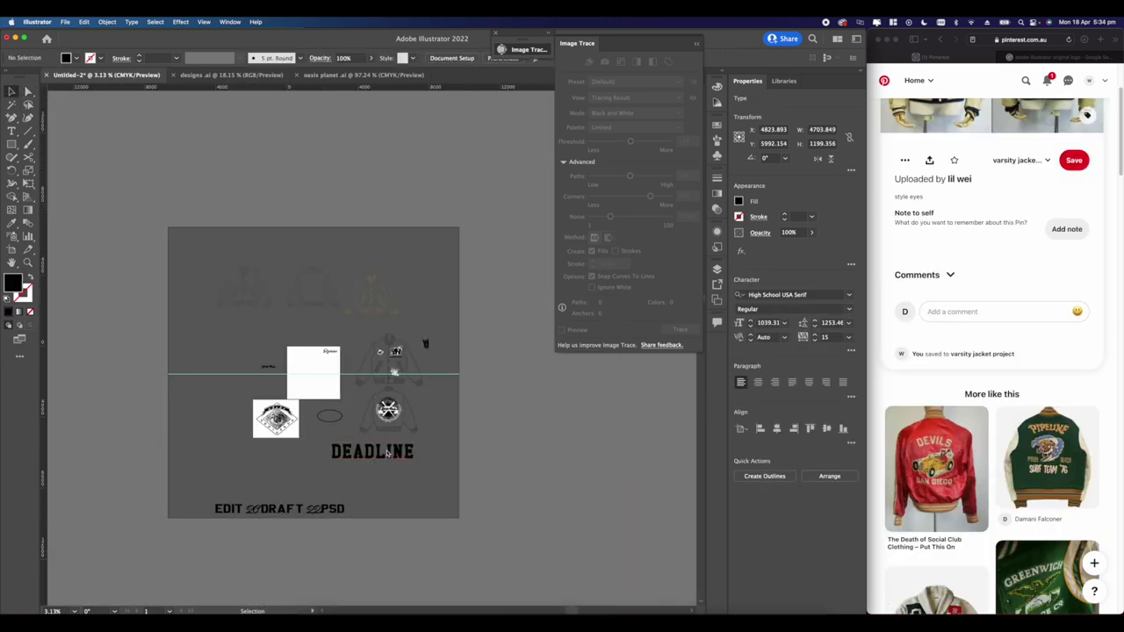
Step: Reposition the DEADLINE lettering in the empty area below and to the left of the back jacket
{"action": "scroll", "coordinate": [380, 463], "scroll_direction": "up", "scroll_amount": 3}
{"action": "scroll", "coordinate": [380, 463], "scroll_direction": "up", "scroll_amount": 1}
{"action": "left_click_drag", "start_coordinate": [383, 452], "coordinate": [329, 424]}
{"action": "scroll", "coordinate": [400, 450], "scroll_direction": "down", "scroll_amount": 5}
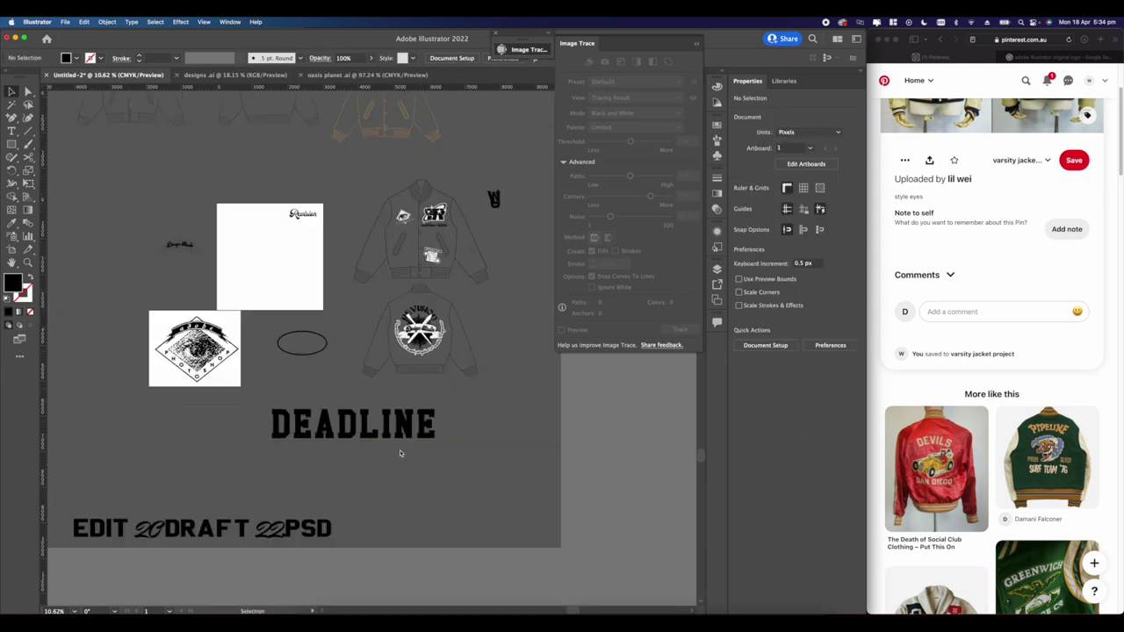
{"action": "scroll", "coordinate": [387, 451], "scroll_direction": "up", "scroll_amount": 5}
{"action": "left_click_drag", "start_coordinate": [387, 451], "coordinate": [404, 444]}
{"action": "left_click", "coordinate": [368, 420]}
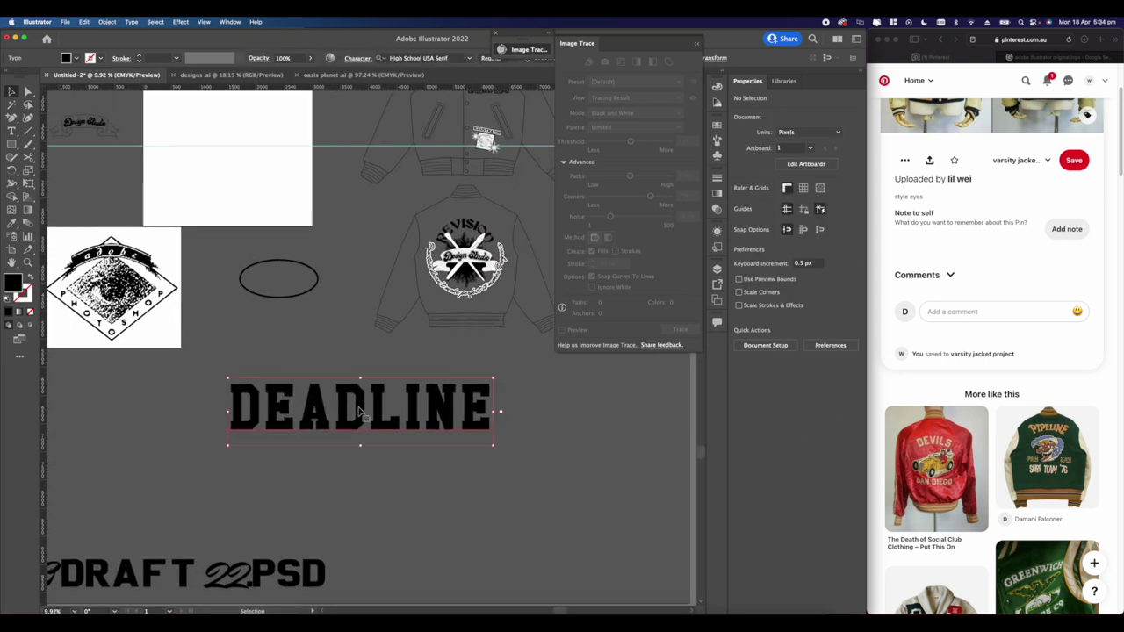
{"action": "left_click", "coordinate": [439, 459]}
Step: Delete the Adobe Photoshop eye reference image below the white artboard
{"action": "scroll", "coordinate": [351, 421], "scroll_direction": "down", "scroll_amount": 3}
{"action": "scroll", "coordinate": [350, 428], "scroll_direction": "up", "scroll_amount": 1}
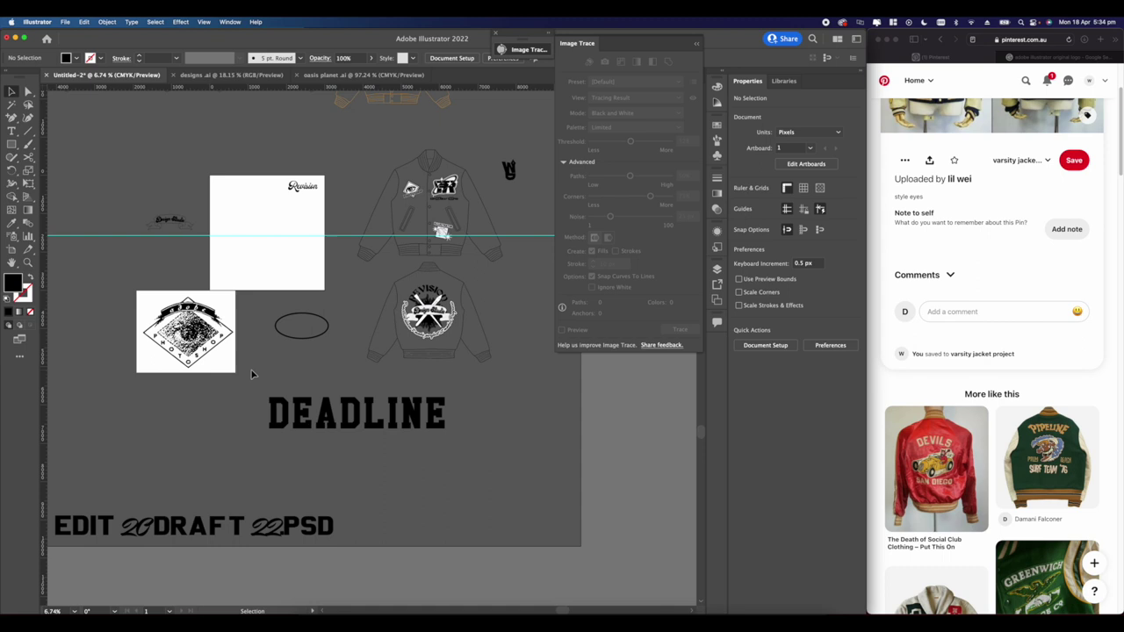
{"action": "left_click", "coordinate": [209, 351]}
{"action": "key", "text": "Delete"}
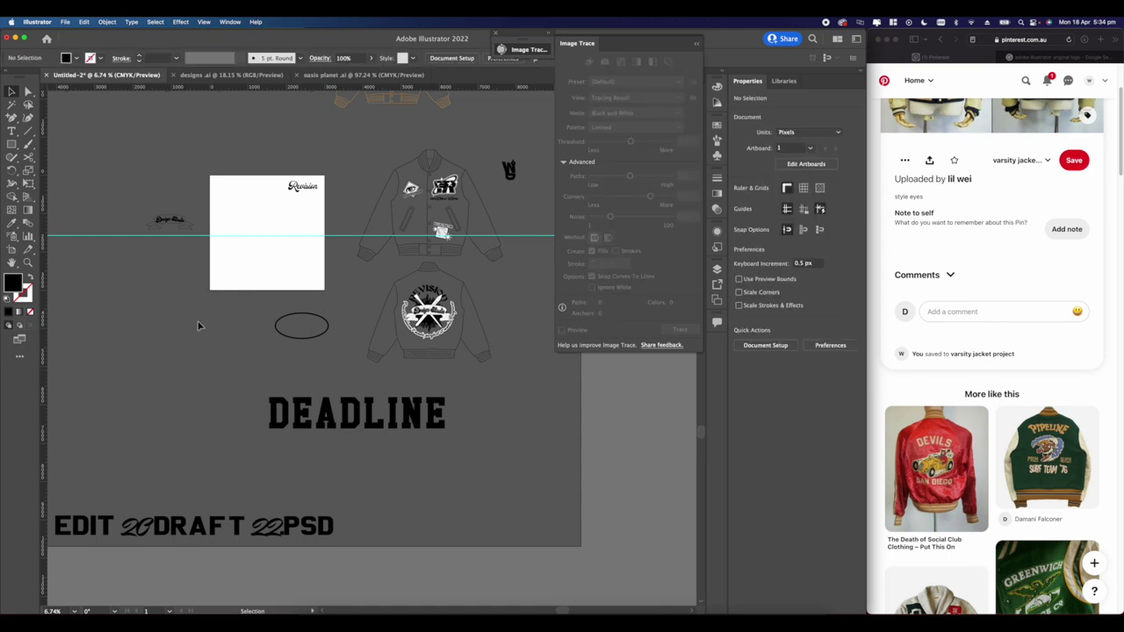
{"action": "key", "text": "Delete"}
Step: Move the DEADLINE lettering up and left into the space freed below the white artboard
{"action": "left_click_drag", "start_coordinate": [383, 423], "coordinate": [314, 390]}
{"action": "left_click", "coordinate": [210, 394]}
{"action": "scroll", "coordinate": [202, 388], "scroll_direction": "up", "scroll_amount": 5}
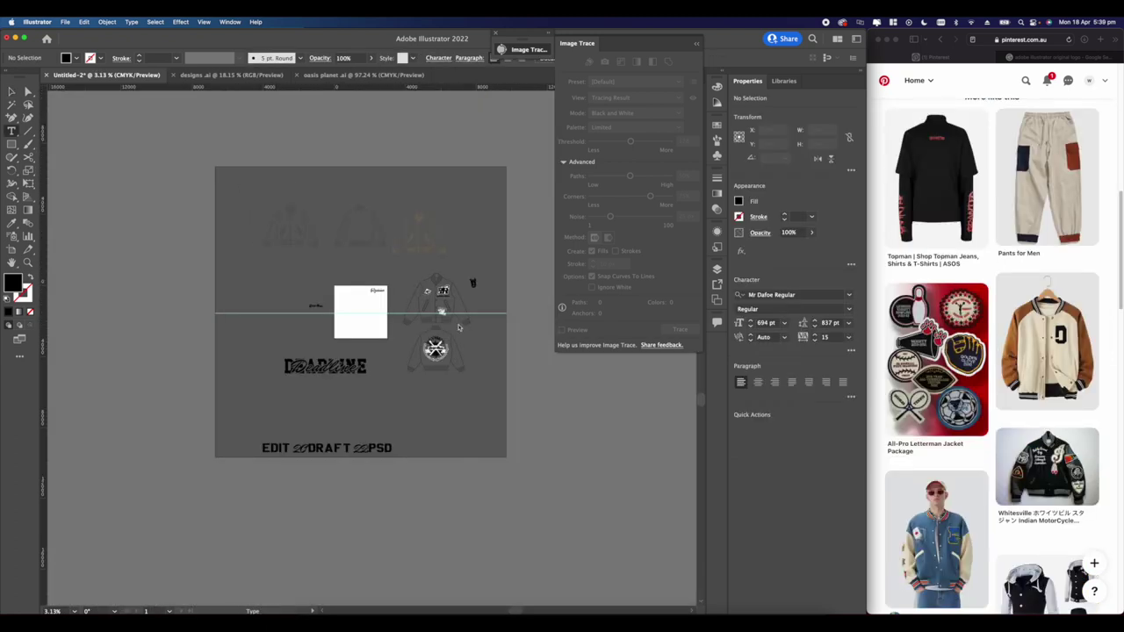
Step: Save the document to the Desktop as Untitled-2.ai in Adobe Illustrator format
{"action": "key", "text": "super+s"}
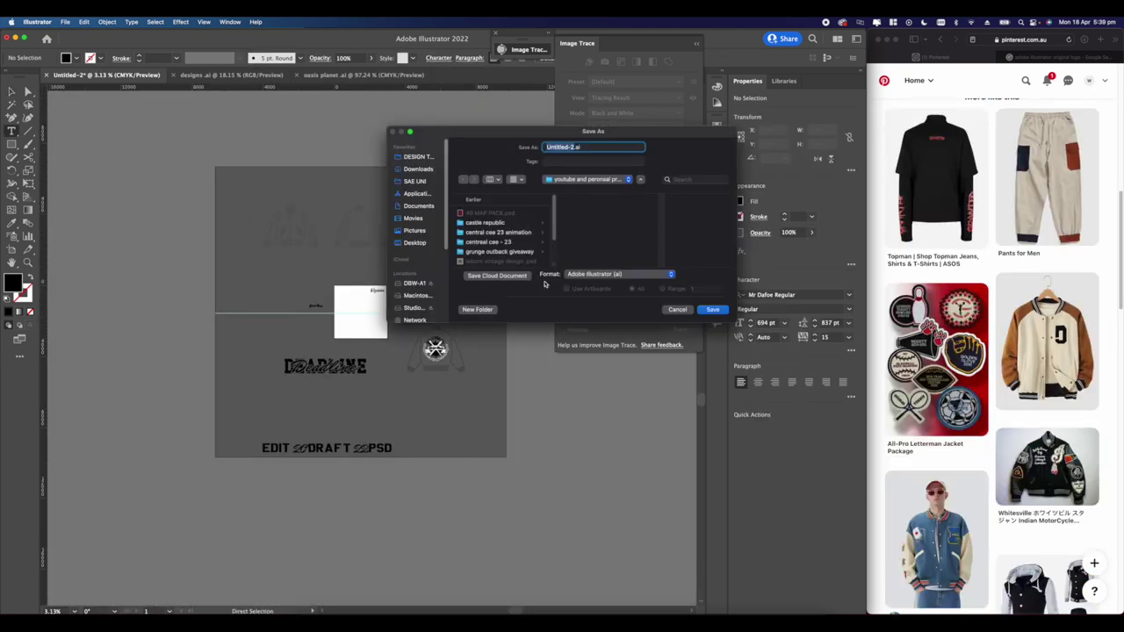
{"action": "left_click", "coordinate": [419, 157]}
{"action": "left_click", "coordinate": [416, 244]}
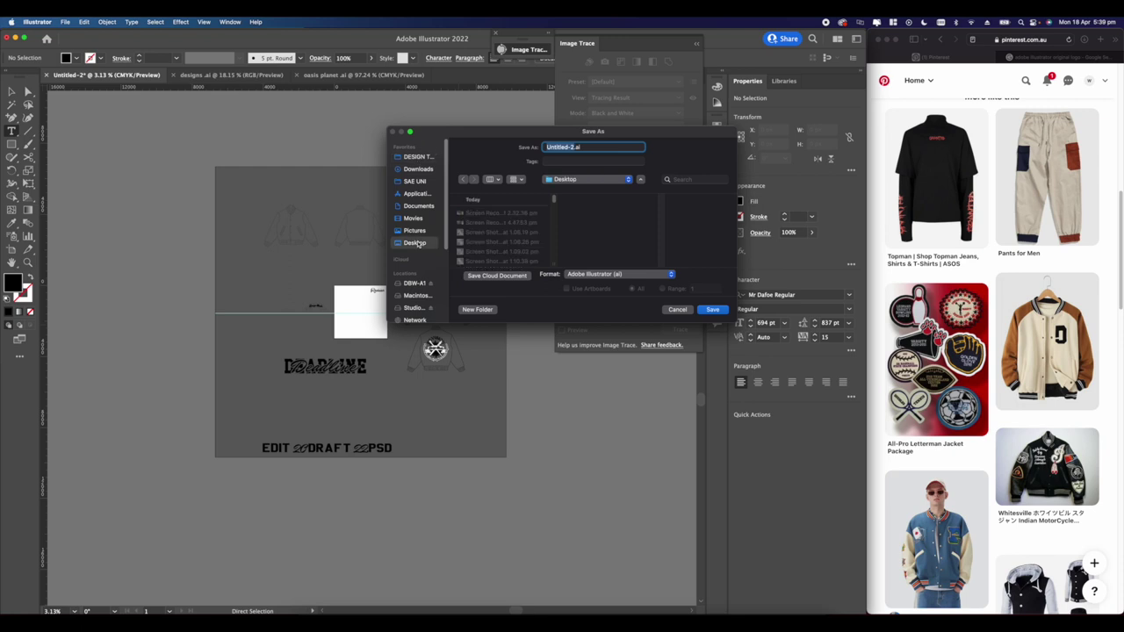
{"action": "left_click", "coordinate": [711, 310]}
{"action": "left_click", "coordinate": [479, 367]}
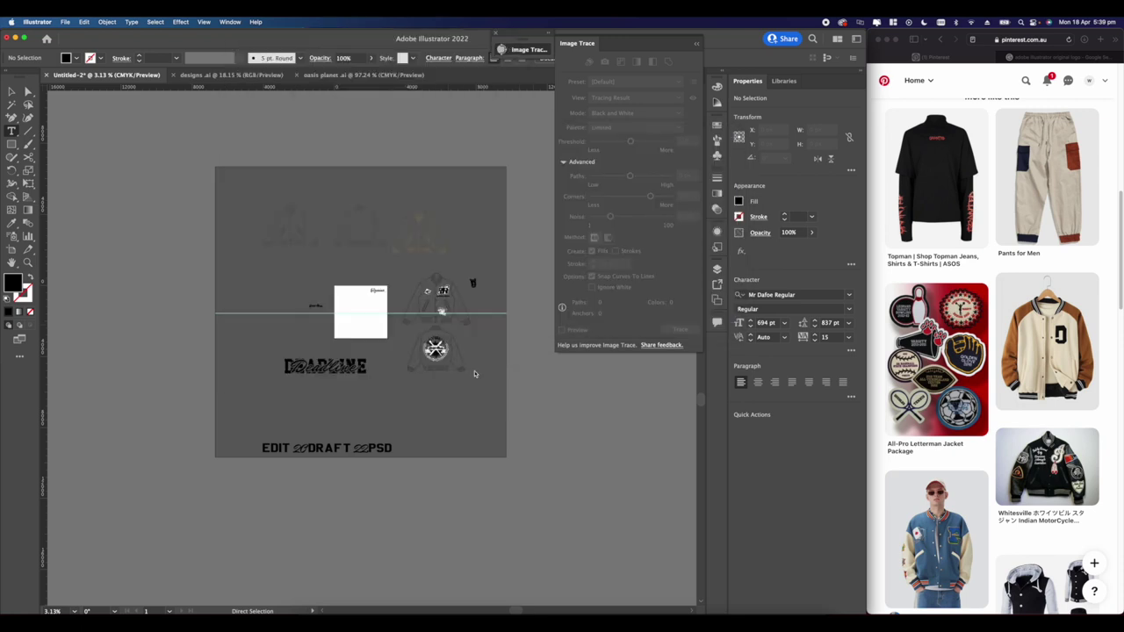
Step: Select the Deadline script and nudge it slightly up and left over the block DEADLINE lettering
{"action": "scroll", "coordinate": [418, 340], "scroll_direction": "up", "scroll_amount": 2}
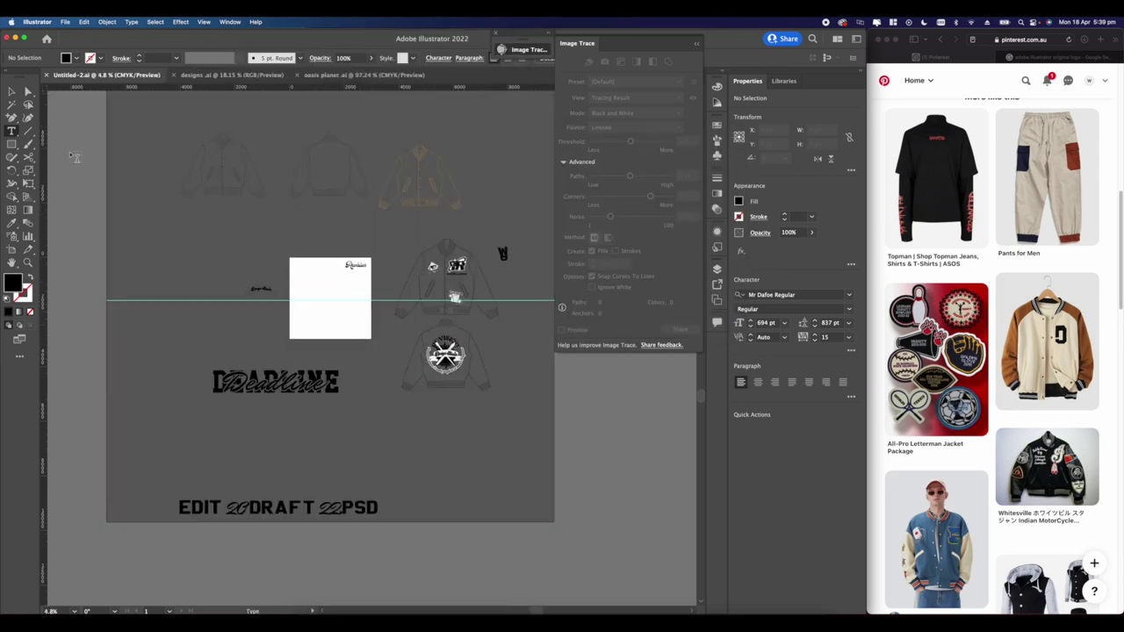
{"action": "scroll", "coordinate": [489, 452], "scroll_direction": "up", "scroll_amount": 3}
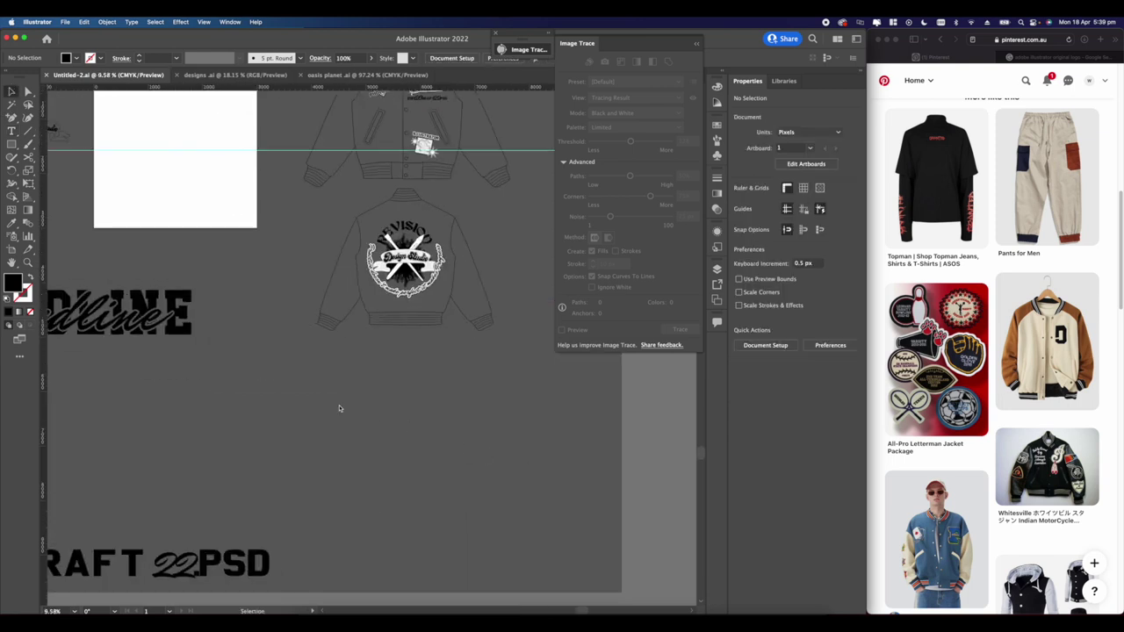
{"action": "left_click_drag", "start_coordinate": [91, 324], "coordinate": [221, 333]}
{"action": "scroll", "coordinate": [85, 282], "scroll_direction": "left", "scroll_amount": 2}
{"action": "scroll", "coordinate": [219, 323], "scroll_direction": "up", "scroll_amount": 3}
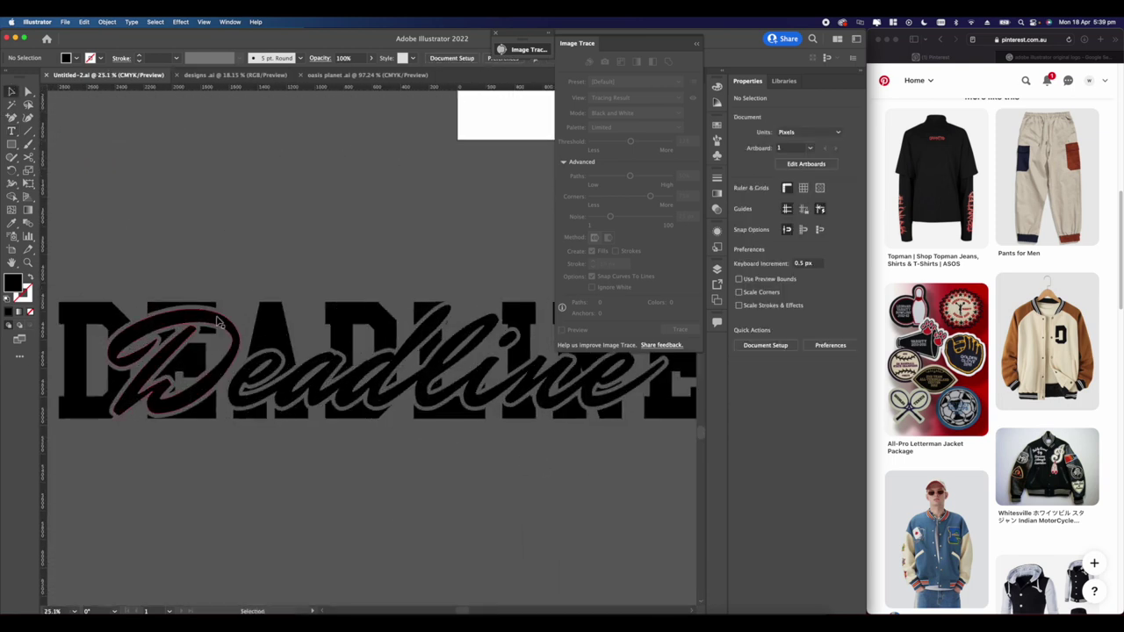
{"action": "left_click", "coordinate": [243, 309]}
{"action": "left_click_drag", "start_coordinate": [231, 345], "coordinate": [230, 333]}
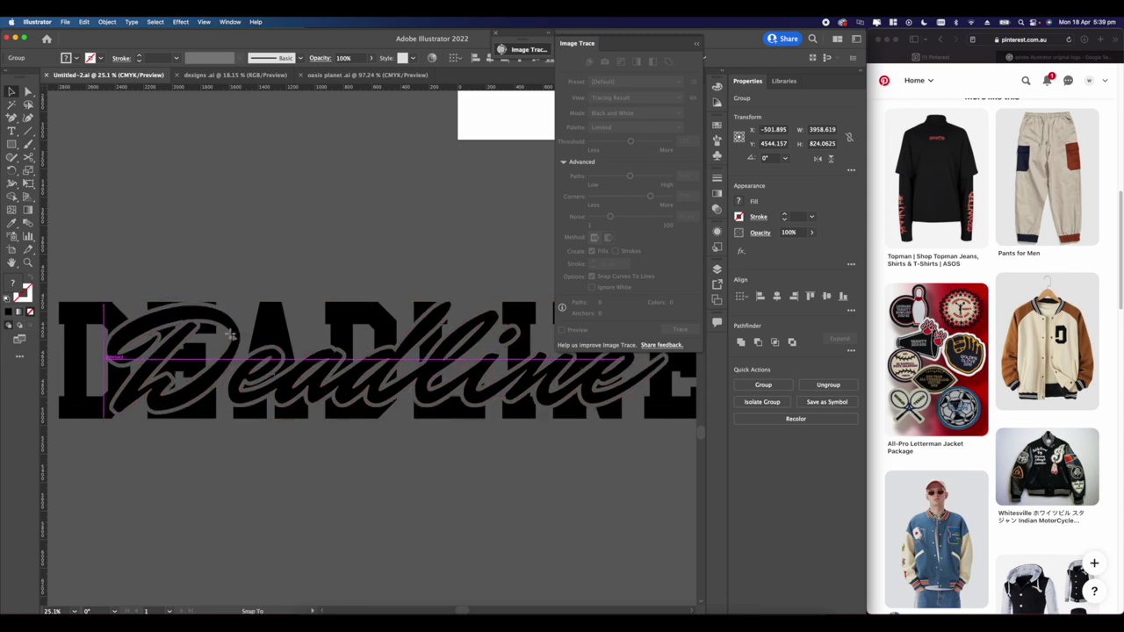
{"action": "left_click_drag", "start_coordinate": [229, 335], "coordinate": [223, 332]}
{"action": "left_click", "coordinate": [240, 268]}
{"action": "scroll", "coordinate": [239, 268], "scroll_direction": "down", "scroll_amount": 5}
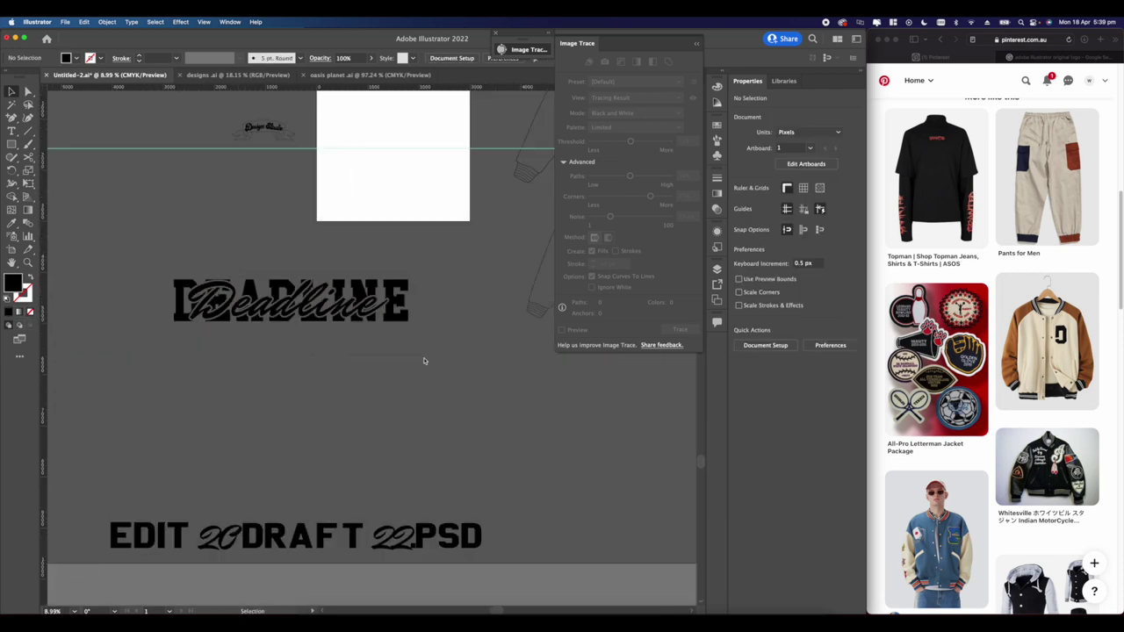
Step: Offset the DEADLINE lettering copy by 30 px with round joins and unite the offset paths into one outline
{"action": "scroll", "coordinate": [237, 303], "scroll_direction": "up", "scroll_amount": 5}
{"action": "left_click", "coordinate": [170, 309]}
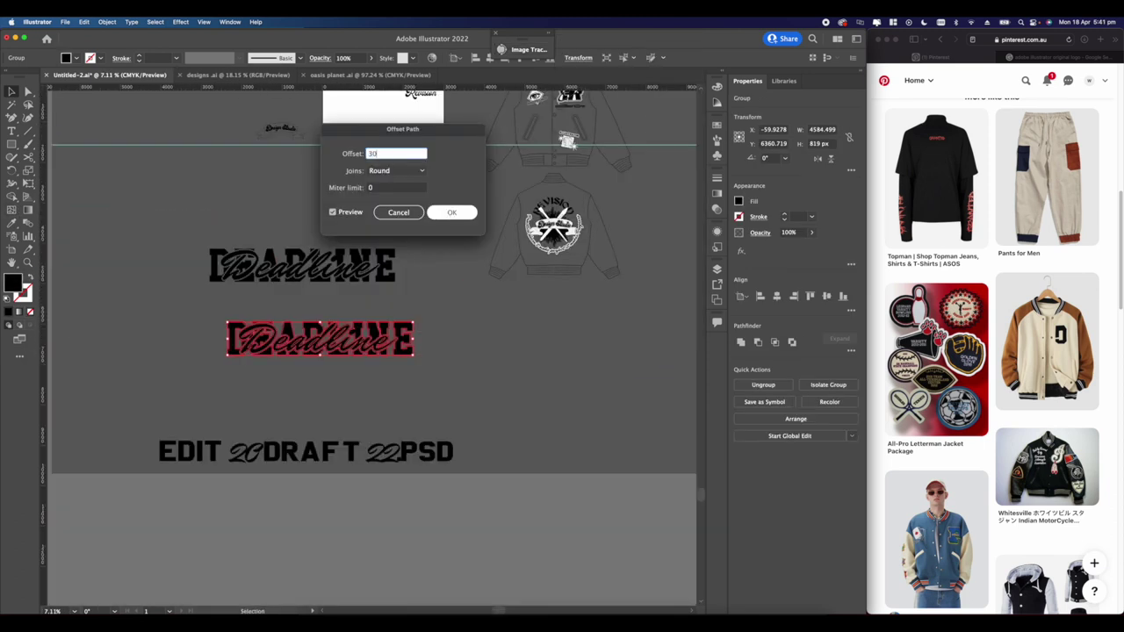
{"action": "left_click", "coordinate": [452, 213]}
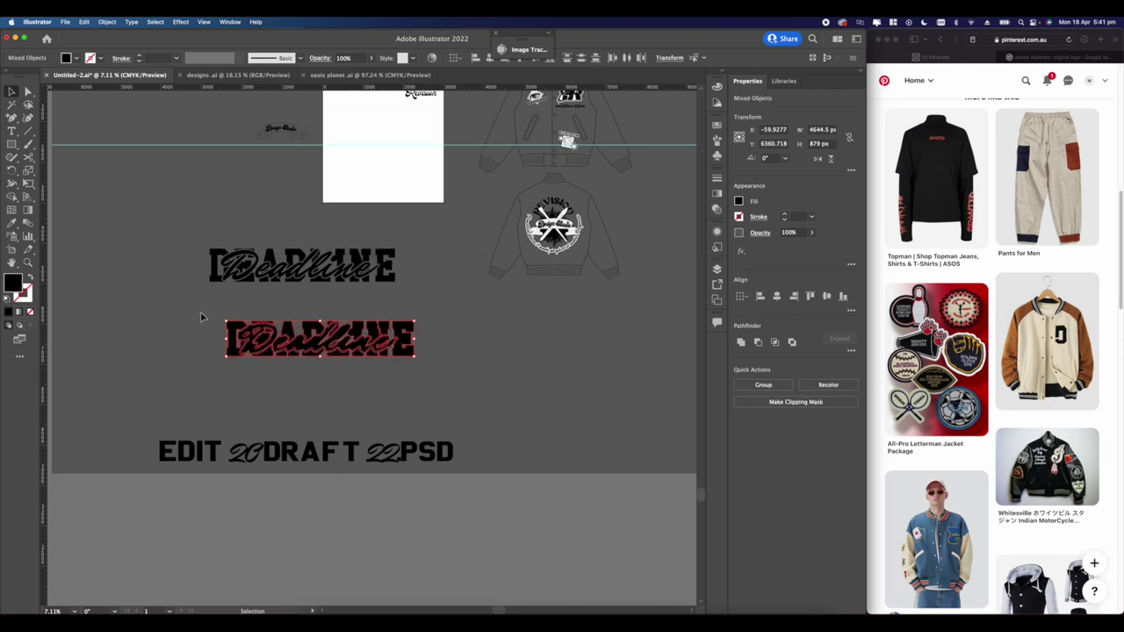
{"action": "left_click", "coordinate": [742, 343]}
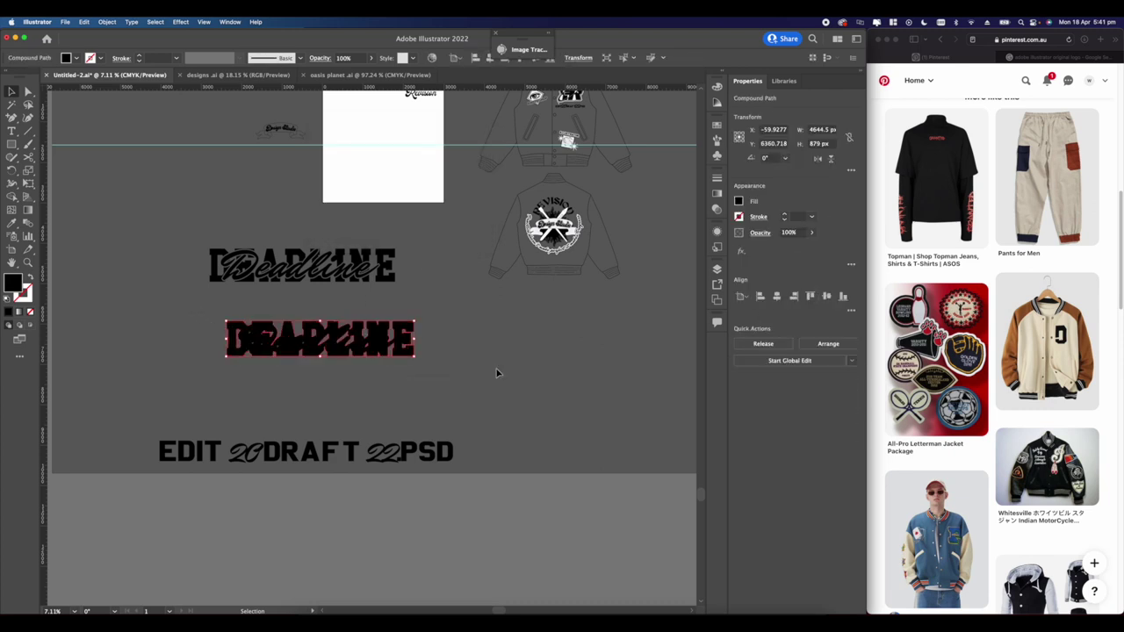
Step: Offset the united DEADLINE outline by another 30 px with round joins and unite the result
{"action": "left_click", "coordinate": [102, 22]}
{"action": "mouse_move", "coordinate": [132, 243]}
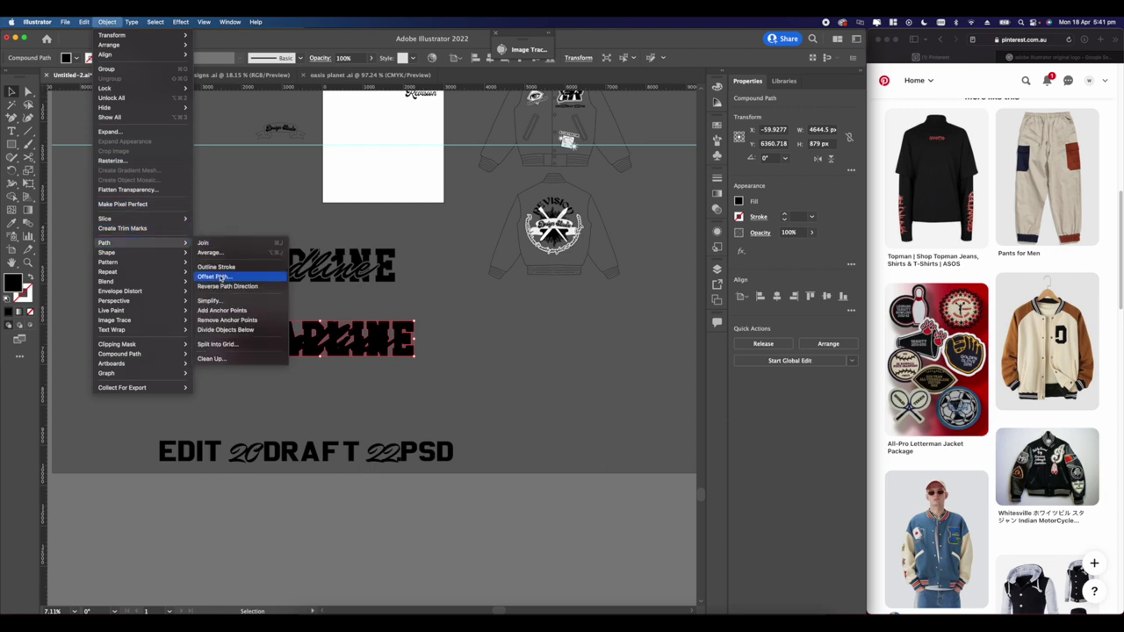
{"action": "left_click", "coordinate": [225, 276]}
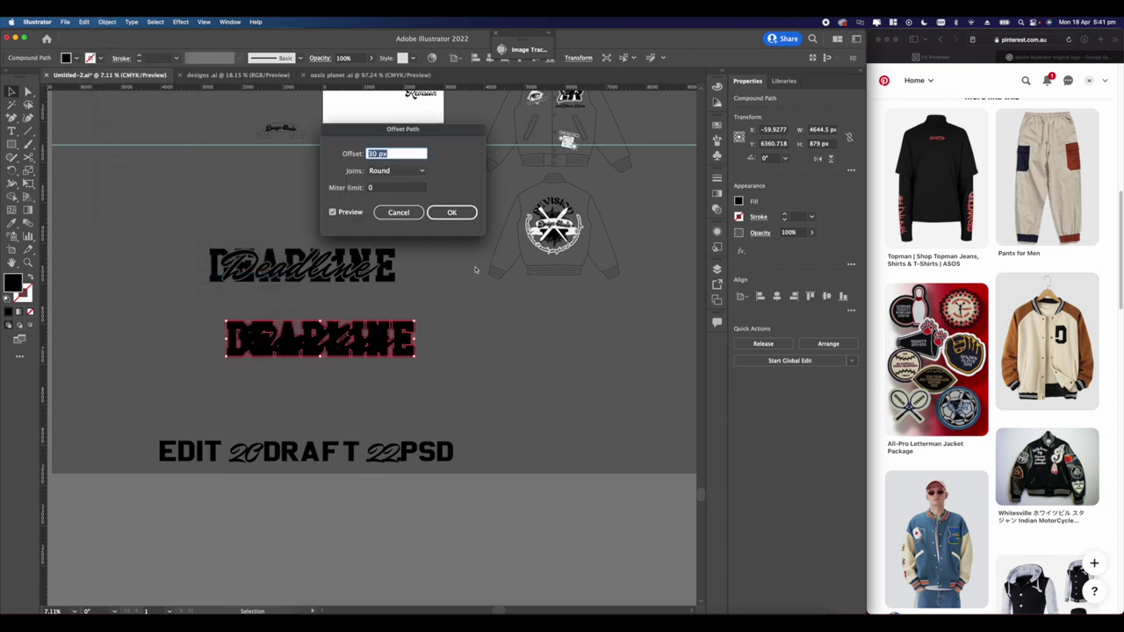
{"action": "left_click", "coordinate": [452, 213]}
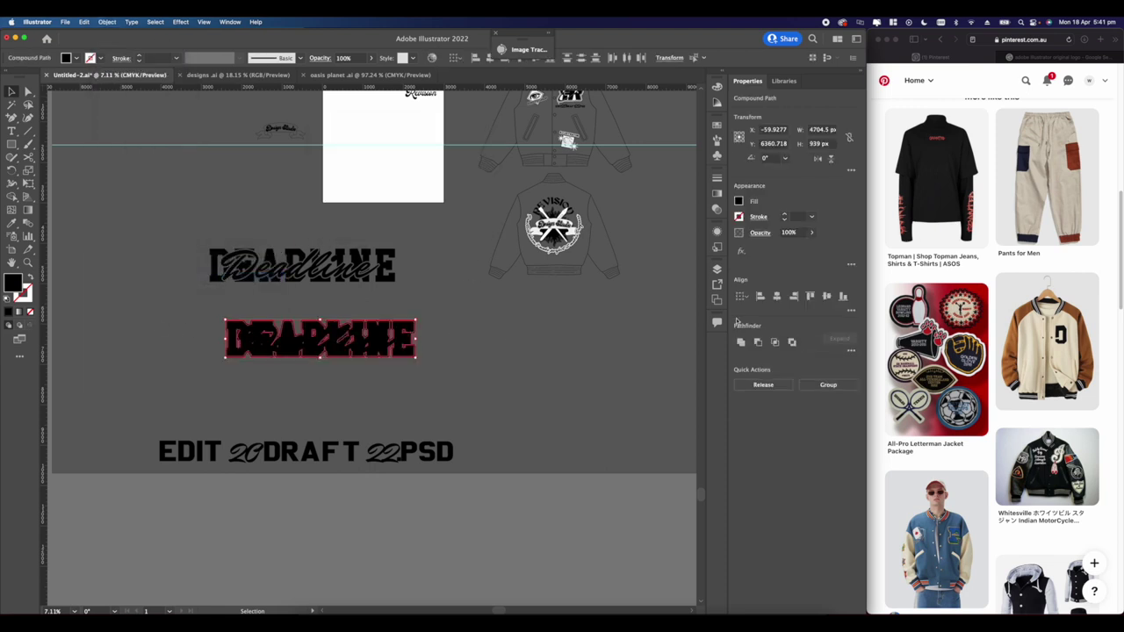
{"action": "left_click", "coordinate": [740, 343]}
{"action": "left_click", "coordinate": [504, 374]}
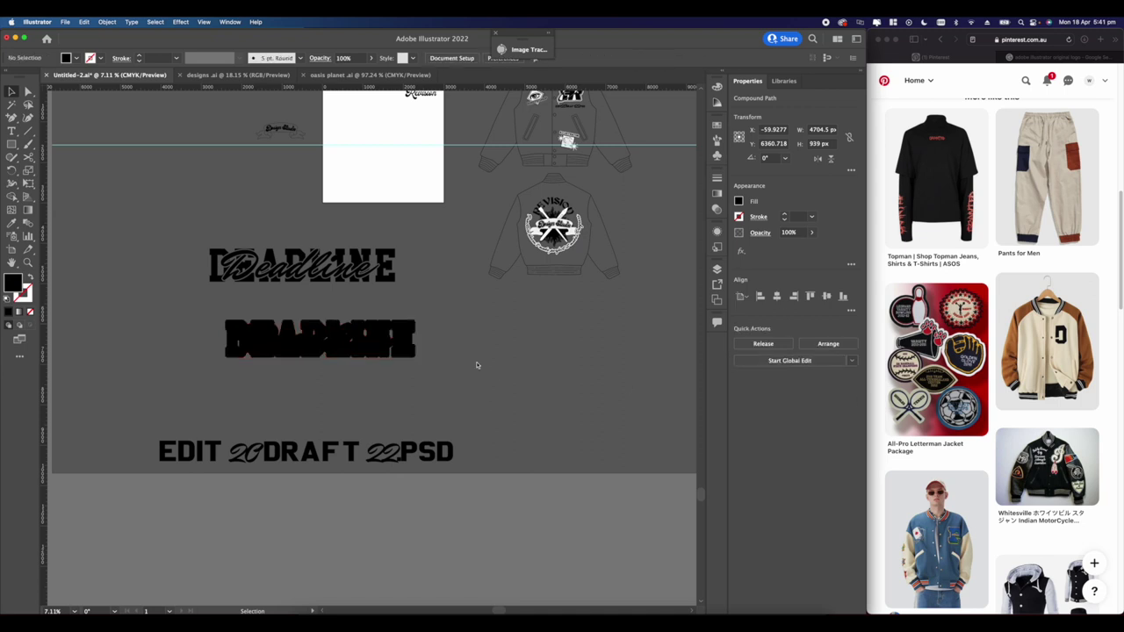
Step: Add another 30 px round-joined offset path around the thickened DEADLINE shape
{"action": "left_click", "coordinate": [351, 332]}
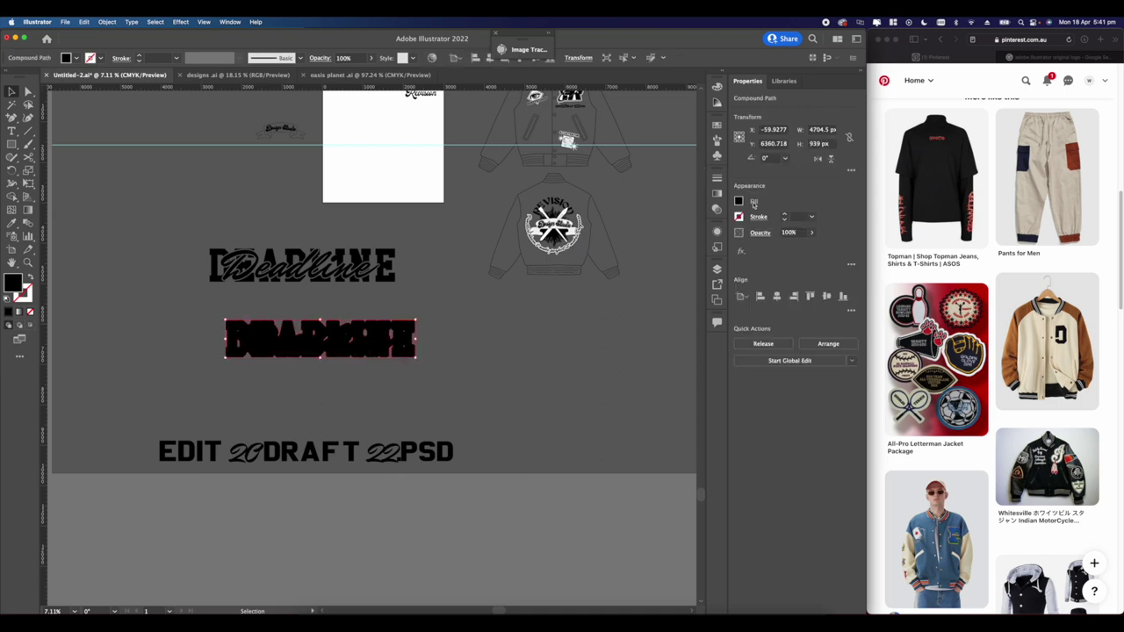
{"action": "scroll", "coordinate": [392, 322], "scroll_direction": "up", "scroll_amount": 5}
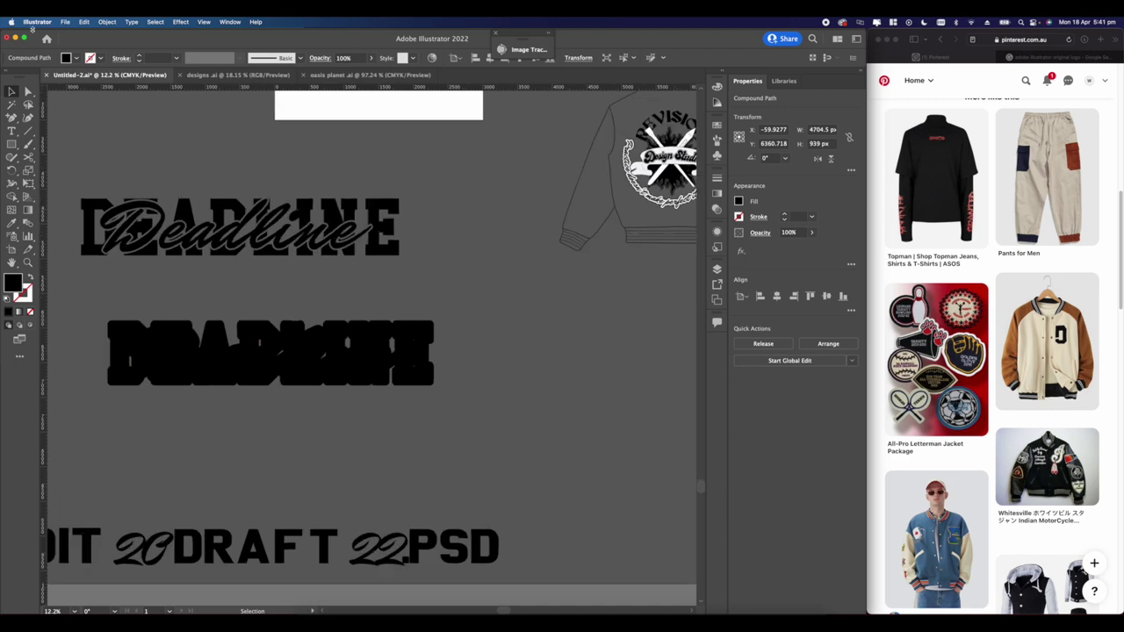
{"action": "left_click", "coordinate": [106, 22]}
{"action": "mouse_move", "coordinate": [114, 243]}
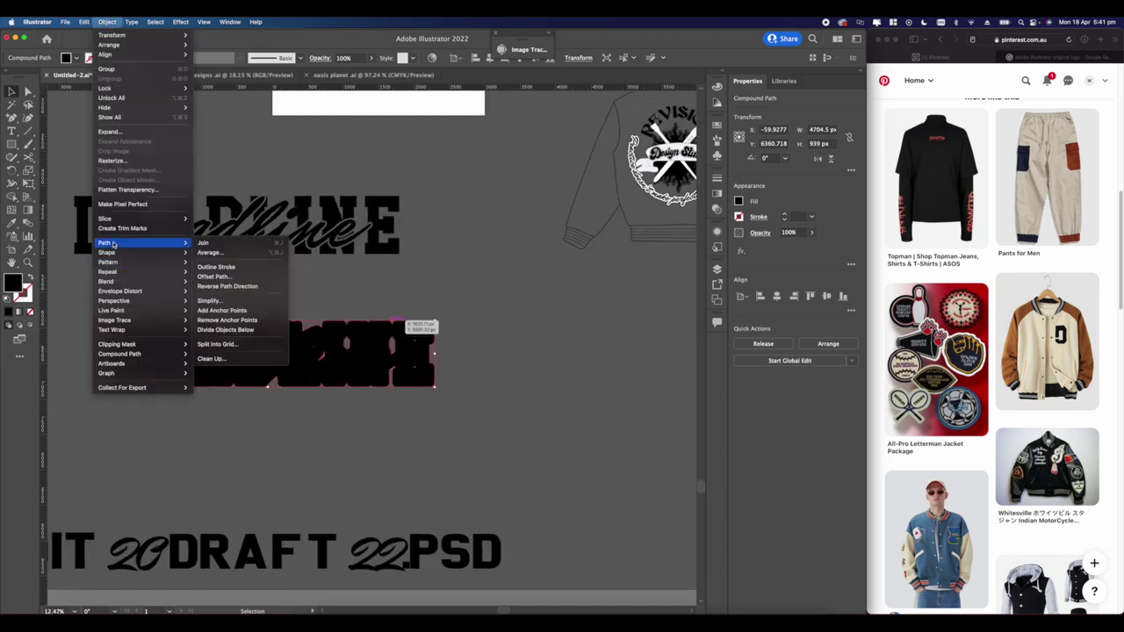
{"action": "left_click", "coordinate": [211, 276]}
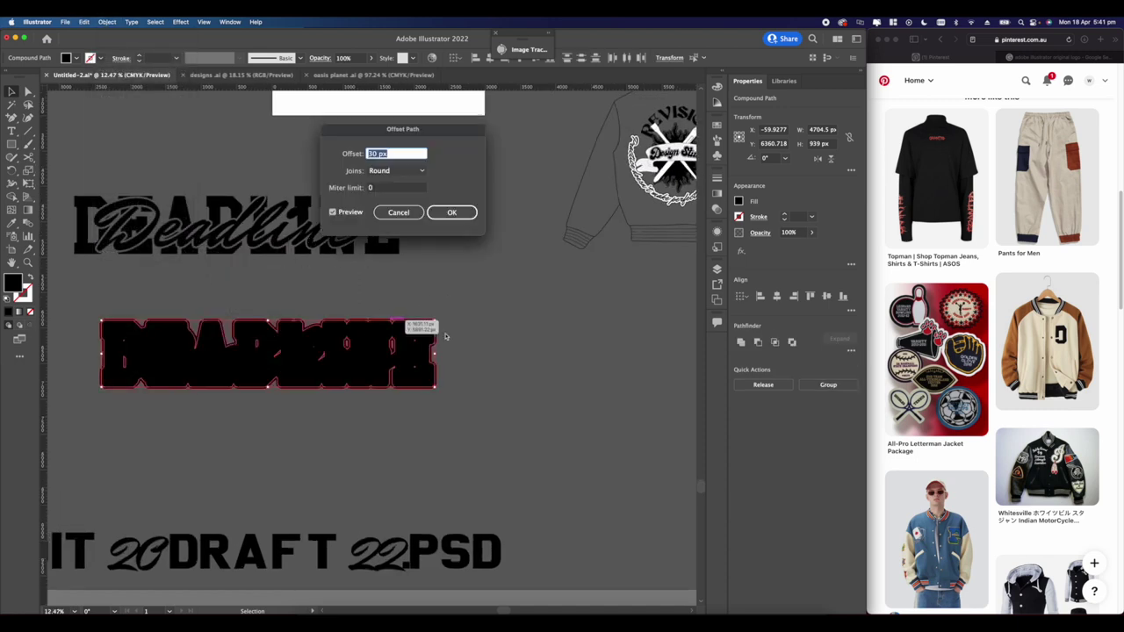
{"action": "left_click", "coordinate": [451, 213]}
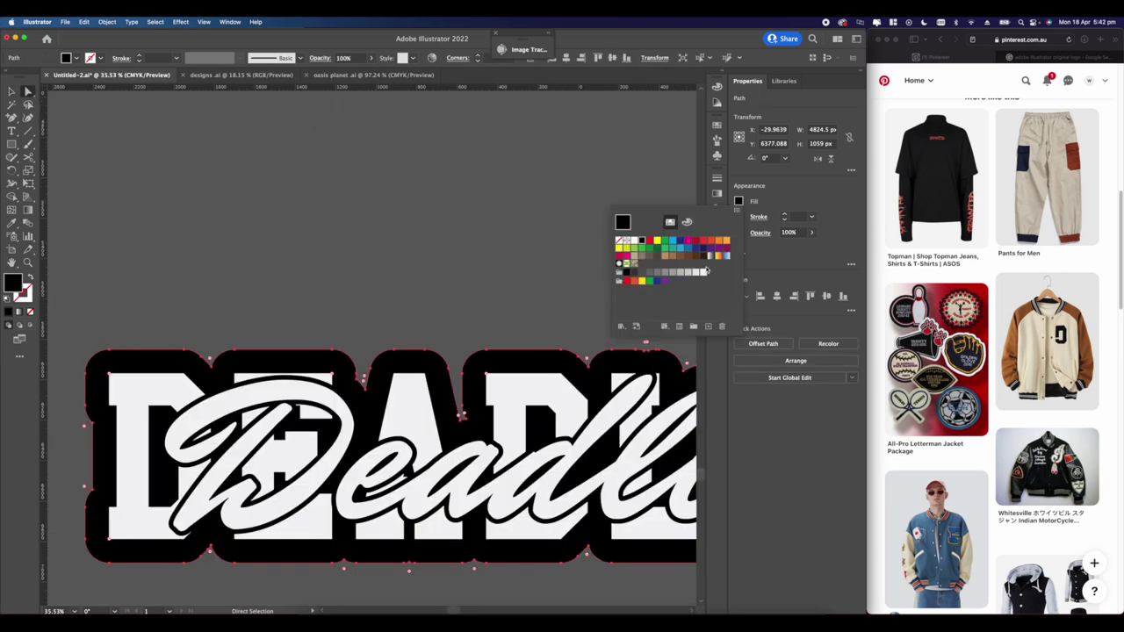
Step: Fill the outermost offset shape of the DEADLINE lettering with a near-white swatch as its border
{"action": "left_click", "coordinate": [703, 272]}
{"action": "left_click", "coordinate": [343, 228]}
{"action": "scroll", "coordinate": [344, 228], "scroll_direction": "down", "scroll_amount": 10}
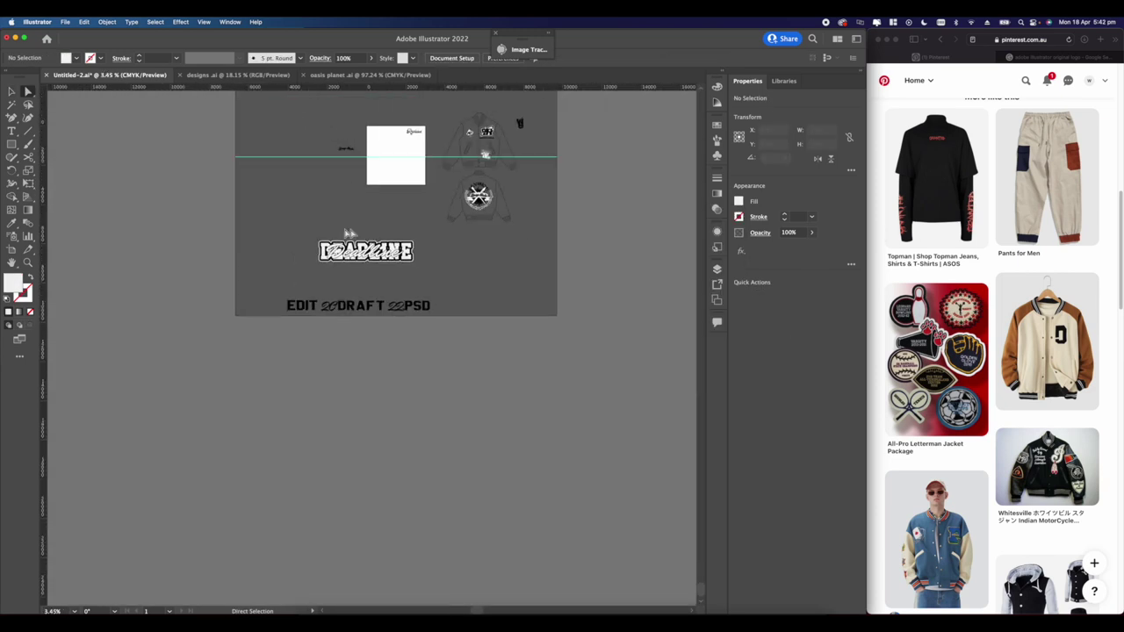
{"action": "scroll", "coordinate": [429, 221], "scroll_direction": "up", "scroll_amount": 3}
Step: Select all layers of the outlined DEADLINE lettering and group them
{"action": "left_click", "coordinate": [12, 92]}
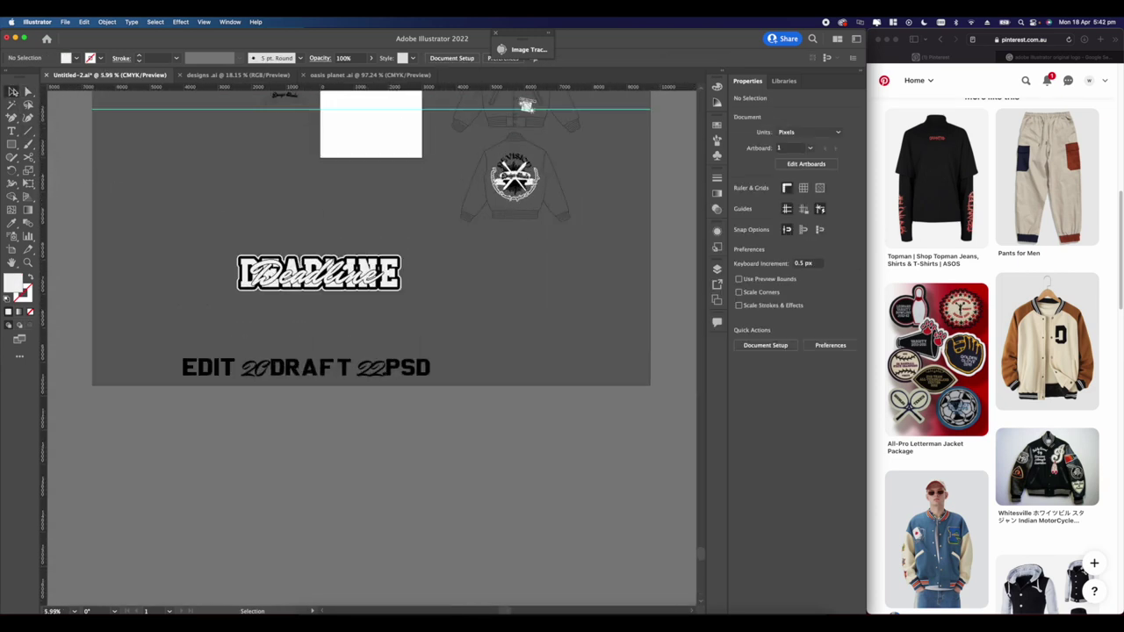
{"action": "left_click_drag", "start_coordinate": [420, 333], "coordinate": [437, 338]}
{"action": "key", "text": "super+g"}
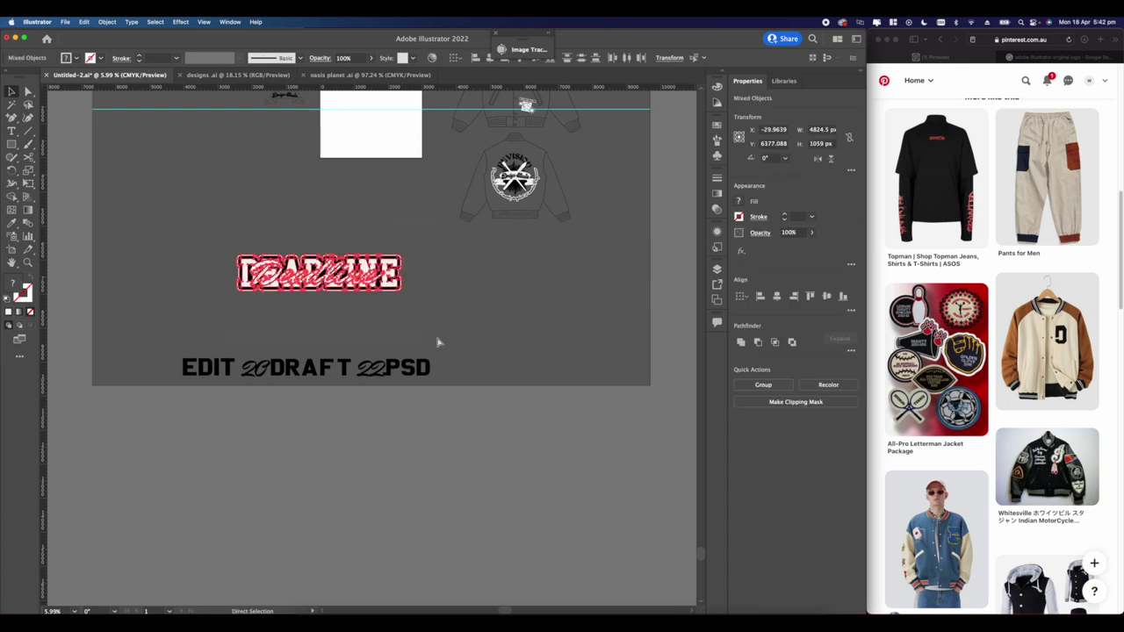
{"action": "left_click", "coordinate": [447, 308]}
Step: Move the DEADLINE group toward the jackets, scale it down and rotate it to a 315° diagonal
{"action": "scroll", "coordinate": [454, 235], "scroll_direction": "up", "scroll_amount": 3}
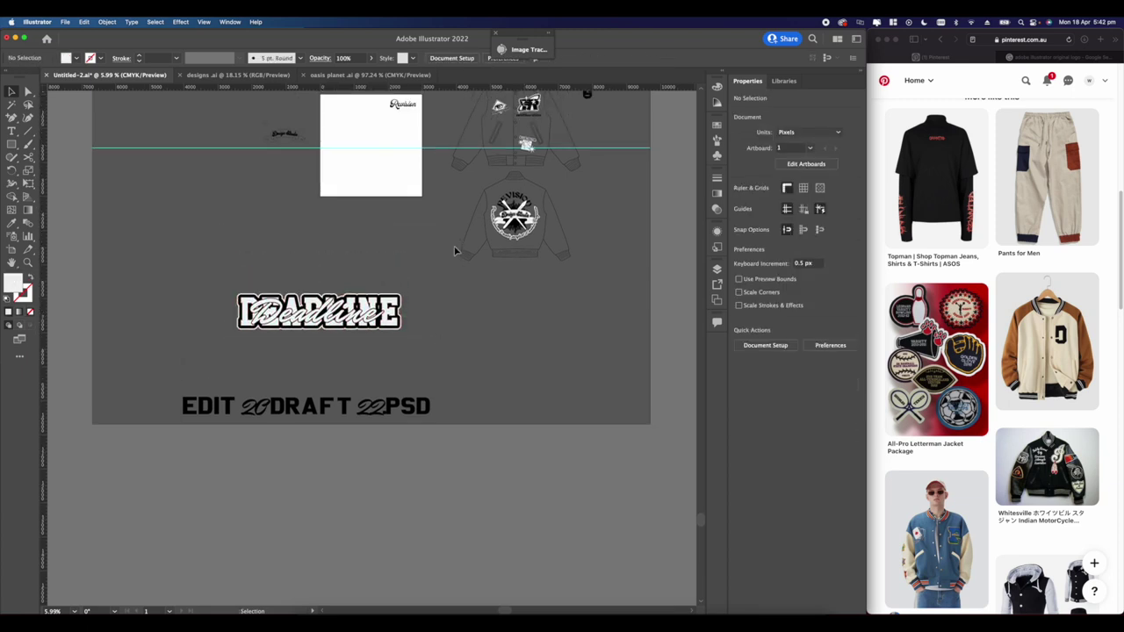
{"action": "left_click_drag", "start_coordinate": [386, 314], "coordinate": [469, 265]}
{"action": "scroll", "coordinate": [469, 267], "scroll_direction": "up", "scroll_amount": 3}
{"action": "left_click_drag", "start_coordinate": [553, 273], "coordinate": [484, 343]}
{"action": "left_click_drag", "start_coordinate": [482, 337], "coordinate": [379, 353]}
{"action": "left_click", "coordinate": [492, 269]}
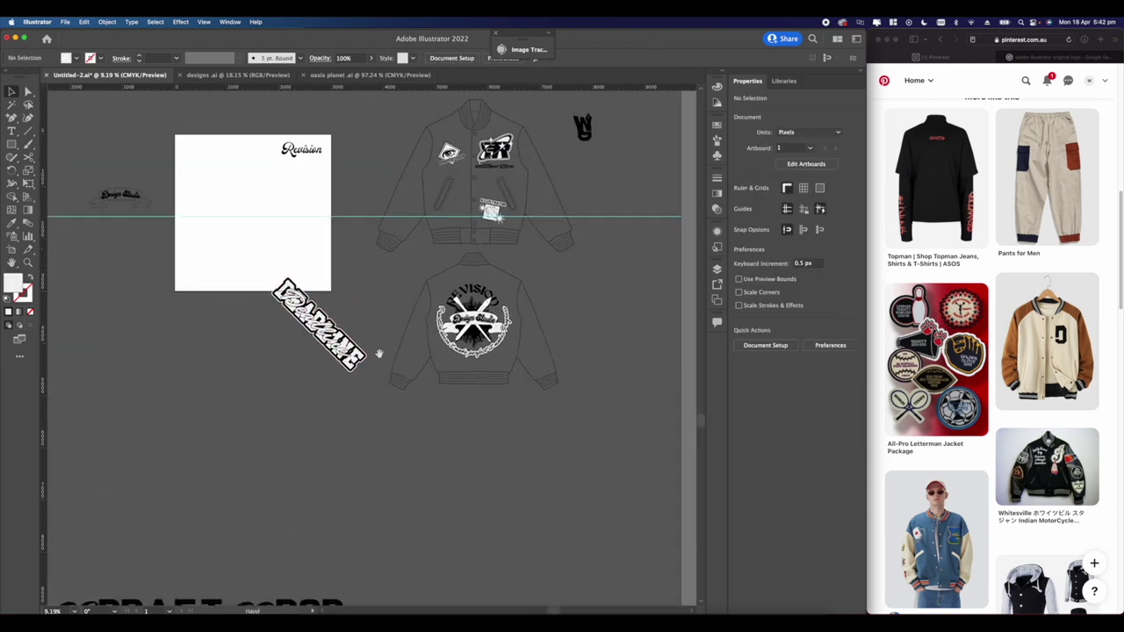
Step: Place the DEADLINE group on the back jacket's right sleeve, shrinking it and rotating it to about 288° to follow the sleeve
{"action": "left_click_drag", "start_coordinate": [306, 302], "coordinate": [537, 318]}
{"action": "scroll", "coordinate": [537, 318], "scroll_direction": "up", "scroll_amount": 3}
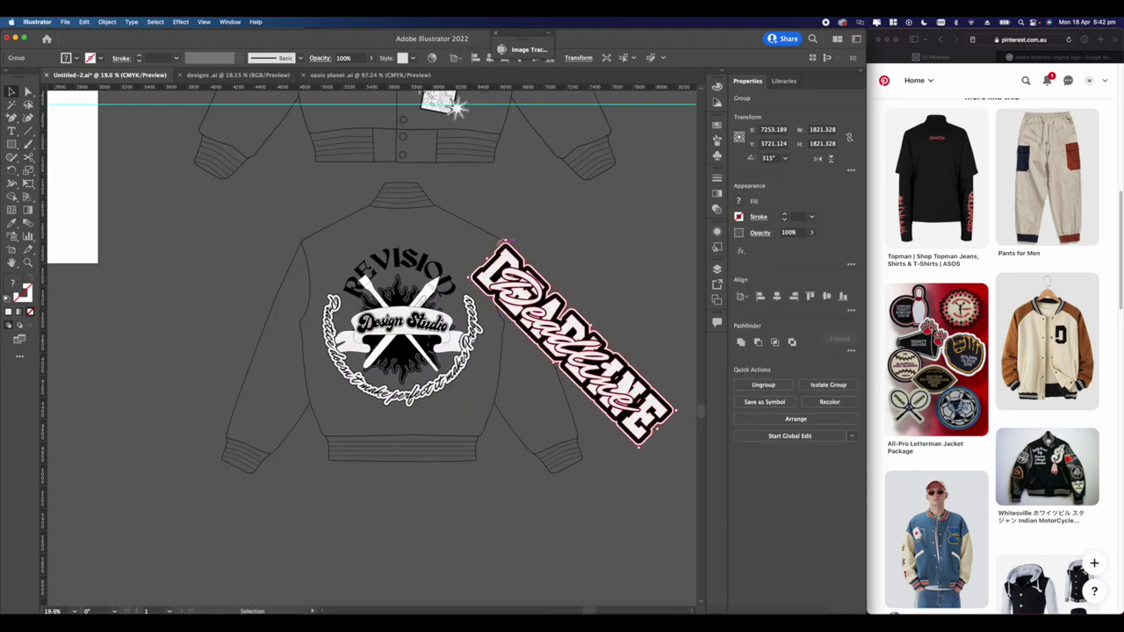
{"action": "left_click_drag", "start_coordinate": [505, 236], "coordinate": [568, 289]}
{"action": "left_click_drag", "start_coordinate": [577, 357], "coordinate": [546, 316]}
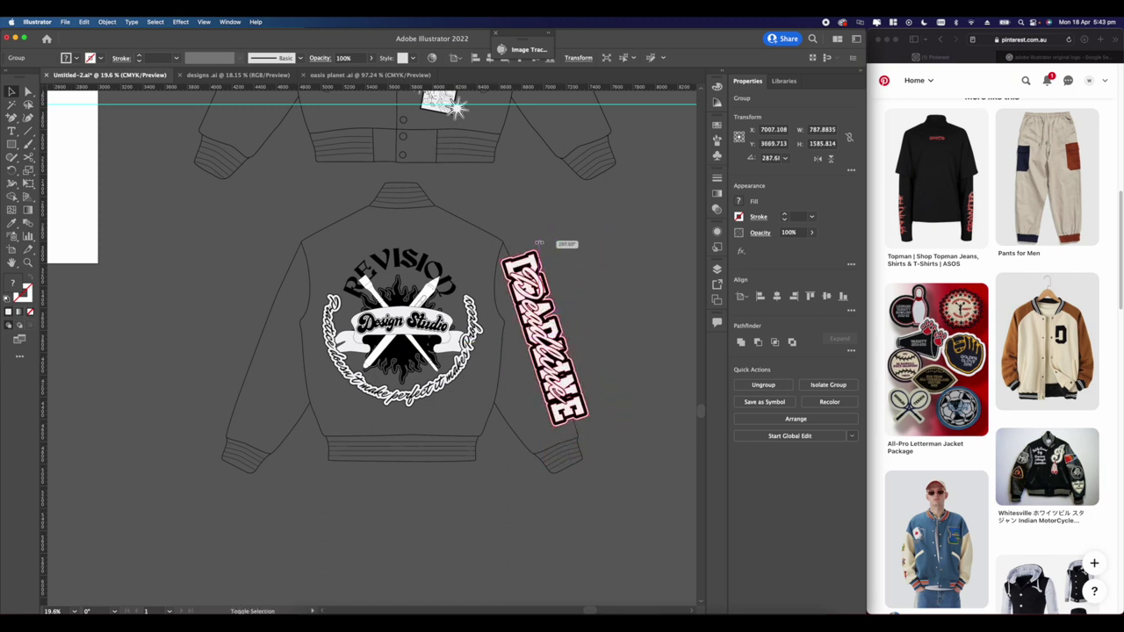
Step: Place a copy of the DEADLINE patch on the front jacket's left sleeve, adjusting its angle and position to follow the sleeve
{"action": "left_click_drag", "start_coordinate": [363, 235], "coordinate": [363, 233]}
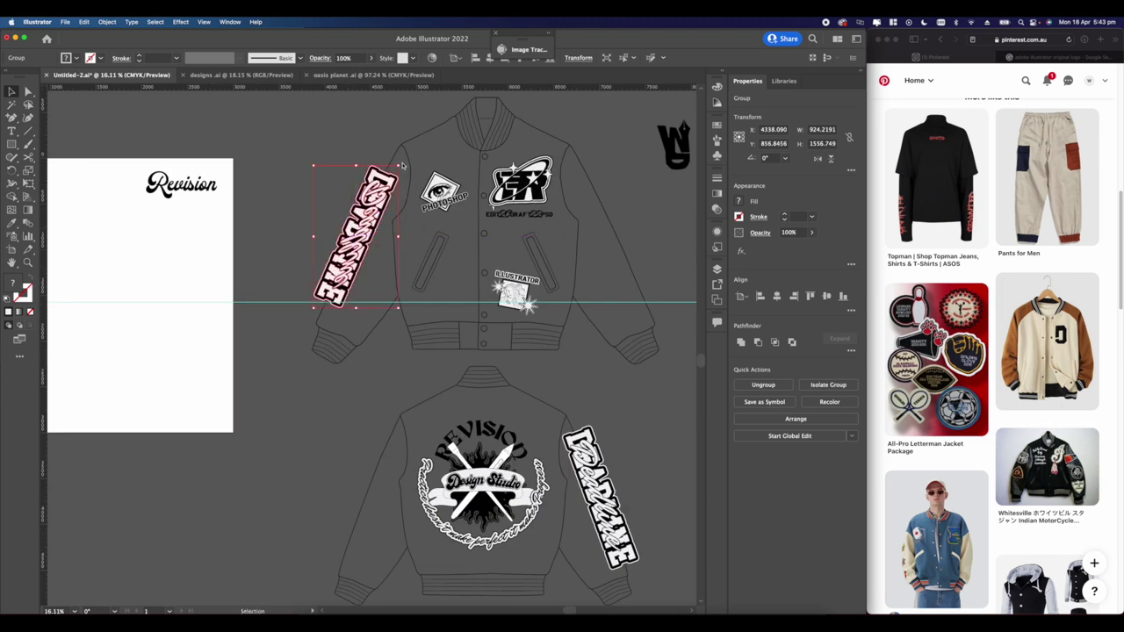
{"action": "left_click_drag", "start_coordinate": [401, 164], "coordinate": [405, 164]}
{"action": "left_click_drag", "start_coordinate": [370, 213], "coordinate": [370, 215]}
{"action": "left_click", "coordinate": [321, 207]}
Step: Move the front jacket with its graphics below the white artboard and lower the back jacket to line up beside it
{"action": "scroll", "coordinate": [321, 206], "scroll_direction": "down", "scroll_amount": 4}
{"action": "scroll", "coordinate": [322, 208], "scroll_direction": "down", "scroll_amount": 3}
{"action": "scroll", "coordinate": [330, 212], "scroll_direction": "up", "scroll_amount": 4}
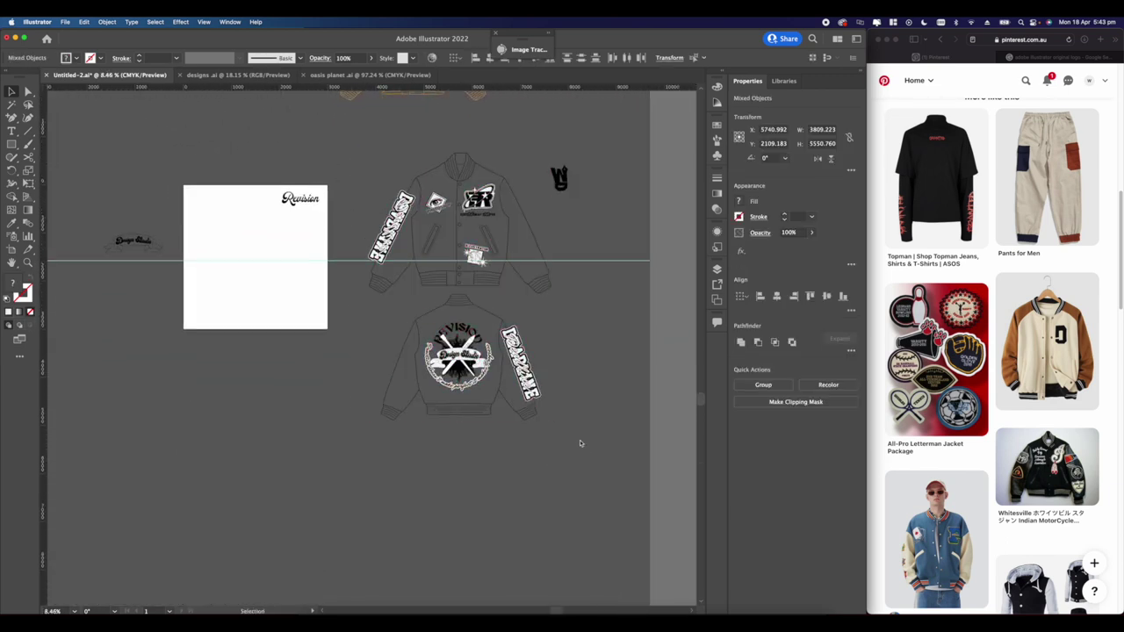
{"action": "left_click", "coordinate": [478, 232]}
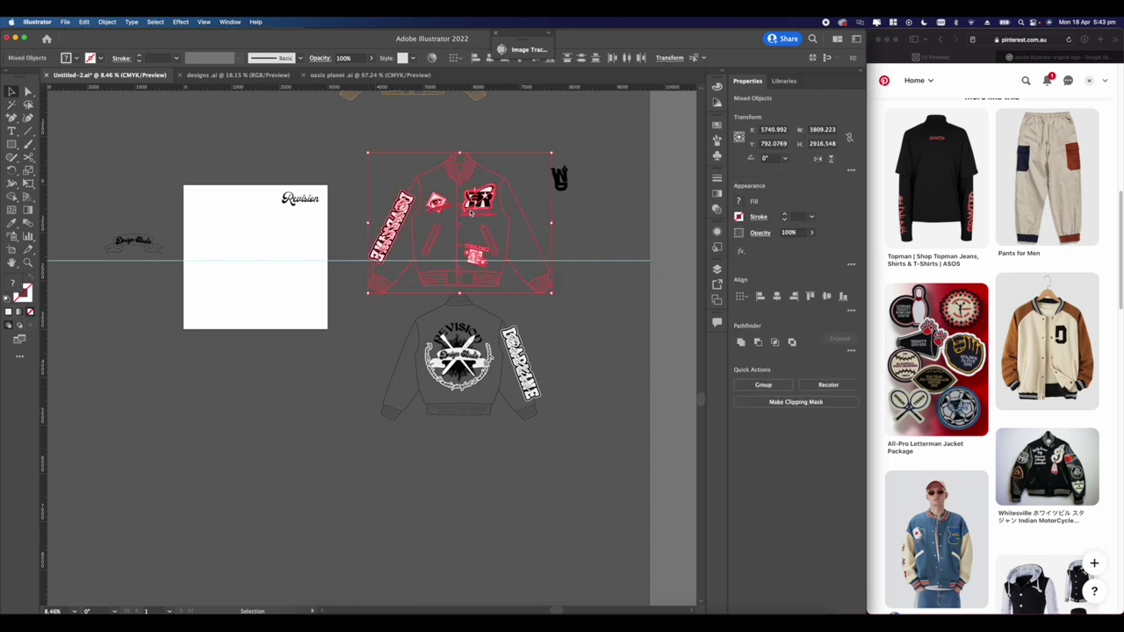
{"action": "left_click_drag", "start_coordinate": [473, 217], "coordinate": [262, 406]}
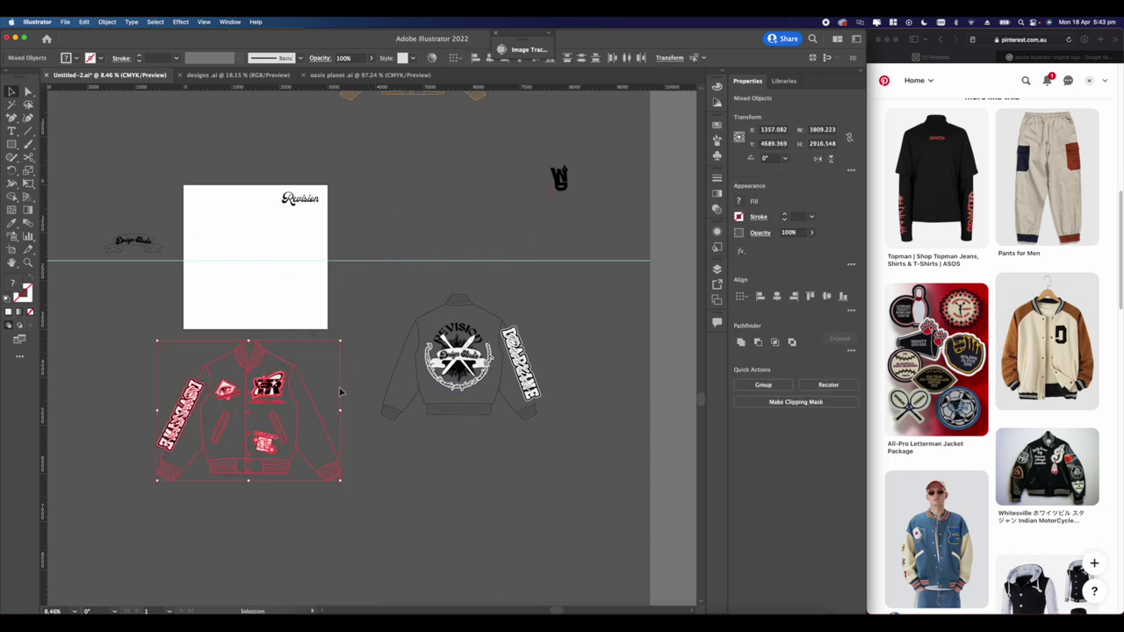
{"action": "left_click", "coordinate": [361, 384]}
{"action": "left_click_drag", "start_coordinate": [396, 419], "coordinate": [391, 467]}
{"action": "left_click", "coordinate": [345, 428]}
Step: Move the black WD pen-nib monogram into the space between the front and back jackets
{"action": "scroll", "coordinate": [338, 427], "scroll_direction": "up", "scroll_amount": 2}
{"action": "scroll", "coordinate": [395, 351], "scroll_direction": "up", "scroll_amount": 2}
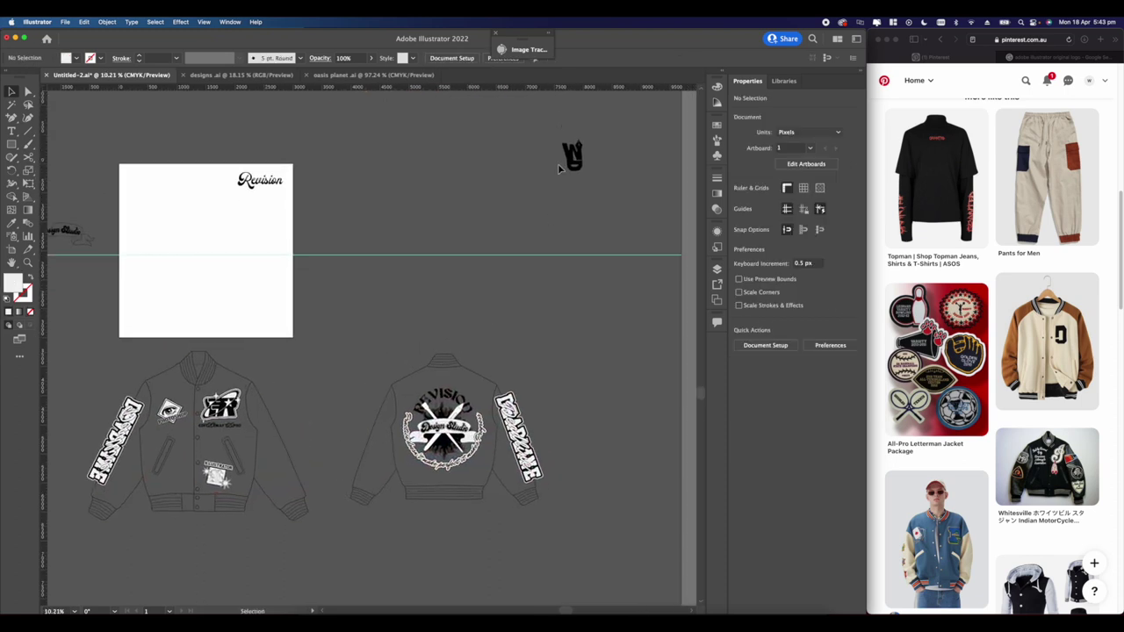
{"action": "left_click_drag", "start_coordinate": [574, 158], "coordinate": [327, 384]}
{"action": "scroll", "coordinate": [325, 394], "scroll_direction": "up", "scroll_amount": 5}
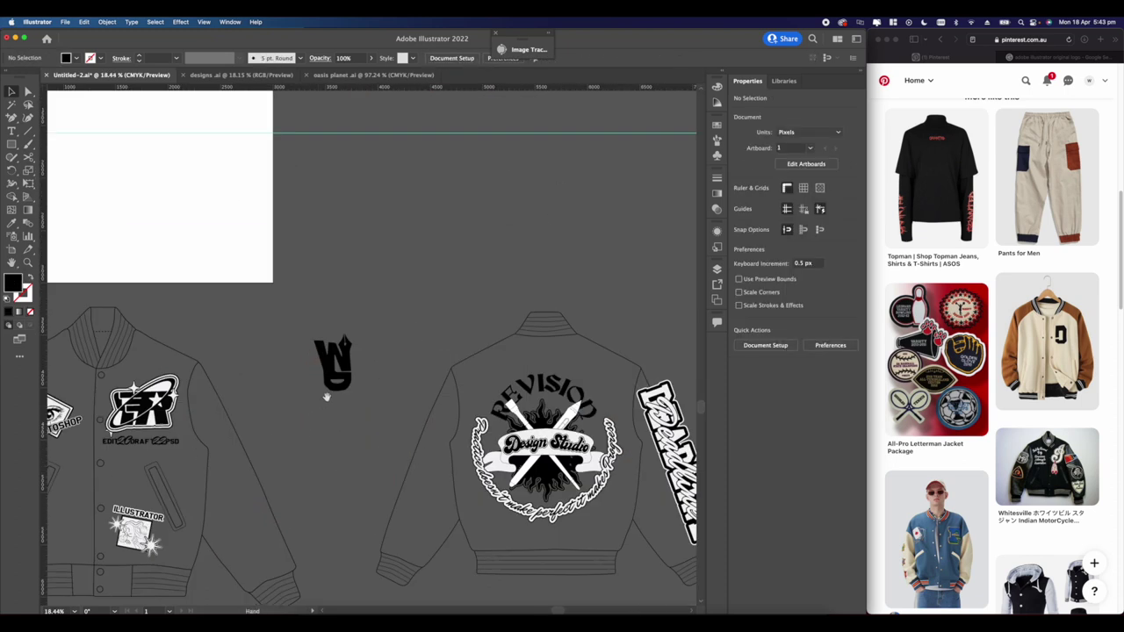
{"action": "left_click_drag", "start_coordinate": [349, 288], "coordinate": [378, 268]}
{"action": "left_click_drag", "start_coordinate": [461, 249], "coordinate": [304, 282]}
{"action": "left_click_drag", "start_coordinate": [375, 234], "coordinate": [372, 277]}
{"action": "scroll", "coordinate": [371, 276], "scroll_direction": "up", "scroll_amount": 3}
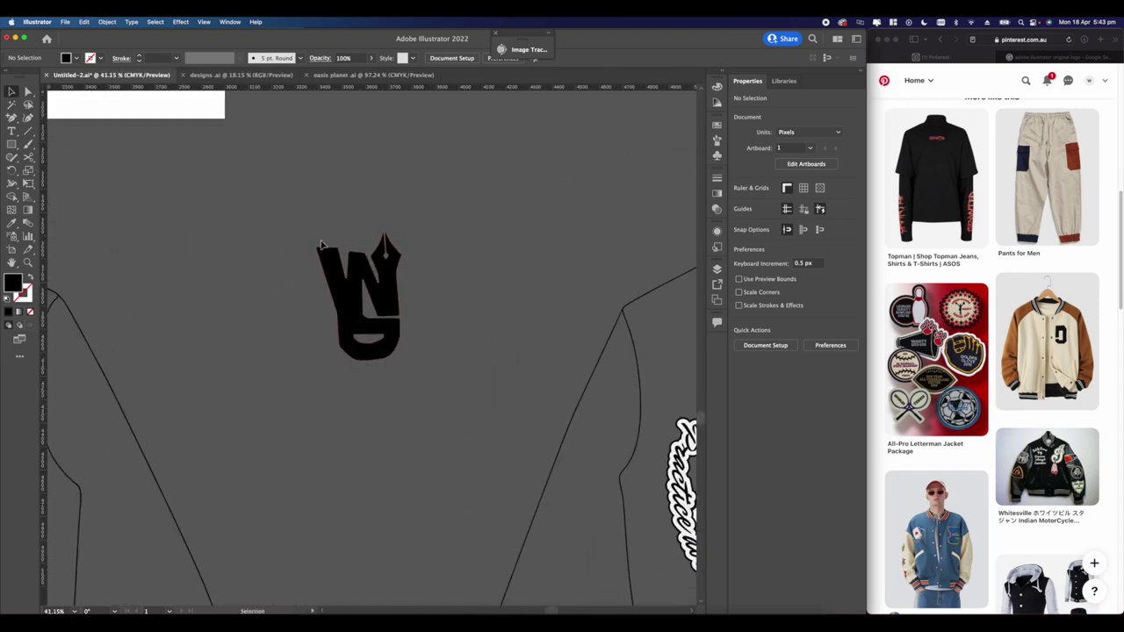
Step: Create a 30 px offset path around the WD pen-nib monogram
{"action": "left_click", "coordinate": [367, 293]}
{"action": "scroll", "coordinate": [413, 276], "scroll_direction": "up", "scroll_amount": 2}
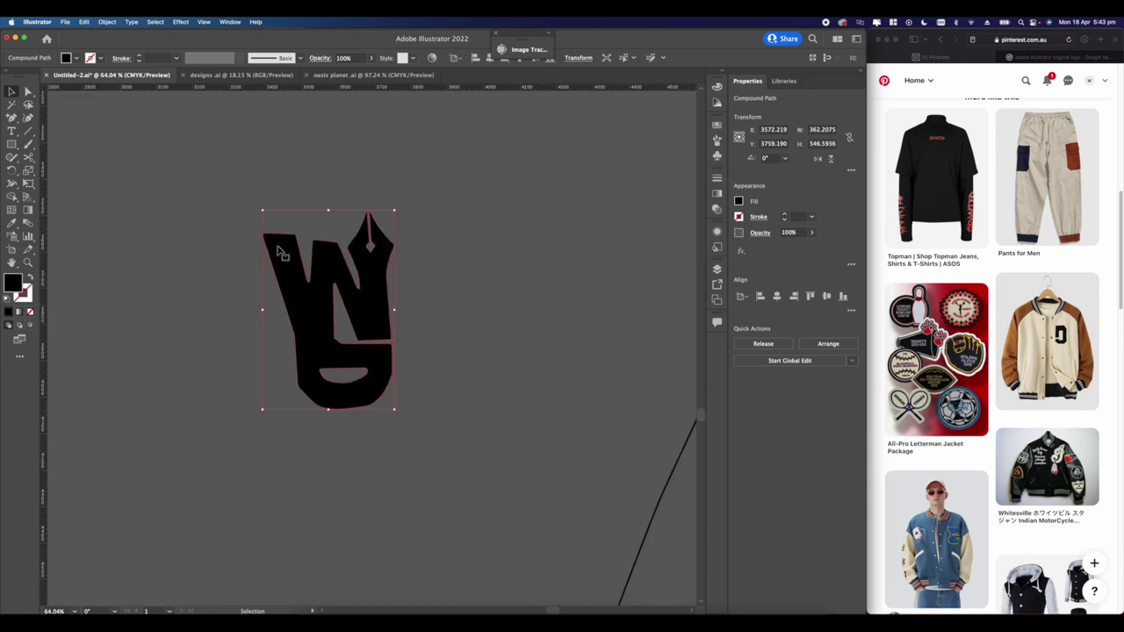
{"action": "left_click", "coordinate": [105, 22]}
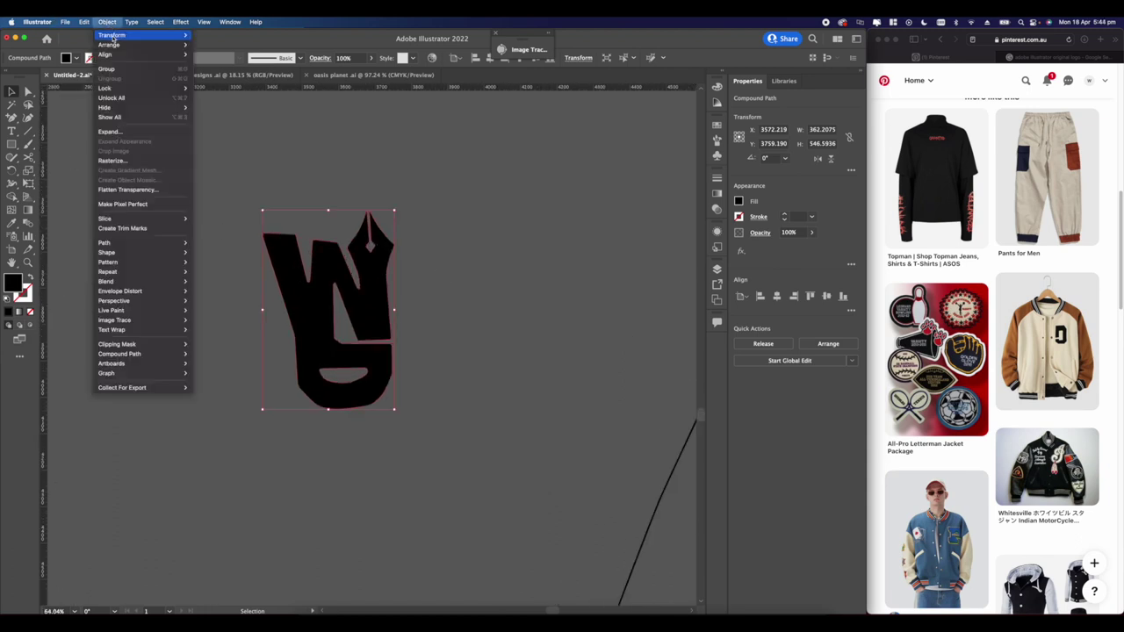
{"action": "mouse_move", "coordinate": [162, 246]}
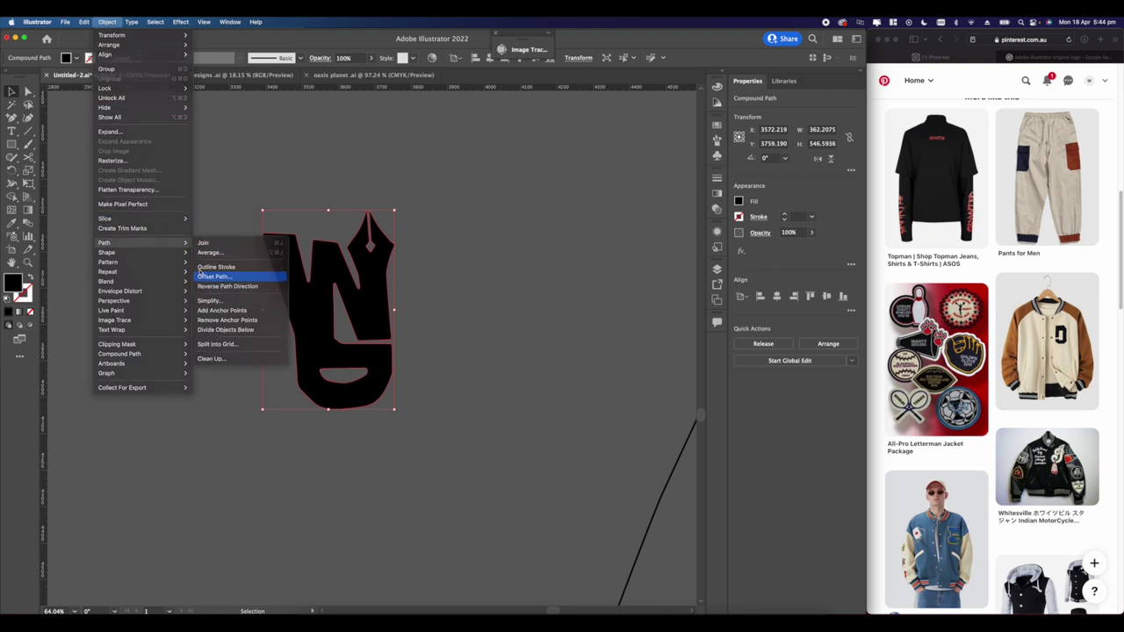
{"action": "left_click", "coordinate": [210, 276]}
{"action": "left_click", "coordinate": [451, 213]}
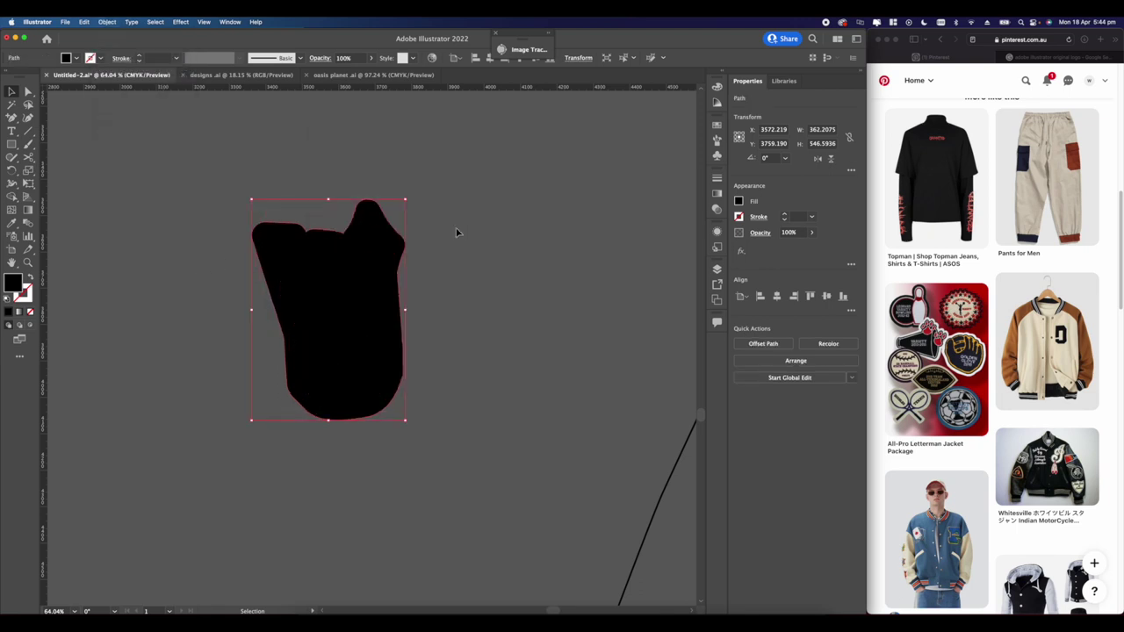
Step: Fill the WD monogram's lettering and pen nib white inside its black offset border using the Shape Builder
{"action": "left_click_drag", "start_coordinate": [243, 208], "coordinate": [361, 284]}
{"action": "scroll", "coordinate": [361, 283], "scroll_direction": "up", "scroll_amount": 2}
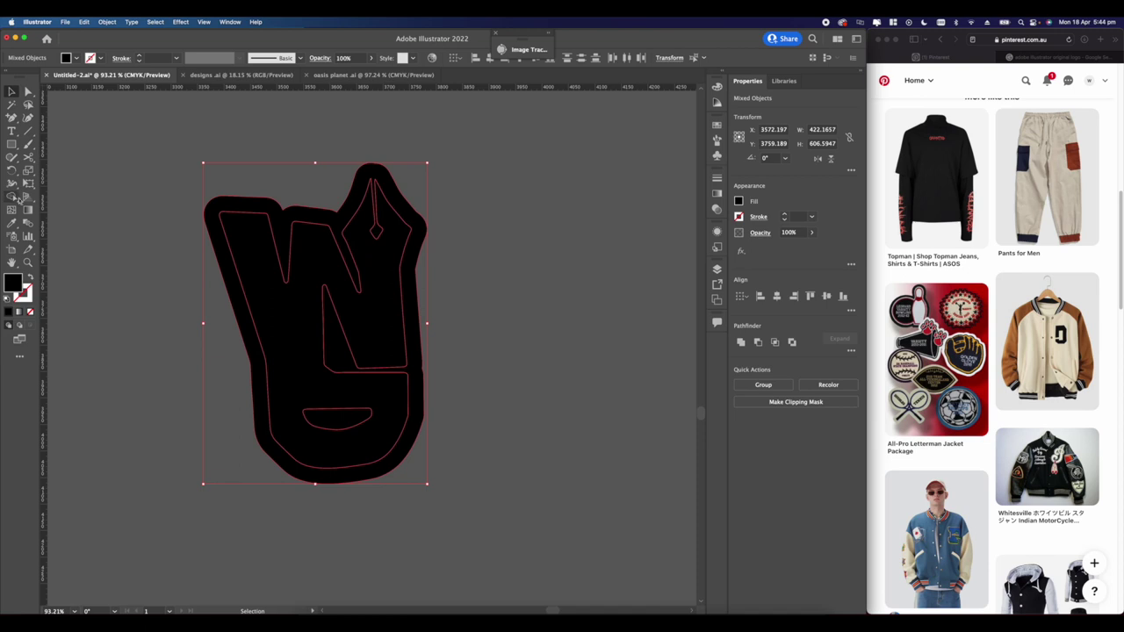
{"action": "left_click", "coordinate": [738, 201]}
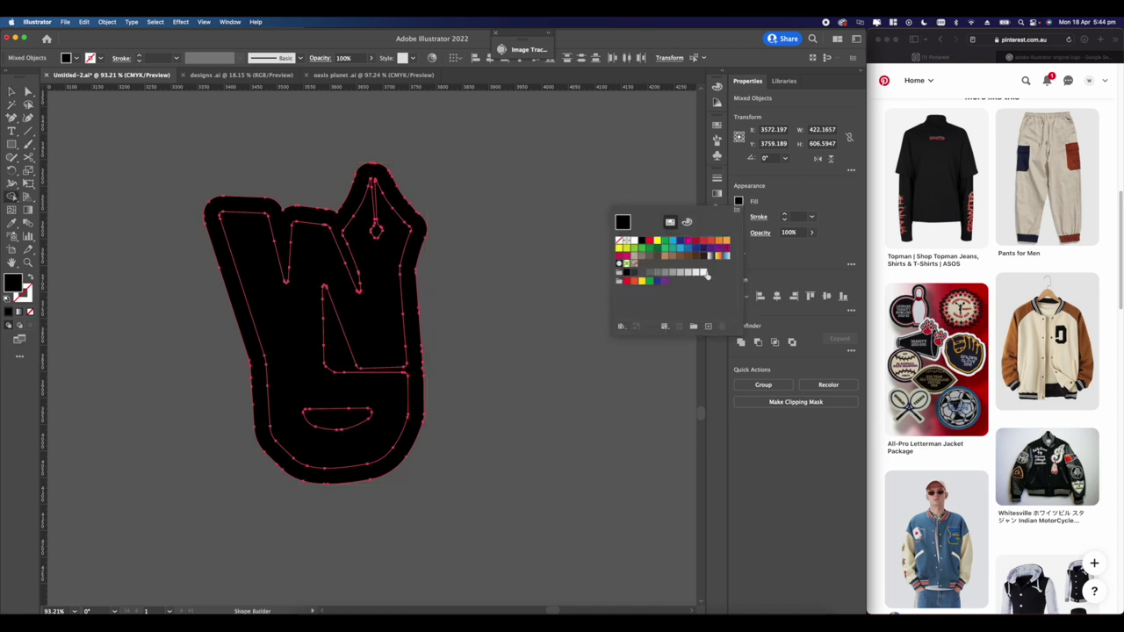
{"action": "left_click", "coordinate": [707, 275]}
{"action": "key", "text": "super+alt+0"}
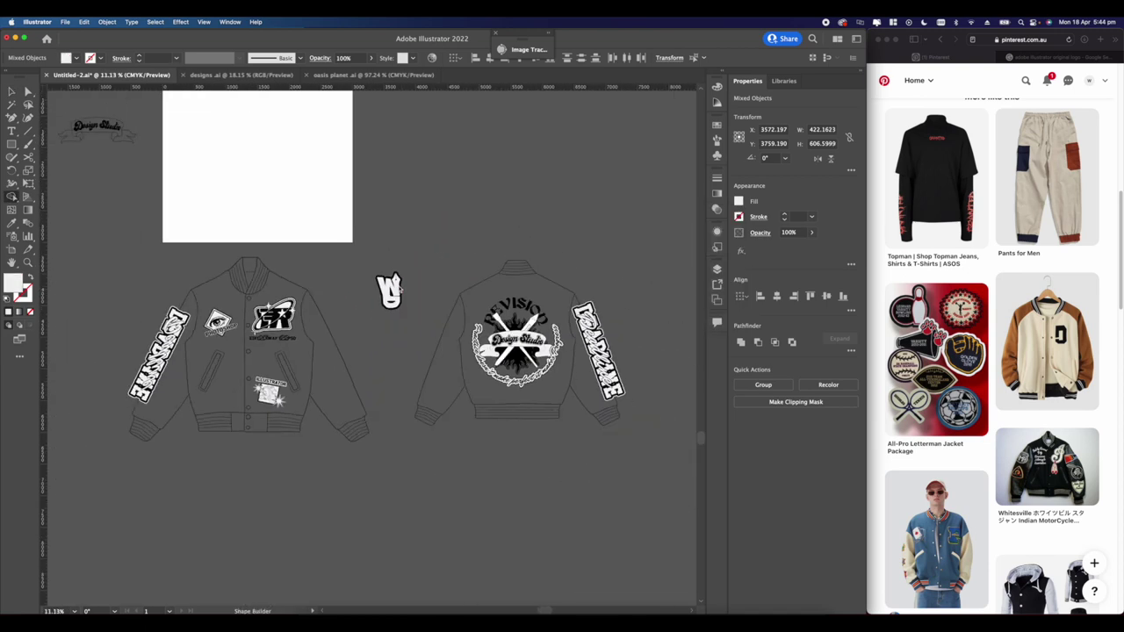
{"action": "scroll", "coordinate": [397, 282], "scroll_direction": "up", "scroll_amount": 3}
{"action": "left_click", "coordinate": [446, 233]}
{"action": "scroll", "coordinate": [447, 233], "scroll_direction": "down", "scroll_amount": 4}
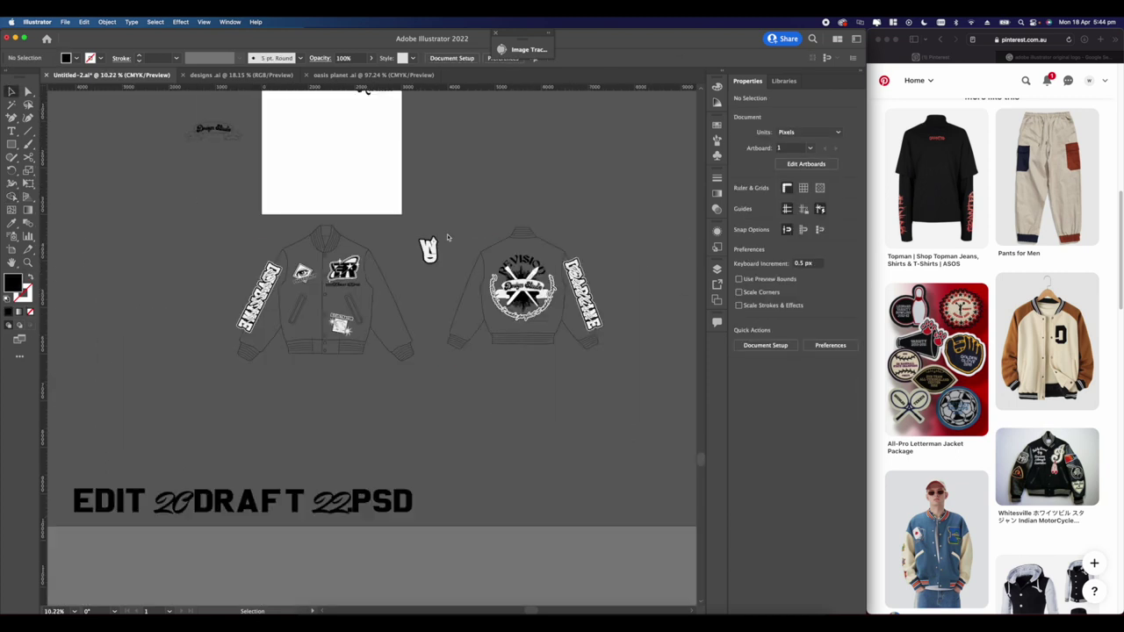
{"action": "scroll", "coordinate": [446, 234], "scroll_direction": "up", "scroll_amount": 5}
{"action": "scroll", "coordinate": [358, 274], "scroll_direction": "up", "scroll_amount": 3}
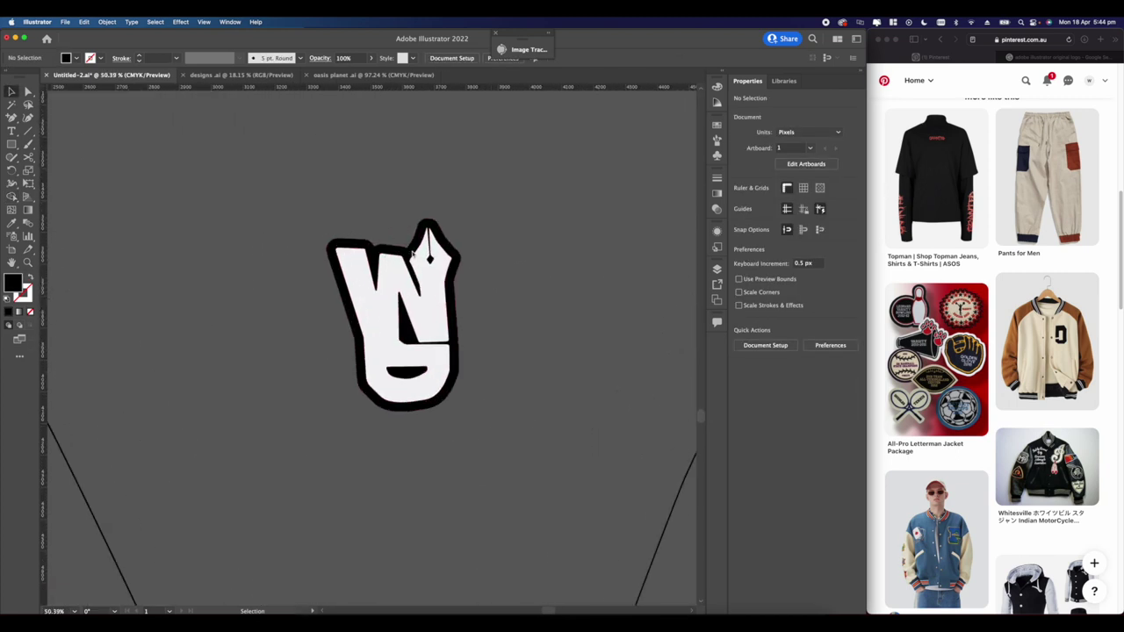
{"action": "scroll", "coordinate": [406, 254], "scroll_direction": "down", "scroll_amount": 6}
{"action": "scroll", "coordinate": [406, 255], "scroll_direction": "up", "scroll_amount": 2}
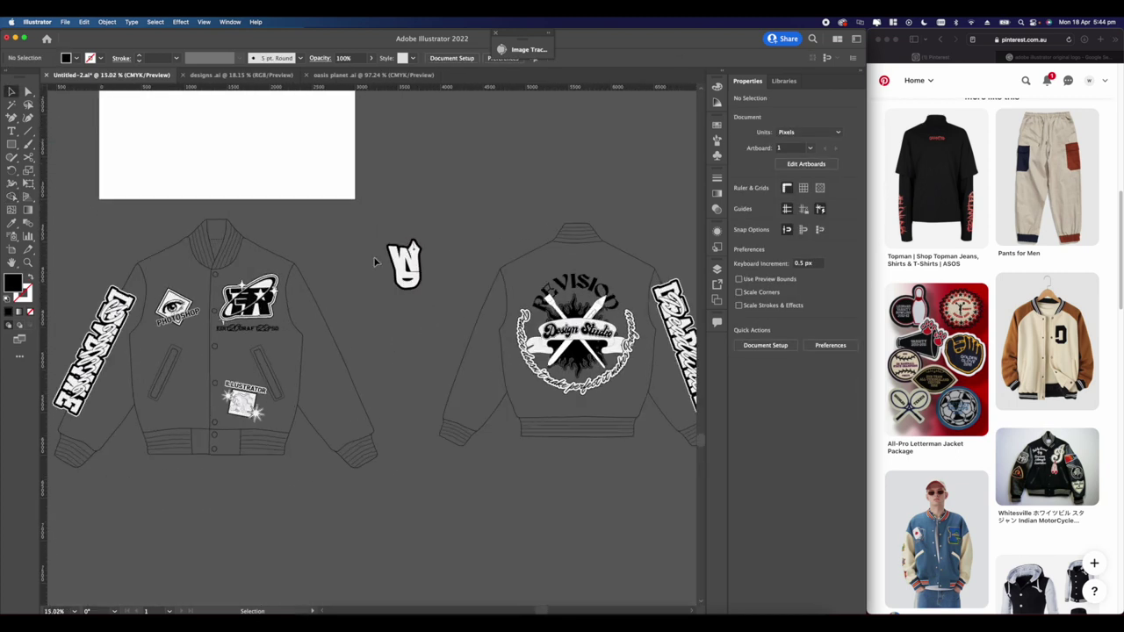
Step: Move the outlined WD monogram patch to the front jacket's upper sleeve beside the ER chest logo
{"action": "left_click_drag", "start_coordinate": [402, 263], "coordinate": [327, 309]}
{"action": "scroll", "coordinate": [325, 307], "scroll_direction": "up", "scroll_amount": 2}
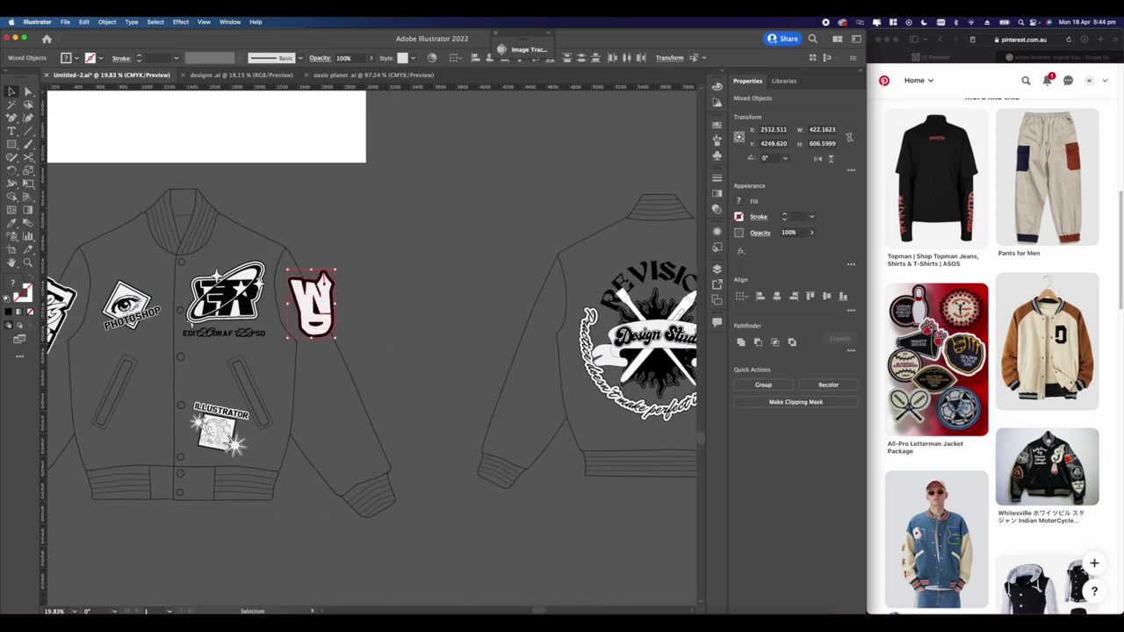
{"action": "left_click_drag", "start_coordinate": [310, 302], "coordinate": [391, 302]}
{"action": "scroll", "coordinate": [316, 305], "scroll_direction": "down", "scroll_amount": 3}
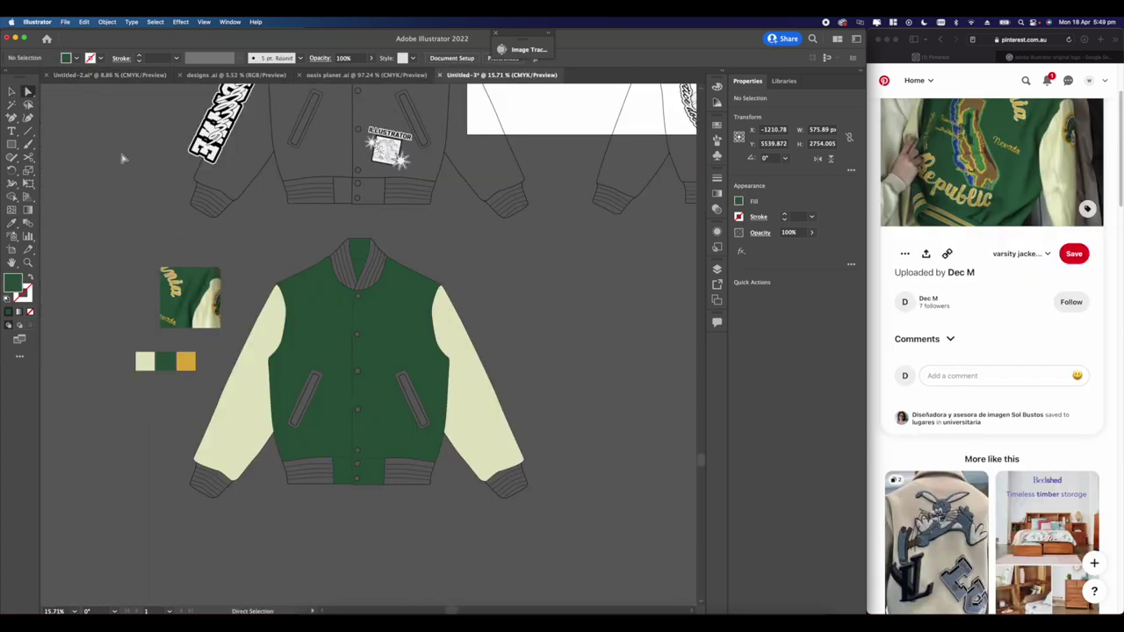
Step: Fill the borders of both front jacket pockets with the body green using the Shape Builder
{"action": "scroll", "coordinate": [307, 412], "scroll_direction": "up", "scroll_amount": 6}
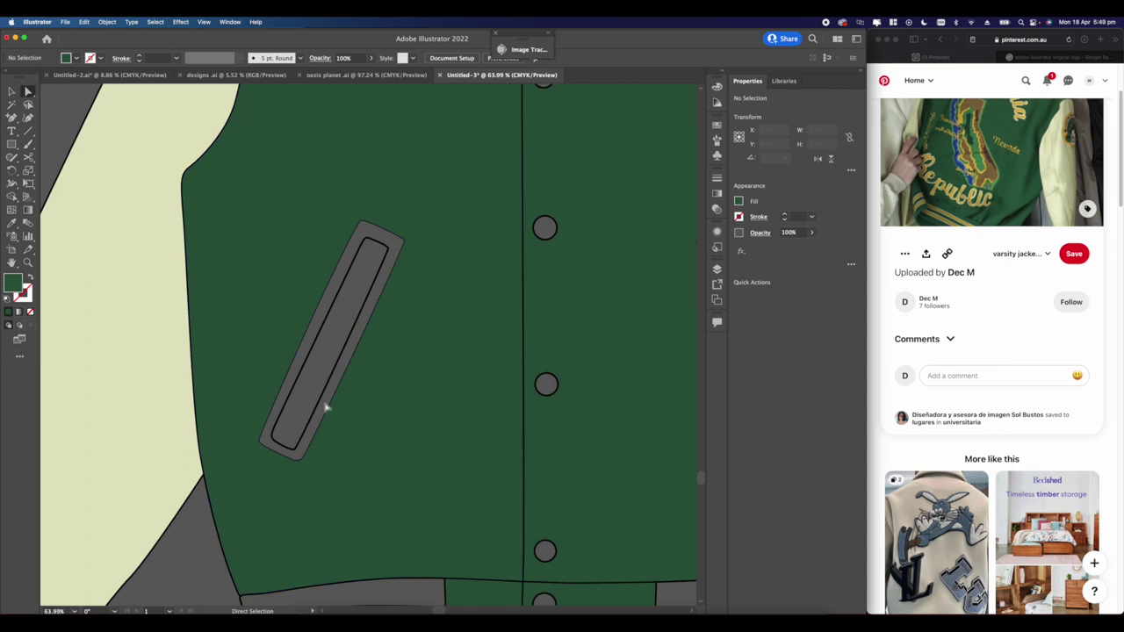
{"action": "scroll", "coordinate": [325, 404], "scroll_direction": "down", "scroll_amount": 4}
{"action": "key", "text": "v"}
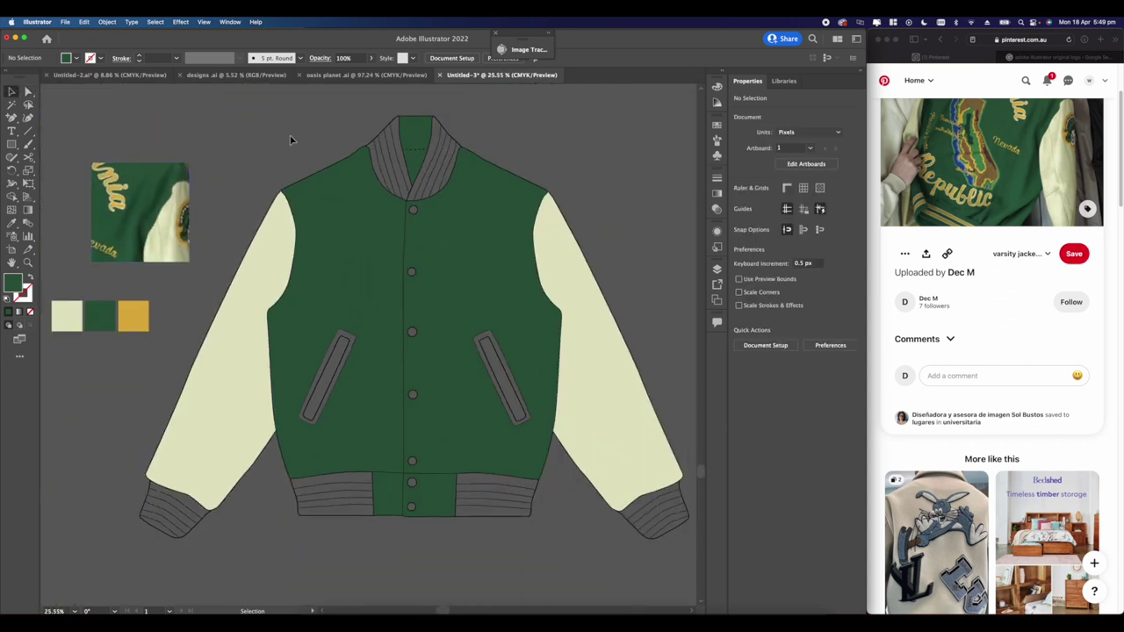
{"action": "left_click", "coordinate": [443, 307]}
{"action": "scroll", "coordinate": [366, 375], "scroll_direction": "up", "scroll_amount": 1}
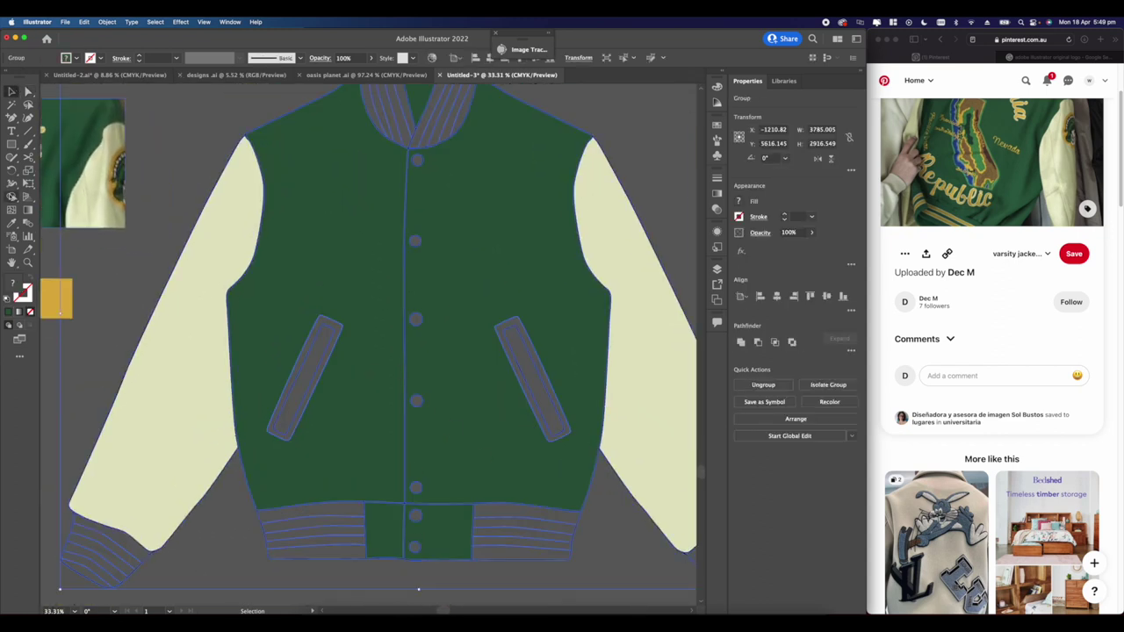
{"action": "key", "text": "shift+m"}
{"action": "scroll", "coordinate": [383, 389], "scroll_direction": "up", "scroll_amount": 2}
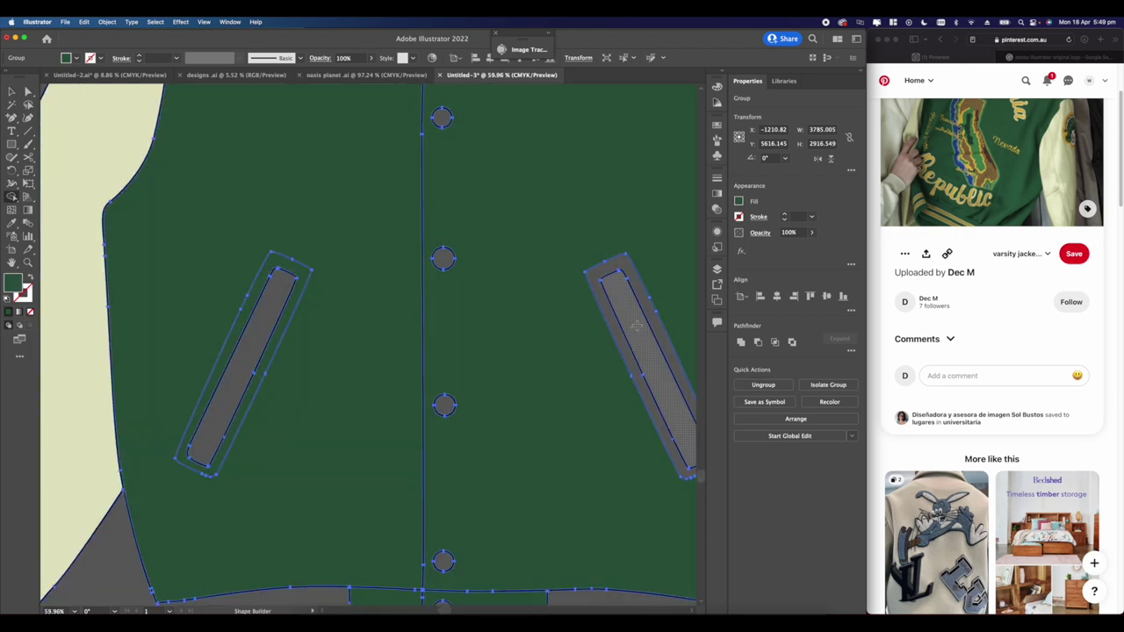
{"action": "scroll", "coordinate": [636, 325], "scroll_direction": "down", "scroll_amount": 3}
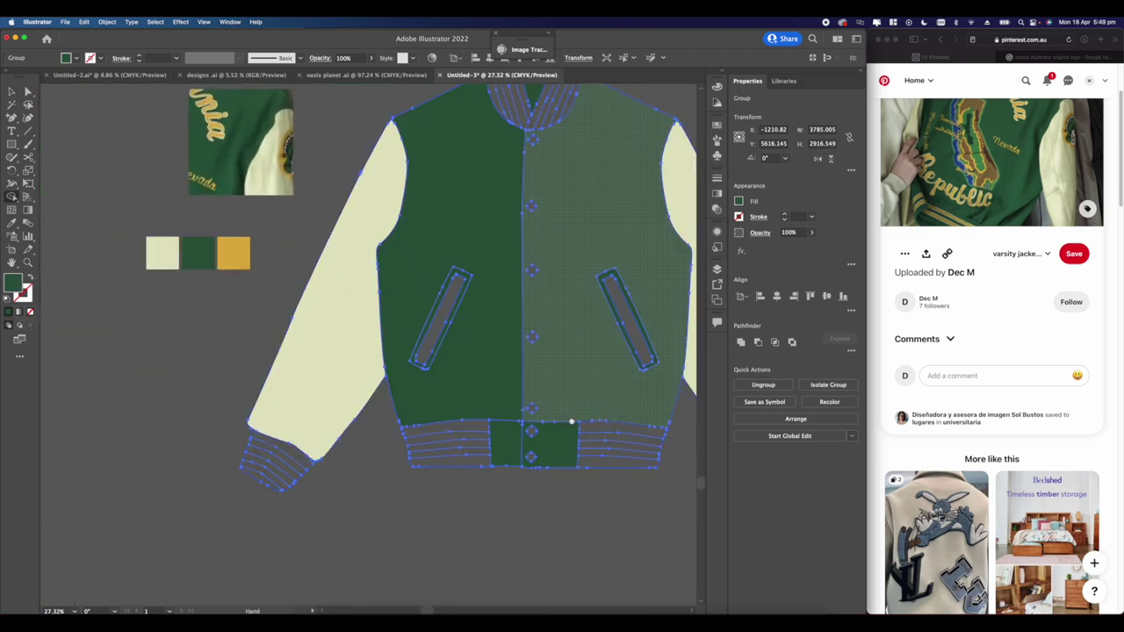
{"action": "left_click_drag", "start_coordinate": [571, 421], "coordinate": [479, 384]}
{"action": "scroll", "coordinate": [479, 384], "scroll_direction": "down", "scroll_amount": 2}
{"action": "scroll", "coordinate": [479, 386], "scroll_direction": "up", "scroll_amount": 3}
{"action": "left_click_drag", "start_coordinate": [310, 416], "coordinate": [340, 418]}
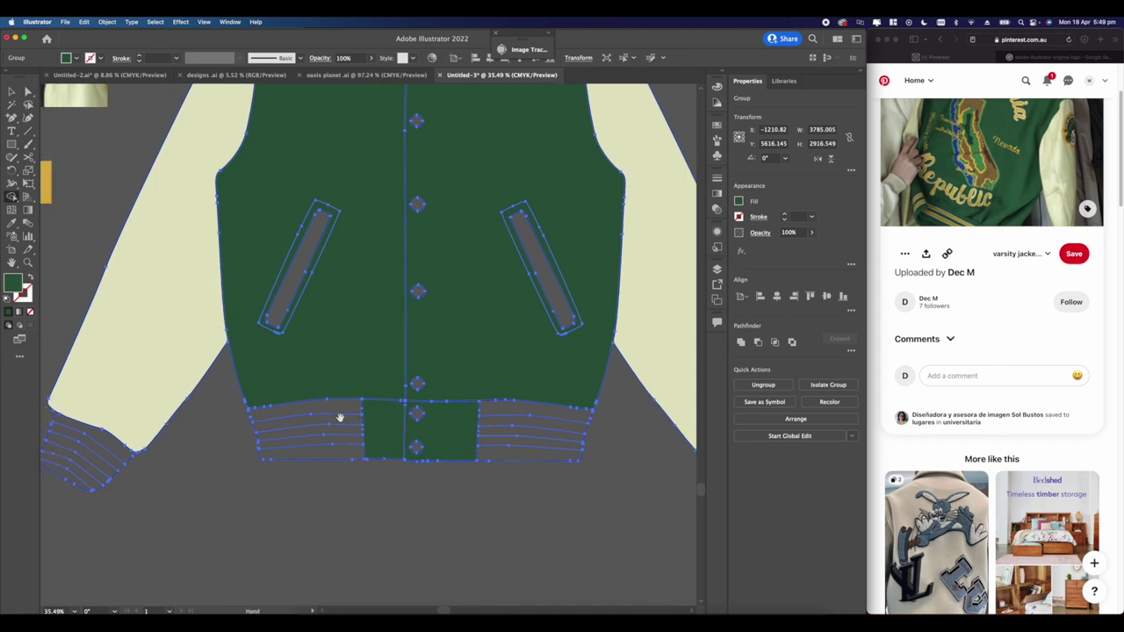
{"action": "scroll", "coordinate": [339, 417], "scroll_direction": "up", "scroll_amount": 2}
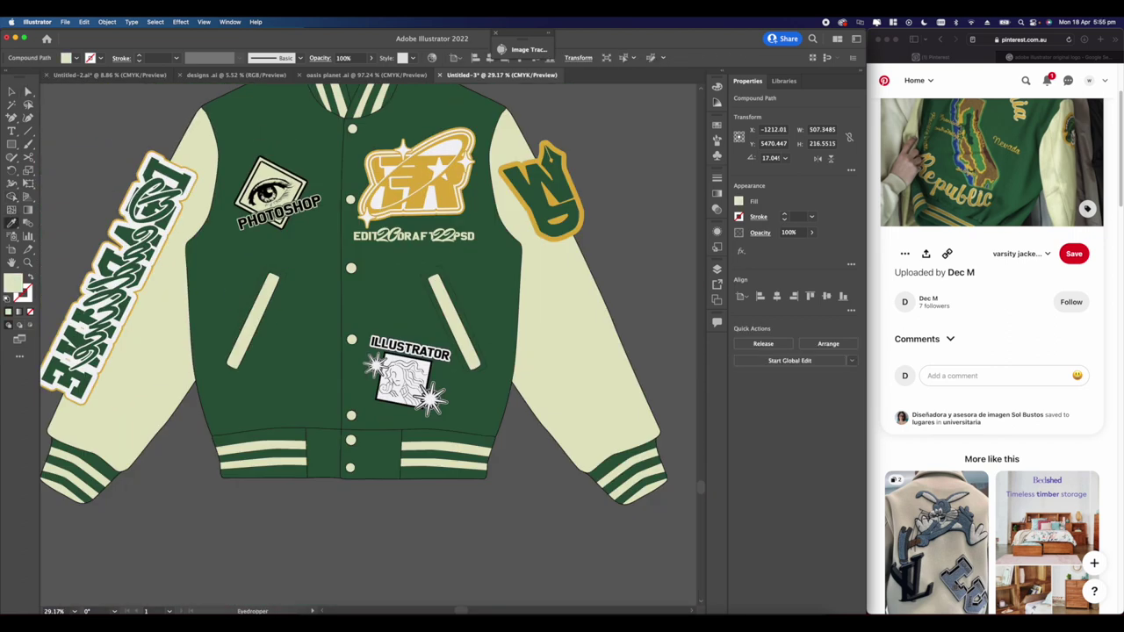
Step: Recolour the white fills of the front jacket's Illustrator patch, including the portrait panel and starbursts, to the sleeve cream
{"action": "scroll", "coordinate": [266, 171], "scroll_direction": "down", "scroll_amount": 5}
{"action": "key", "text": "a"}
{"action": "left_click", "coordinate": [329, 281]}
{"action": "scroll", "coordinate": [310, 232], "scroll_direction": "up", "scroll_amount": 10}
{"action": "left_click", "coordinate": [389, 276]}
{"action": "left_click", "coordinate": [325, 324], "text": "shift"}
{"action": "scroll", "coordinate": [351, 386], "scroll_direction": "up", "scroll_amount": 3}
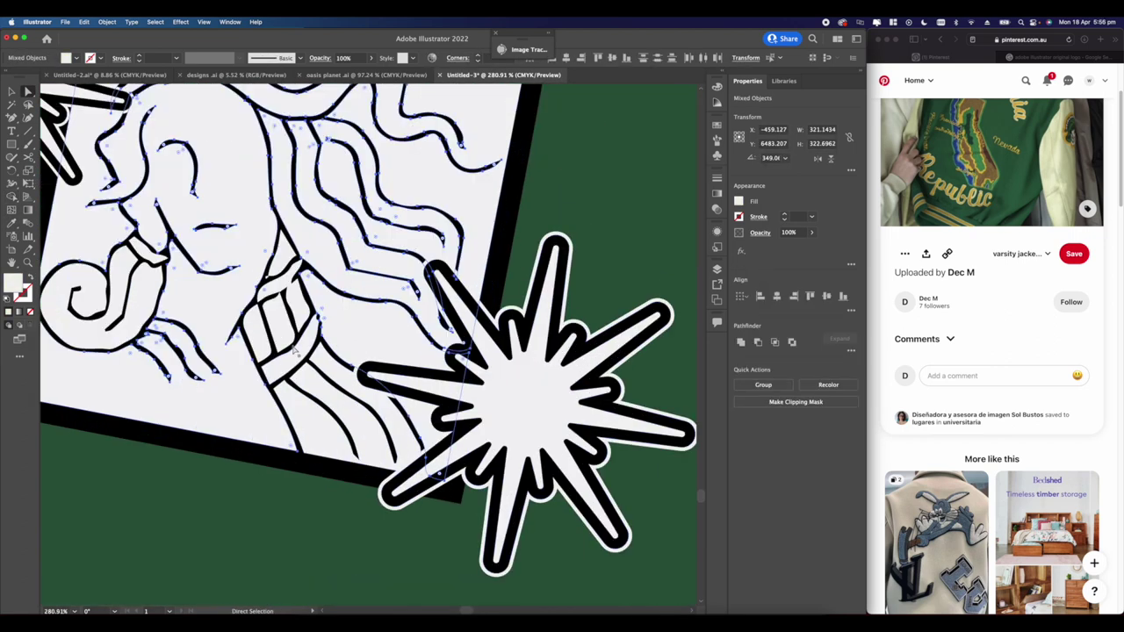
{"action": "scroll", "coordinate": [294, 350], "scroll_direction": "down", "scroll_amount": 4}
{"action": "scroll", "coordinate": [351, 333], "scroll_direction": "down", "scroll_amount": 1}
{"action": "scroll", "coordinate": [450, 309], "scroll_direction": "up", "scroll_amount": 6}
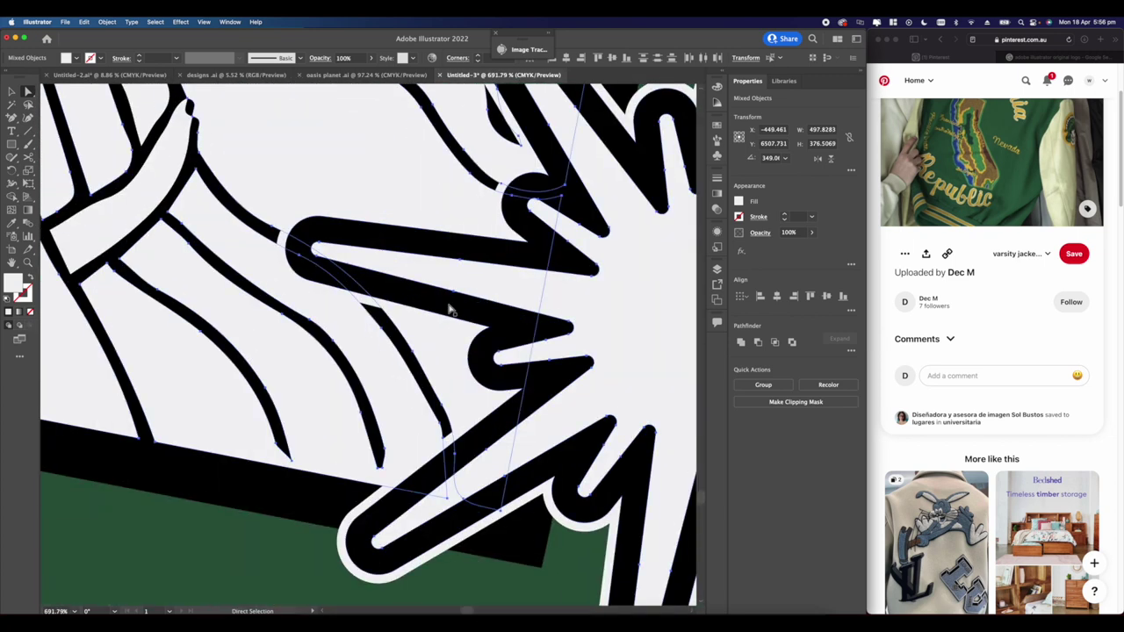
{"action": "scroll", "coordinate": [449, 309], "scroll_direction": "down", "scroll_amount": 8}
{"action": "scroll", "coordinate": [439, 243], "scroll_direction": "up", "scroll_amount": 2}
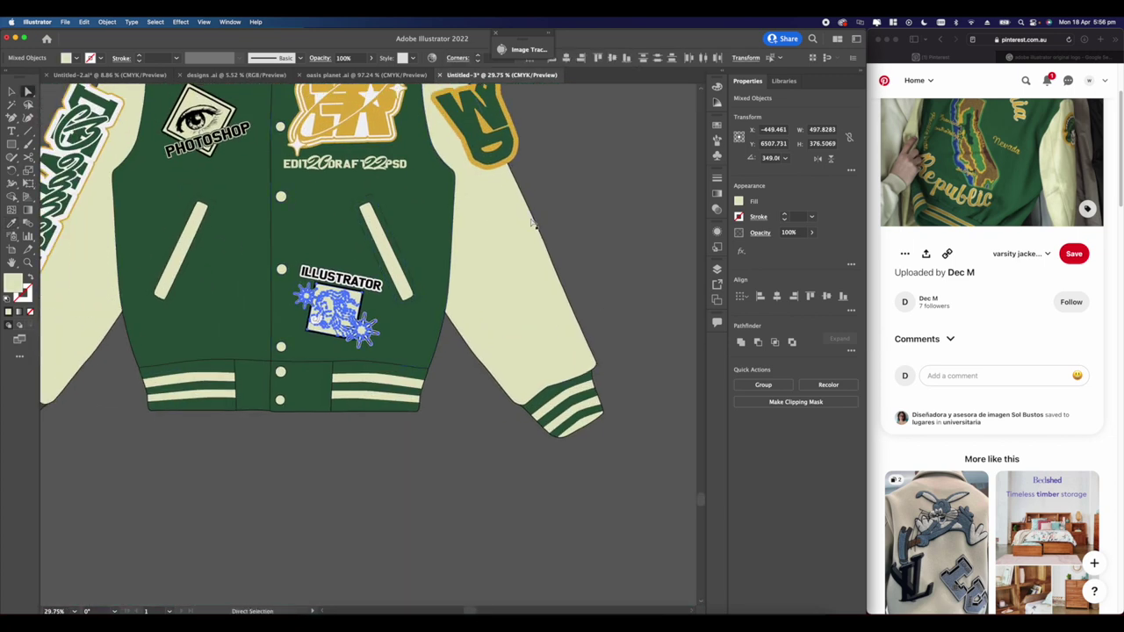
{"action": "left_click", "coordinate": [532, 223]}
{"action": "scroll", "coordinate": [338, 307], "scroll_direction": "up", "scroll_amount": 6}
{"action": "scroll", "coordinate": [369, 131], "scroll_direction": "up", "scroll_amount": 6}
{"action": "left_click", "coordinate": [351, 424]}
{"action": "left_click", "coordinate": [738, 201]}
{"action": "scroll", "coordinate": [421, 263], "scroll_direction": "down", "scroll_amount": 8}
{"action": "left_click", "coordinate": [562, 438]}
Step: Position the green and gold WD monogram patch on the upper left sleeve of the back jacket
{"action": "left_click_drag", "start_coordinate": [554, 162], "coordinate": [649, 153]}
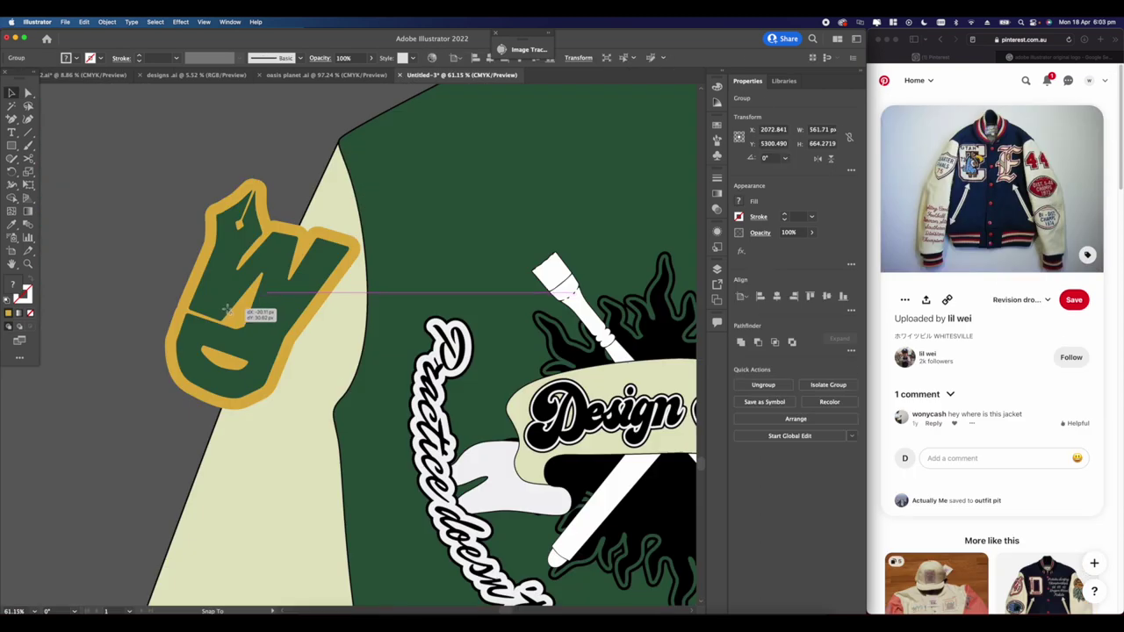
{"action": "scroll", "coordinate": [301, 334], "scroll_direction": "down", "scroll_amount": 10}
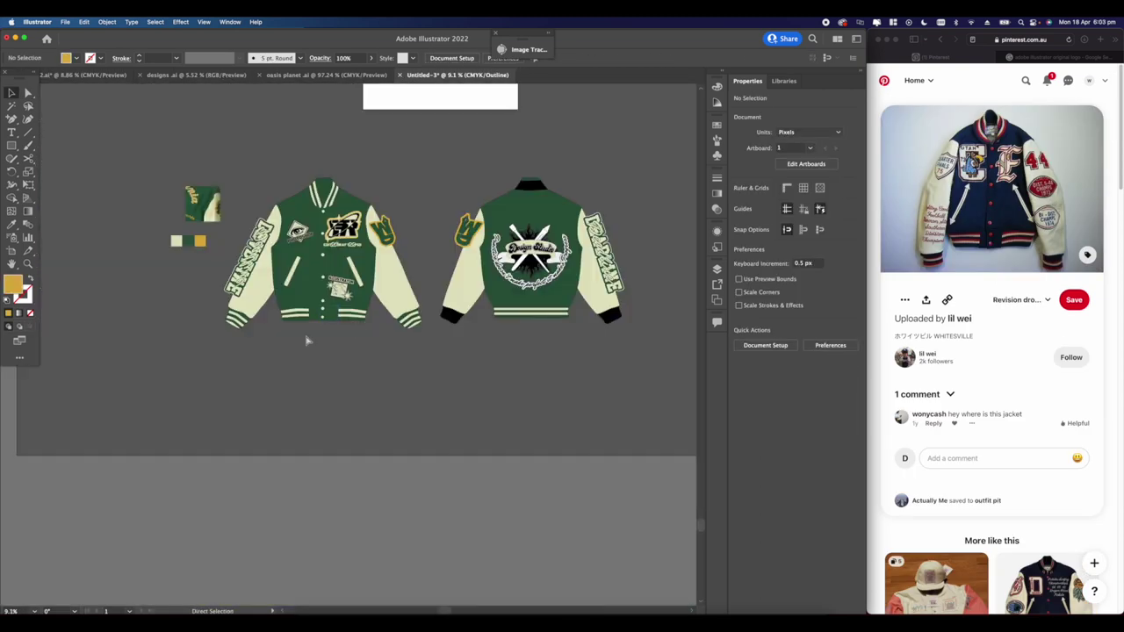
{"action": "scroll", "coordinate": [557, 290], "scroll_direction": "up", "scroll_amount": 5}
Step: Recolour both white ribbon tails of the Design Studio banner to match the banner's cream using the Eyedropper
{"action": "left_click", "coordinate": [27, 95]}
{"action": "scroll", "coordinate": [465, 202], "scroll_direction": "up", "scroll_amount": 8}
{"action": "left_click", "coordinate": [391, 308]}
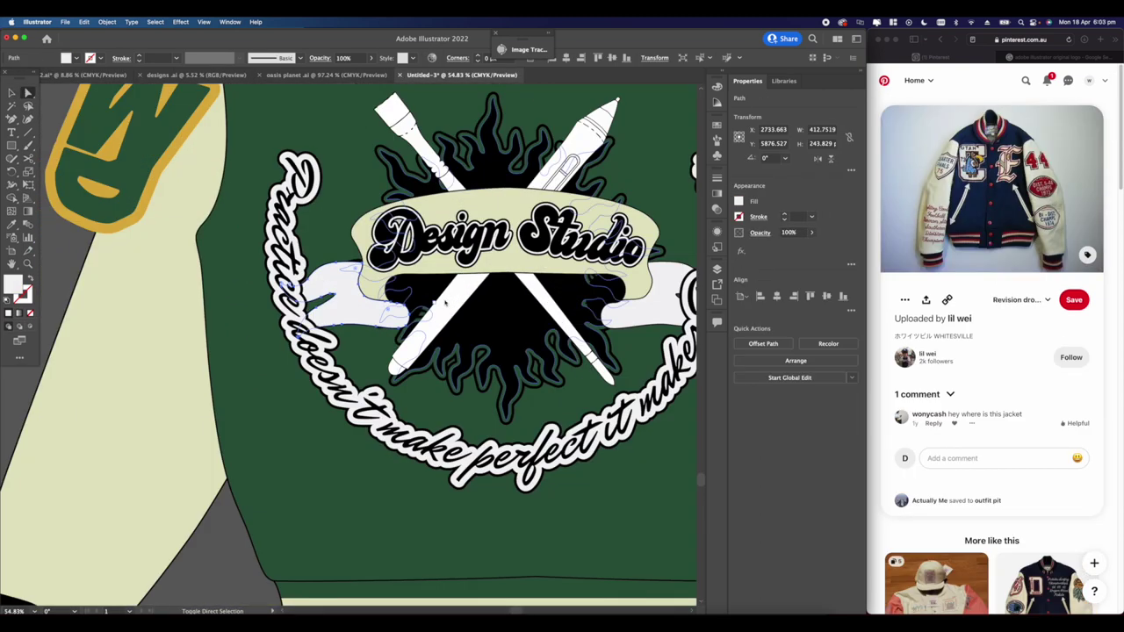
{"action": "left_click", "coordinate": [638, 309], "text": "shift"}
{"action": "scroll", "coordinate": [638, 317], "scroll_direction": "down", "scroll_amount": 2}
{"action": "left_click", "coordinate": [11, 225]}
{"action": "left_click", "coordinate": [604, 227]}
{"action": "left_click", "coordinate": [27, 93]}
{"action": "left_click", "coordinate": [96, 176]}
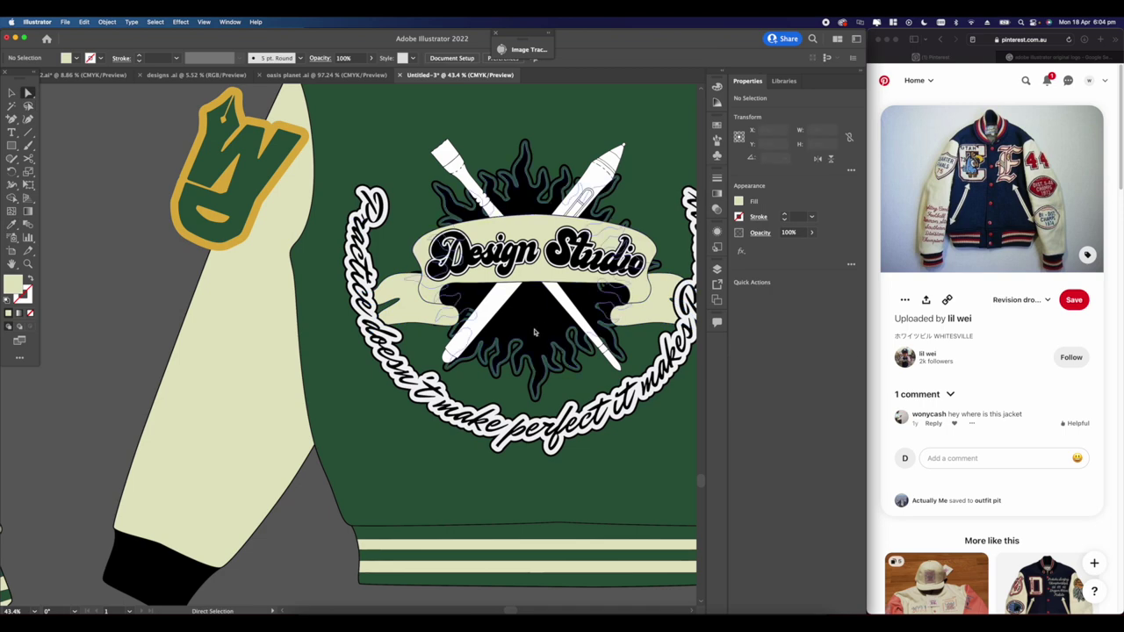
Step: Recolour the black flame shape behind the Design Studio banner with the palette gold
{"action": "left_click", "coordinate": [569, 339]}
{"action": "scroll", "coordinate": [580, 343], "scroll_direction": "down", "scroll_amount": 8}
{"action": "left_click", "coordinate": [11, 225]}
{"action": "left_click", "coordinate": [124, 309]}
{"action": "left_click", "coordinate": [27, 93]}
{"action": "left_click", "coordinate": [97, 176]}
{"action": "scroll", "coordinate": [572, 299], "scroll_direction": "up", "scroll_amount": 10}
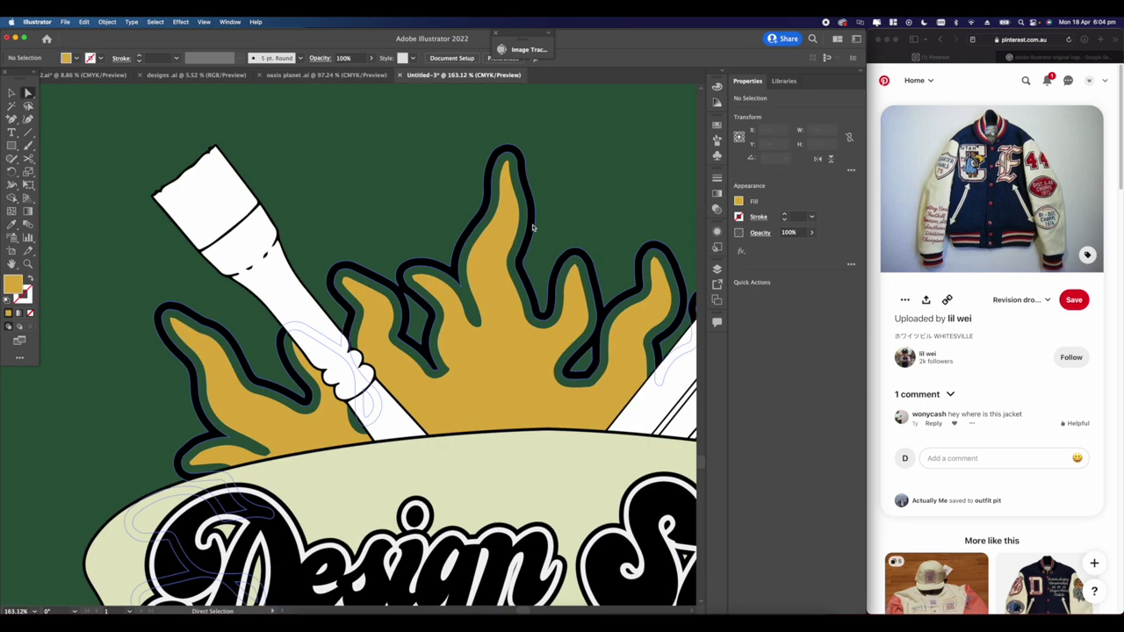
Step: Recolour the black outline around the flames to the same gold as the flame shape
{"action": "left_click", "coordinate": [532, 230]}
{"action": "scroll", "coordinate": [530, 225], "scroll_direction": "down", "scroll_amount": 6}
{"action": "left_click", "coordinate": [12, 225]}
{"action": "left_click", "coordinate": [228, 215]}
{"action": "left_click", "coordinate": [27, 93]}
{"action": "left_click", "coordinate": [97, 176]}
{"action": "scroll", "coordinate": [321, 224], "scroll_direction": "down", "scroll_amount": 6}
{"action": "scroll", "coordinate": [438, 263], "scroll_direction": "up", "scroll_amount": 8}
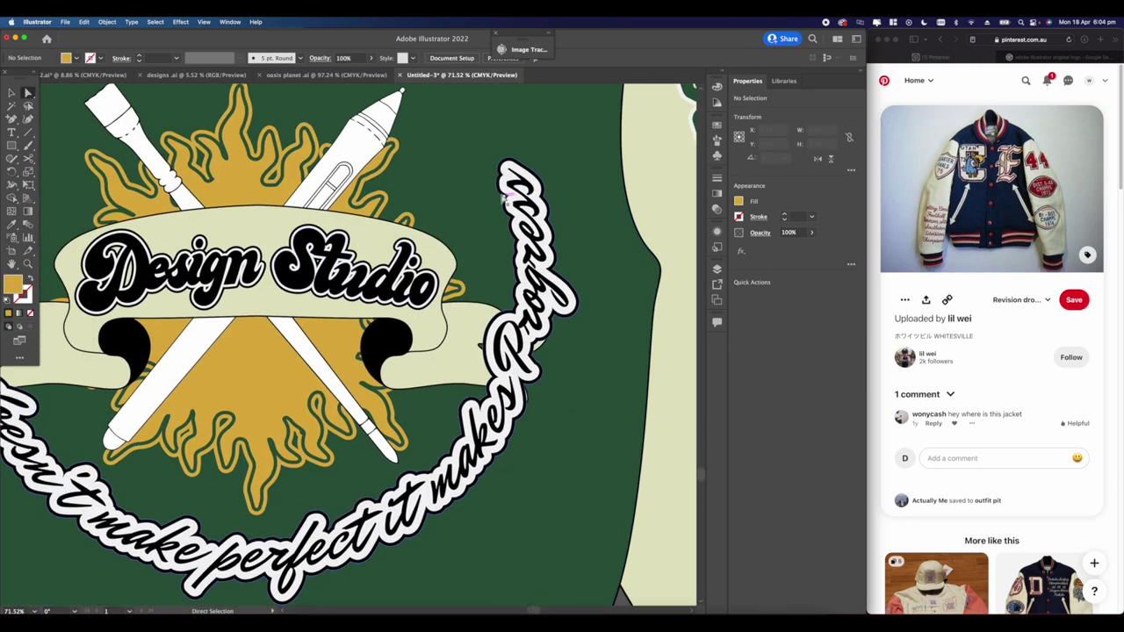
Step: Recolour the white border around the curved "Practice doesn't make perfect it makes Progress" lettering to gold
{"action": "left_click", "coordinate": [503, 184]}
{"action": "scroll", "coordinate": [498, 183], "scroll_direction": "down", "scroll_amount": 10}
{"action": "scroll", "coordinate": [338, 172], "scroll_direction": "up", "scroll_amount": 6}
{"action": "left_click", "coordinate": [12, 225]}
{"action": "scroll", "coordinate": [179, 193], "scroll_direction": "up", "scroll_amount": 10}
{"action": "left_click", "coordinate": [202, 211]}
{"action": "scroll", "coordinate": [202, 211], "scroll_direction": "down", "scroll_amount": 10}
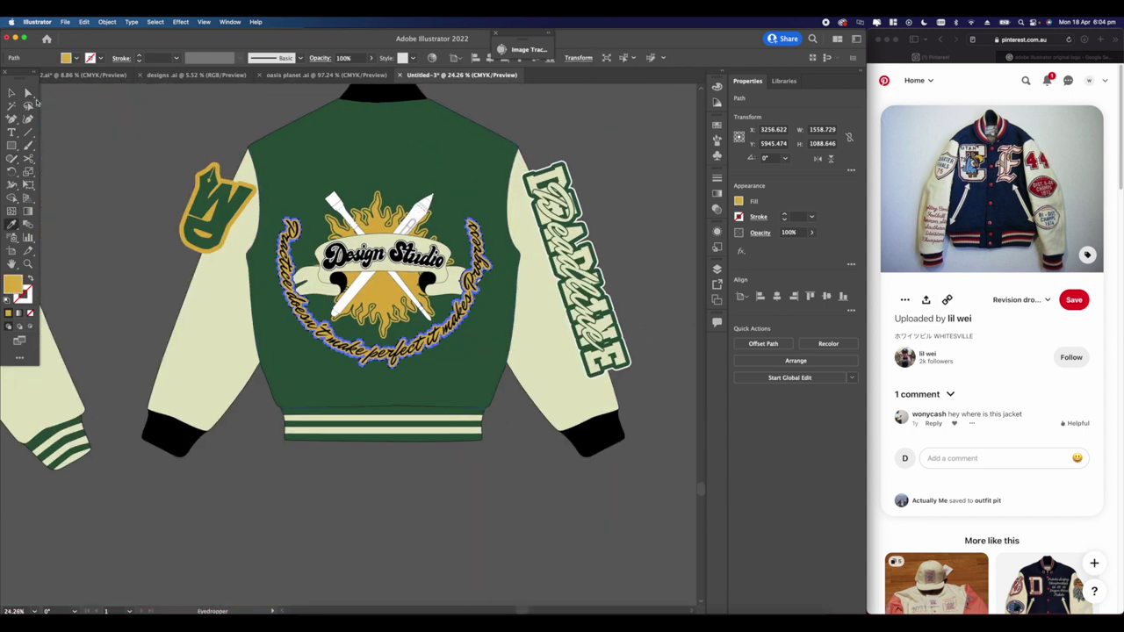
{"action": "left_click", "coordinate": [27, 93]}
{"action": "left_click", "coordinate": [96, 167]}
{"action": "scroll", "coordinate": [327, 144], "scroll_direction": "down", "scroll_amount": 4}
{"action": "key", "text": "v"}
{"action": "scroll", "coordinate": [336, 163], "scroll_direction": "up", "scroll_amount": 5}
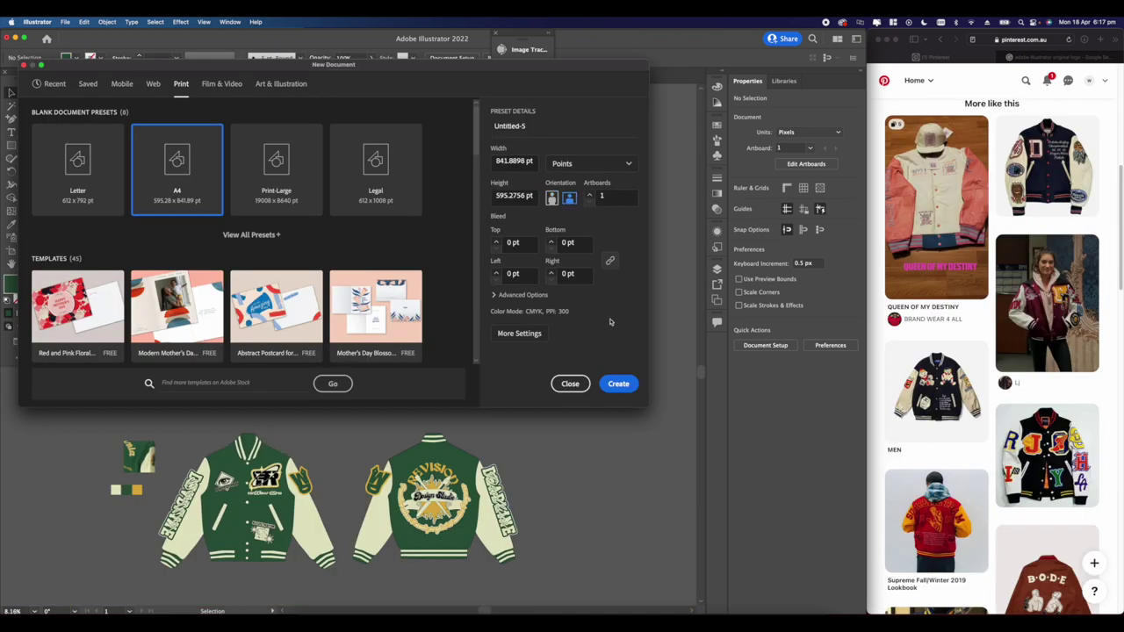
Step: Create a new landscape A4 print document with one artboard
{"action": "left_click", "coordinate": [615, 384]}
{"action": "scroll", "coordinate": [544, 349], "scroll_direction": "down", "scroll_amount": 5}
{"action": "left_click", "coordinate": [463, 75]}
{"action": "scroll", "coordinate": [386, 264], "scroll_direction": "down", "scroll_amount": 3}
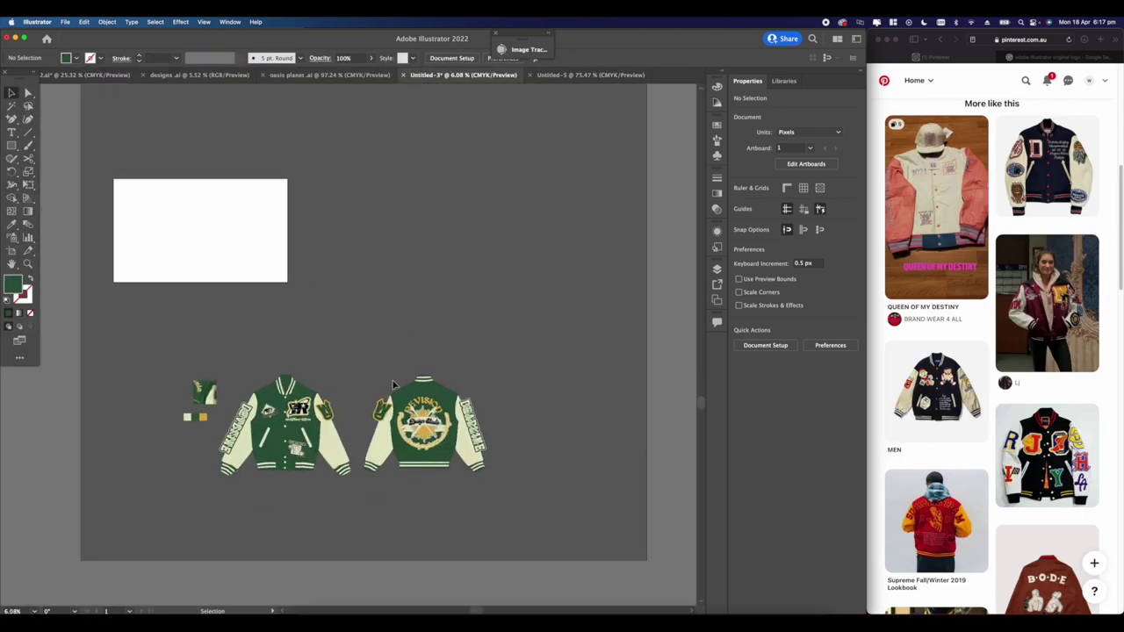
{"action": "scroll", "coordinate": [290, 299], "scroll_direction": "down", "scroll_amount": 3}
{"action": "left_click_drag", "start_coordinate": [222, 310], "coordinate": [336, 469]}
{"action": "left_click_drag", "start_coordinate": [353, 304], "coordinate": [495, 448]}
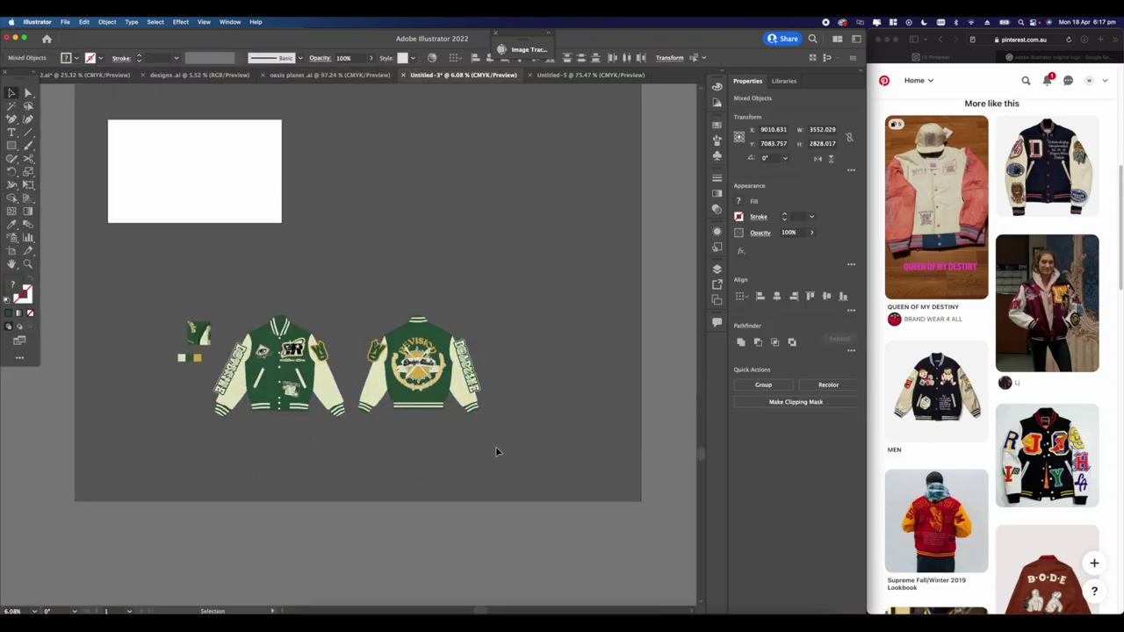
{"action": "key", "text": "super+c"}
{"action": "left_click", "coordinate": [590, 75]}
{"action": "key", "text": "super+v"}
{"action": "scroll", "coordinate": [468, 359], "scroll_direction": "down", "scroll_amount": 5}
{"action": "scroll", "coordinate": [504, 370], "scroll_direction": "up", "scroll_amount": 4}
{"action": "key", "text": "Delete"}
Step: Copy both the front and back jackets from the Untitled-3 document and paste them into the new A4 document
{"action": "left_click", "coordinate": [465, 76]}
{"action": "left_click_drag", "start_coordinate": [218, 308], "coordinate": [514, 472]}
{"action": "key", "text": "super+c"}
{"action": "left_click", "coordinate": [590, 75]}
{"action": "scroll", "coordinate": [504, 308], "scroll_direction": "up", "scroll_amount": 3}
{"action": "key", "text": "super+v"}
{"action": "scroll", "coordinate": [493, 334], "scroll_direction": "down", "scroll_amount": 5}
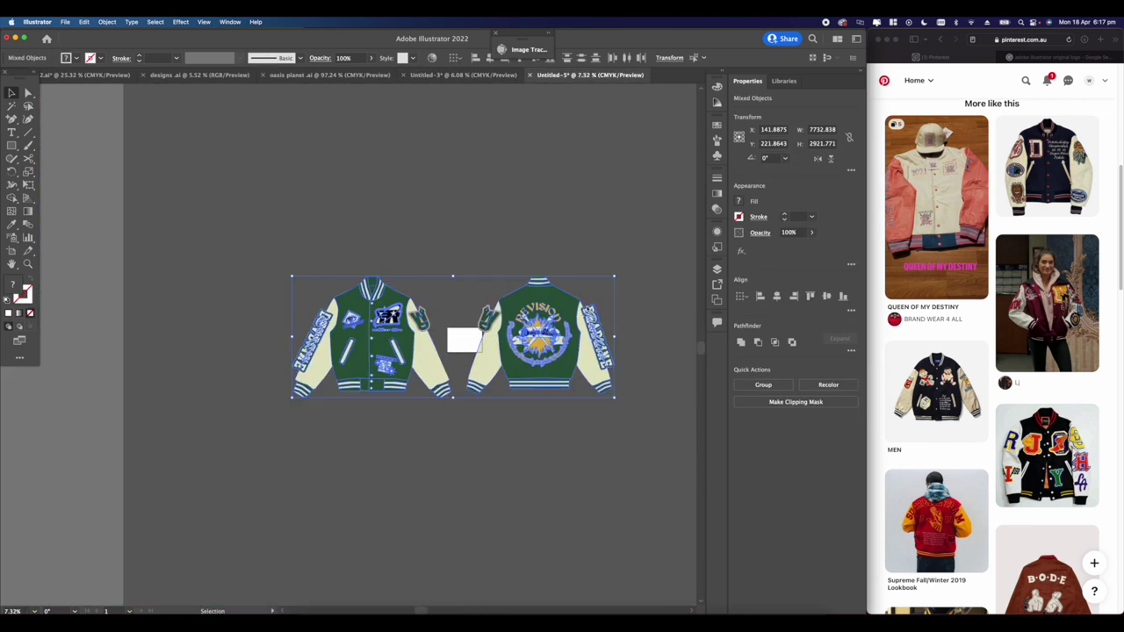
Step: Scale the pasted front and back jackets down together towards the size of the A4 artboard
{"action": "scroll", "coordinate": [567, 319], "scroll_direction": "up", "scroll_amount": 3}
{"action": "left_click_drag", "start_coordinate": [633, 258], "coordinate": [474, 329]}
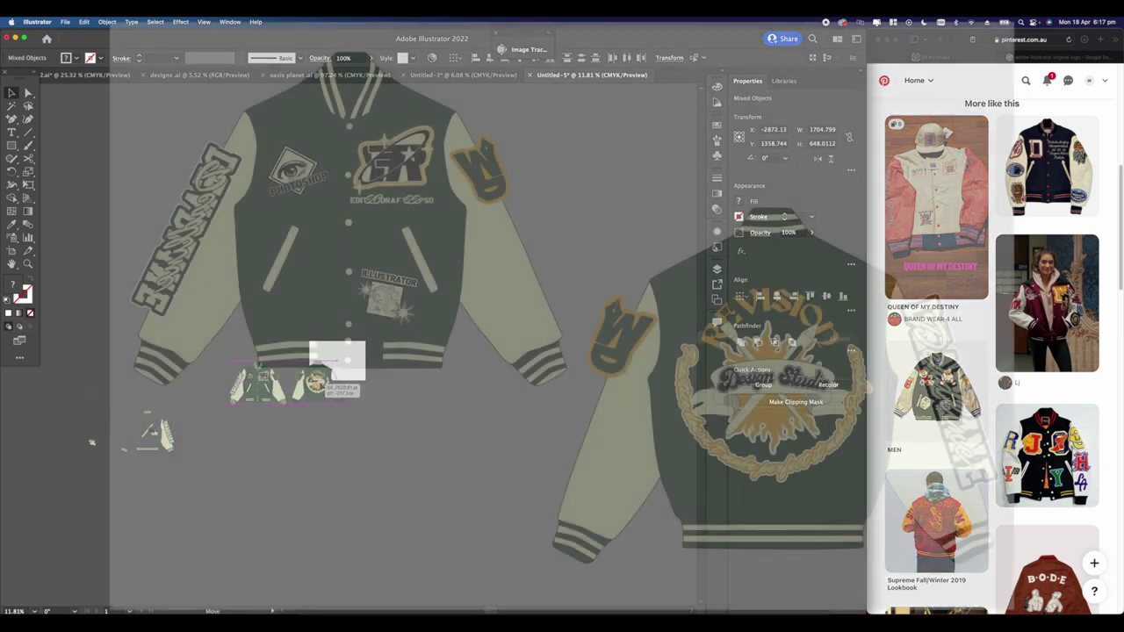